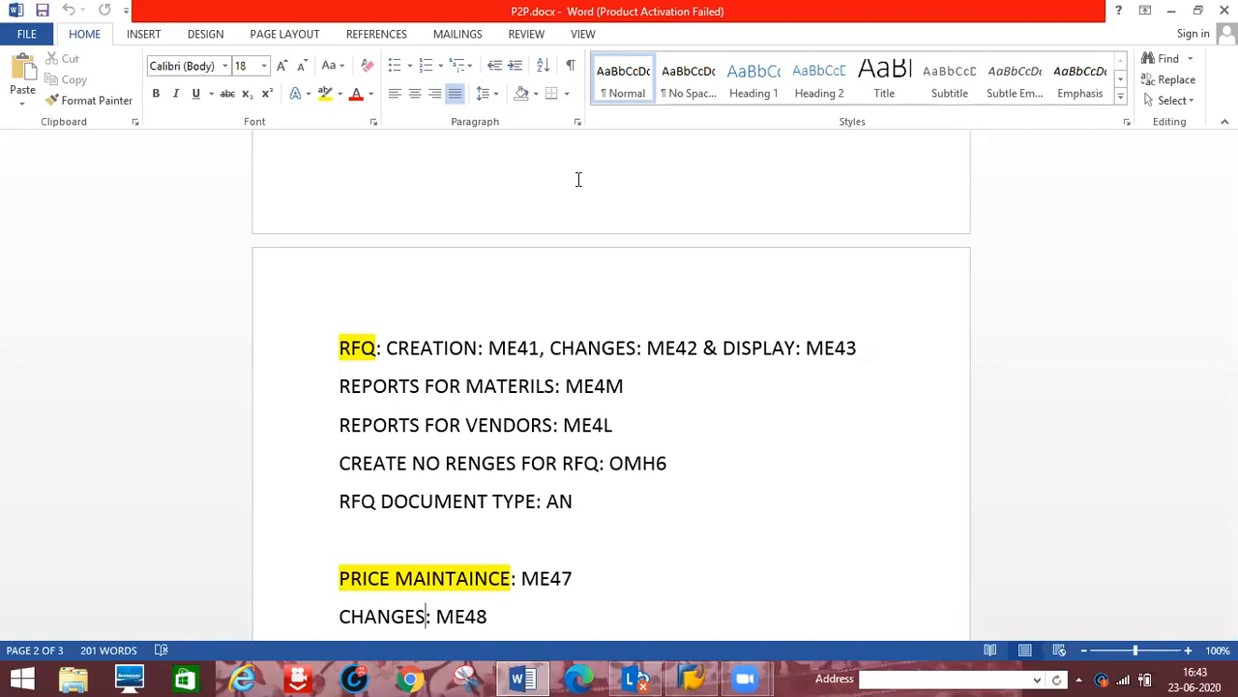
Review the RFQ transaction codes and the RFQ definition in the P2P notes
{"action": "left_click", "coordinate": [711, 313]}
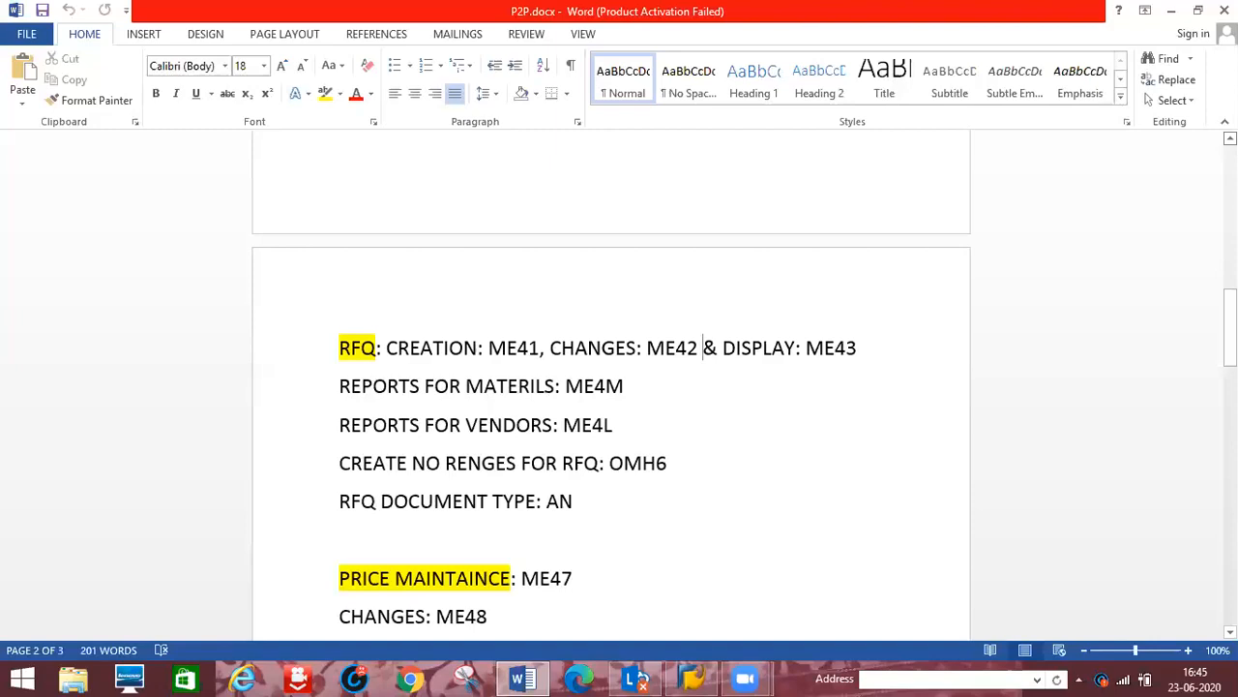
{"action": "scroll", "coordinate": [517, 330], "scroll_direction": "up", "scroll_amount": 1}
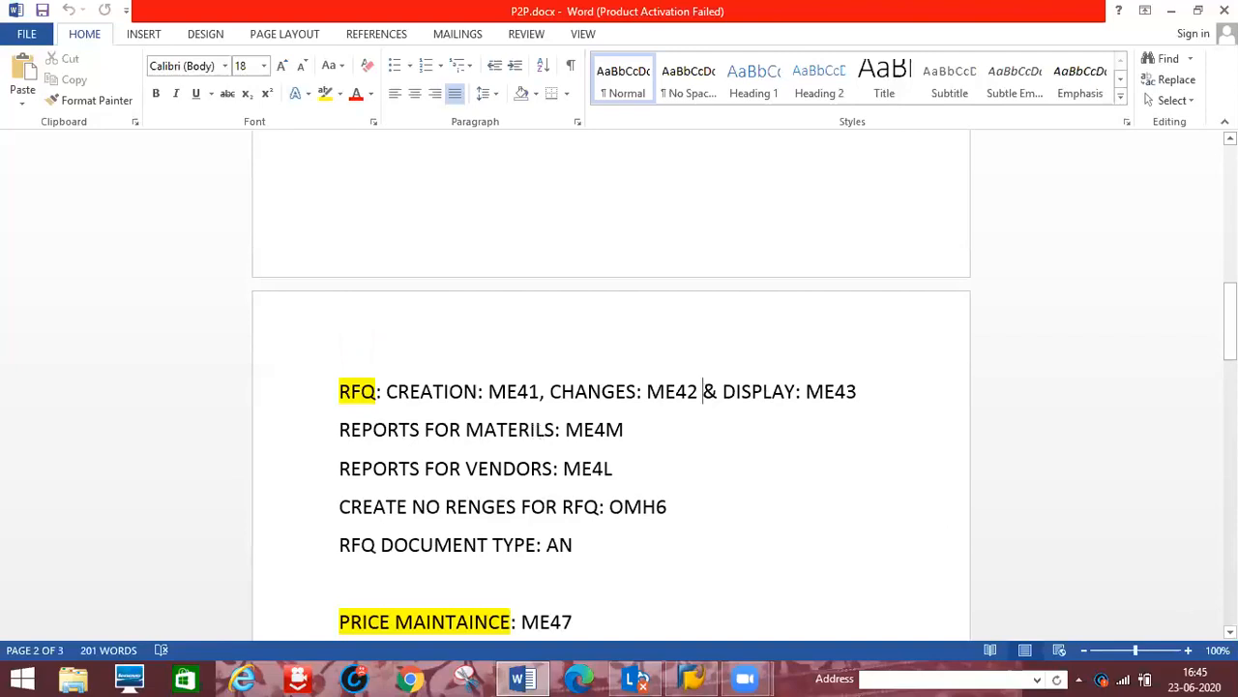
{"action": "scroll", "coordinate": [1188, 516], "scroll_direction": "down", "scroll_amount": 1}
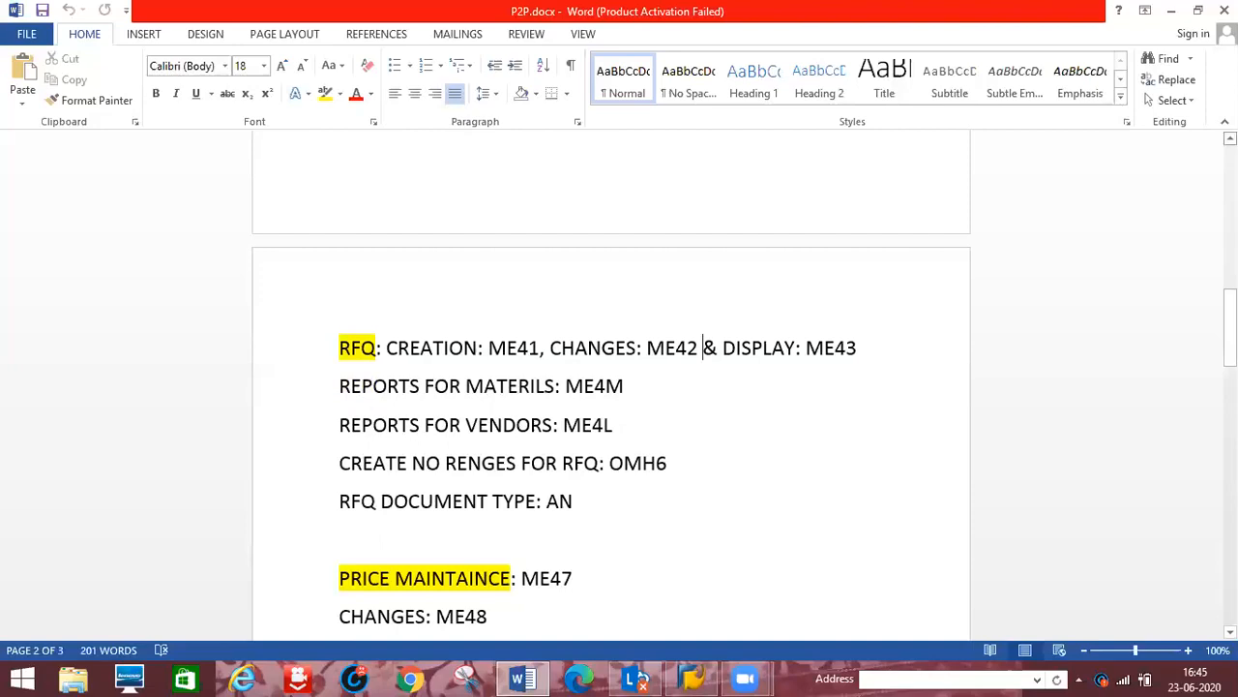
{"action": "scroll", "coordinate": [619, 387], "scroll_direction": "up", "scroll_amount": 3}
{"action": "scroll", "coordinate": [619, 387], "scroll_direction": "up", "scroll_amount": 4}
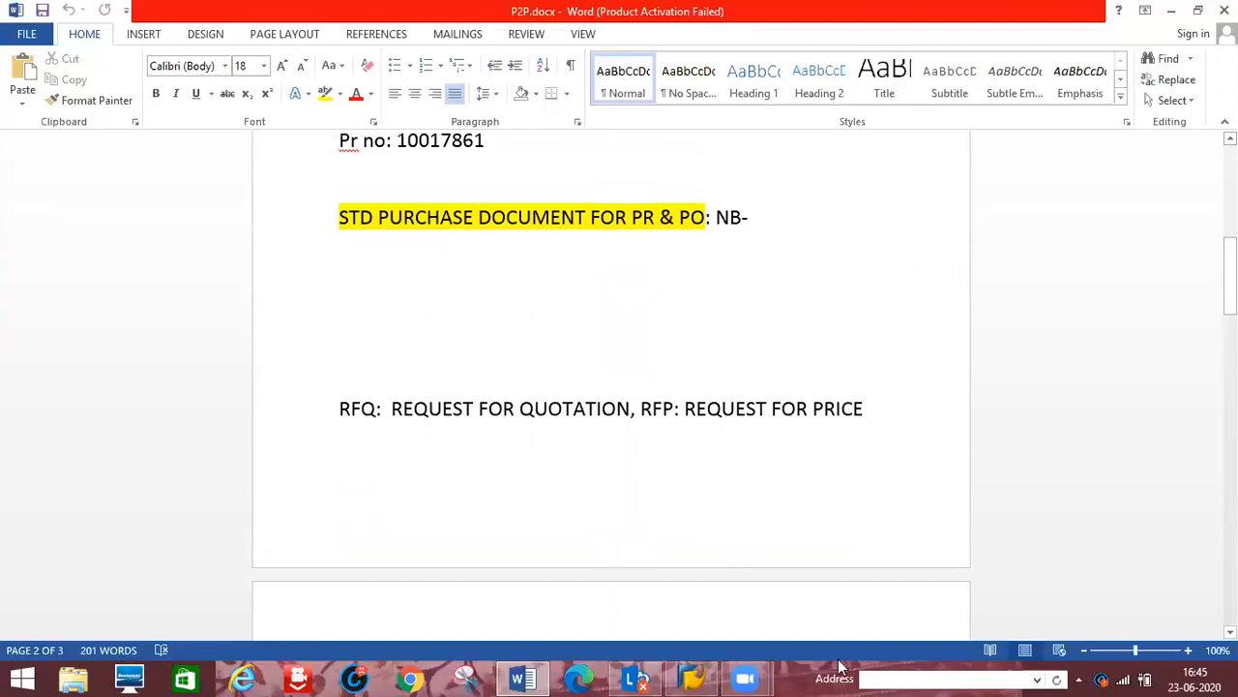
Switch to SAP Logon, open the NEW connection and log on with the user ID and account password
{"action": "left_click", "coordinate": [682, 677]}
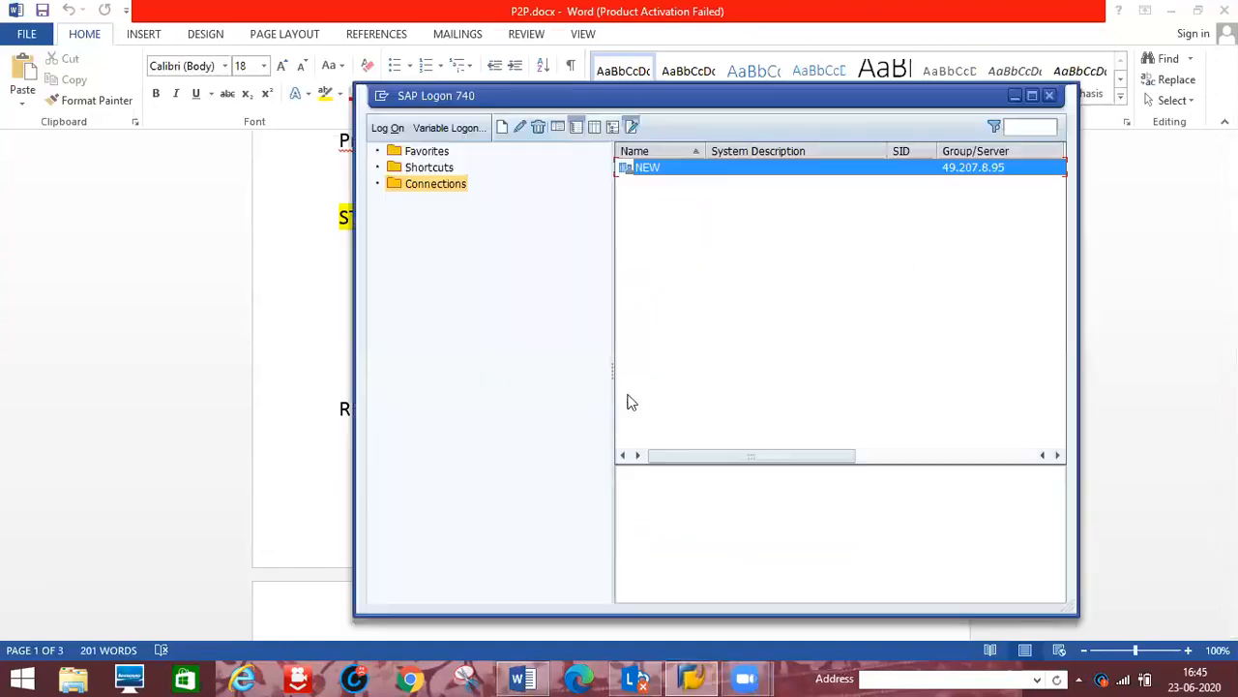
{"action": "double_click", "coordinate": [643, 171]}
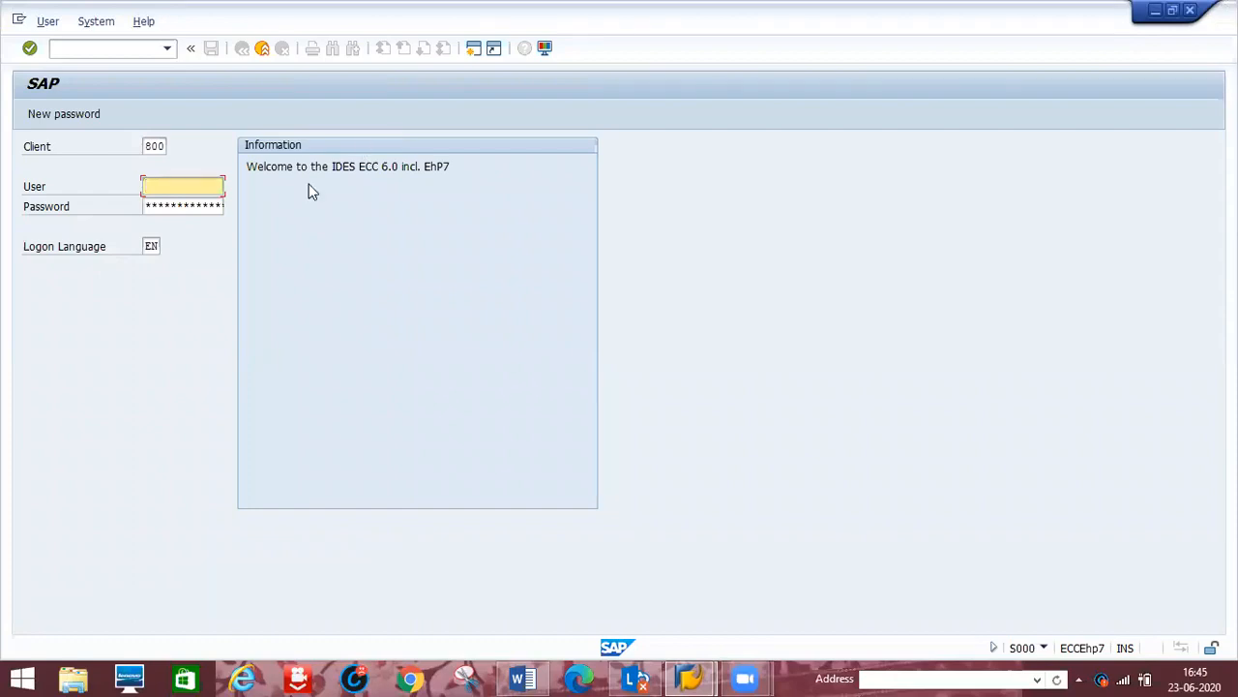
{"action": "type", "text": "u"}
{"action": "key", "text": "Down"}
{"action": "key", "text": "Tab"}
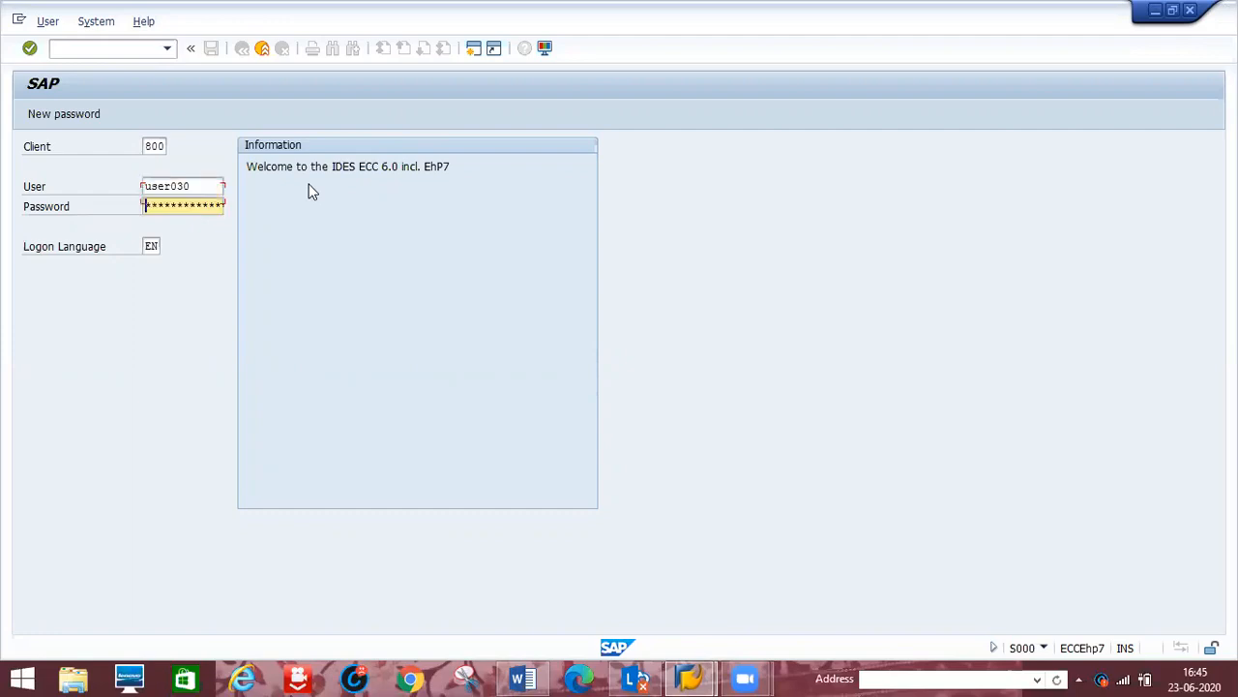
{"action": "type", "text": "*********"}
{"action": "key", "text": "Return"}
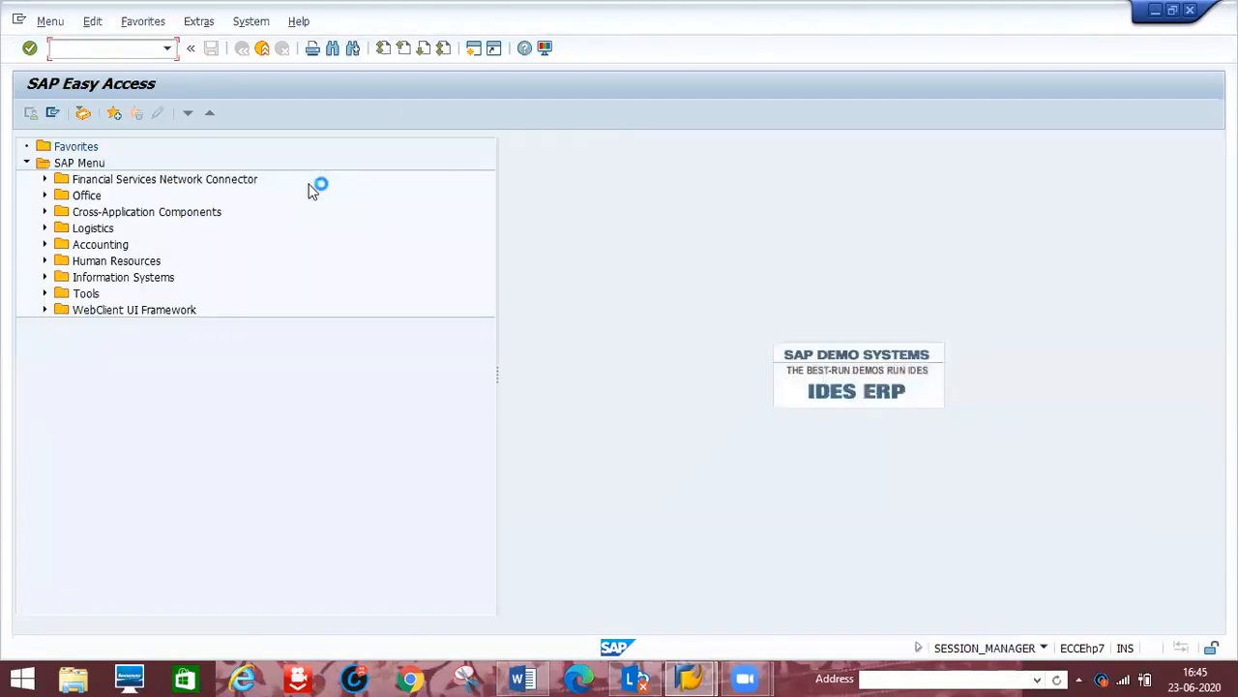
Start transaction ME51N to create a purchase requisition and expand its header section
{"action": "type", "text": "/nme51n"}
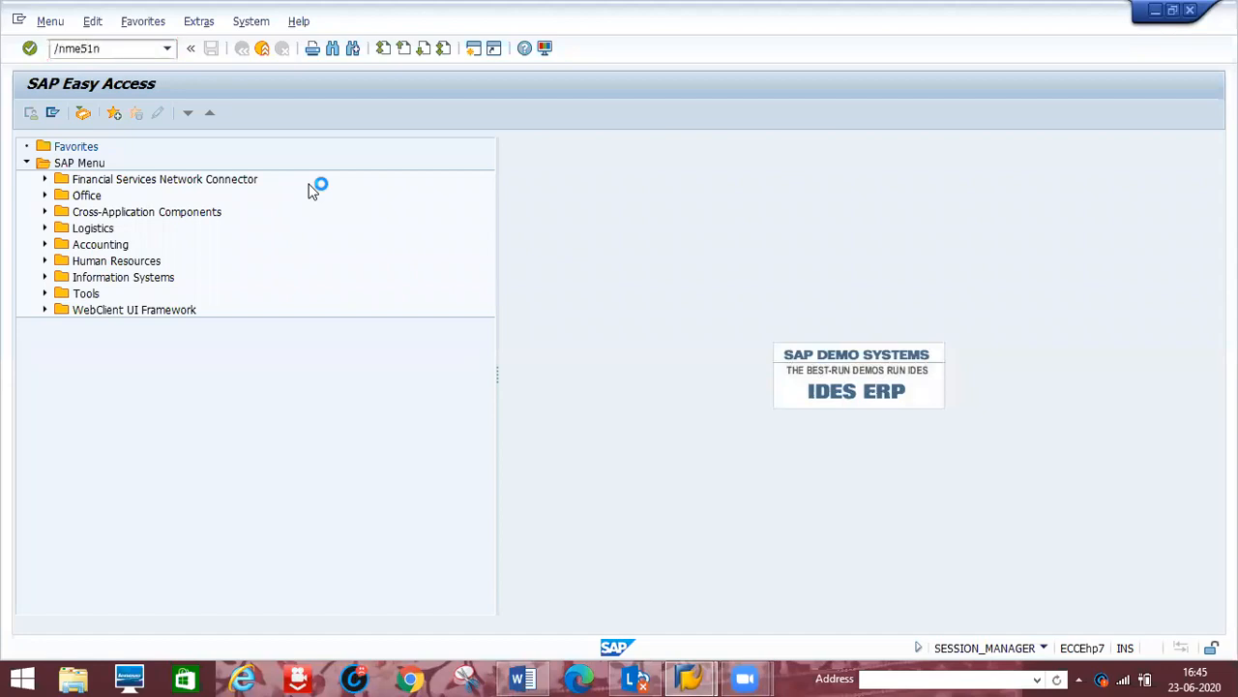
{"action": "key", "text": "Return"}
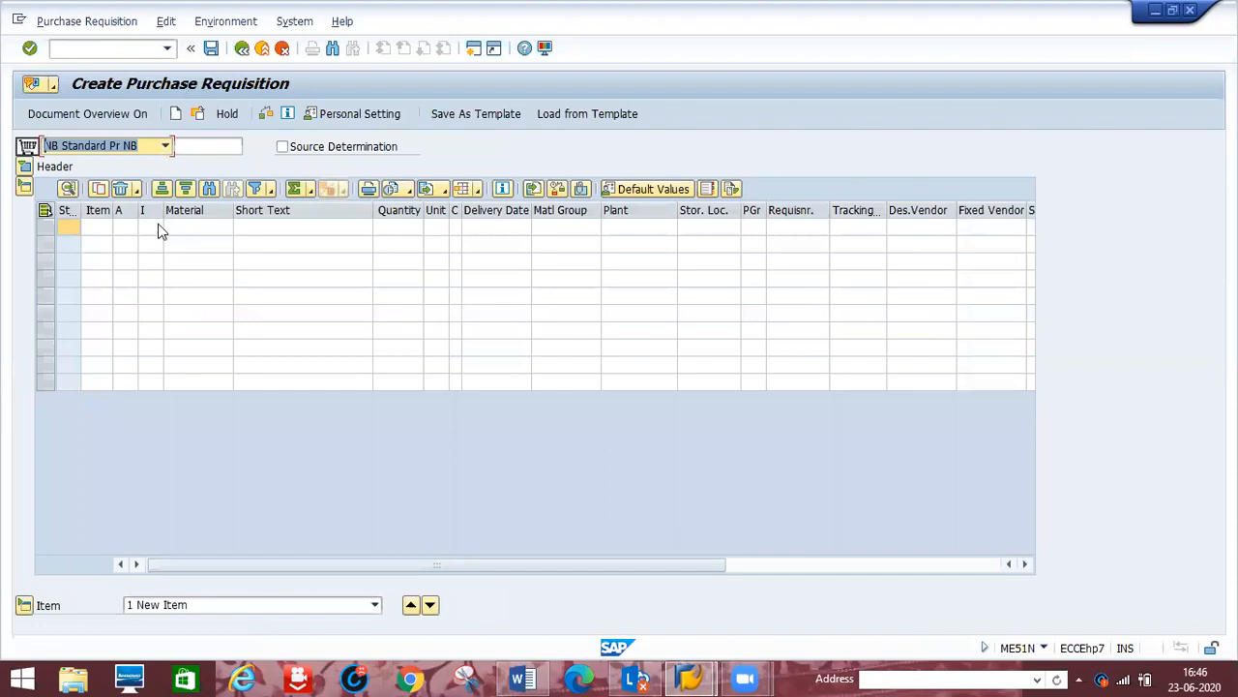
{"action": "left_click", "coordinate": [25, 170]}
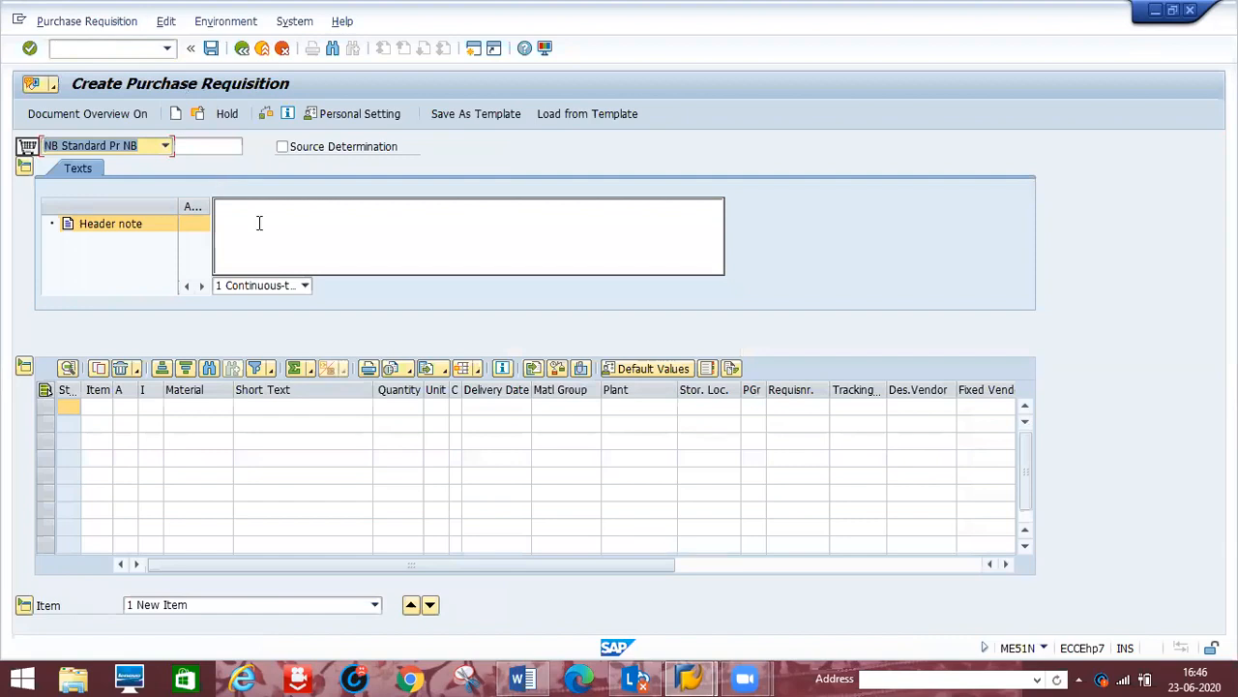
Enter material tv32inch with quantity 5 in the first item line of the requisition
{"action": "left_click", "coordinate": [197, 411]}
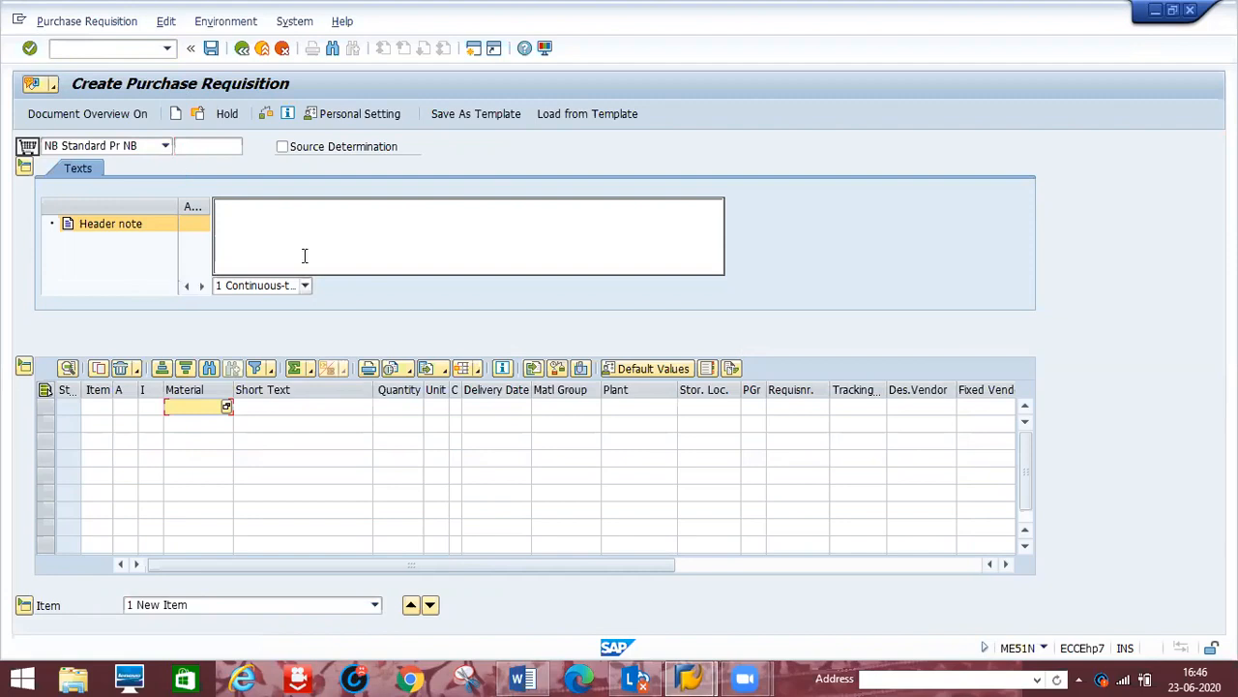
{"action": "left_click", "coordinate": [227, 408]}
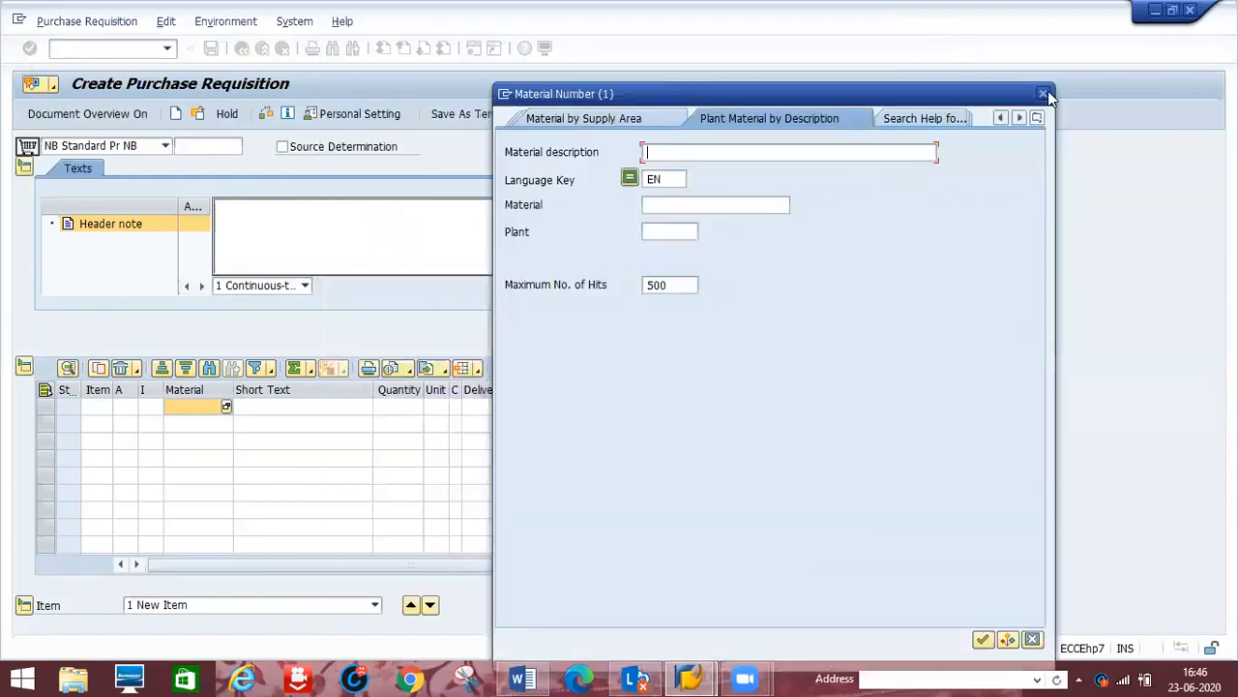
{"action": "left_click", "coordinate": [1043, 94]}
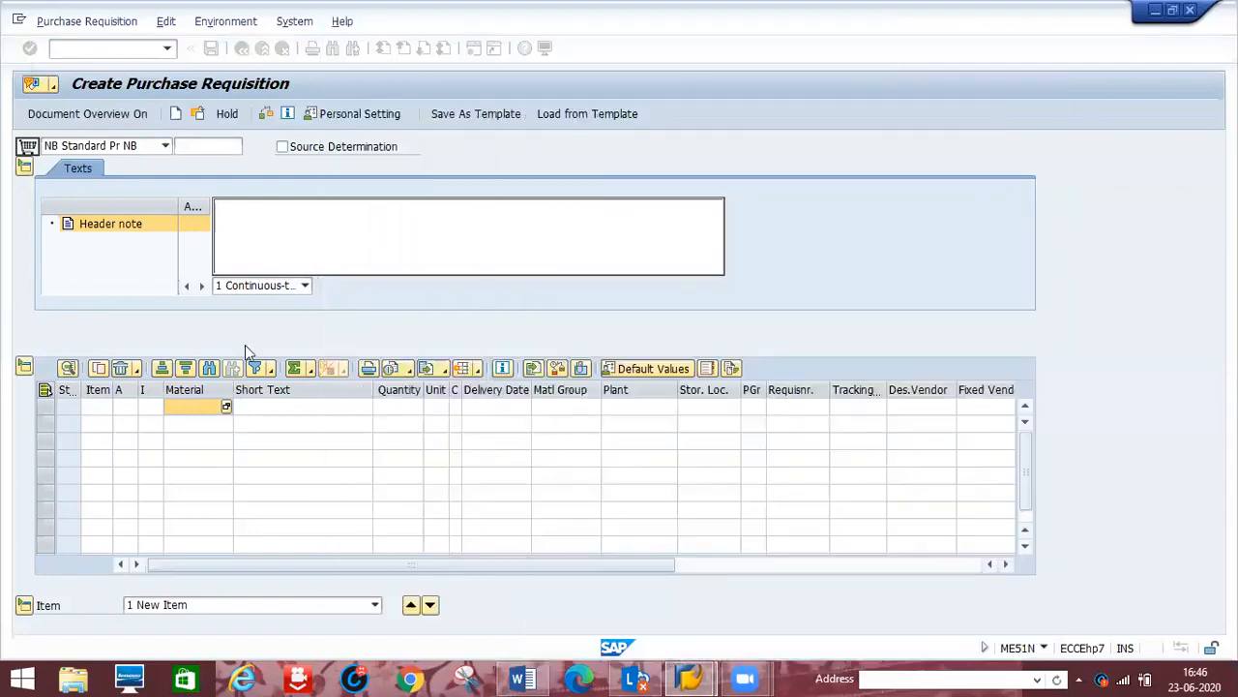
{"action": "type", "text": "tv"}
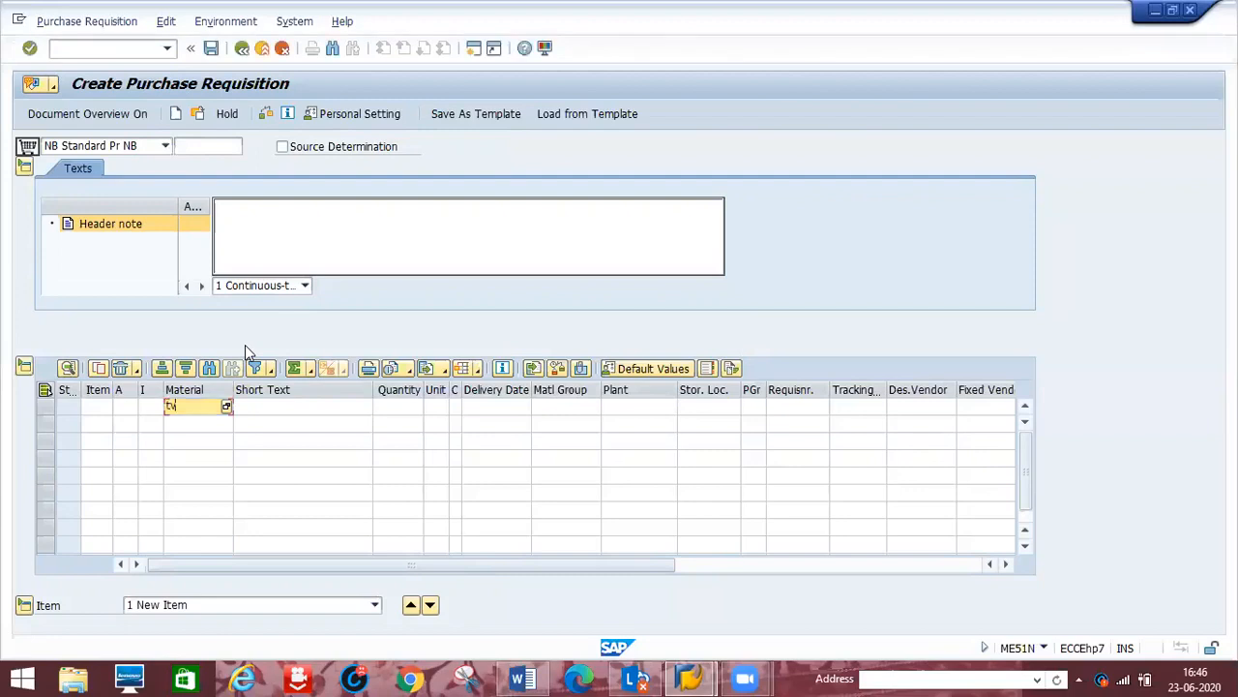
{"action": "type", "text": "32inch"}
{"action": "key", "text": "Tab"}
{"action": "key", "text": "Tab"}
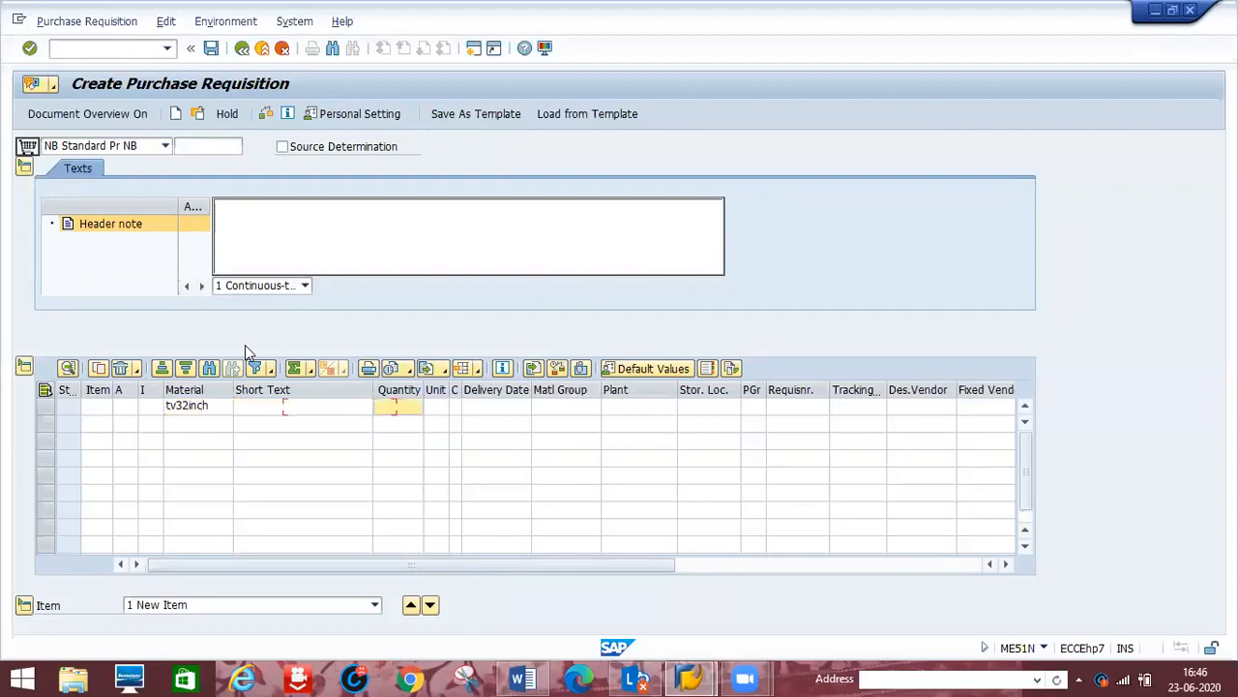
{"action": "type", "text": "5"}
{"action": "key", "text": "Tab"}
{"action": "key", "text": "Tab"}
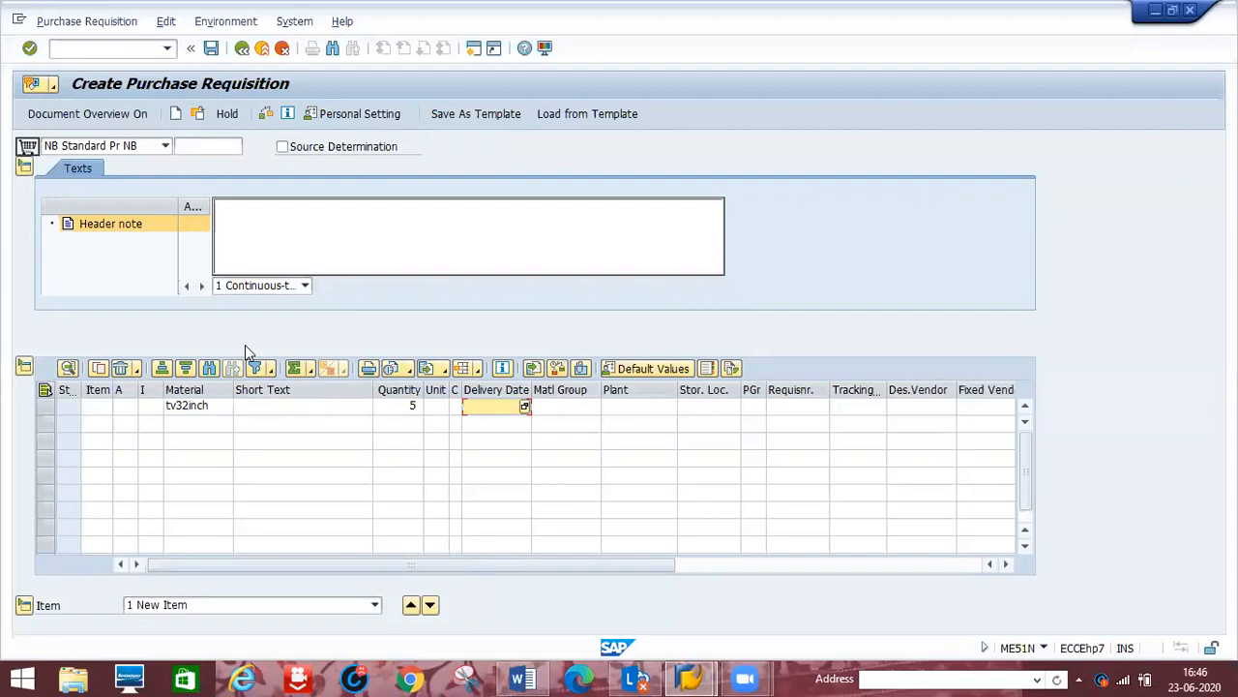
Set the item's delivery date to 10.07.2020, plant to d1p1 and storage location to d1s1, and save the requisition
{"action": "type", "text": "10072020"}
{"action": "key", "text": "Tab"}
{"action": "key", "text": "Tab"}
{"action": "type", "text": "d1p1"}
{"action": "key", "text": "Tab"}
{"action": "type", "text": "d1s1"}
{"action": "key", "text": "Return"}
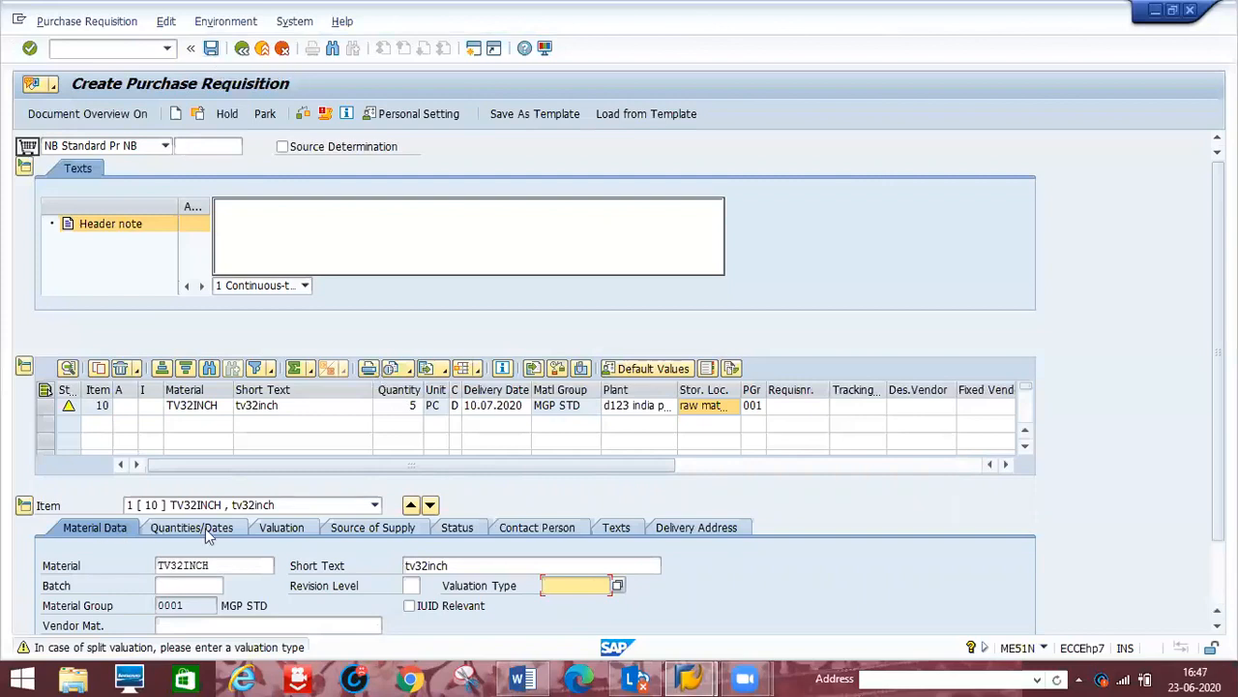
{"action": "left_click", "coordinate": [212, 51]}
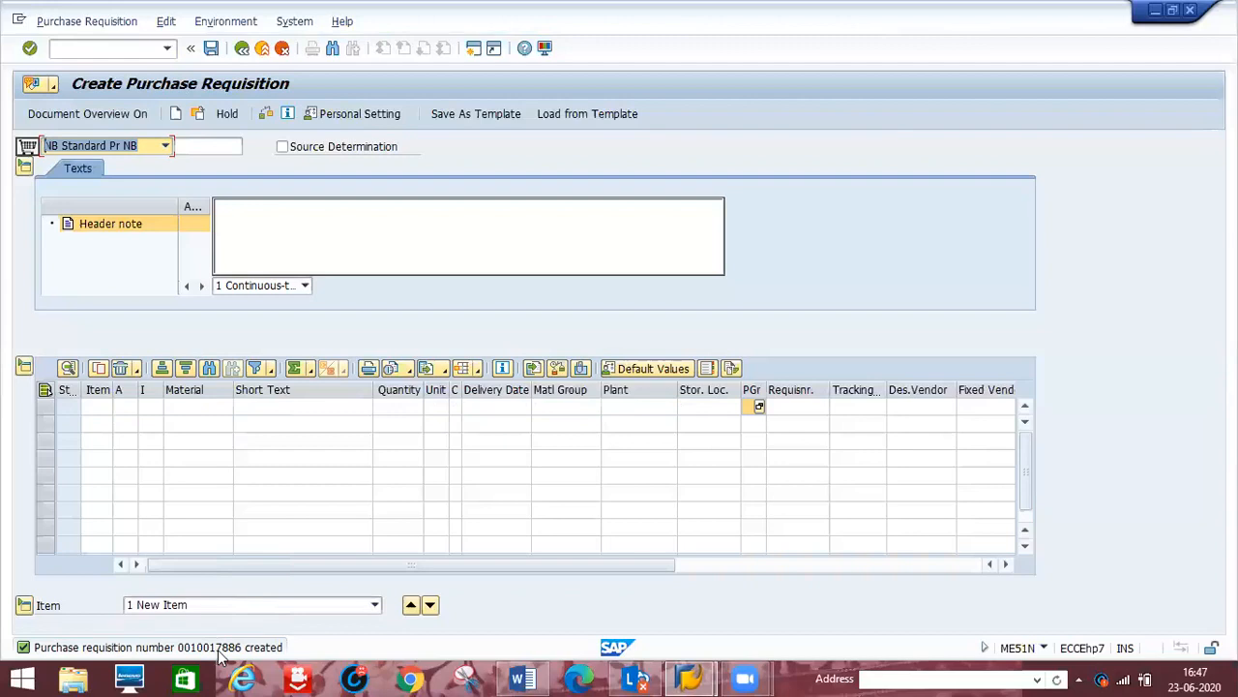
Start transaction ME41 to create an RFQ and set the quotation deadline to 26062020
{"action": "left_click", "coordinate": [75, 46]}
{"action": "type", "text": "/nme41"}
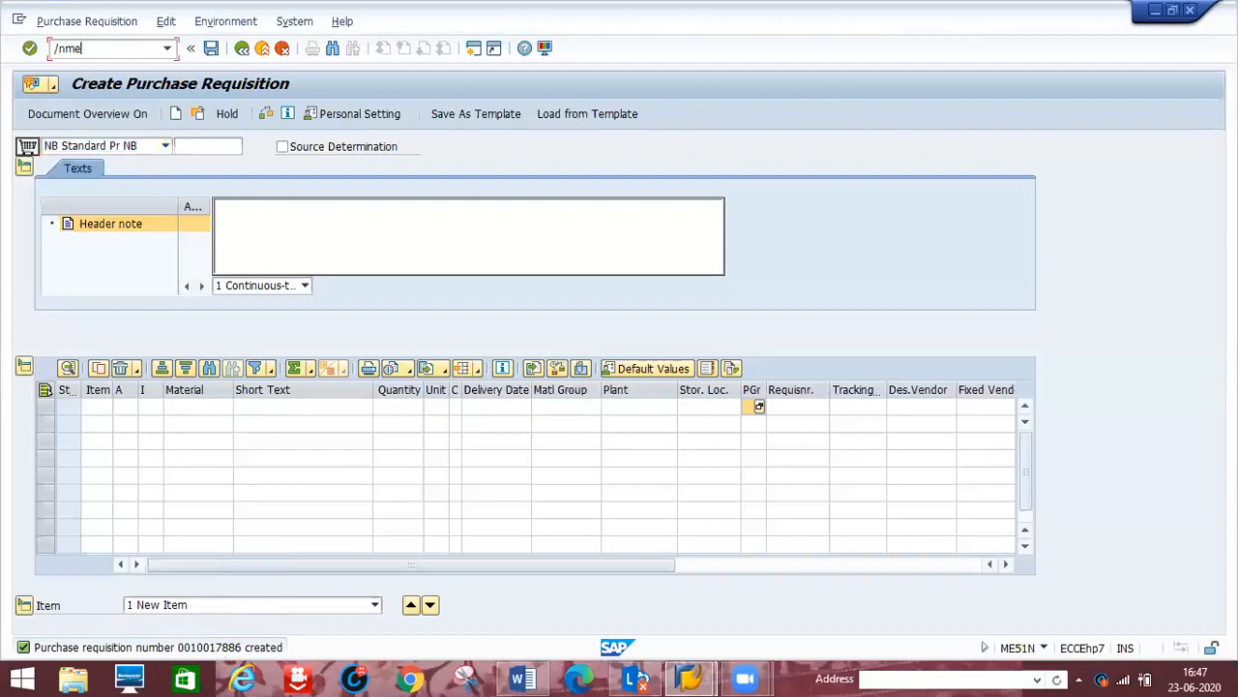
{"action": "key", "text": "Return"}
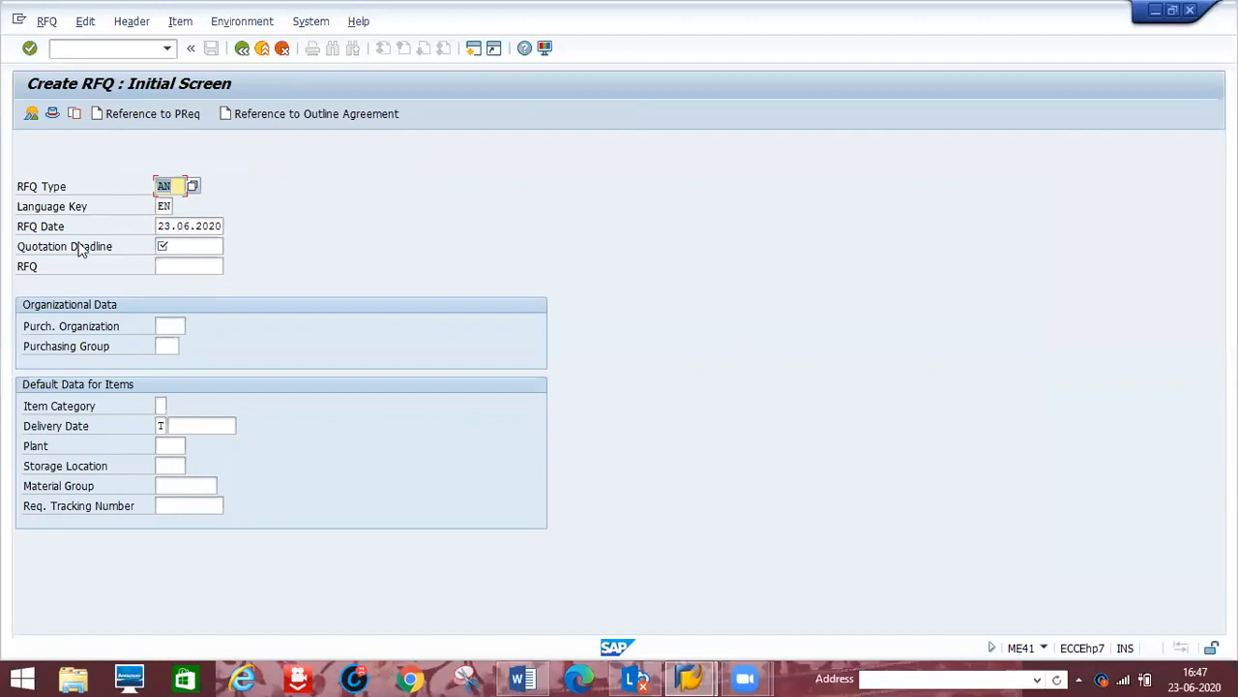
{"action": "left_click", "coordinate": [169, 249]}
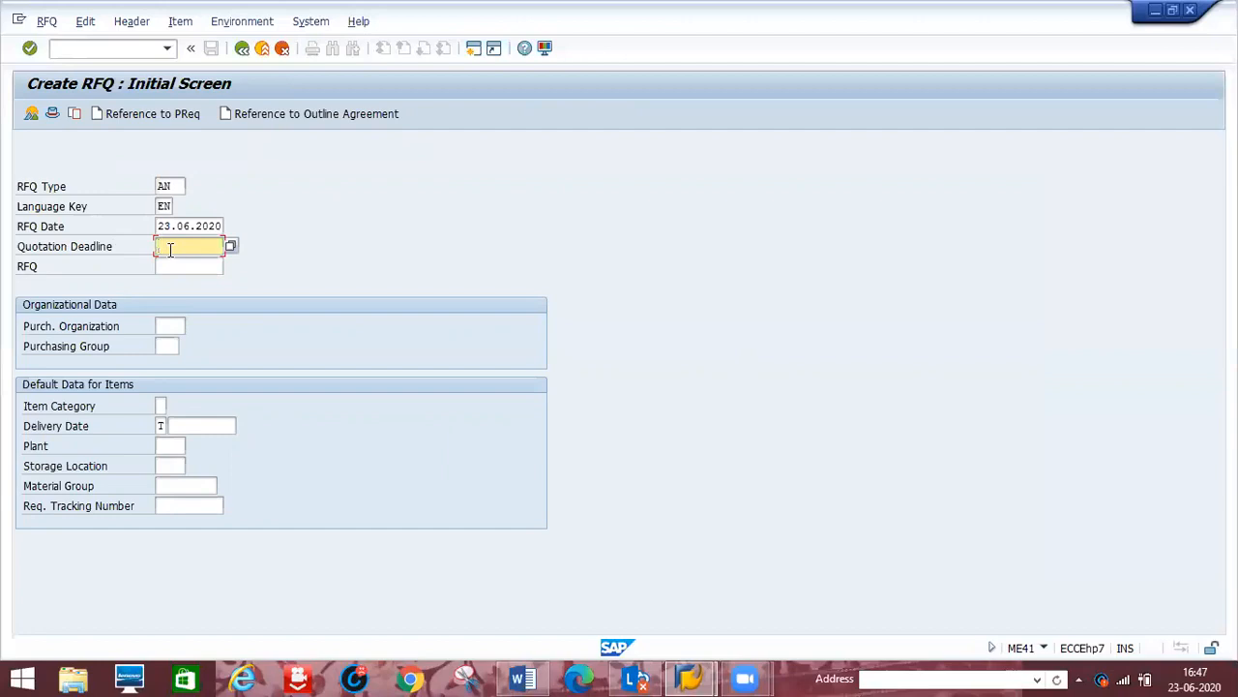
{"action": "type", "text": "26062020"}
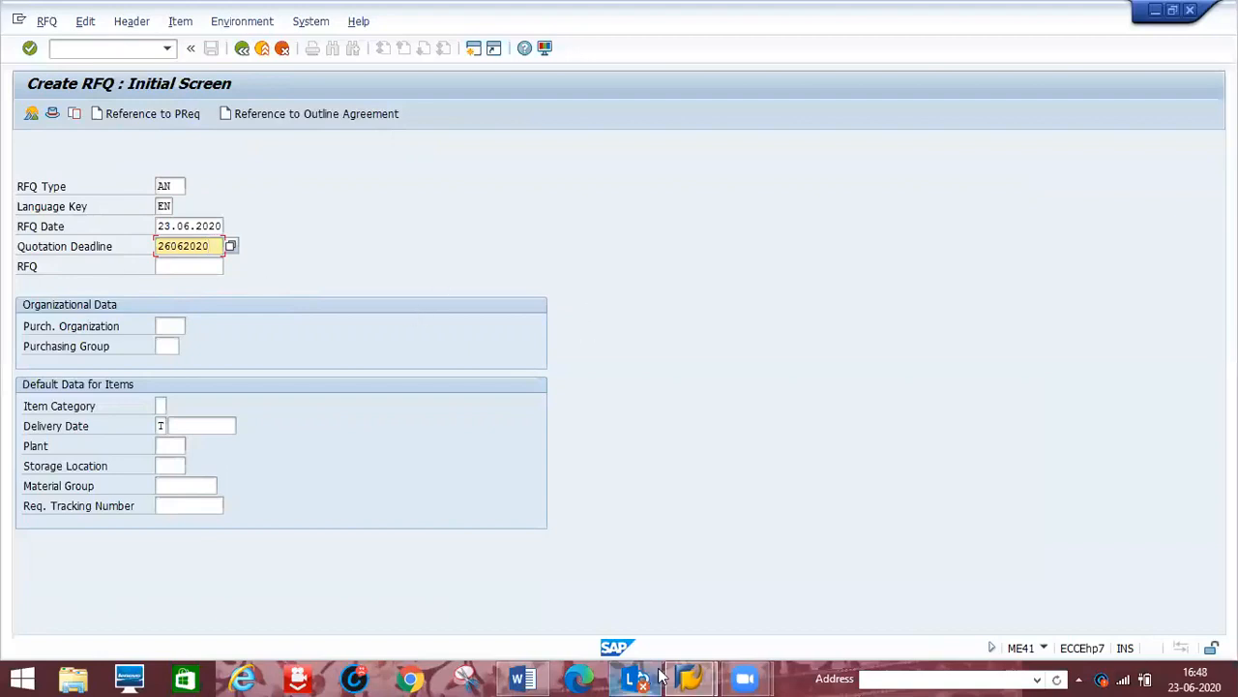
Open an additional SAP session and start transaction ME52N in it to change a purchase requisition
{"action": "mouse_move", "coordinate": [635, 679]}
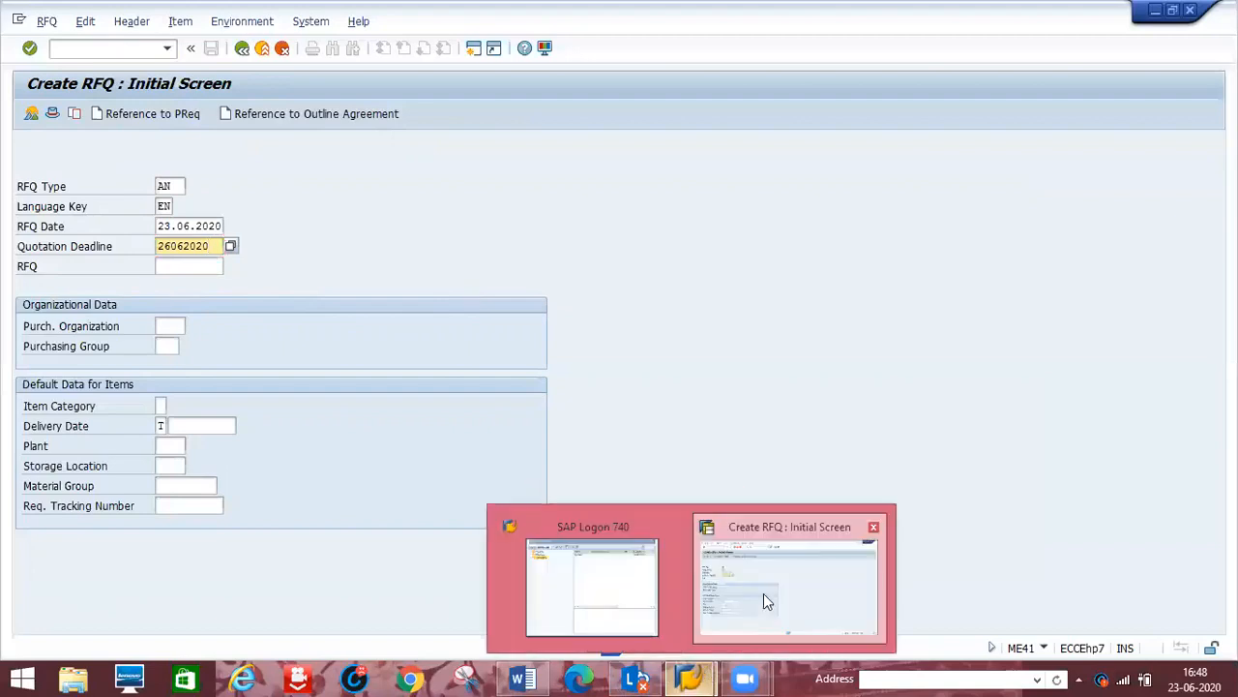
{"action": "left_click", "coordinate": [474, 48]}
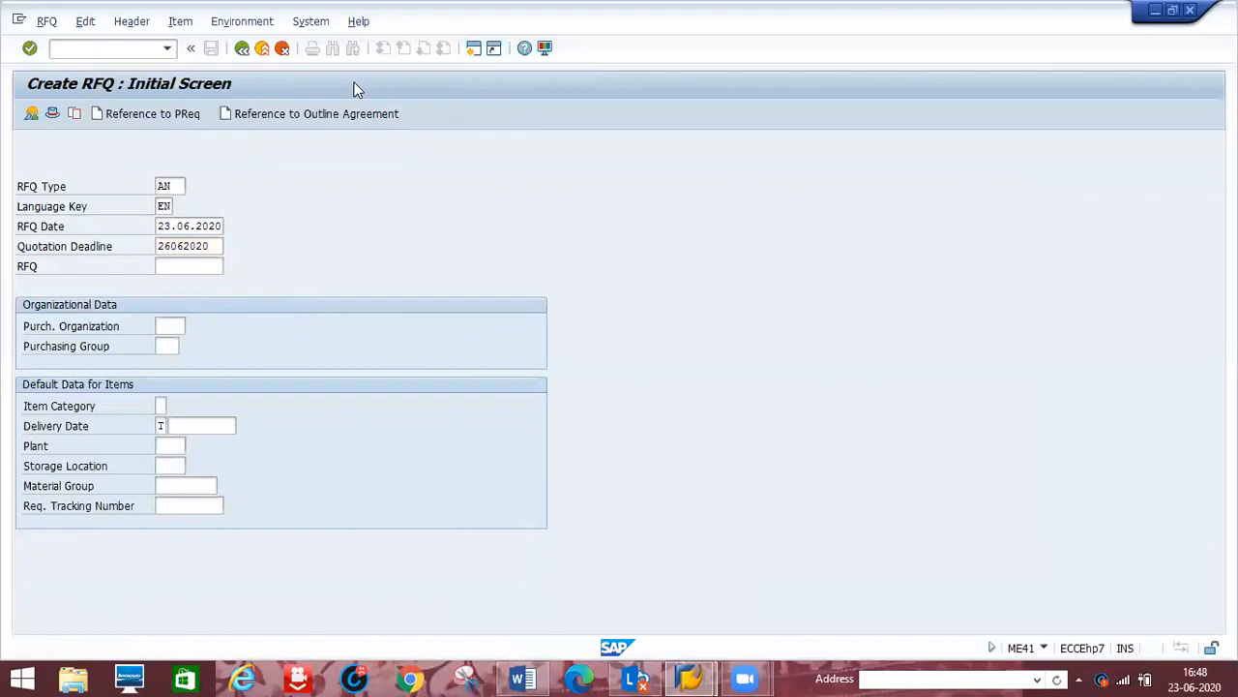
{"action": "type", "text": "/nme52n"}
{"action": "key", "text": "Return"}
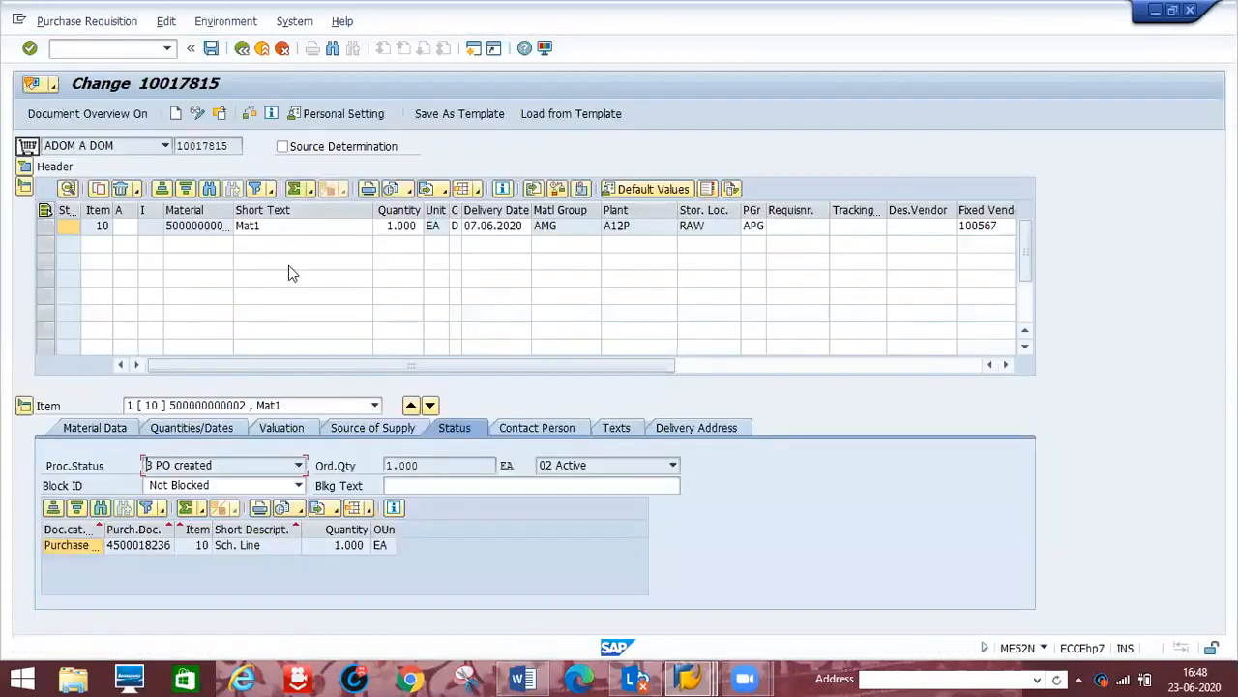
Load purchase requisition 10017882 as the other document in the change transaction
{"action": "left_click", "coordinate": [219, 113]}
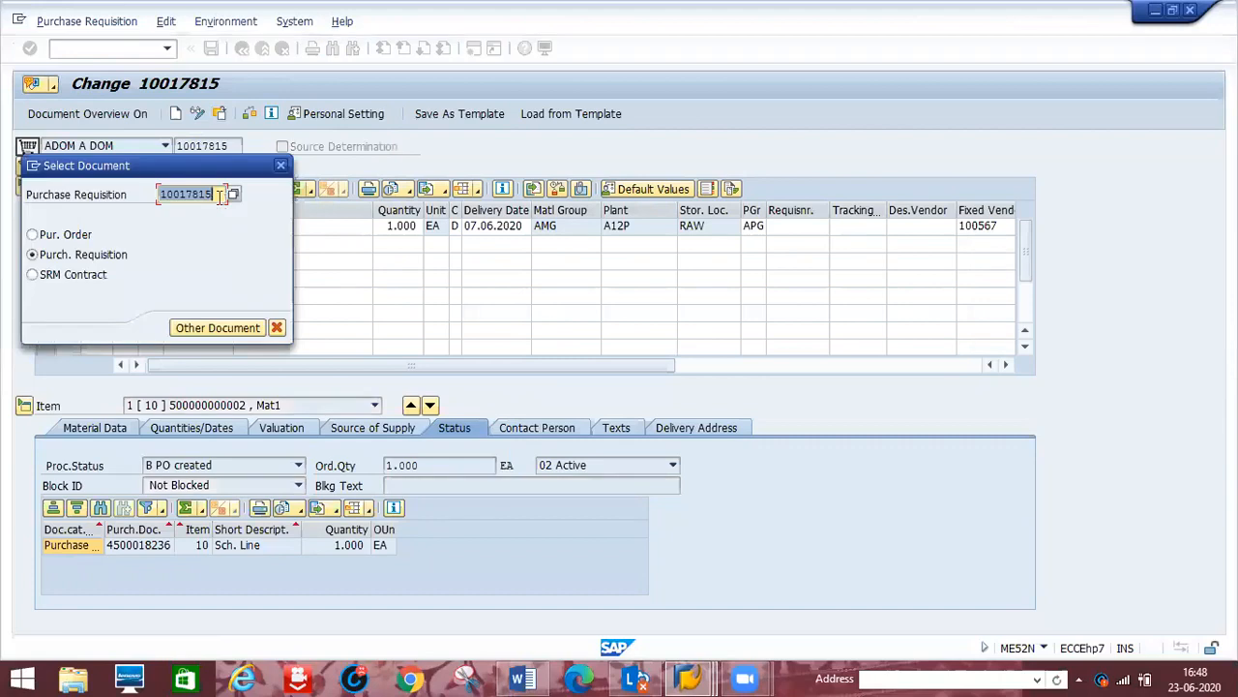
{"action": "left_click", "coordinate": [219, 195]}
{"action": "key", "text": "BackSpace"}
{"action": "key", "text": "BackSpace"}
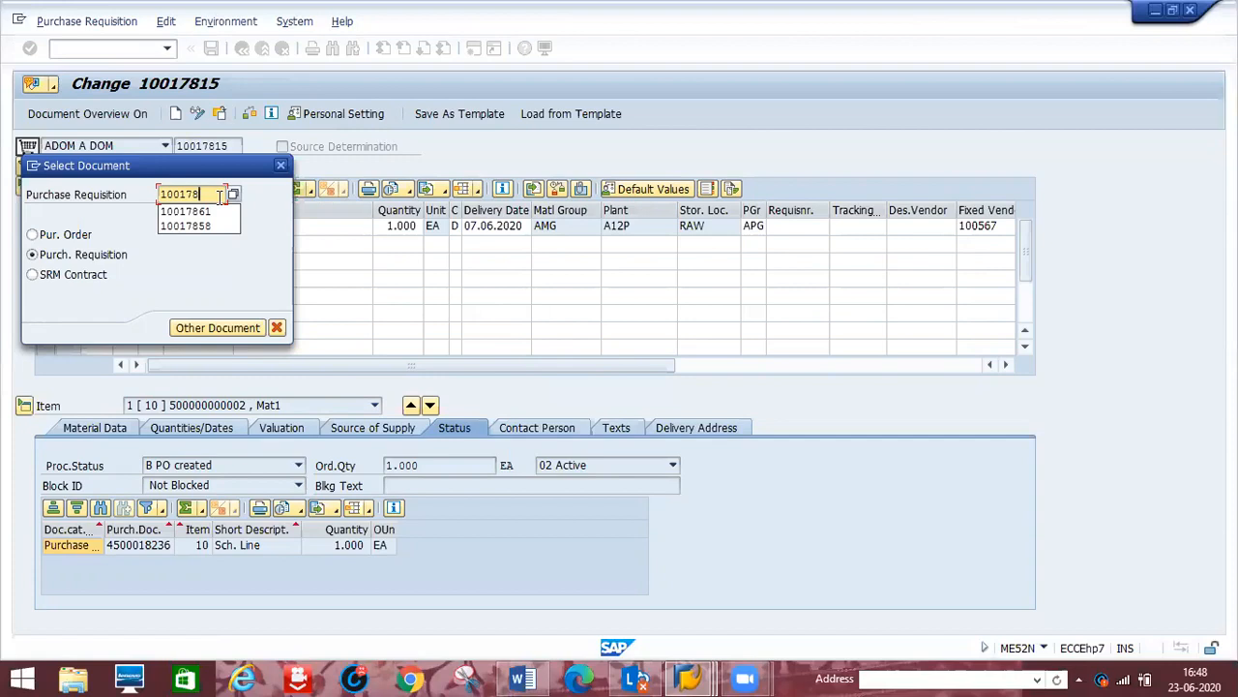
{"action": "type", "text": "82"}
{"action": "key", "text": "Return"}
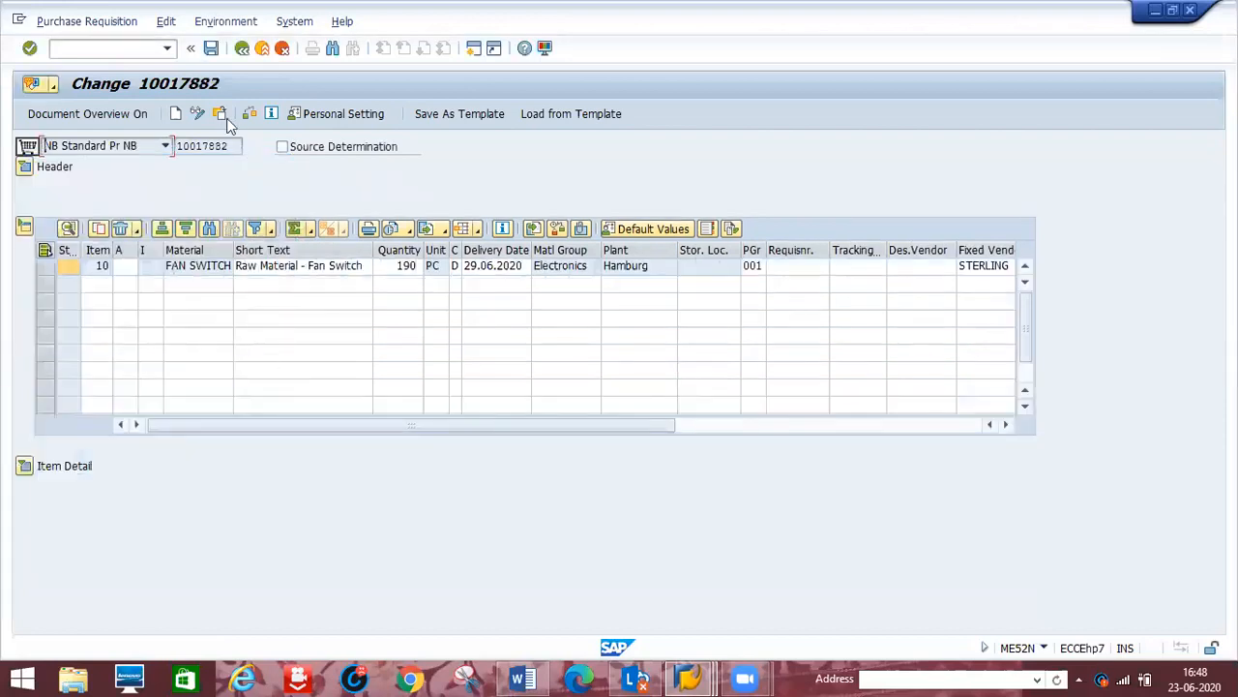
{"action": "left_click", "coordinate": [218, 116]}
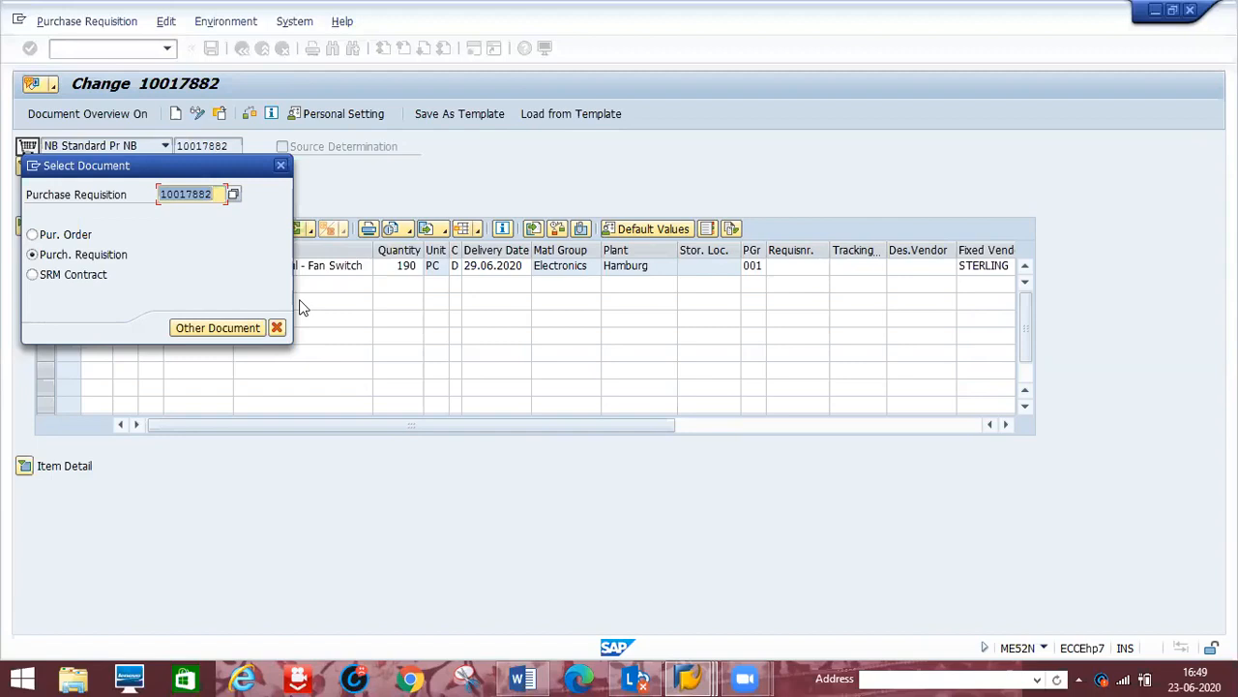
{"action": "left_click", "coordinate": [280, 166]}
{"action": "left_click", "coordinate": [235, 150]}
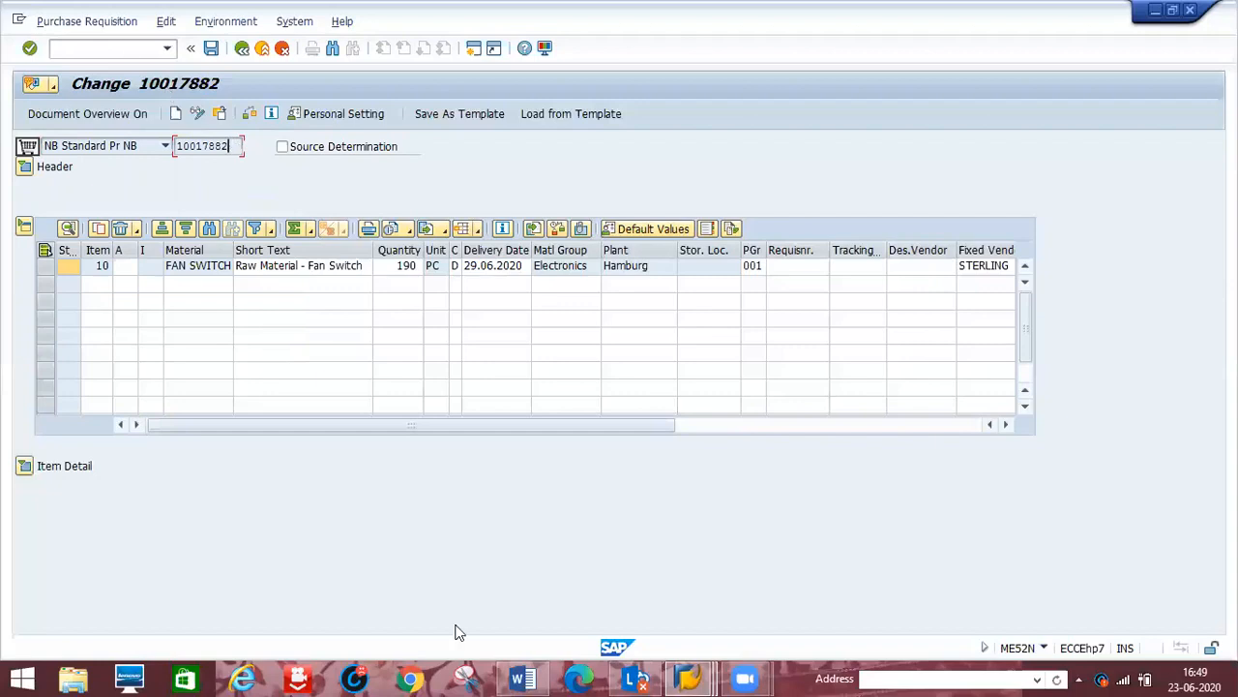
Return to the Create RFQ session and enter the purchasing organization and purchasing group 001
{"action": "left_click", "coordinate": [690, 678]}
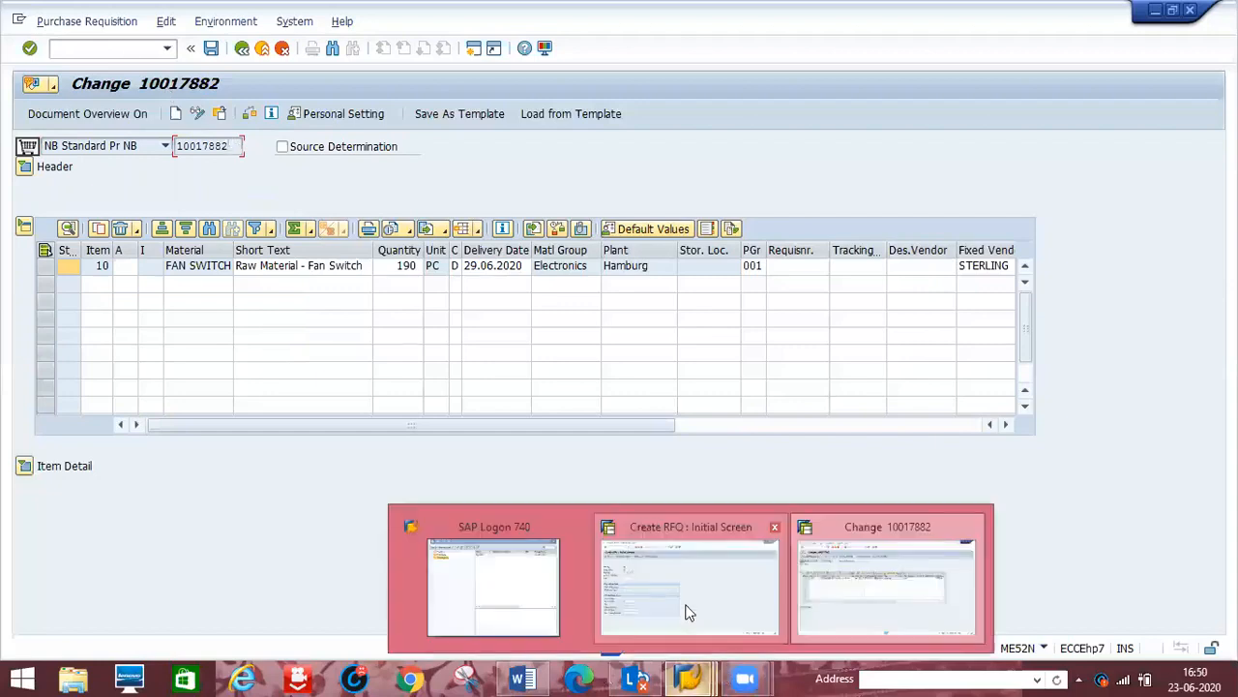
{"action": "left_click", "coordinate": [689, 611]}
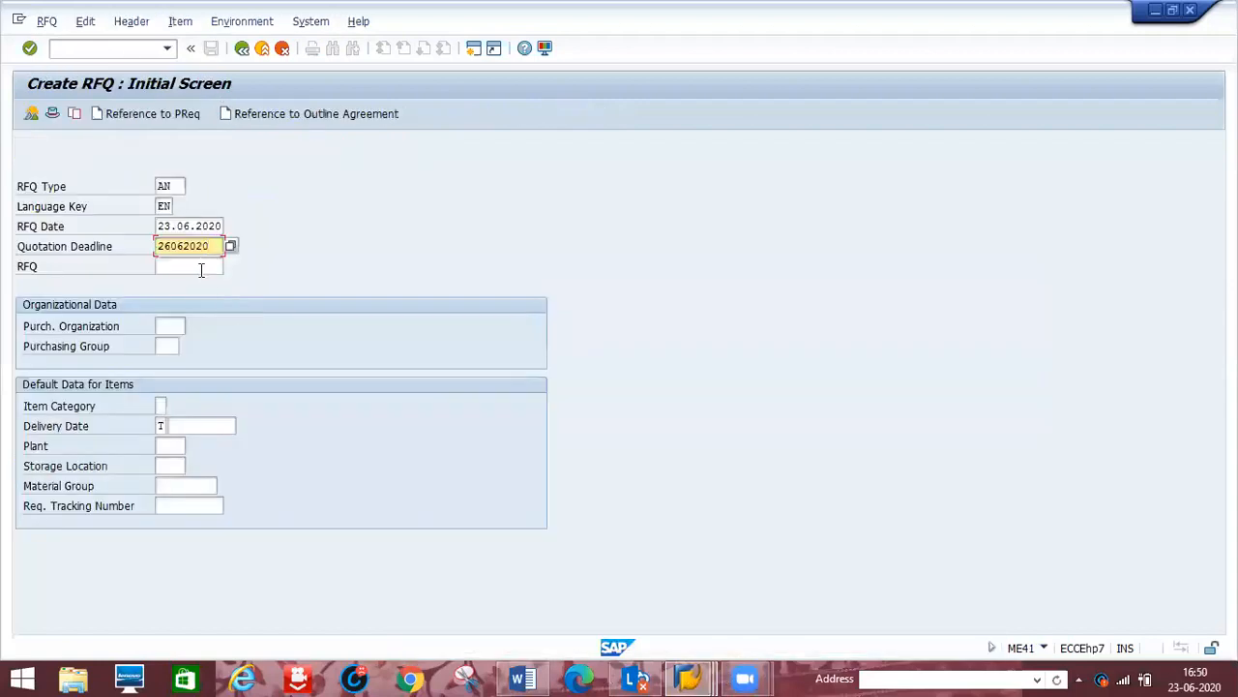
{"action": "left_click", "coordinate": [165, 324]}
{"action": "type", "text": "1023"}
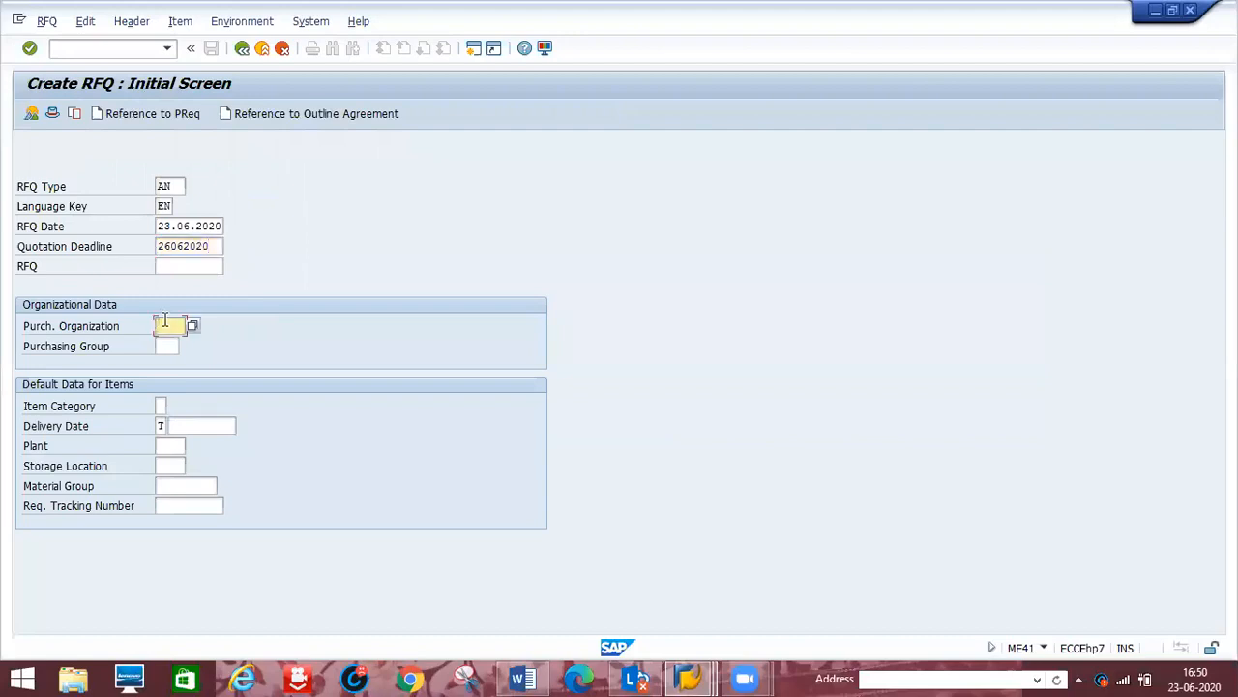
{"action": "key", "text": "Tab"}
{"action": "type", "text": "001"}
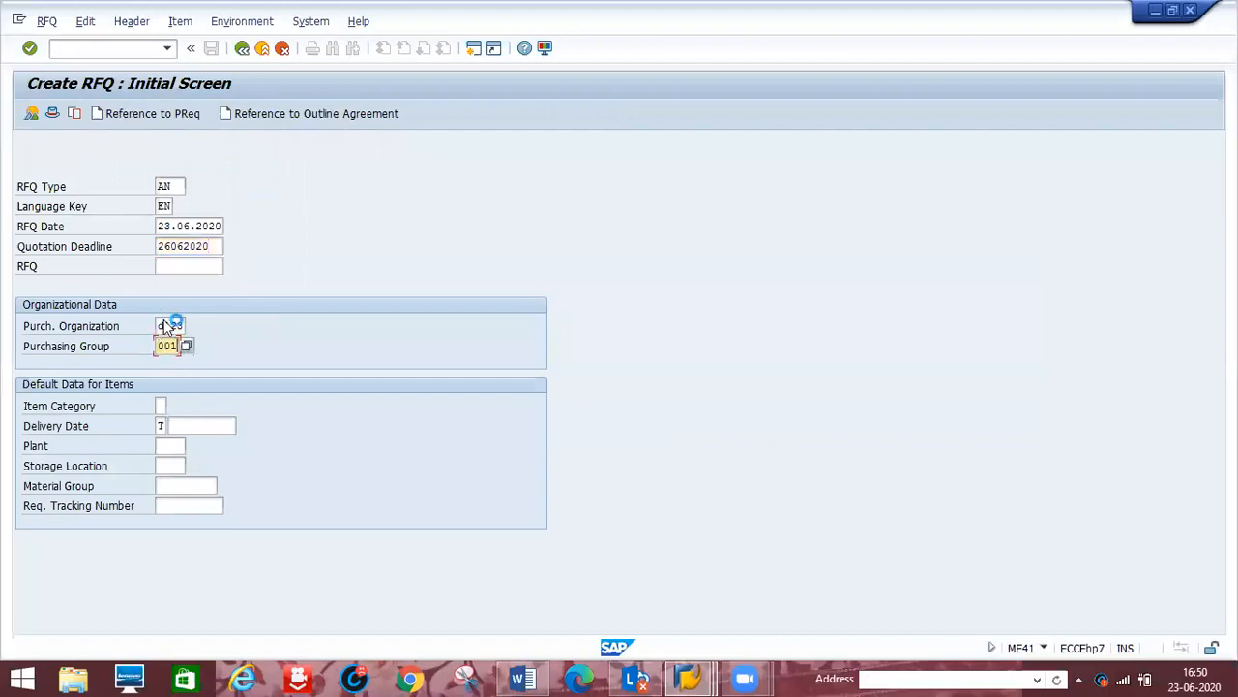
{"action": "key", "text": "Return"}
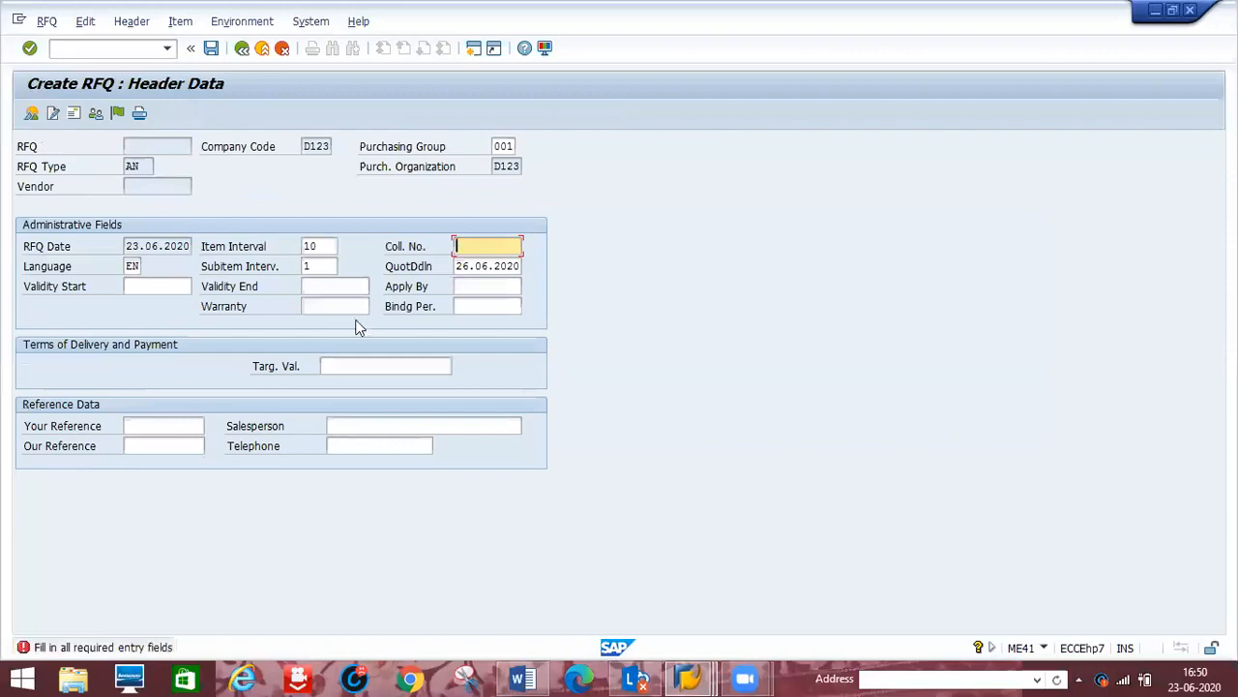
{"action": "left_click", "coordinate": [245, 54]}
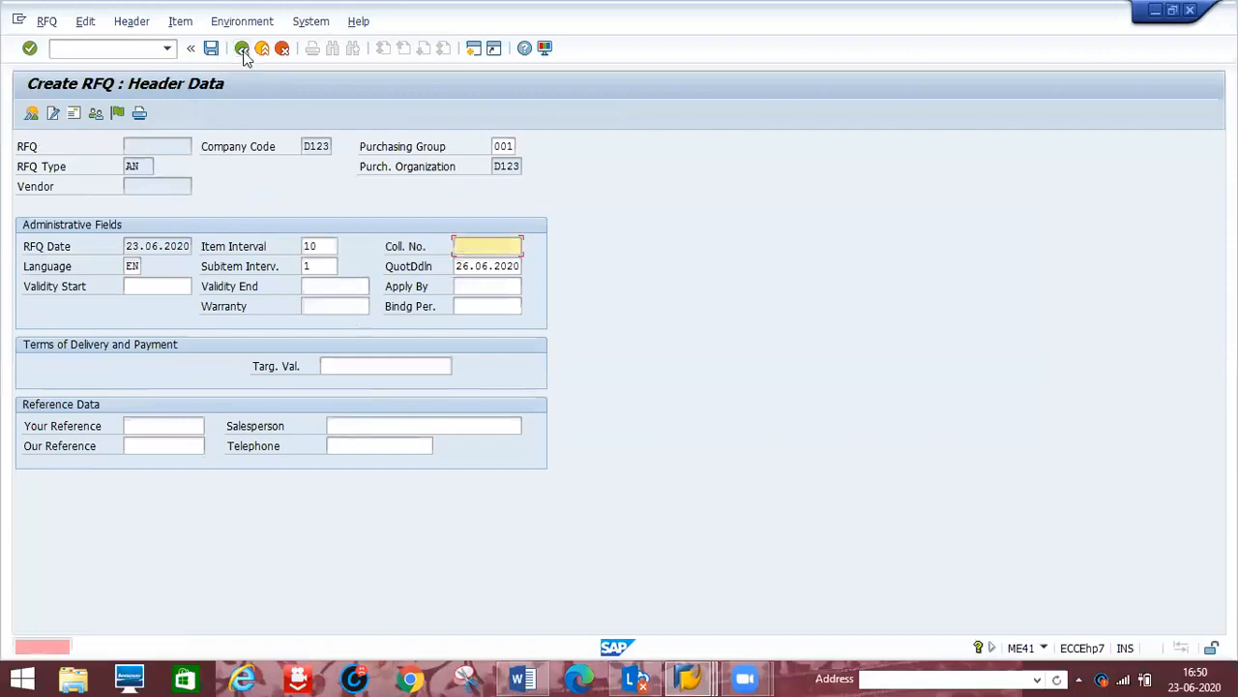
{"action": "left_click", "coordinate": [265, 54]}
{"action": "left_click", "coordinate": [265, 55]}
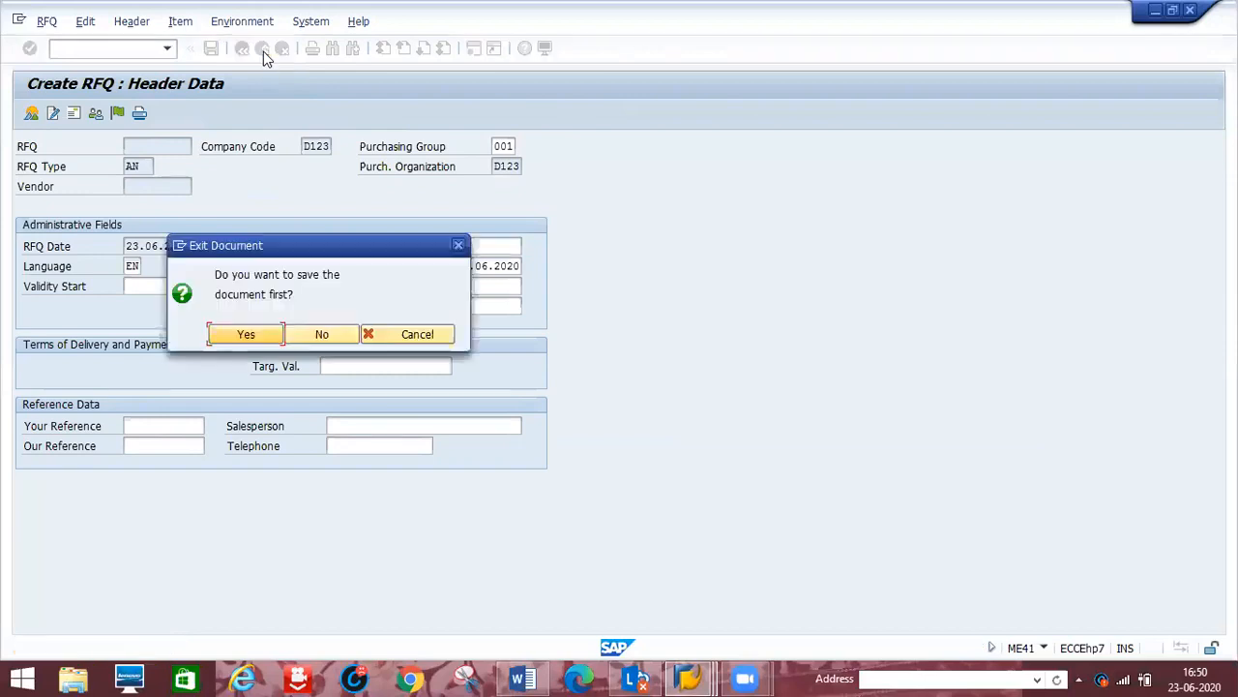
{"action": "left_click", "coordinate": [312, 340]}
Restart transaction ME41 and set the quotation deadline to 26062020
{"action": "type", "text": "/nme41"}
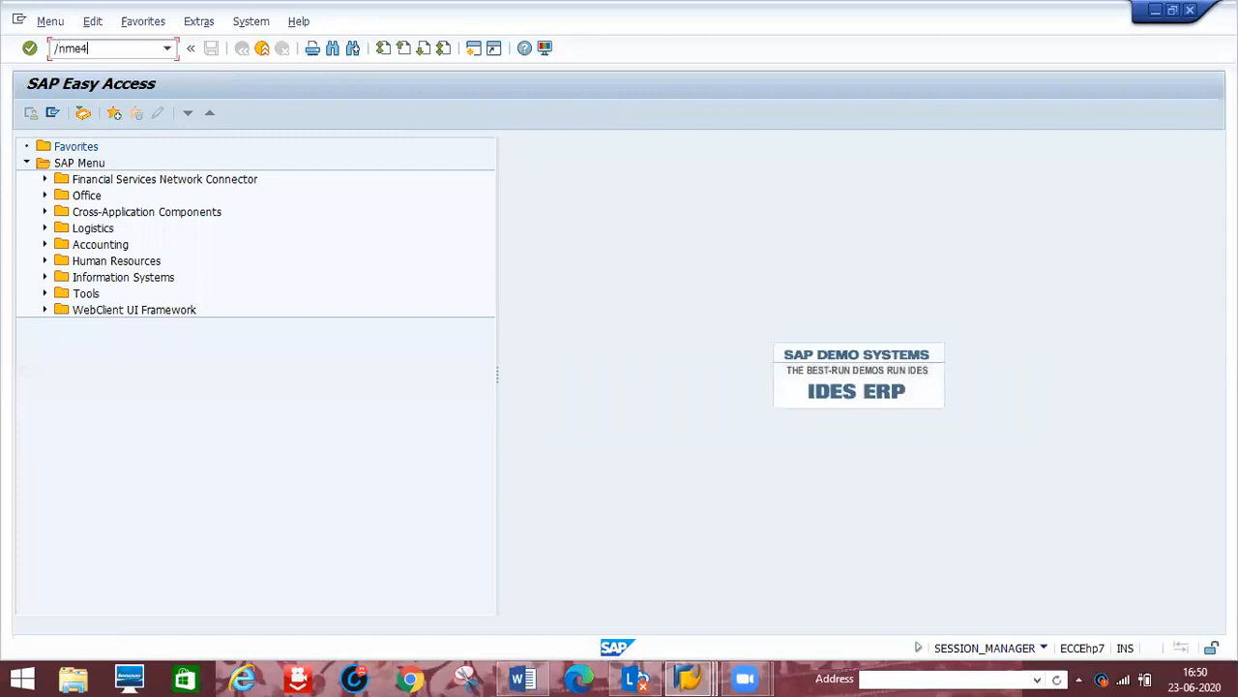
{"action": "key", "text": "Return"}
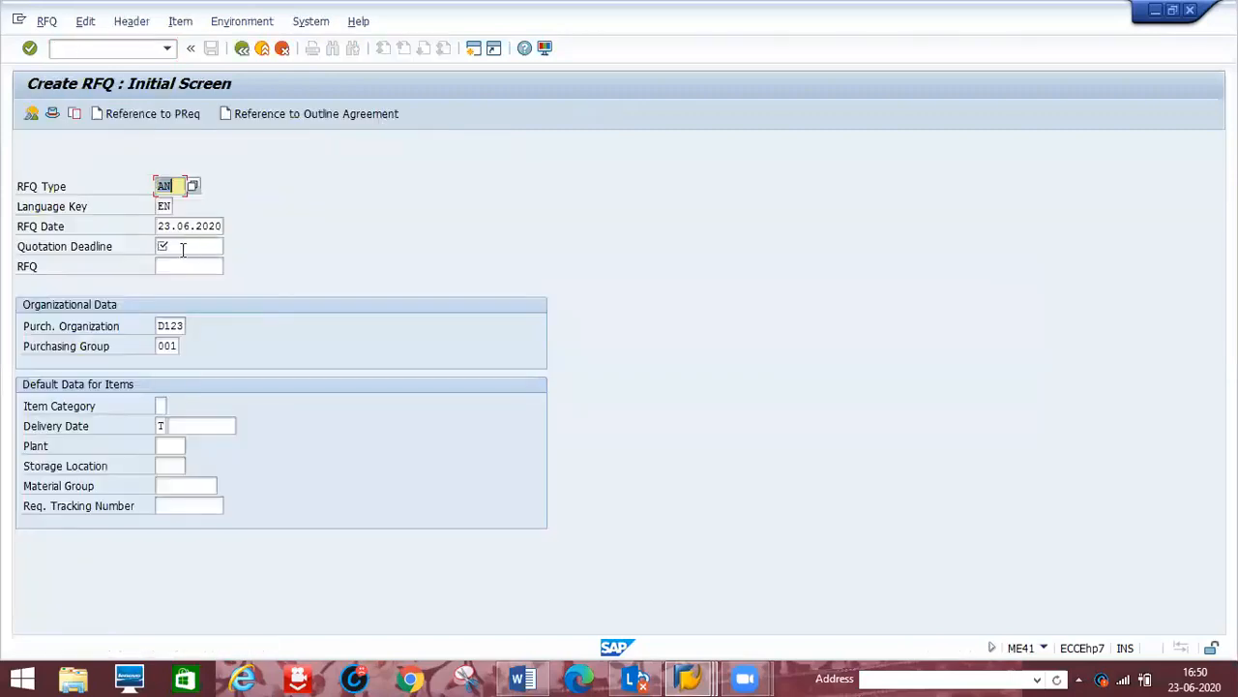
{"action": "left_click", "coordinate": [181, 248]}
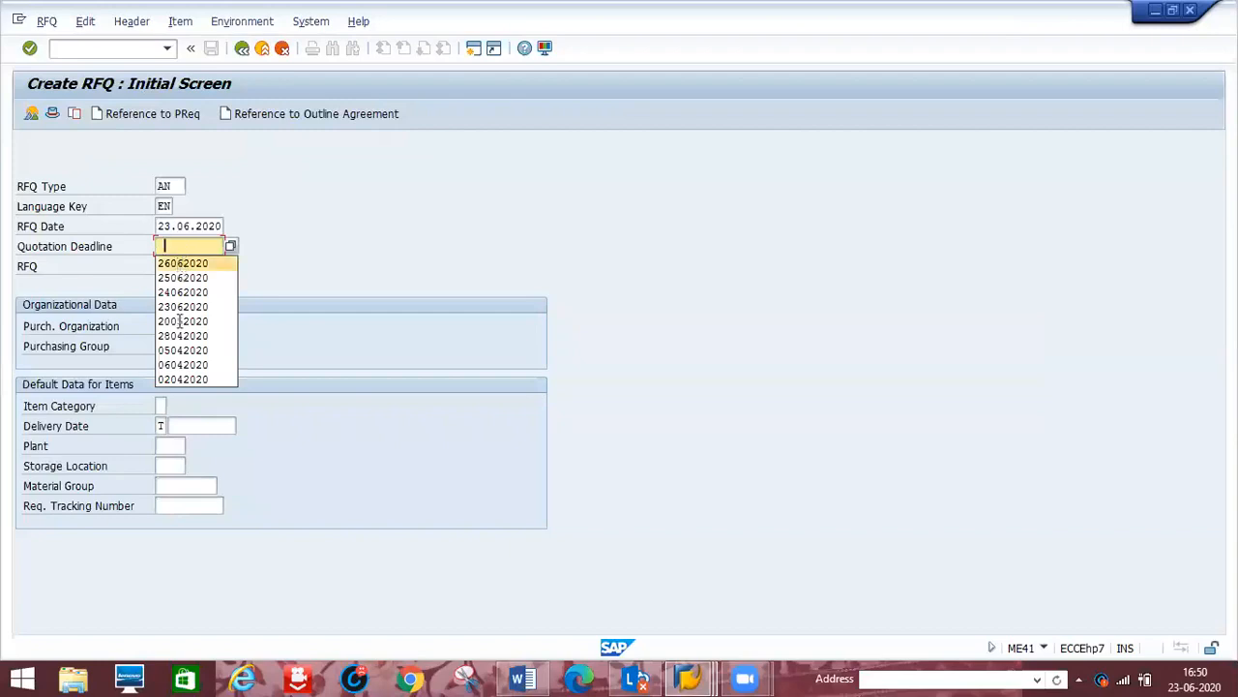
{"action": "left_click", "coordinate": [181, 265]}
Try to create the RFQ with reference to purchase requisition 10017882
{"action": "left_click", "coordinate": [151, 118]}
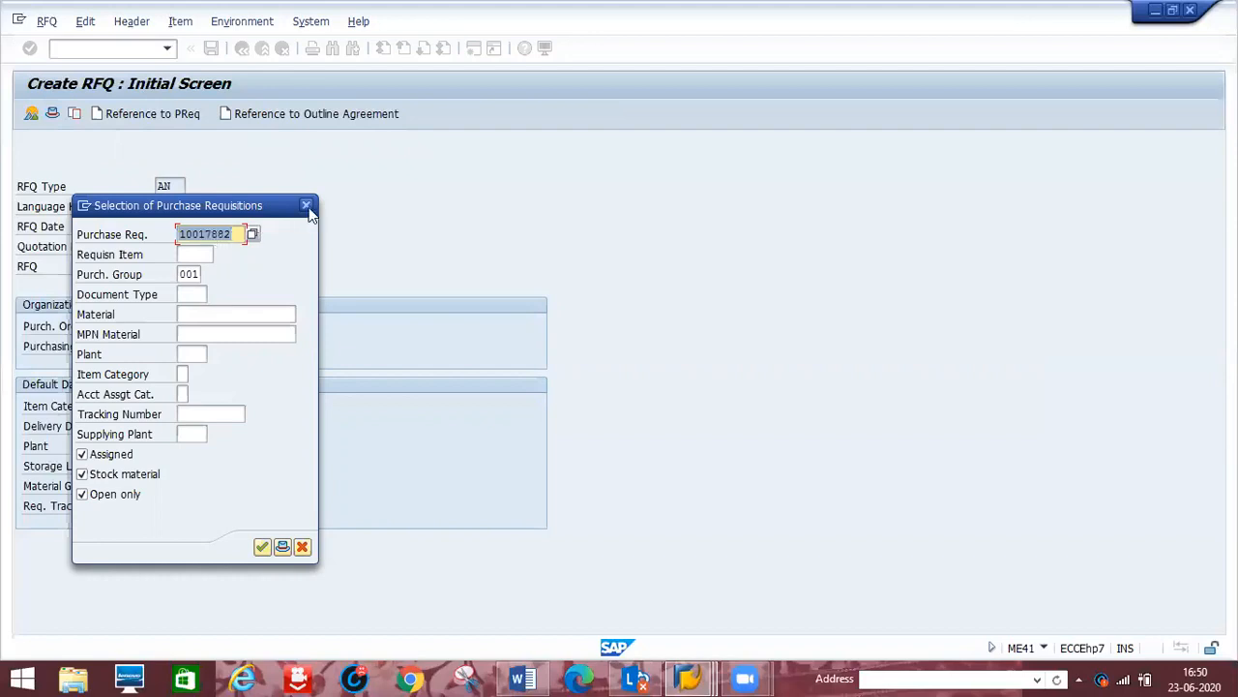
{"action": "key", "text": "Return"}
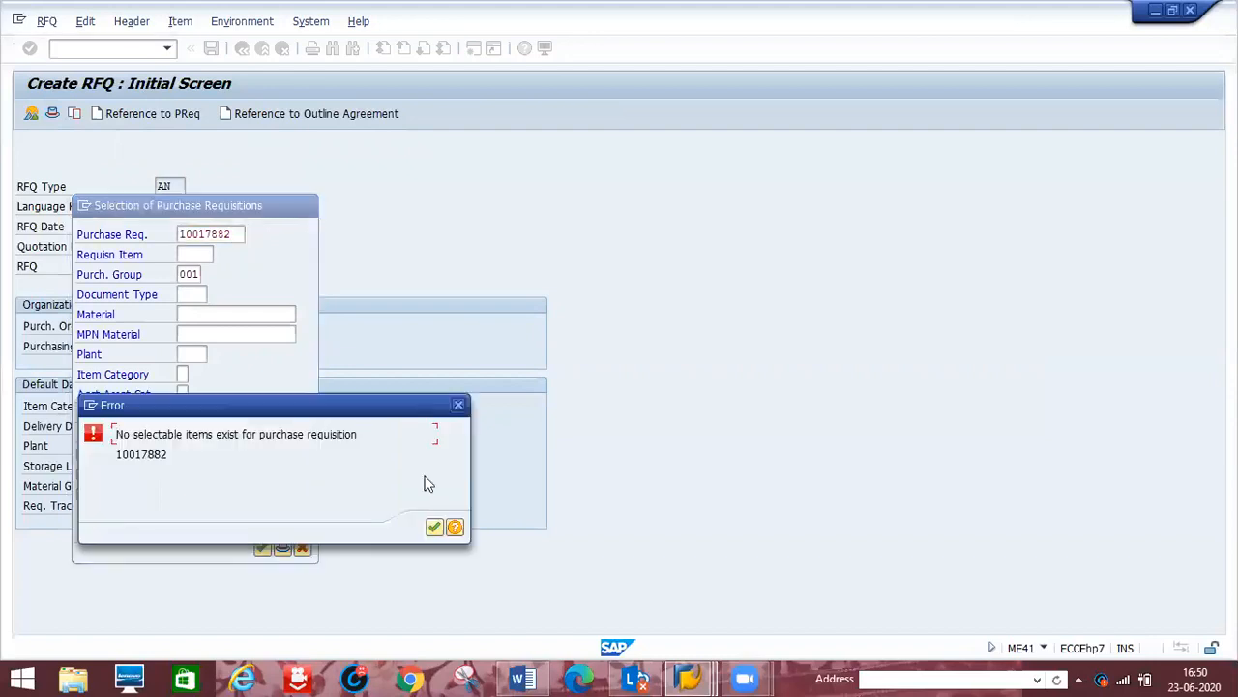
{"action": "left_click", "coordinate": [456, 405]}
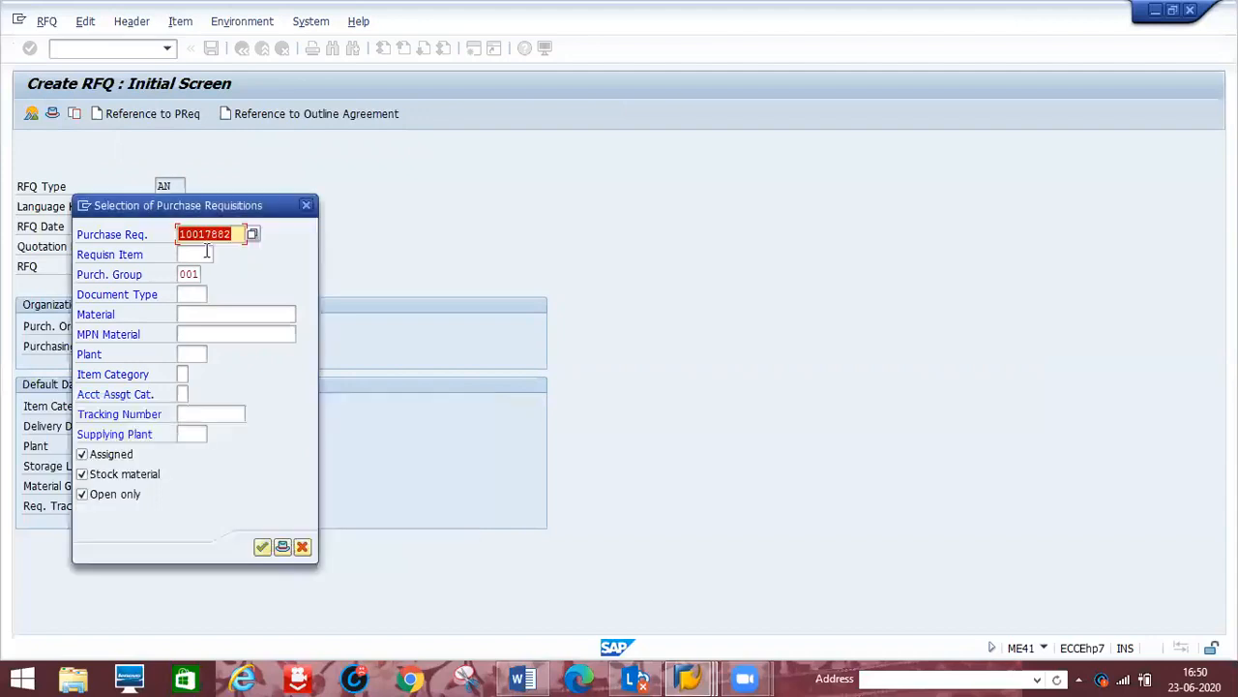
{"action": "left_click", "coordinate": [261, 547]}
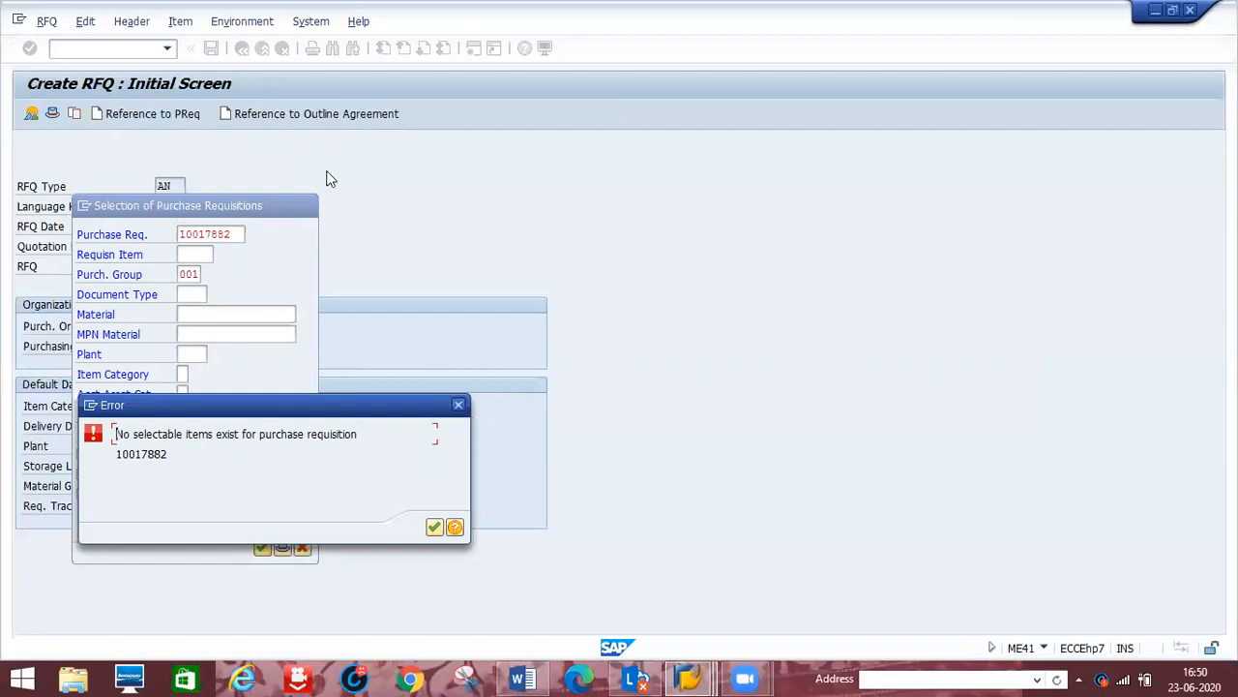
{"action": "key", "text": "Return"}
{"action": "left_click", "coordinate": [311, 205]}
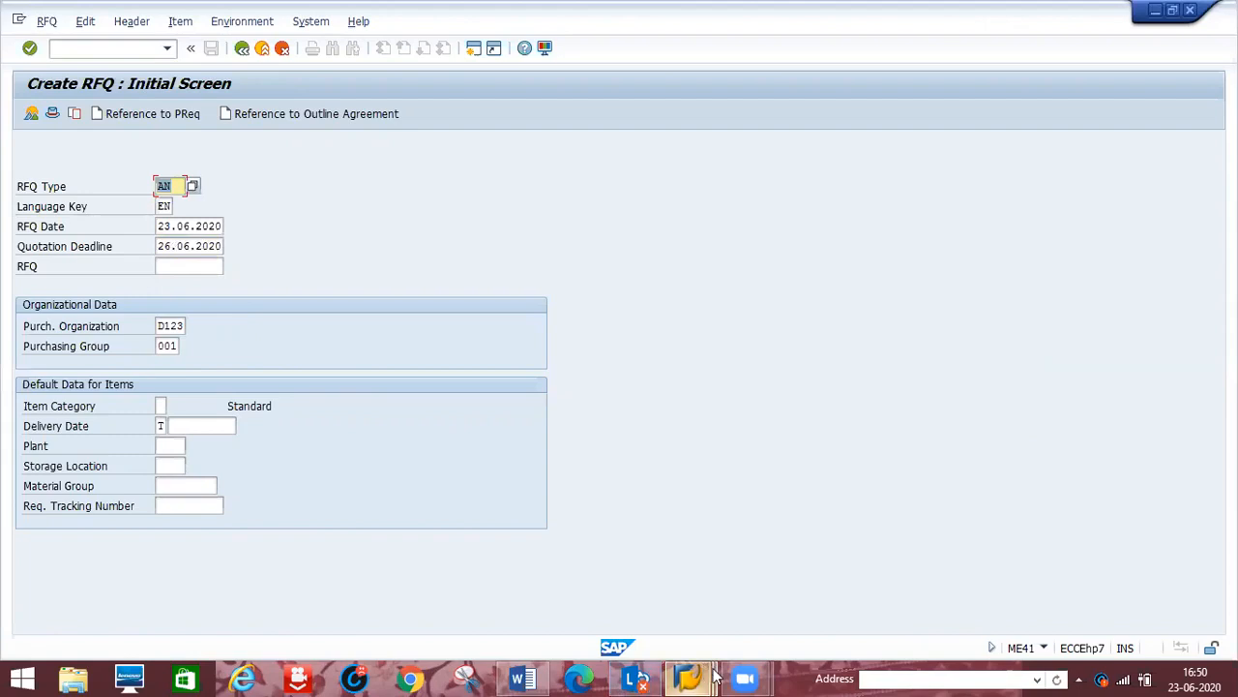
Switch to the other SAP session and start transaction ME51N there to create a purchase requisition
{"action": "mouse_move", "coordinate": [714, 677]}
{"action": "left_click", "coordinate": [899, 584]}
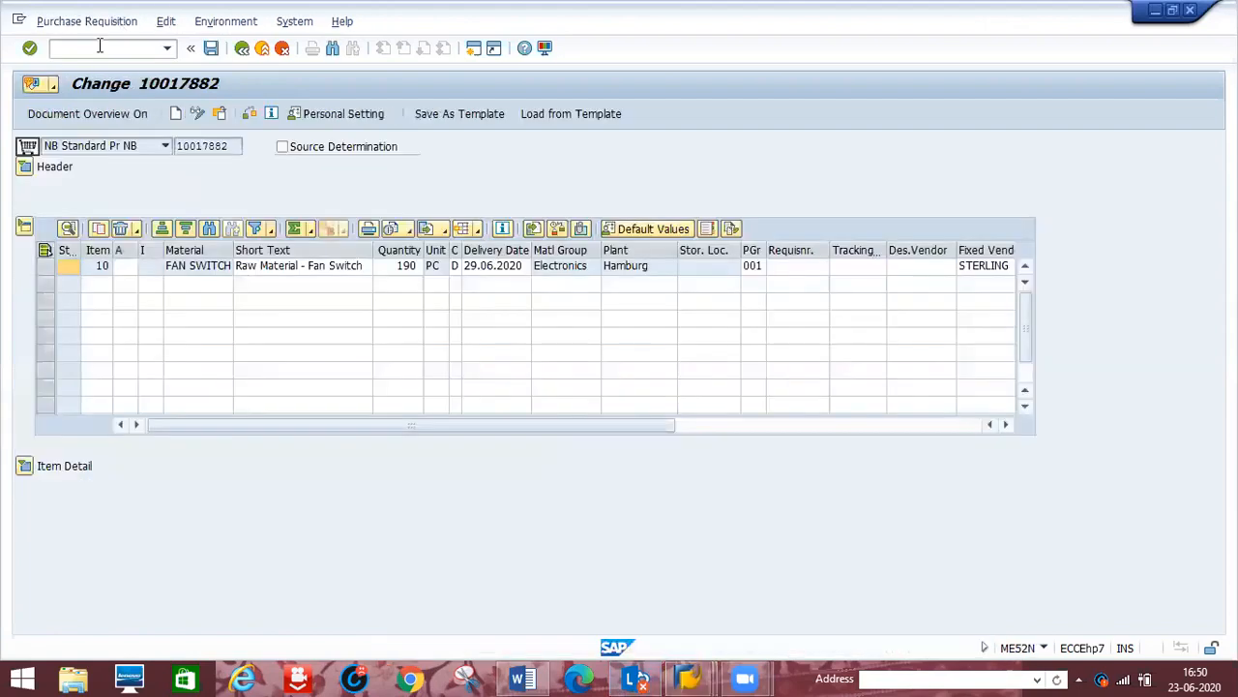
{"action": "left_click", "coordinate": [100, 46]}
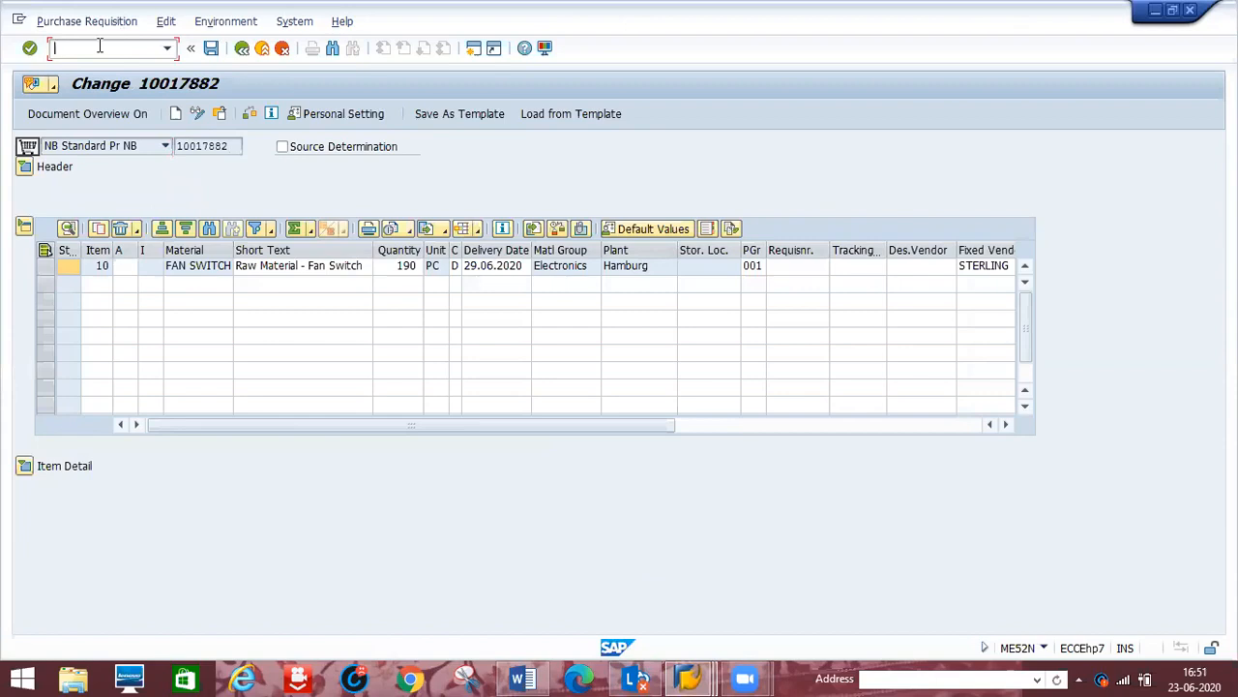
{"action": "type", "text": "ne"}
{"action": "key", "text": "BackSpace"}
{"action": "key", "text": "BackSpace"}
{"action": "type", "text": "nme"}
{"action": "key", "text": "BackSpace"}
{"action": "key", "text": "BackSpace"}
{"action": "type", "text": "/nme"}
{"action": "key", "text": "BackSpace"}
{"action": "key", "text": "BackSpace"}
{"action": "key", "text": "BackSpace"}
{"action": "key", "text": "BackSpace"}
{"action": "key", "text": "BackSpace"}
{"action": "type", "text": "/nme"}
{"action": "key", "text": "Return"}
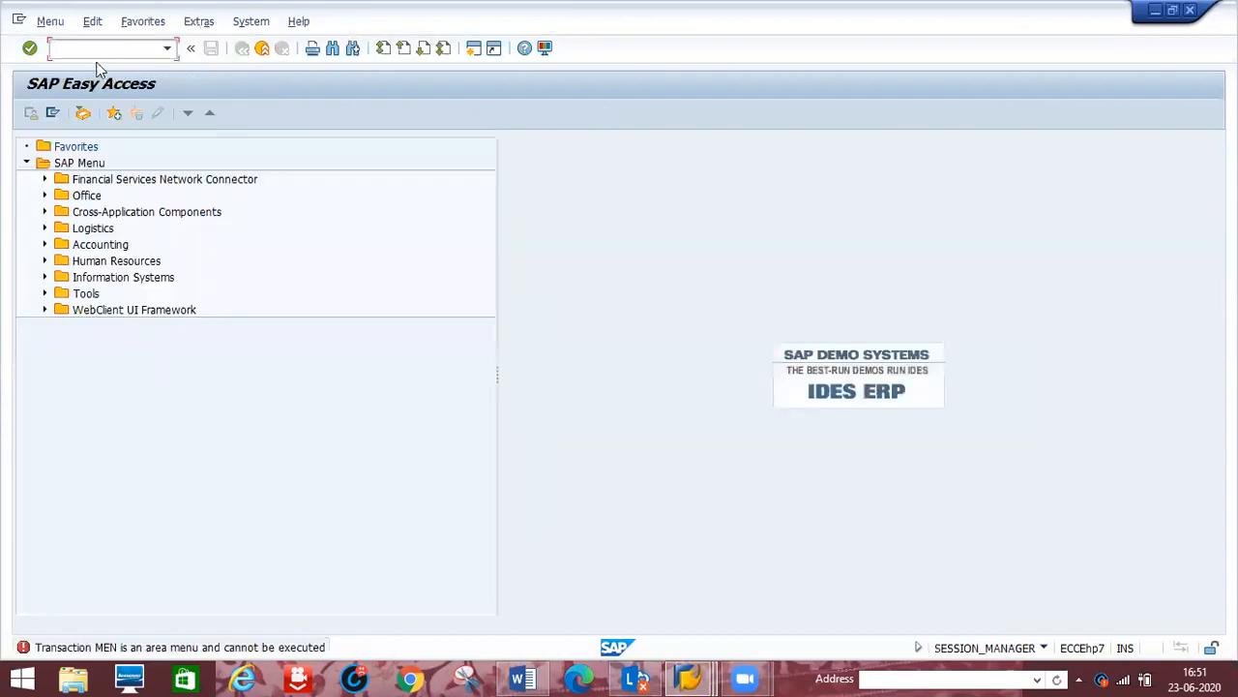
{"action": "type", "text": "me51n"}
{"action": "key", "text": "Return"}
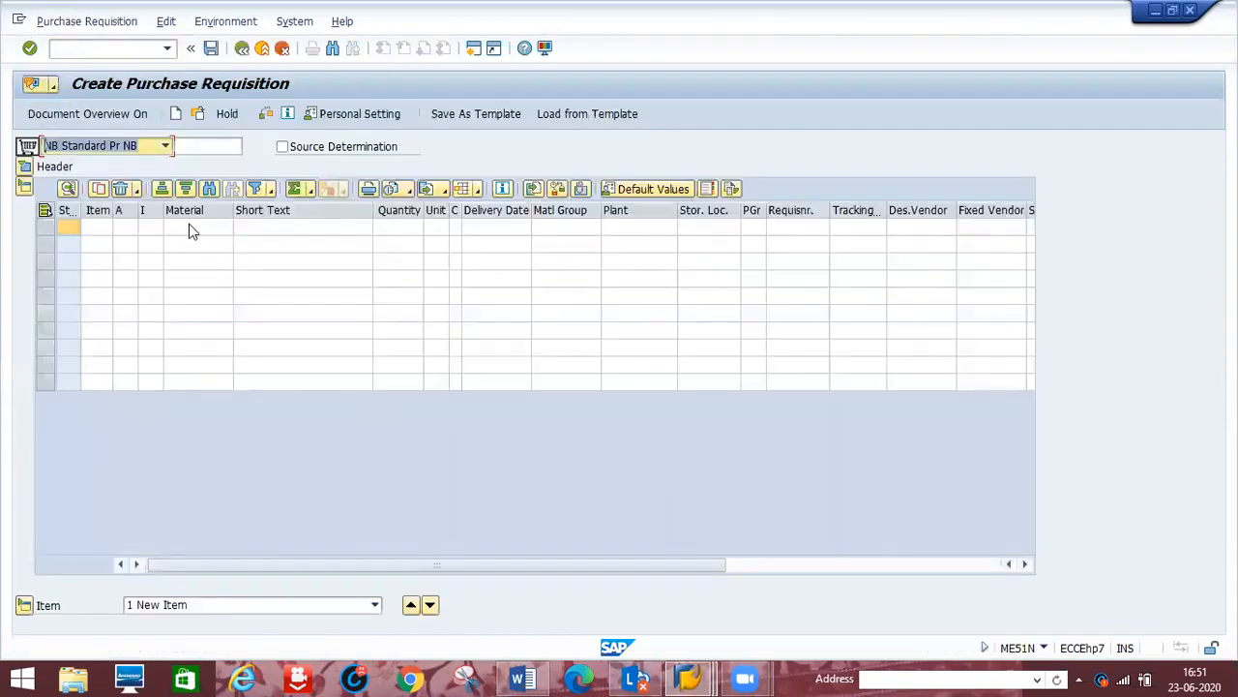
Enter material tv32inch with quantity 5 in the first requisition item
{"action": "left_click", "coordinate": [190, 226]}
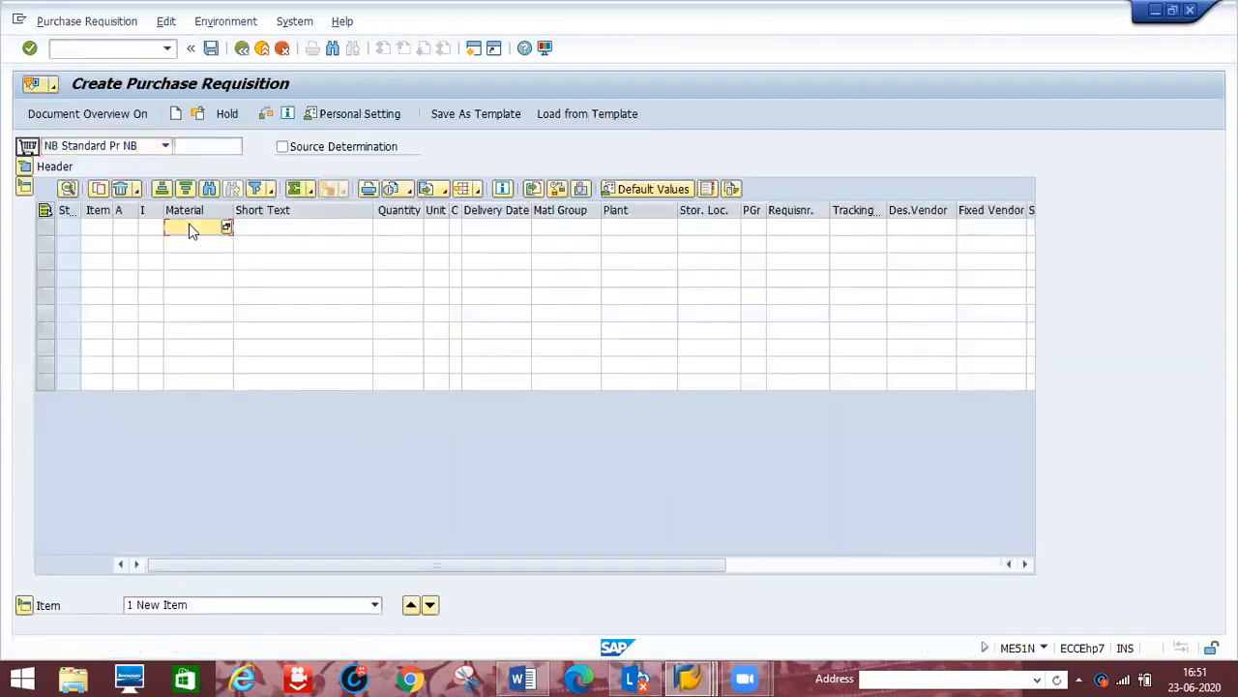
{"action": "type", "text": "tv32"}
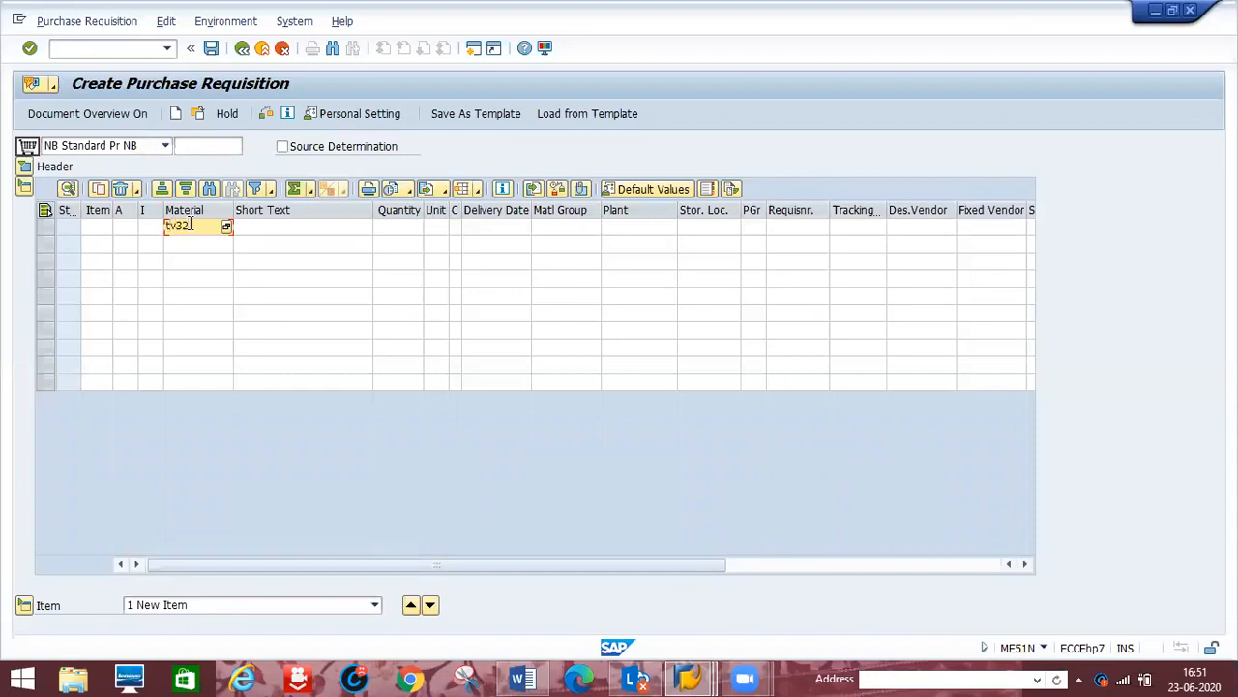
{"action": "type", "text": "inch"}
{"action": "key", "text": "Tab"}
{"action": "type", "text": "5"}
{"action": "key", "text": "Tab"}
{"action": "key", "text": "Tab"}
{"action": "key", "text": "Tab"}
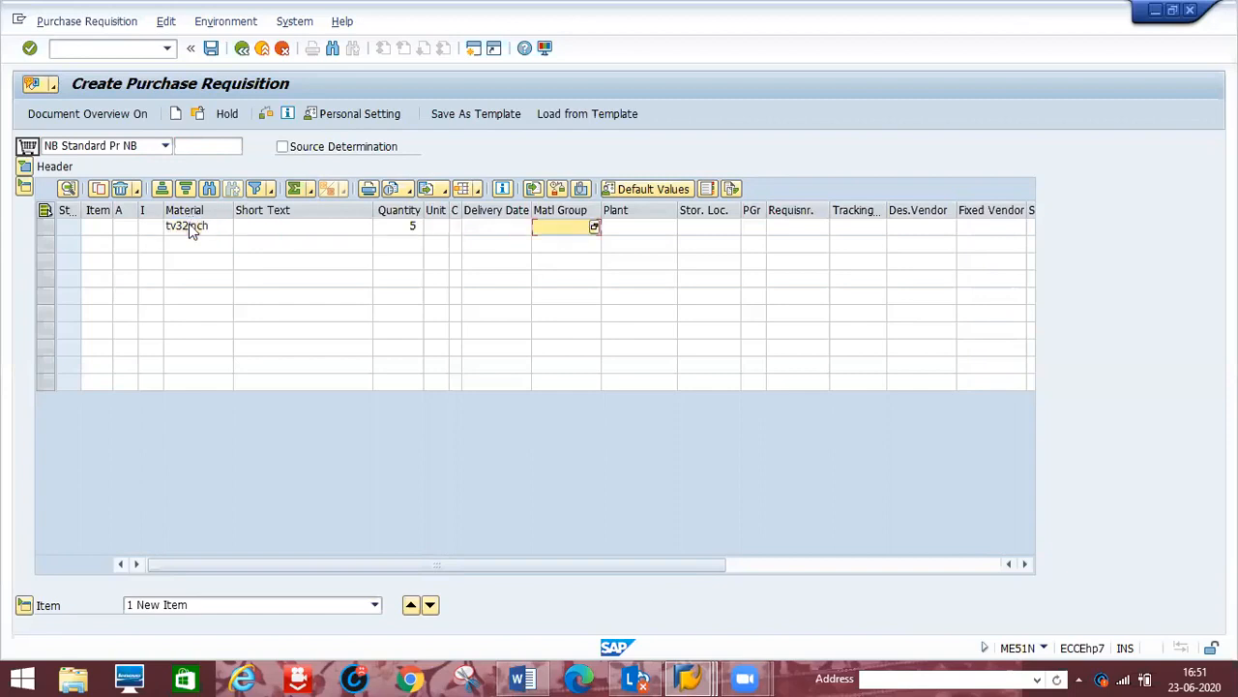
{"action": "key", "text": "Tab"}
{"action": "type", "text": "d"}
{"action": "key", "text": "Return"}
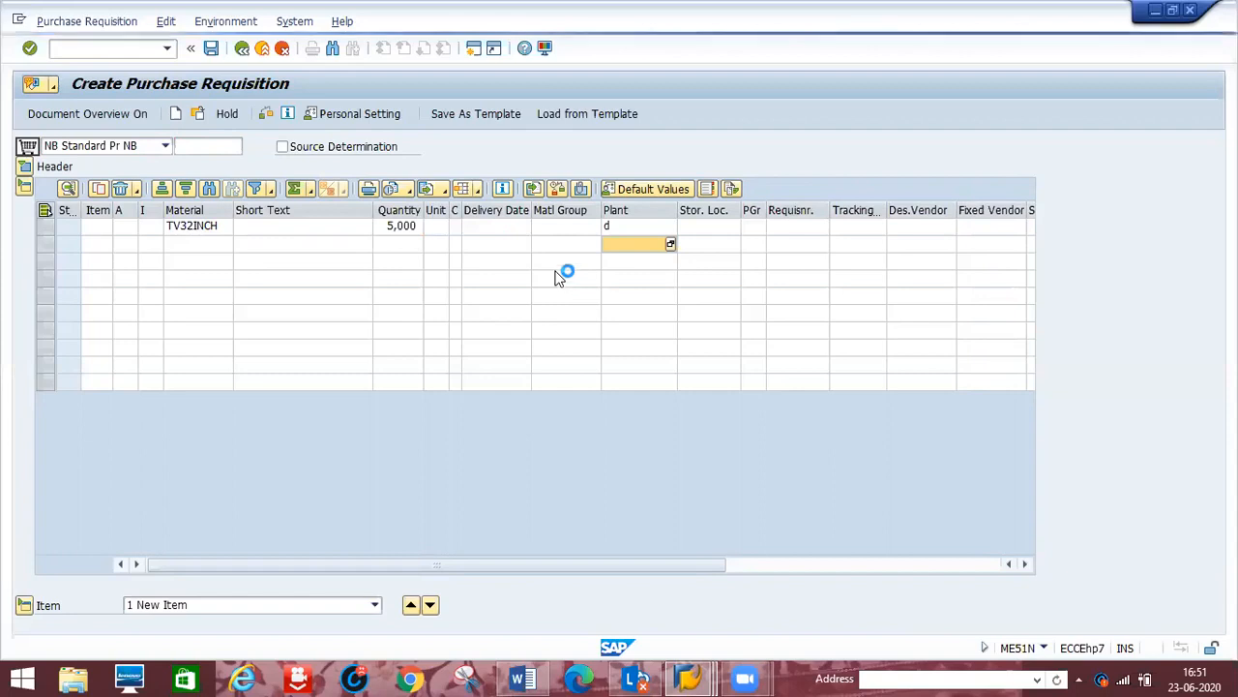
{"action": "key", "text": "F4"}
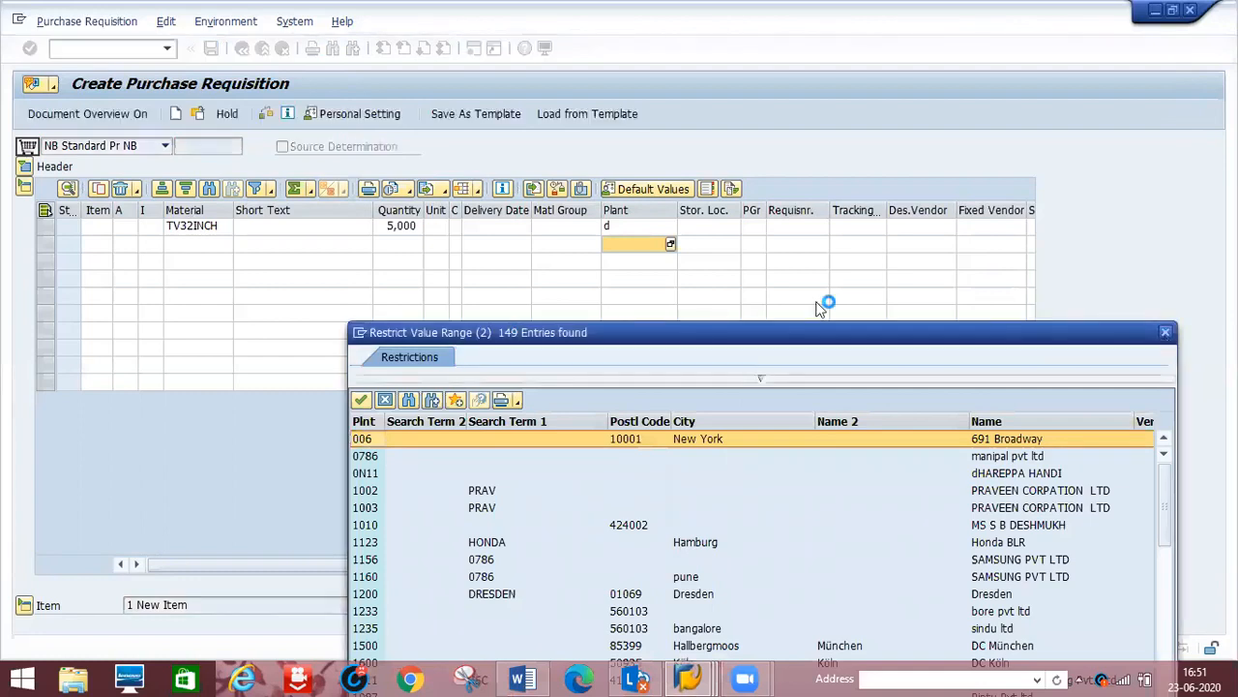
{"action": "key", "text": "Escape"}
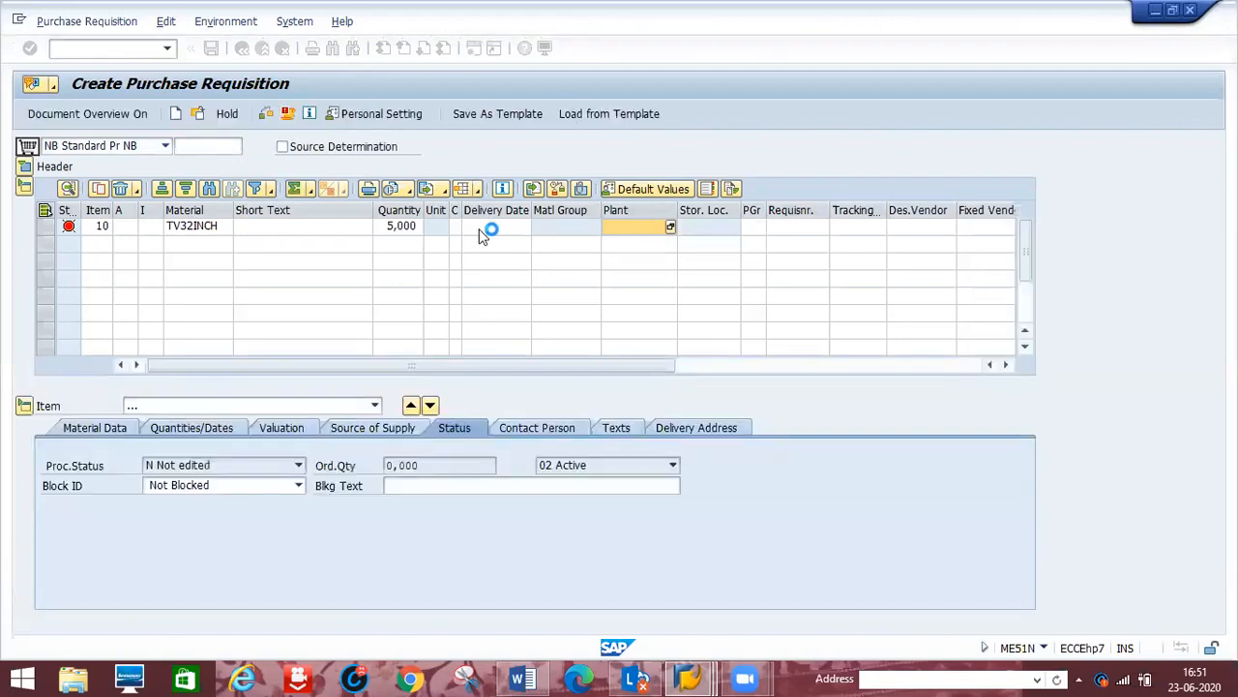
Set the TV item's delivery date to 10072020 and its plant to d1p1, and show its valuation data
{"action": "left_click", "coordinate": [479, 231]}
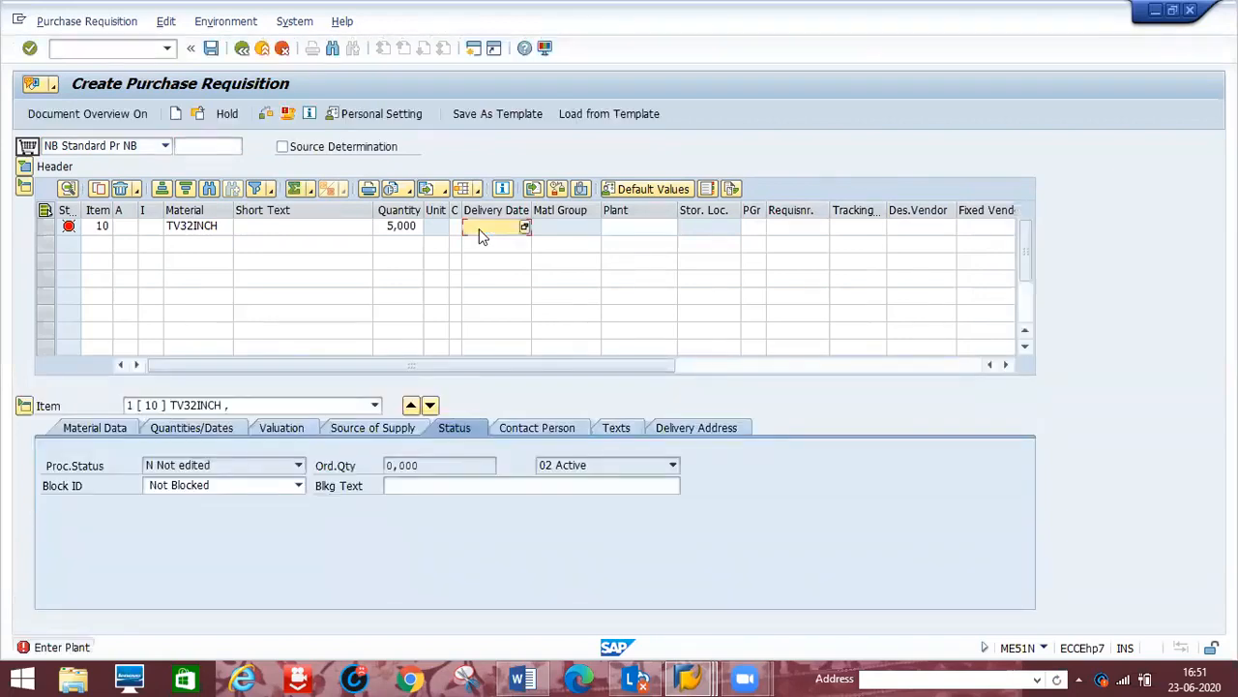
{"action": "type", "text": "10072020"}
{"action": "key", "text": "Return"}
{"action": "type", "text": "d1p1"}
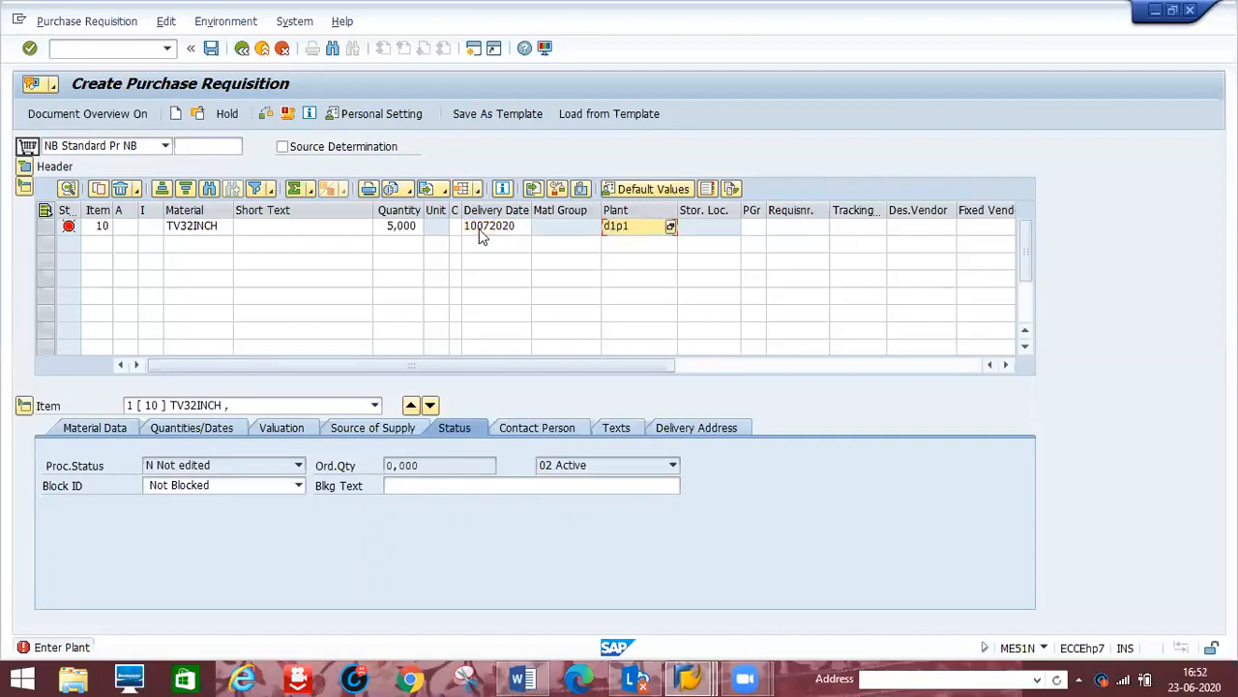
{"action": "key", "text": "Return"}
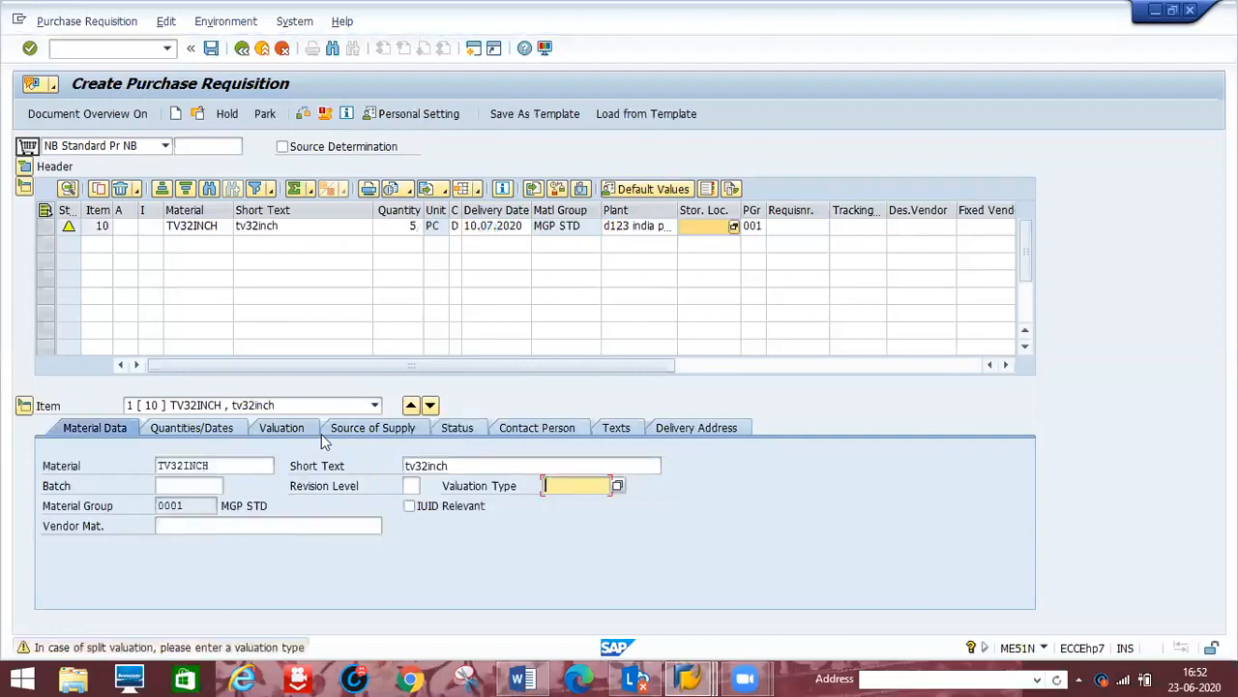
{"action": "left_click", "coordinate": [290, 433]}
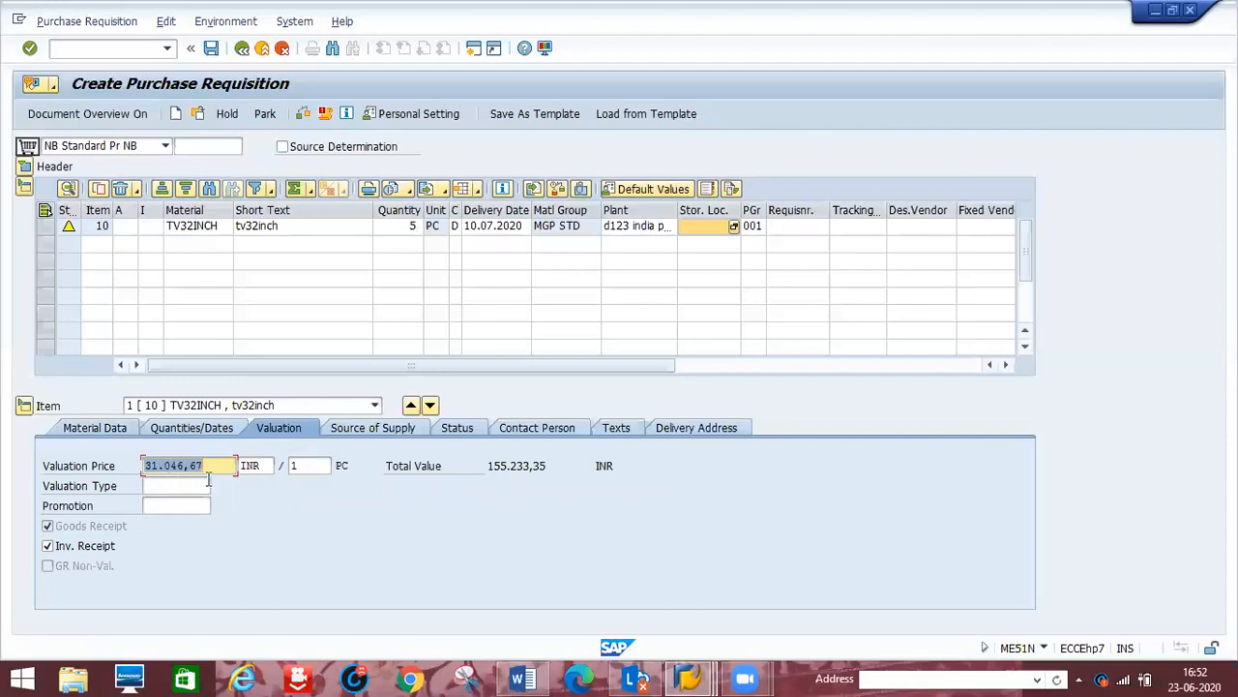
Set the TV item's storage location to d1s1 and save the purchase requisition
{"action": "left_click", "coordinate": [638, 303]}
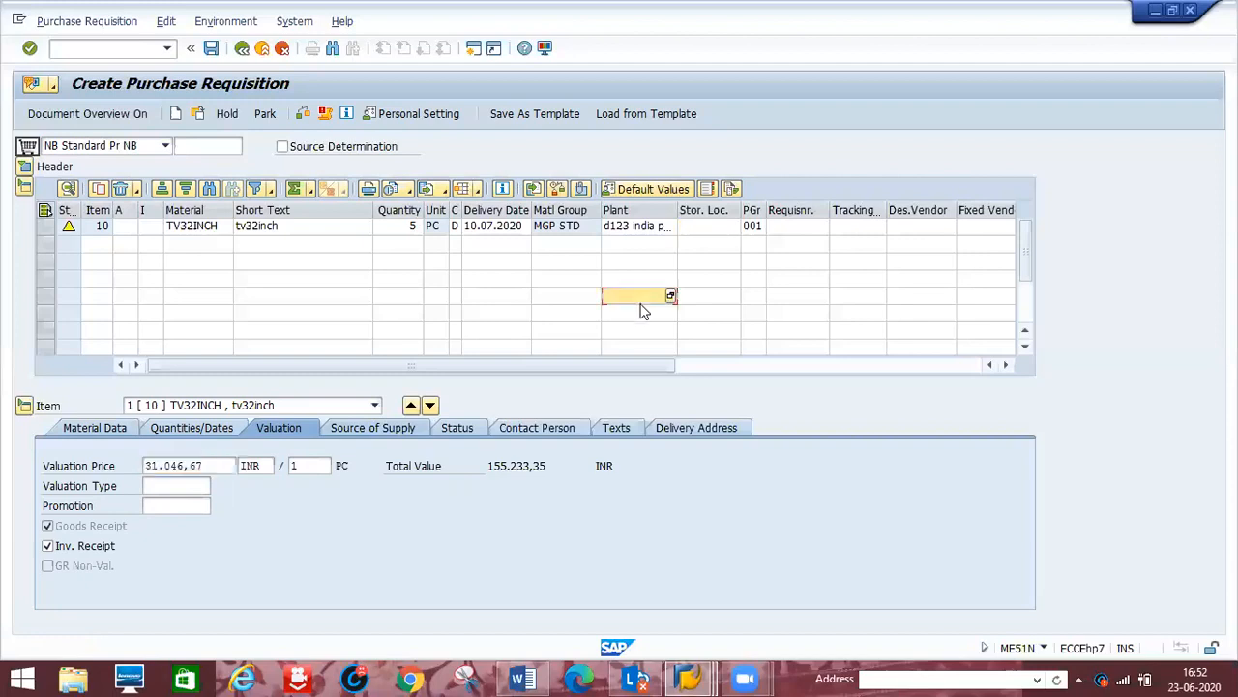
{"action": "left_click", "coordinate": [691, 227]}
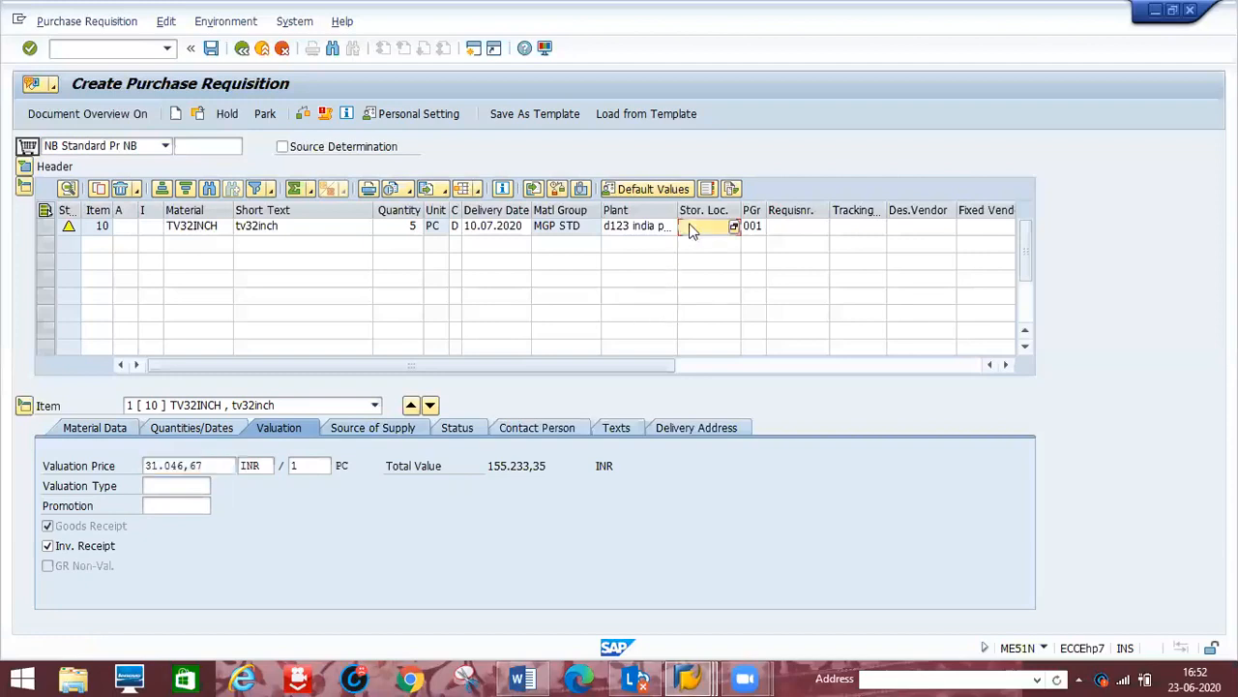
{"action": "type", "text": "d1s1"}
{"action": "key", "text": "Return"}
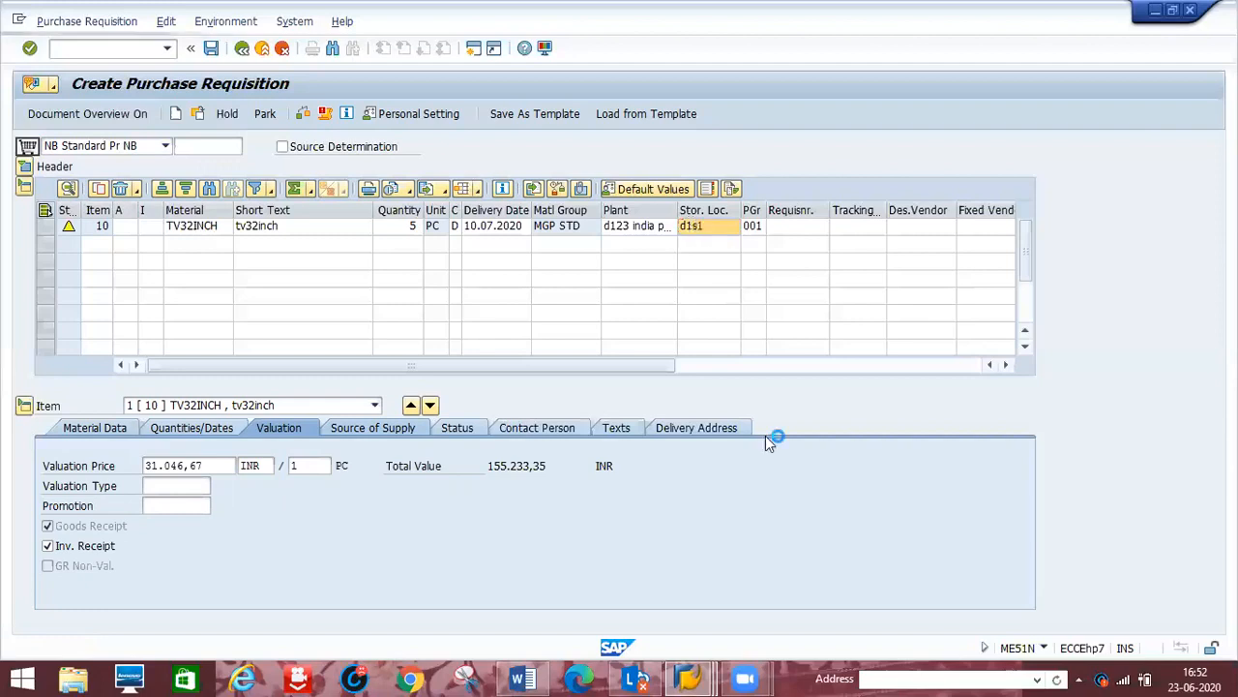
{"action": "left_click", "coordinate": [211, 48]}
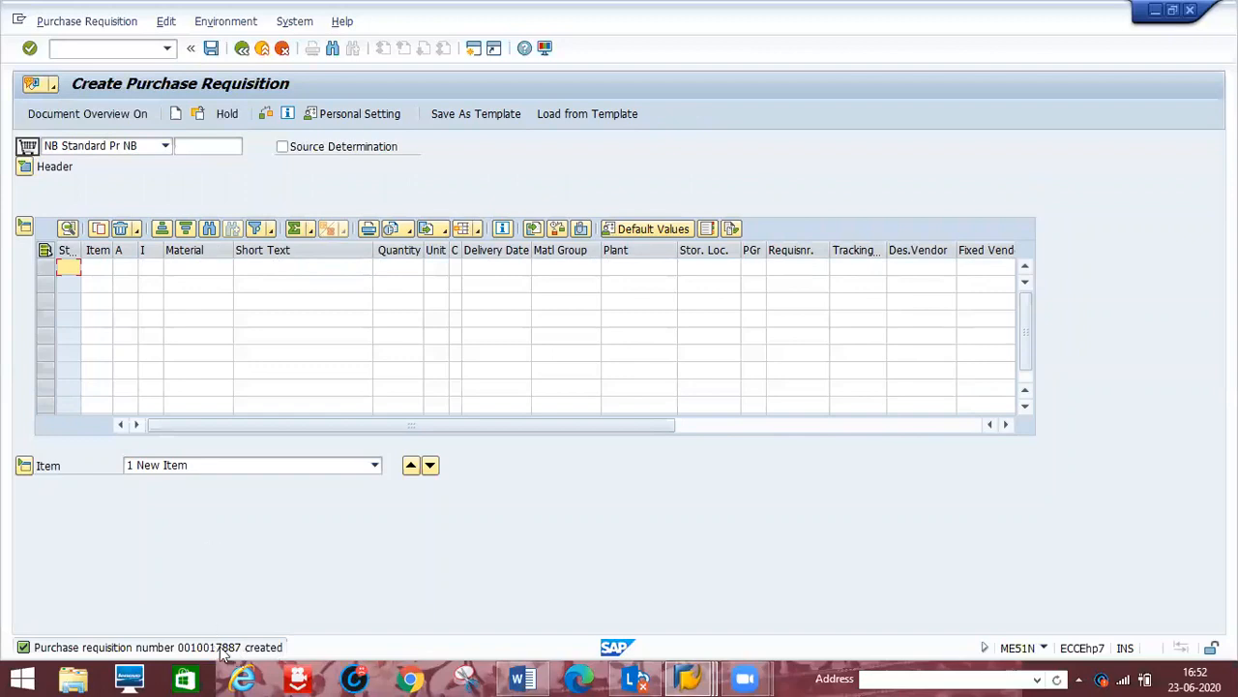
Return to the Create RFQ session and create the RFQ with reference to purchase requisition 10017887
{"action": "left_click", "coordinate": [687, 674]}
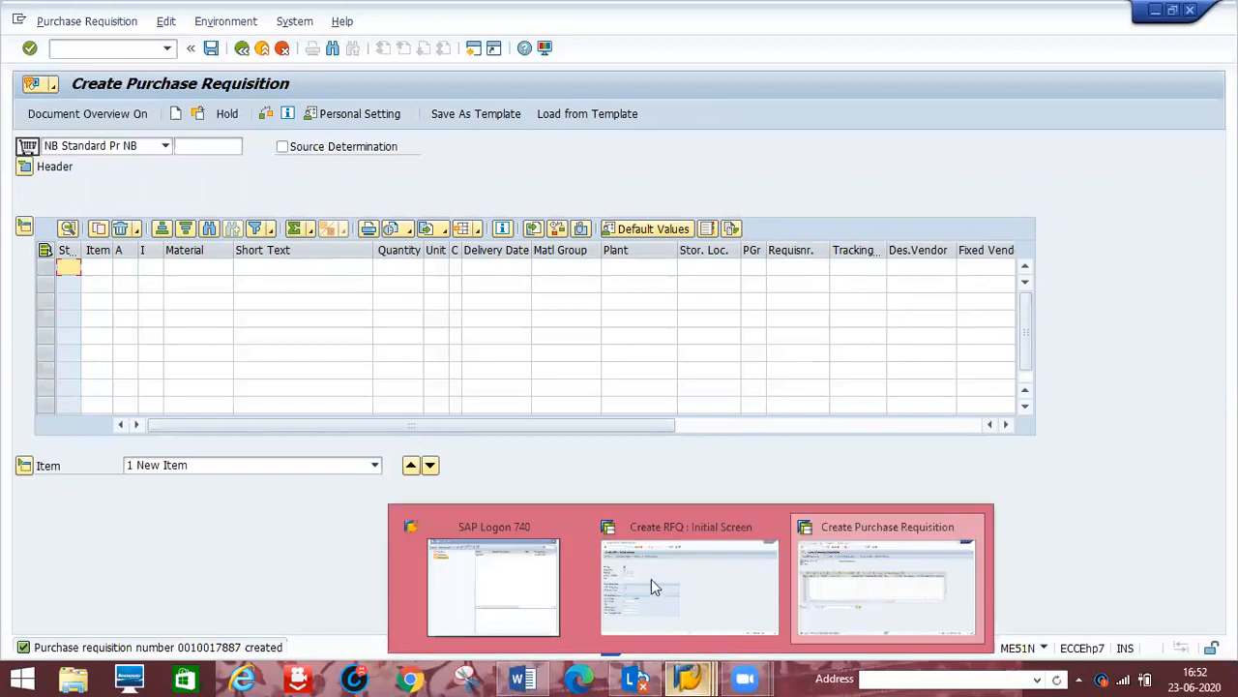
{"action": "left_click", "coordinate": [690, 585]}
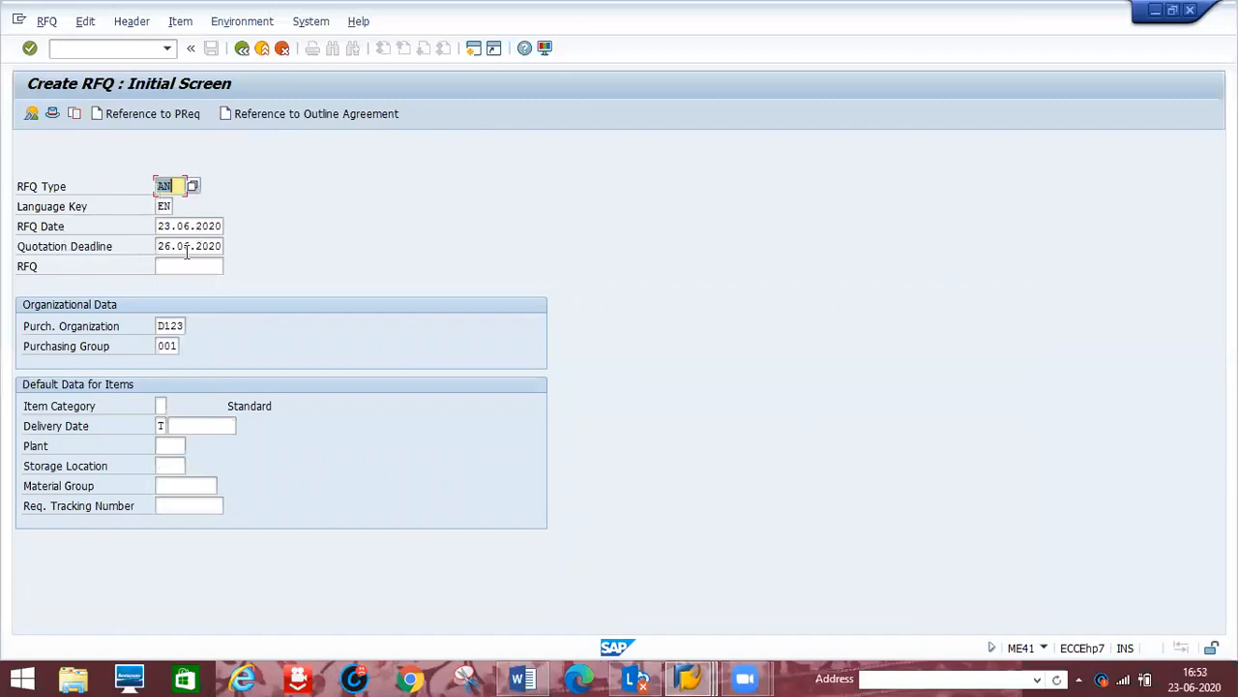
{"action": "left_click", "coordinate": [142, 115]}
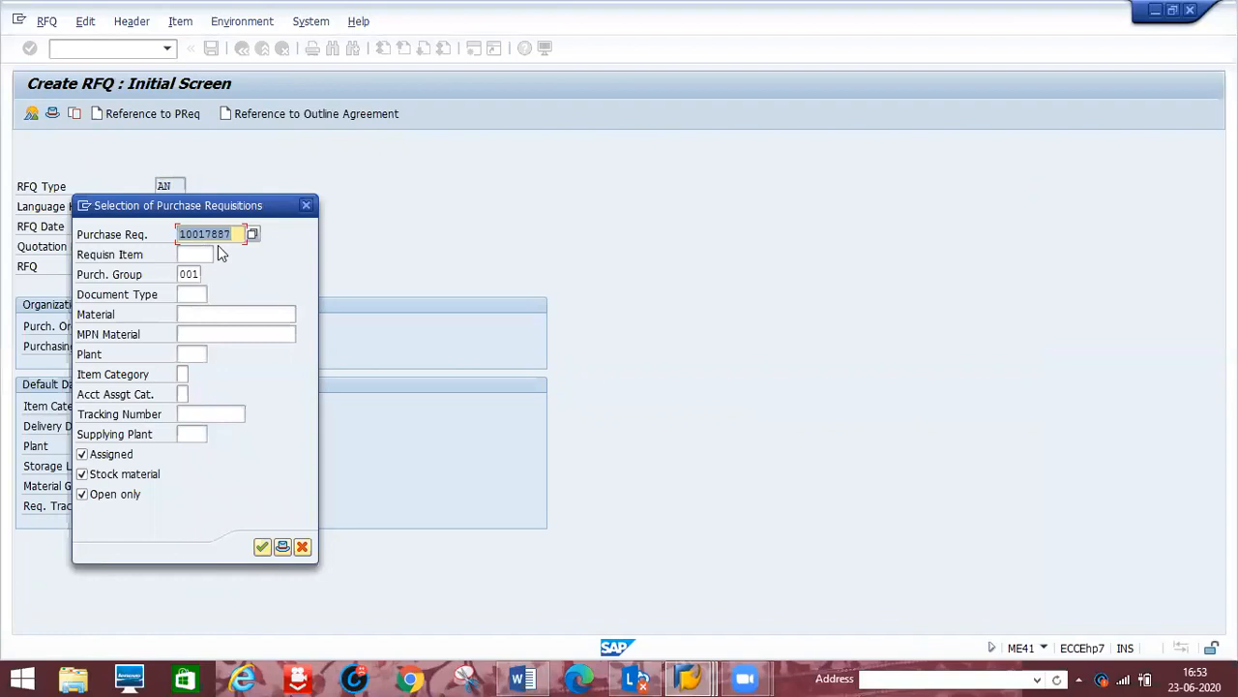
{"action": "left_click", "coordinate": [261, 548]}
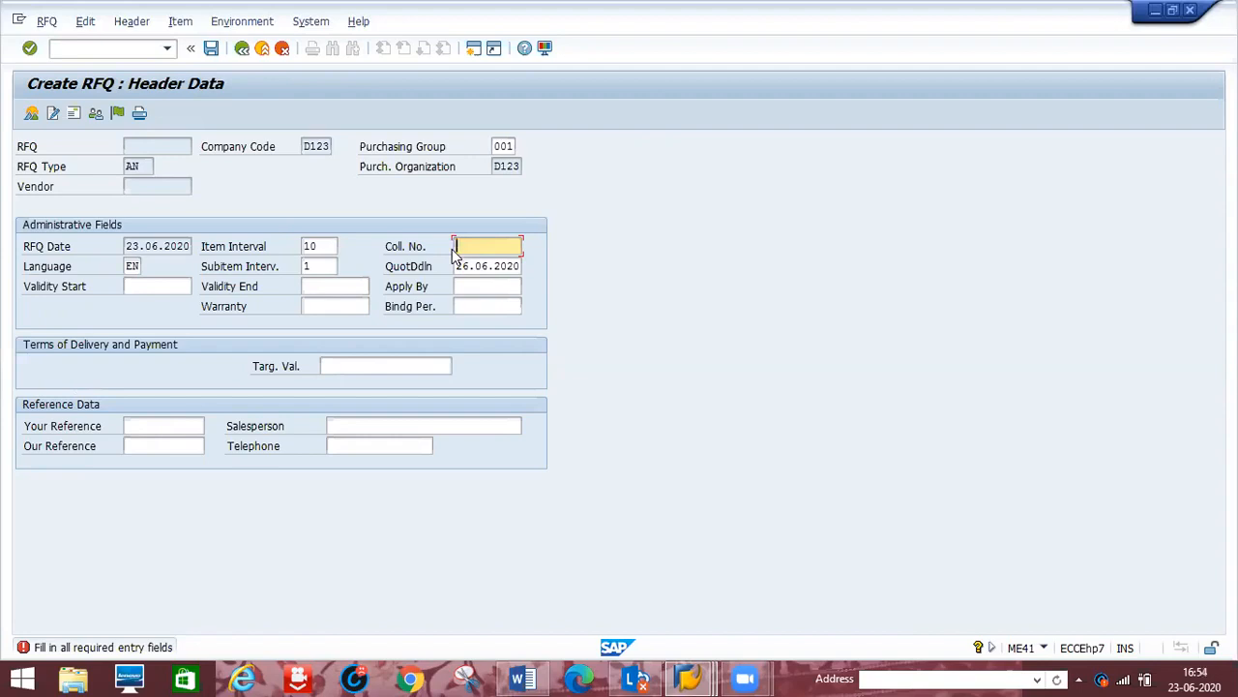
Enter e12345 as the RFQ's collective number and select the TV32INCH requisition item for adoption
{"action": "type", "text": "e12345"}
{"action": "key", "text": "Return"}
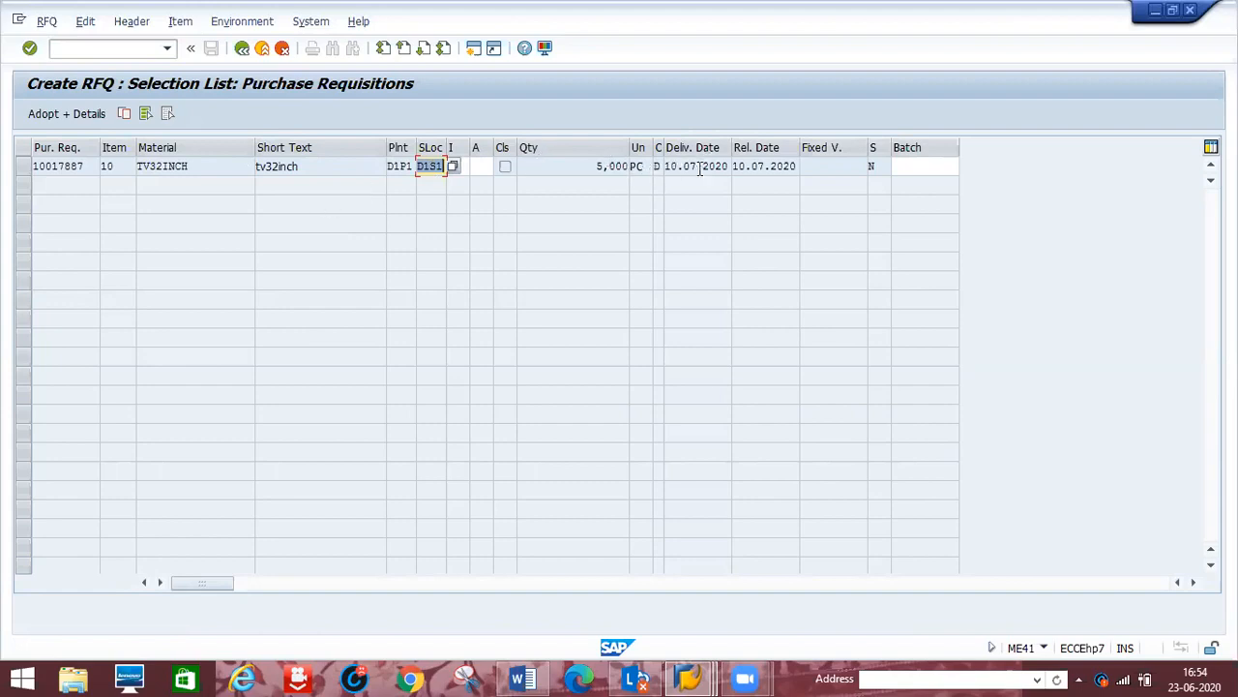
{"action": "left_click", "coordinate": [24, 166]}
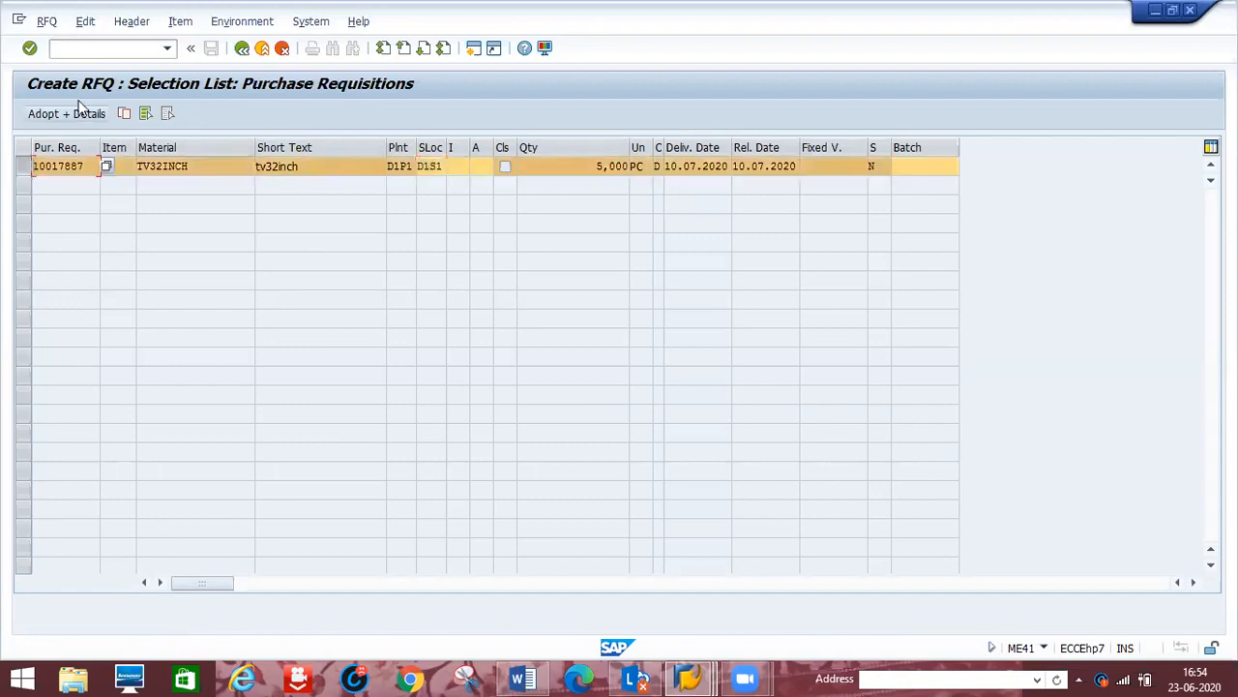
Adopt the TV32INCH requisition item with its details into the RFQ and open the vendor address data
{"action": "left_click", "coordinate": [78, 114]}
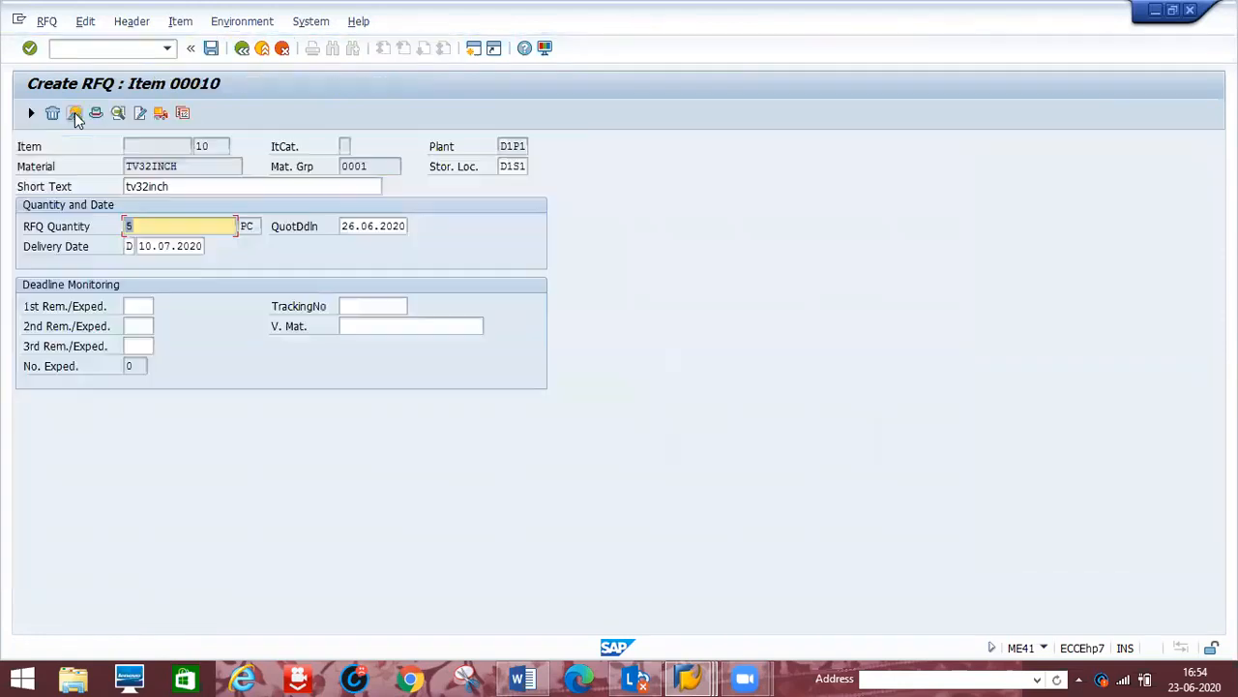
{"action": "key", "text": "Return"}
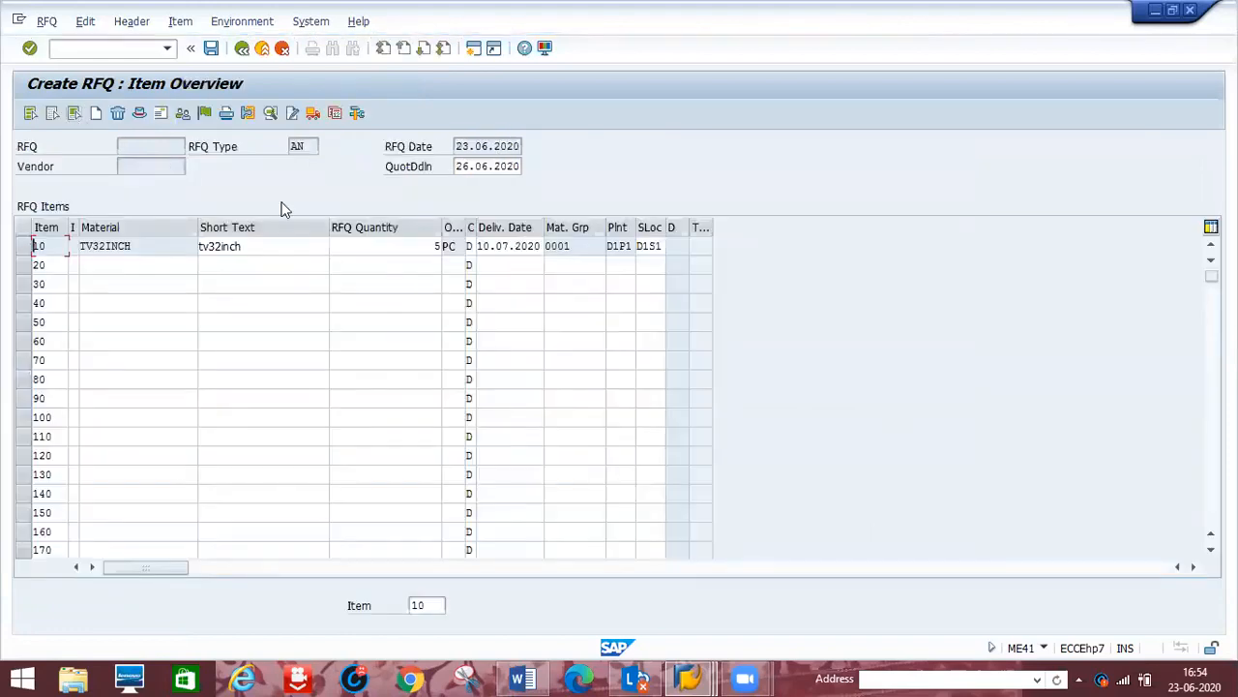
{"action": "left_click", "coordinate": [164, 112]}
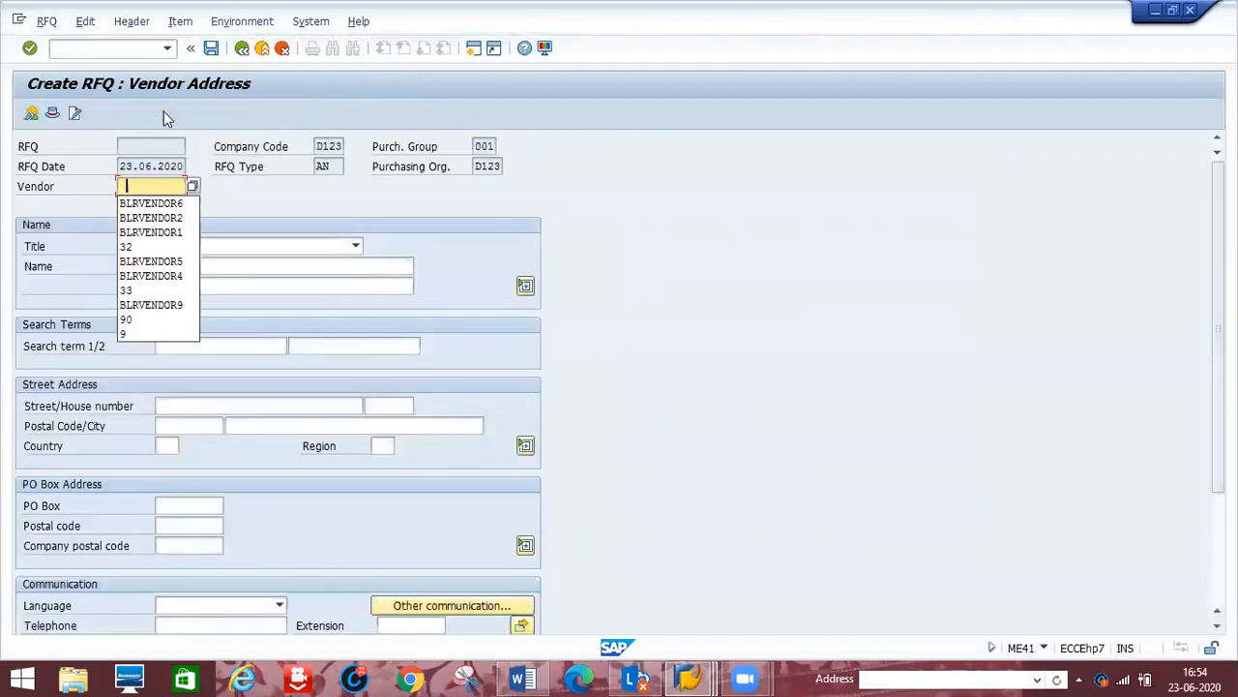
Assign vendor BLRVENDOR6 to the RFQ with the initial screen language EN and save it despite the missing message record
{"action": "key", "text": "Down"}
{"action": "key", "text": "Return"}
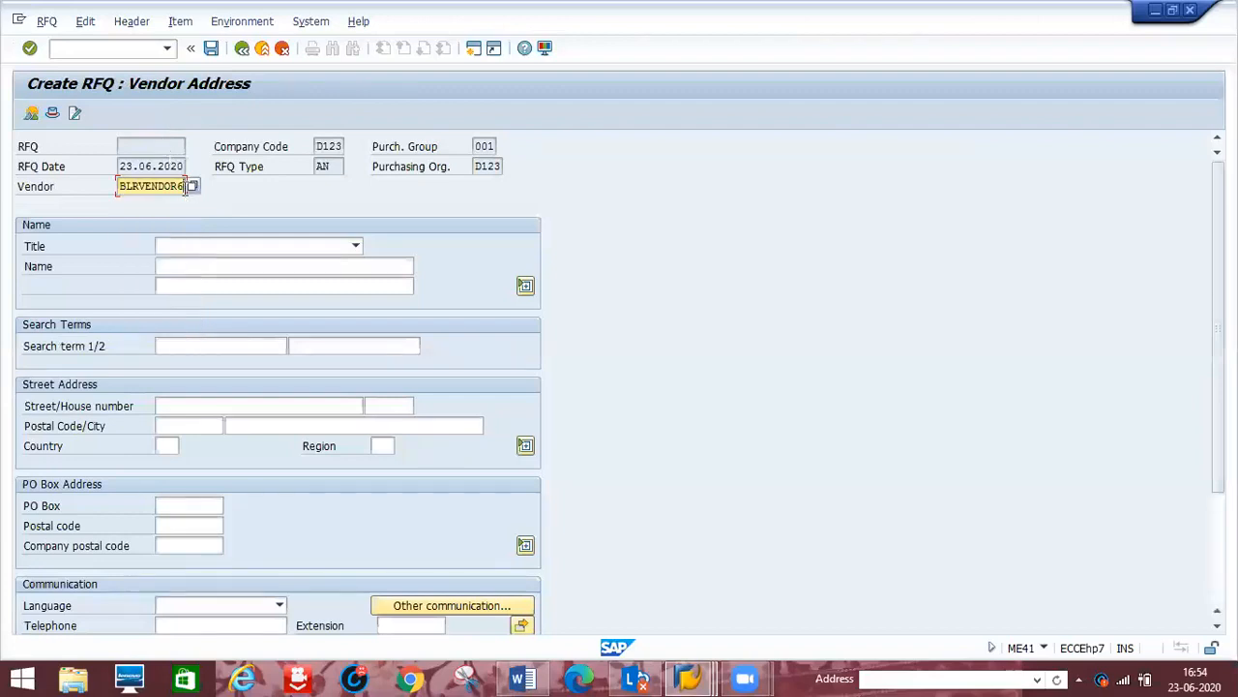
{"action": "key", "text": "Return"}
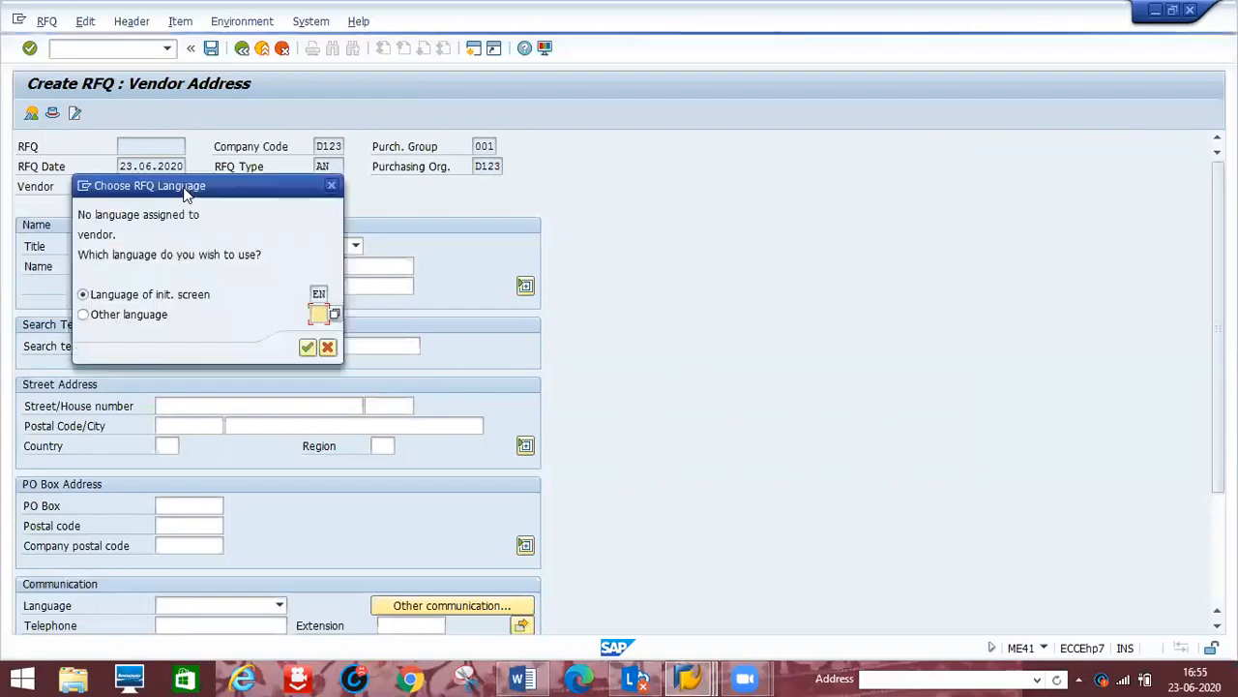
{"action": "left_click", "coordinate": [308, 350]}
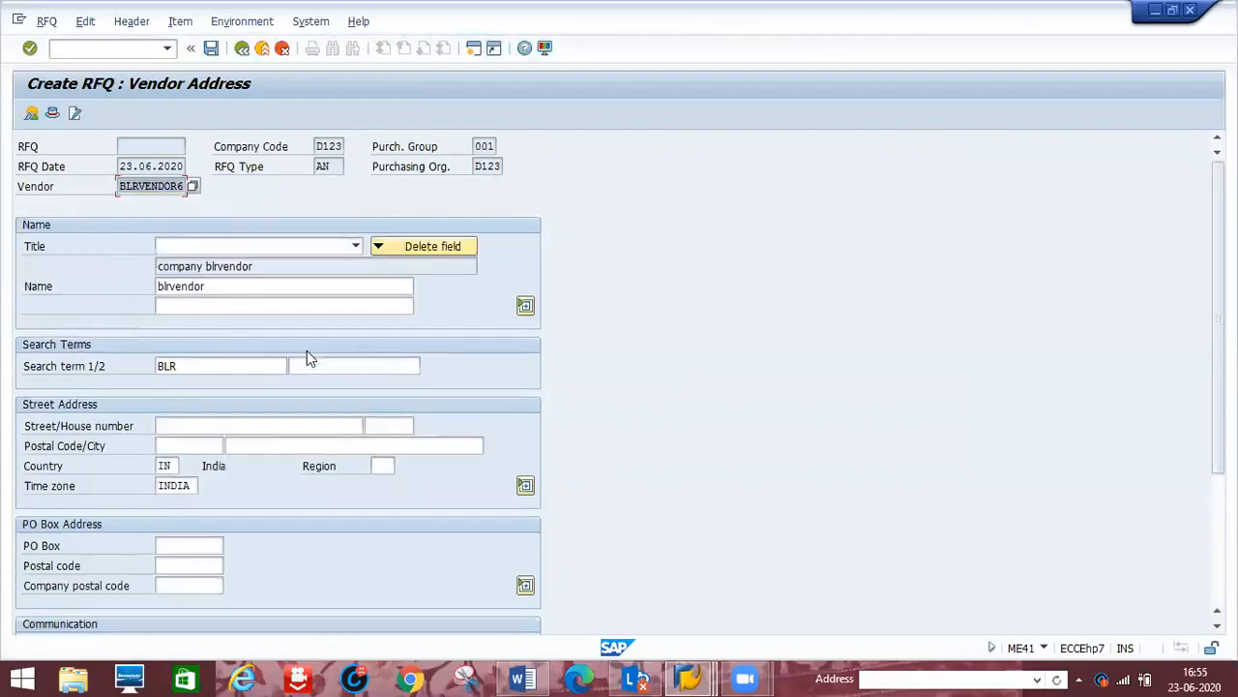
{"action": "left_click", "coordinate": [210, 49]}
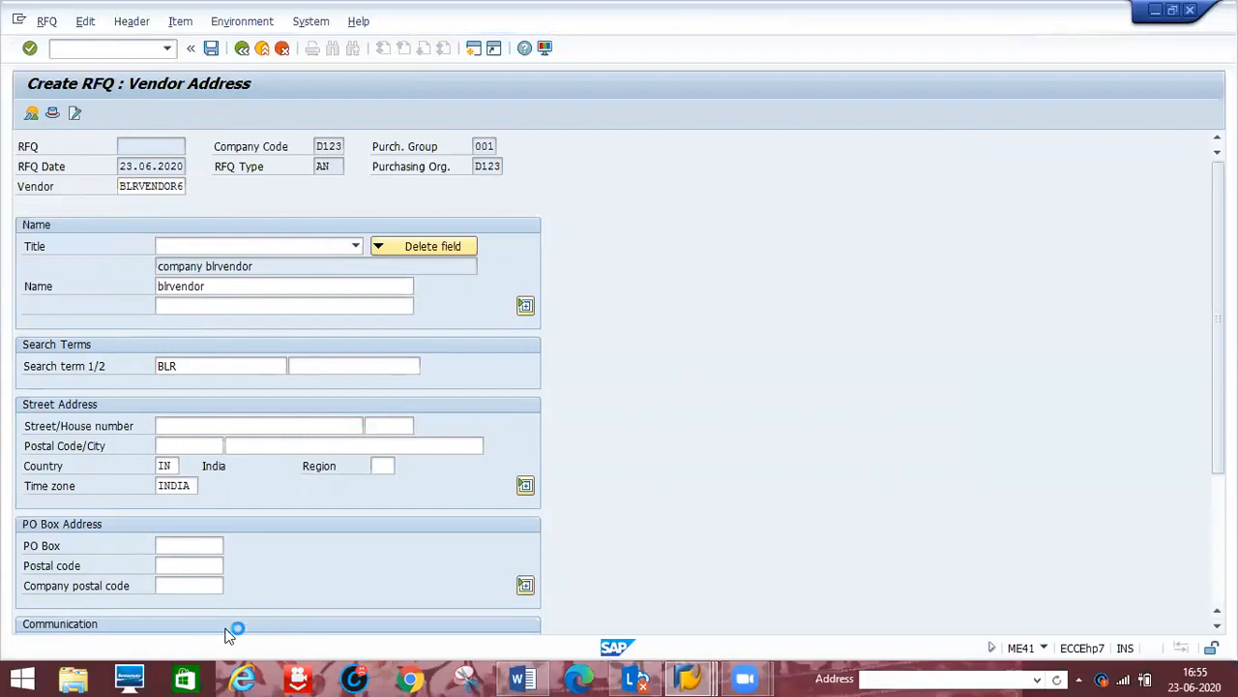
{"action": "left_click", "coordinate": [246, 394]}
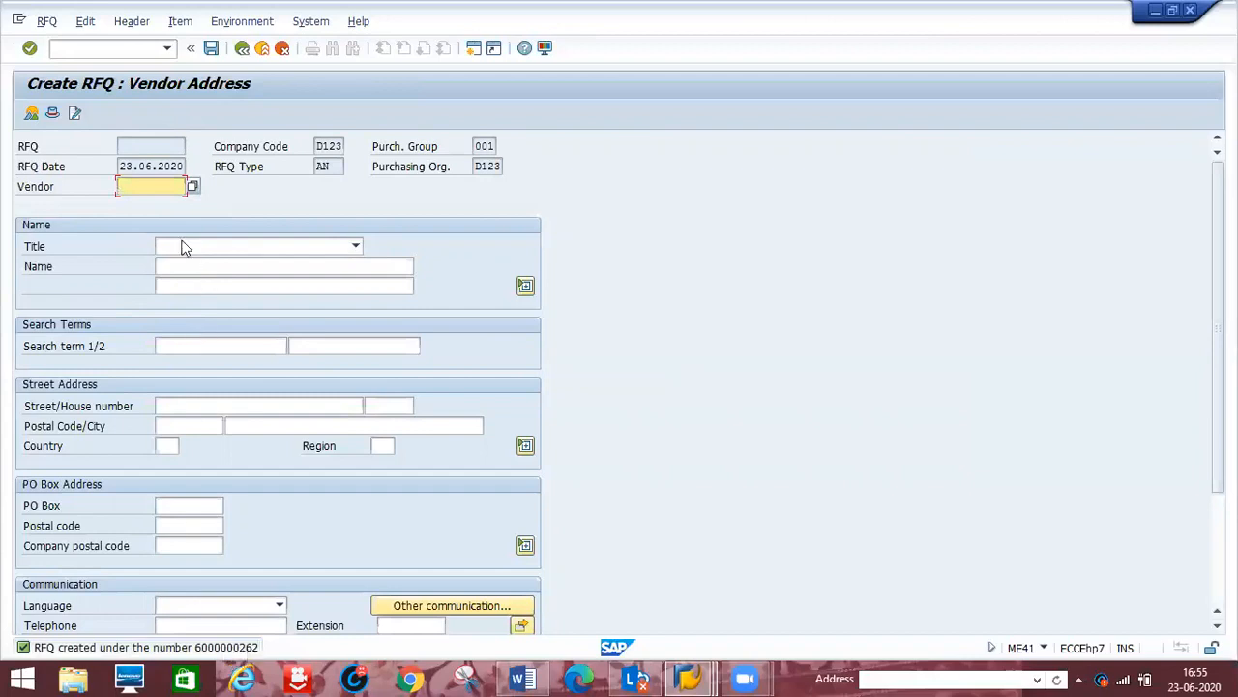
Create a second RFQ for vendor BLRVENDOR7, keeping the initial screen language, and save it
{"action": "left_click", "coordinate": [153, 186]}
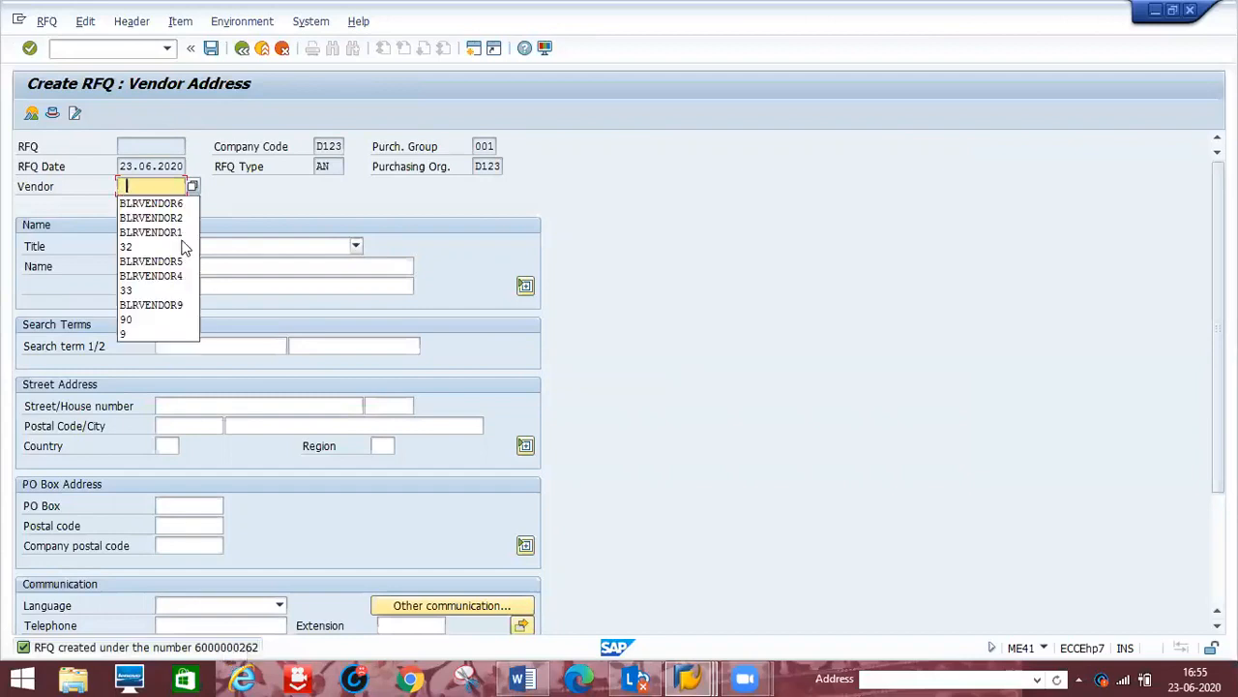
{"action": "left_click", "coordinate": [175, 203]}
{"action": "key", "text": "BackSpace"}
{"action": "type", "text": "7"}
{"action": "key", "text": "Return"}
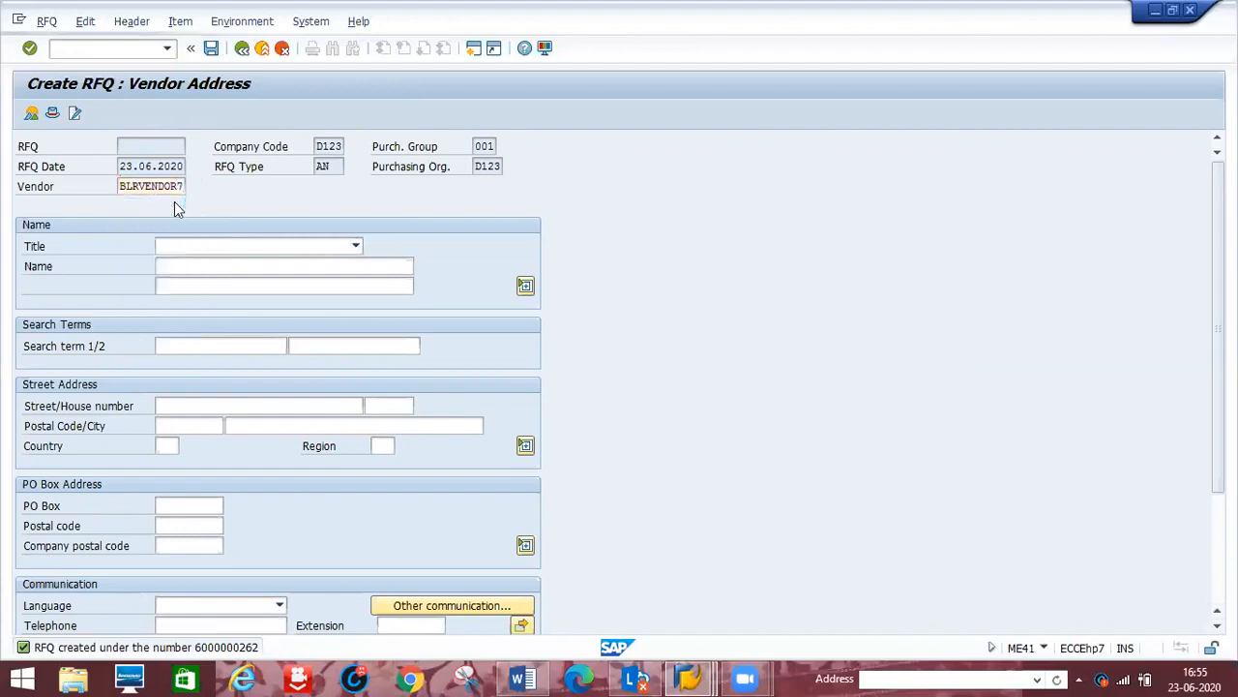
{"action": "left_click", "coordinate": [308, 348]}
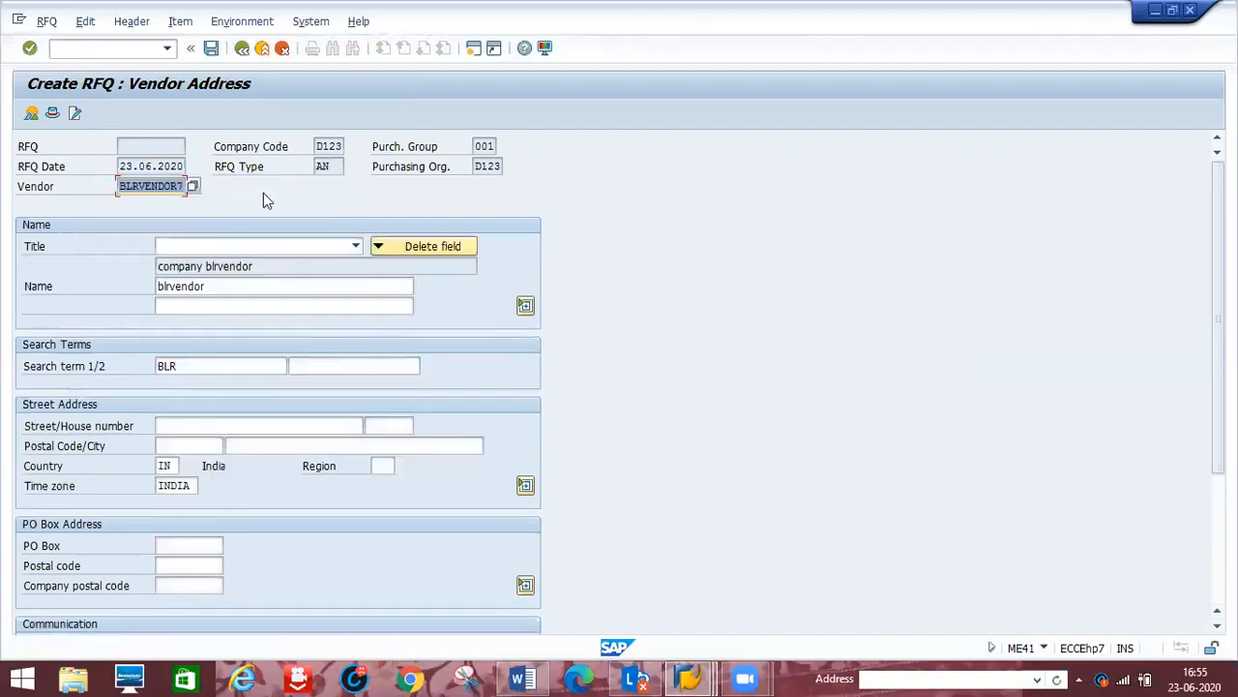
{"action": "left_click", "coordinate": [211, 50]}
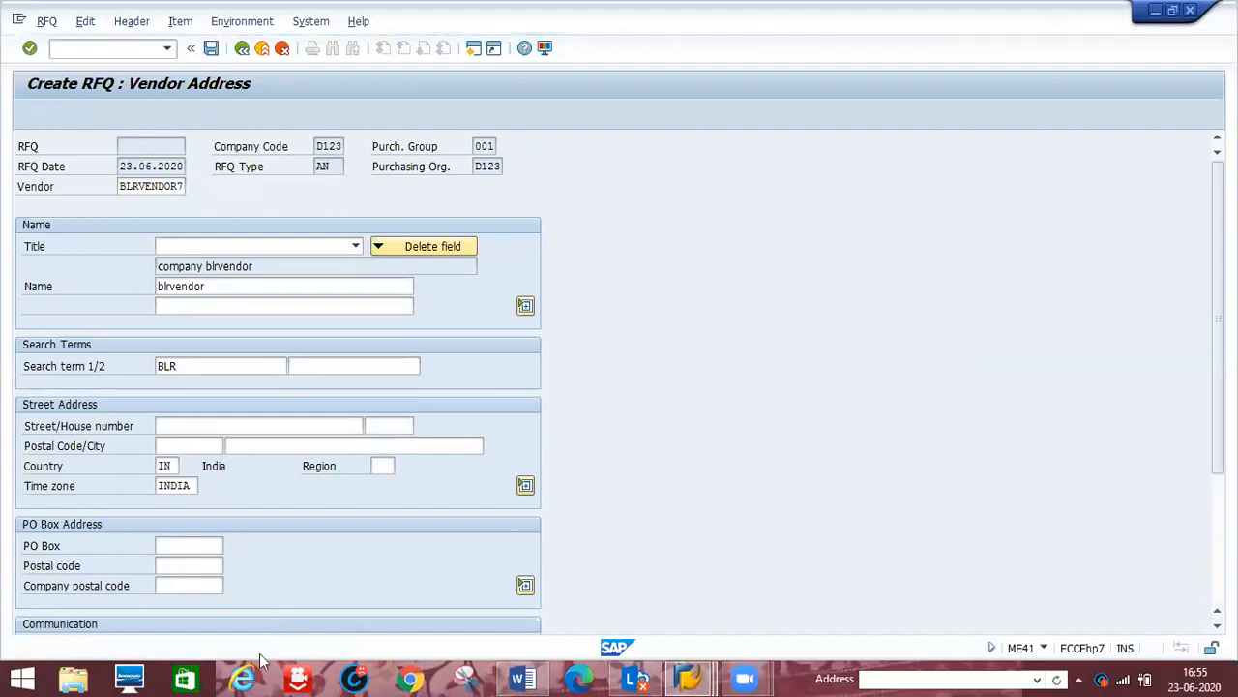
{"action": "left_click", "coordinate": [245, 398]}
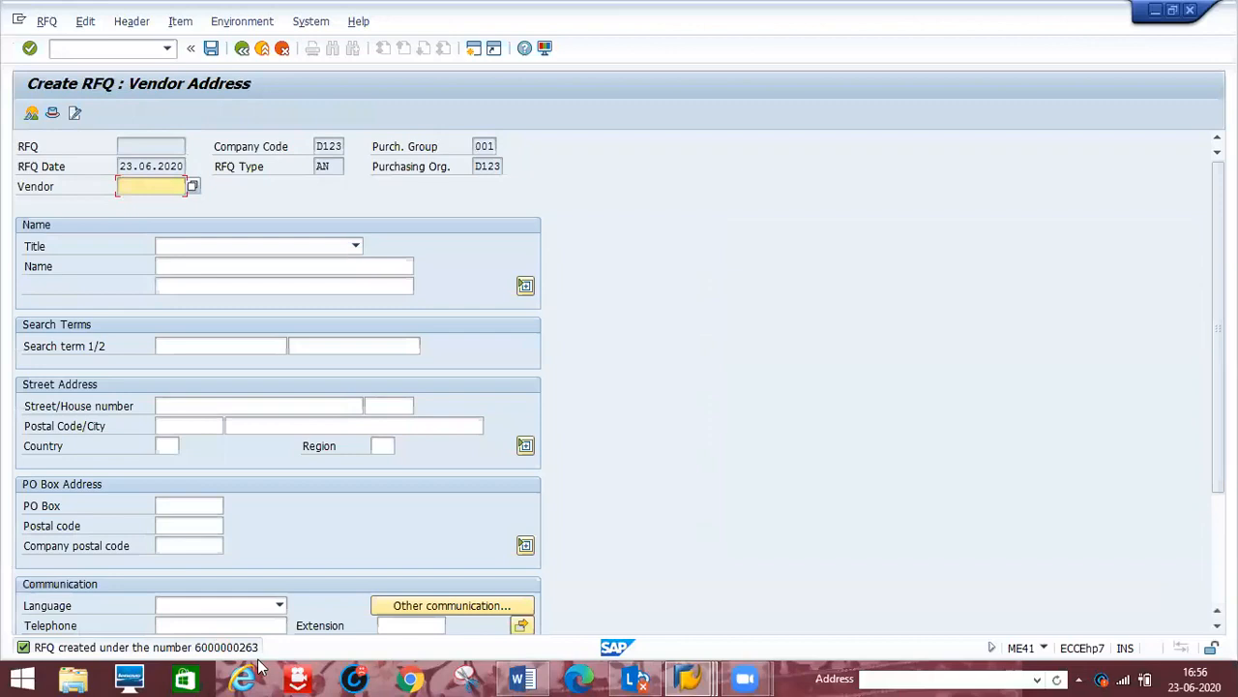
Create a third RFQ for vendor BLRVENDOR8, keeping the initial screen language EN, and save it
{"action": "left_click", "coordinate": [139, 186]}
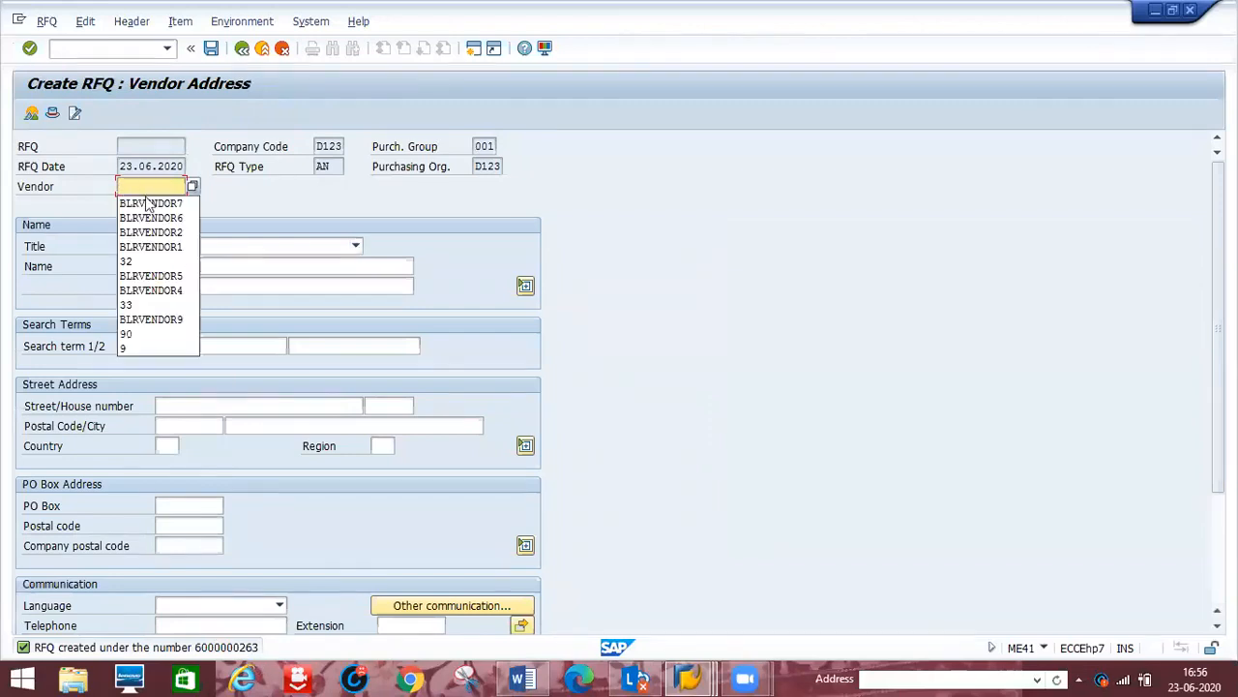
{"action": "left_click", "coordinate": [149, 203]}
{"action": "key", "text": "BackSpace"}
{"action": "type", "text": "8"}
{"action": "key", "text": "Return"}
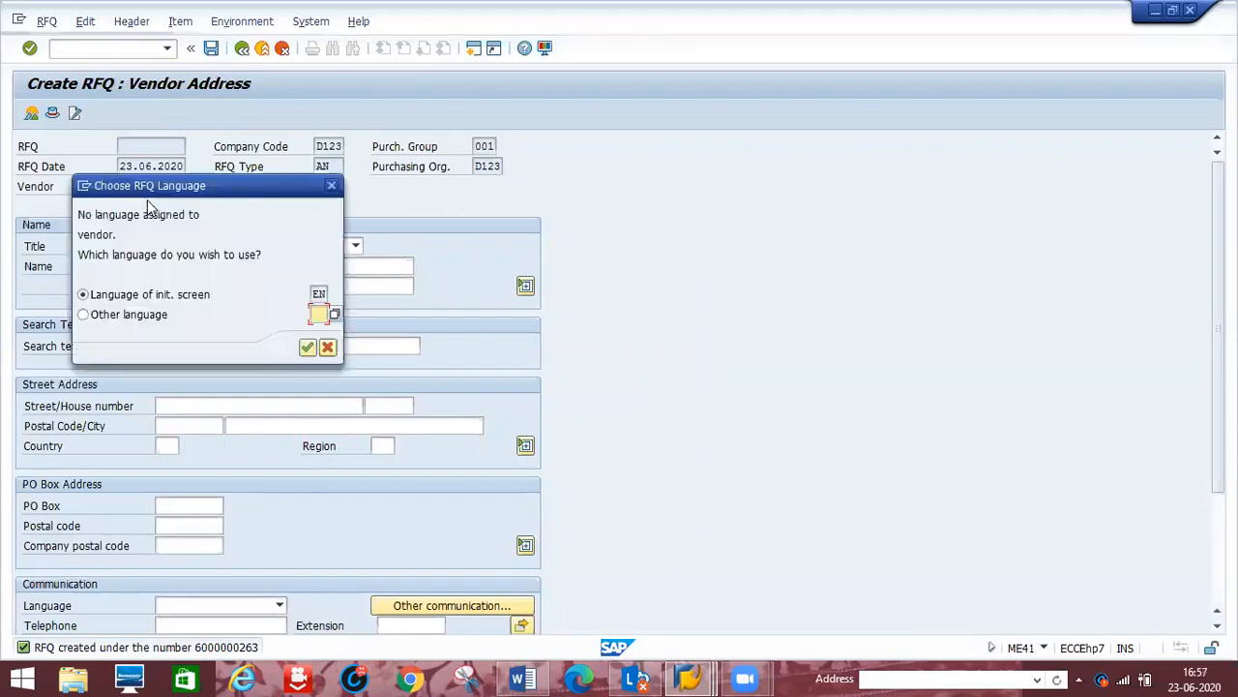
{"action": "left_click", "coordinate": [306, 349]}
{"action": "left_click", "coordinate": [306, 350]}
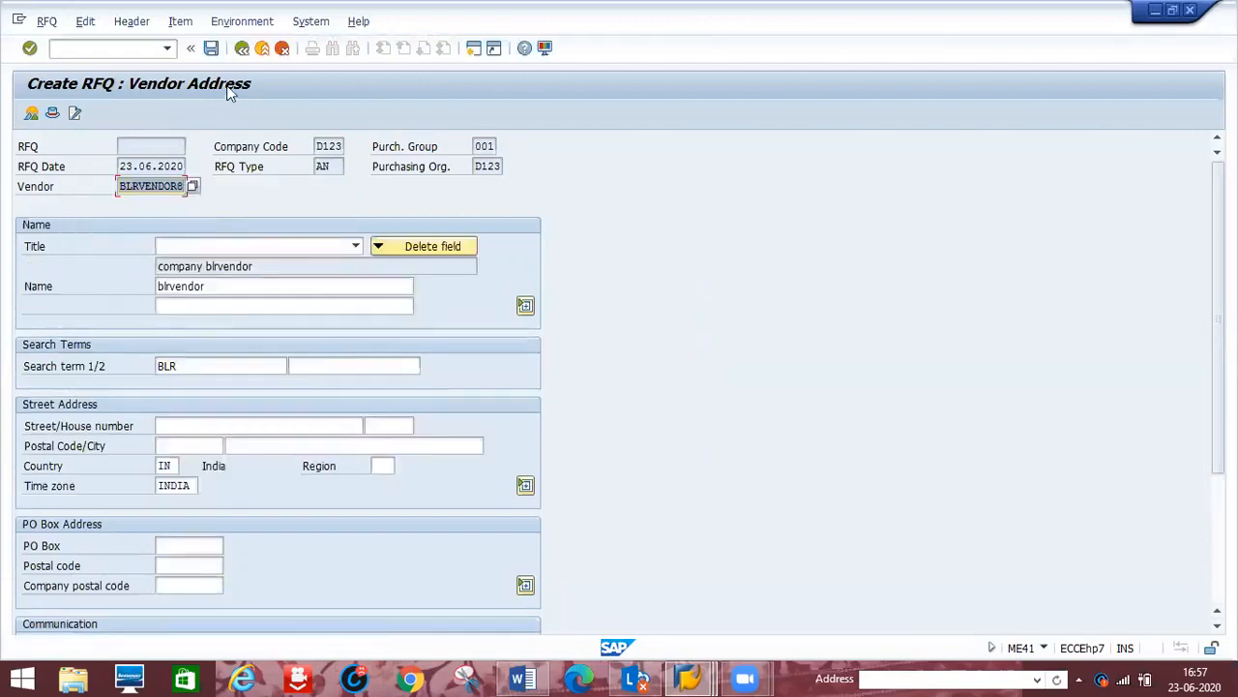
{"action": "left_click", "coordinate": [210, 50]}
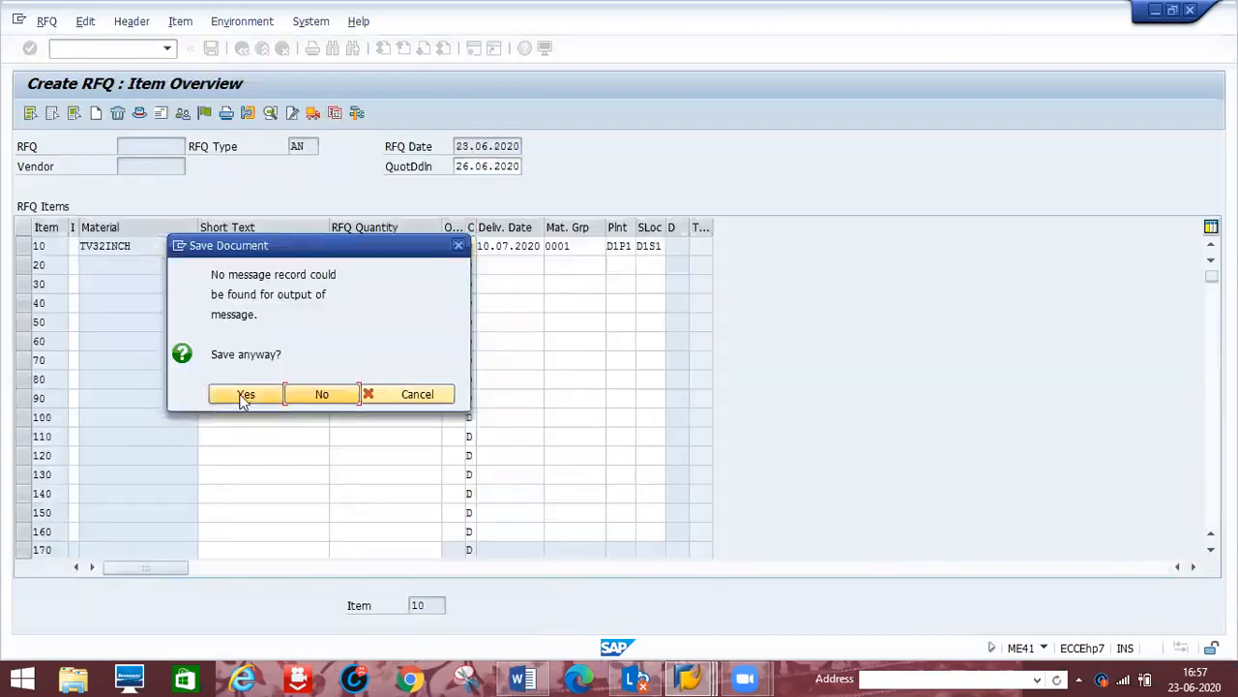
{"action": "left_click", "coordinate": [243, 398]}
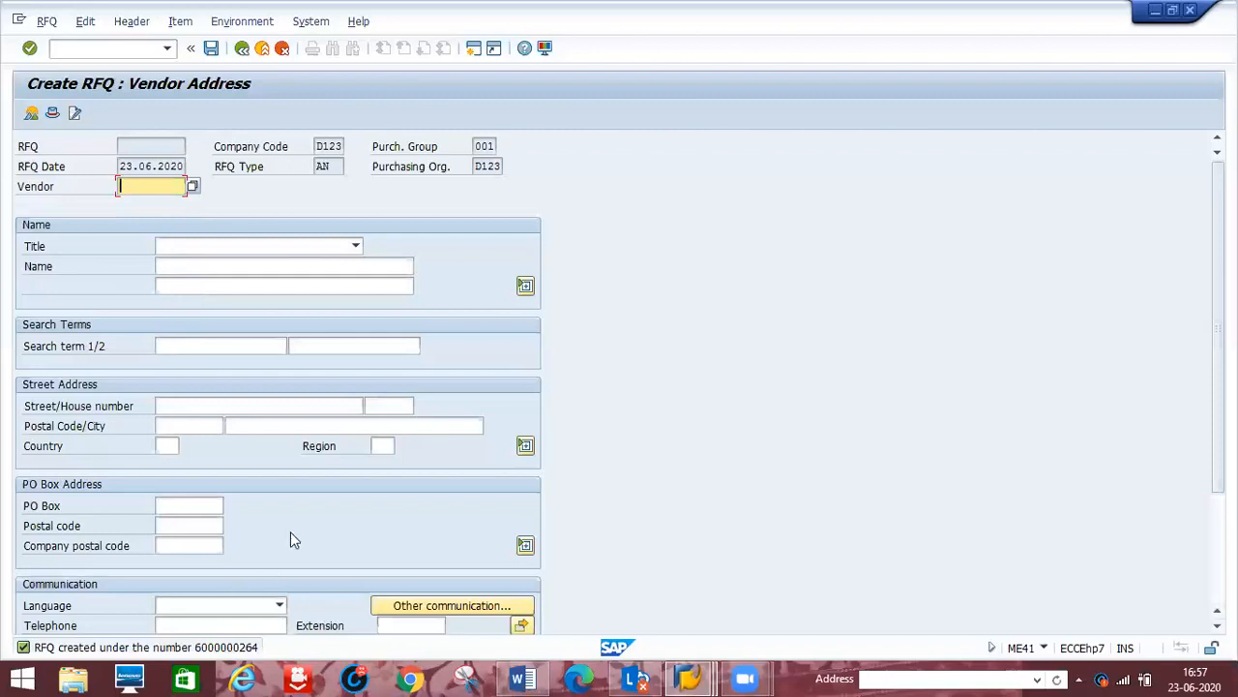
Switch to the P2P.docx notes in Word and look up the transaction codes for price maintenance and price comparison
{"action": "left_click", "coordinate": [535, 678]}
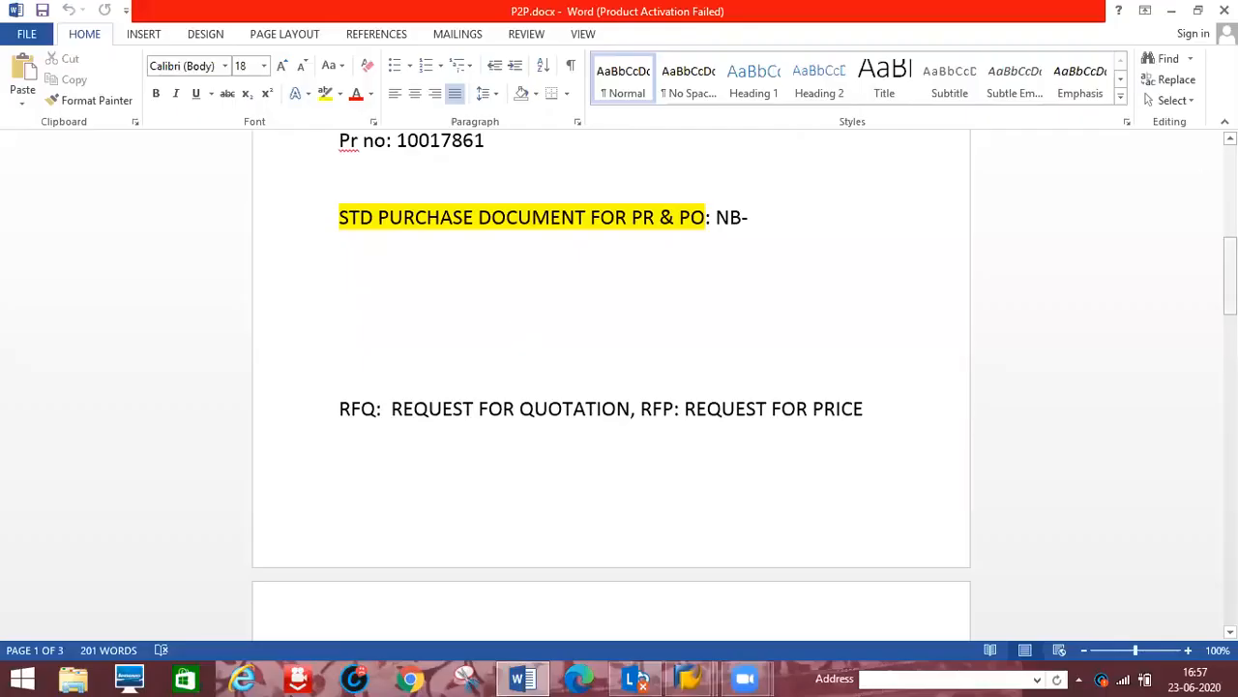
{"action": "left_click_drag", "start_coordinate": [1230, 273], "coordinate": [1230, 333]}
{"action": "left_click", "coordinate": [703, 297]}
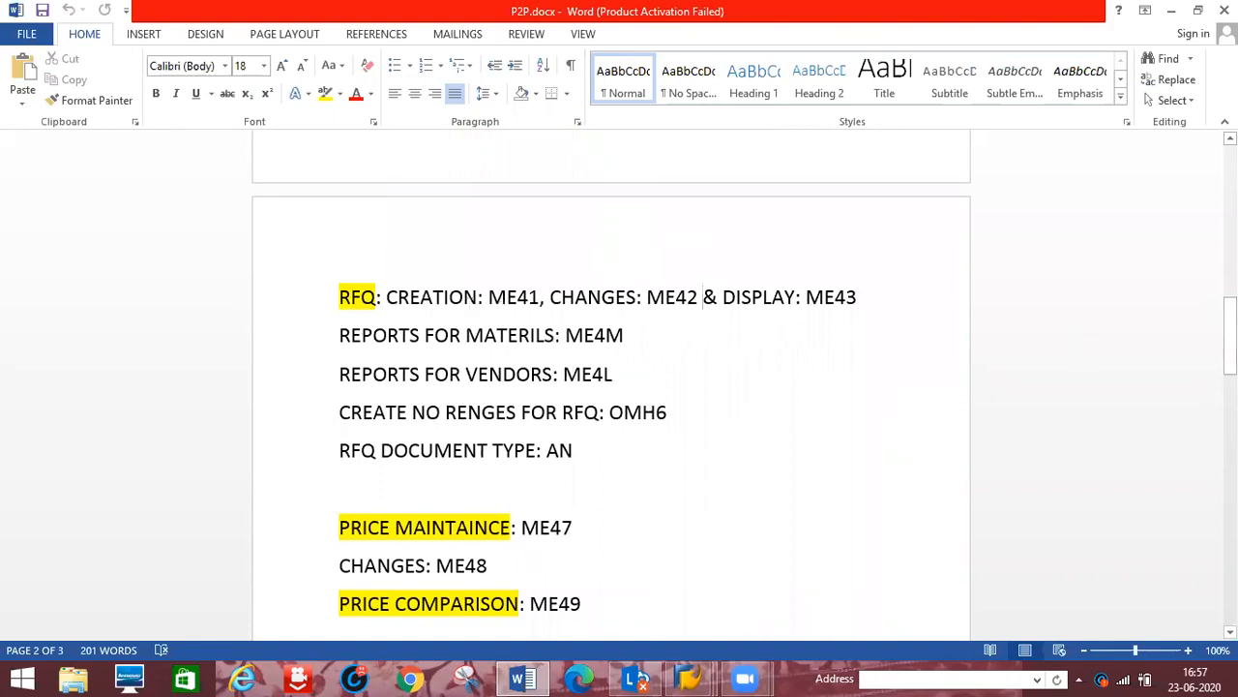
{"action": "left_click_drag", "start_coordinate": [1230, 334], "coordinate": [1230, 369]}
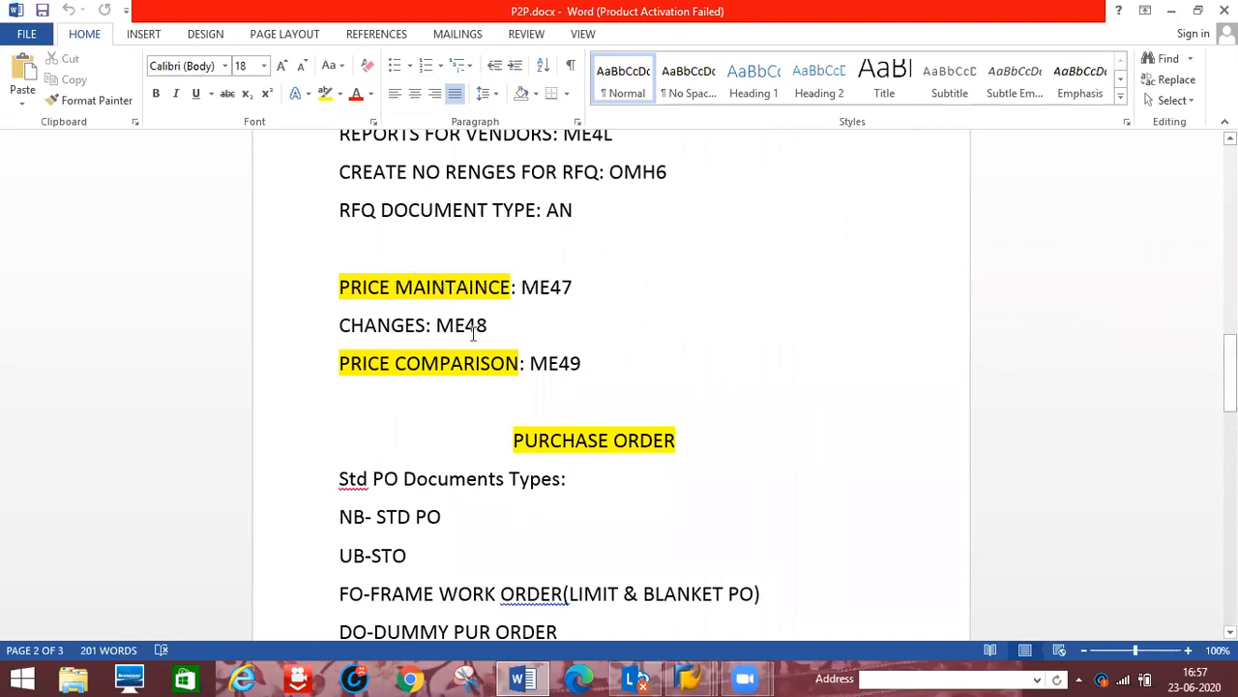
Return to the Create RFQ session in SAP and start the quotation maintenance transaction ME47
{"action": "mouse_move", "coordinate": [687, 677]}
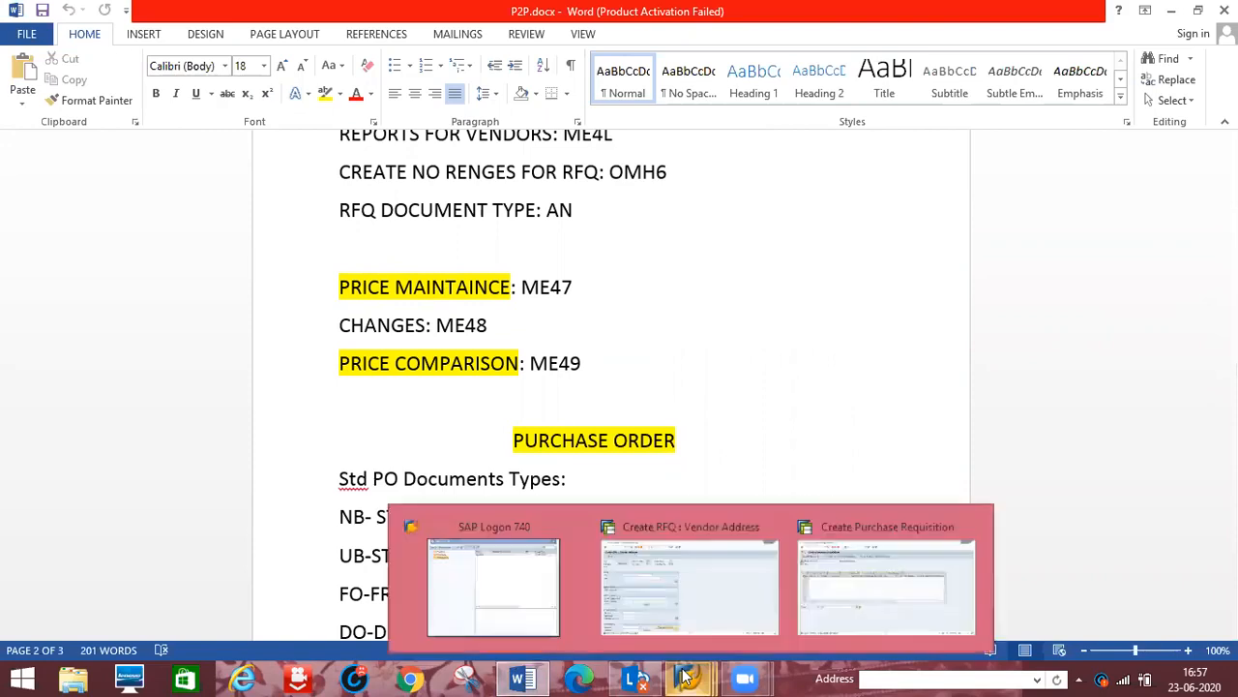
{"action": "left_click", "coordinate": [694, 610]}
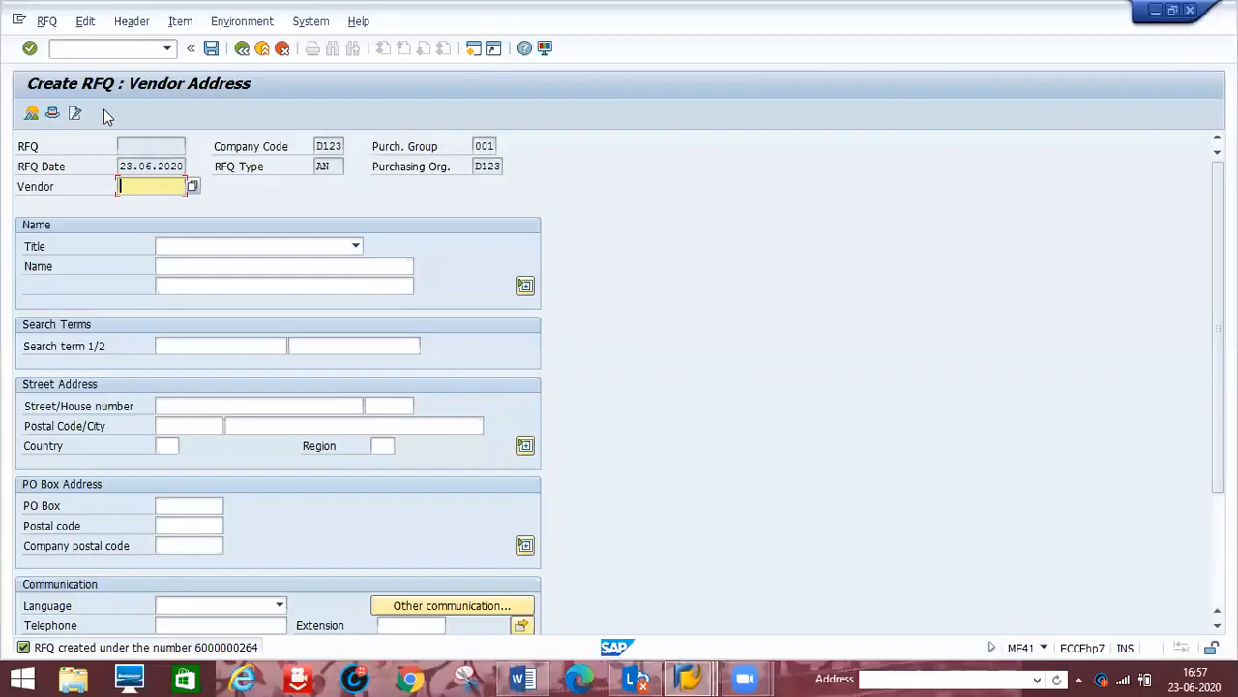
{"action": "left_click", "coordinate": [67, 47]}
{"action": "type", "text": "/nme"}
{"action": "type", "text": "41"}
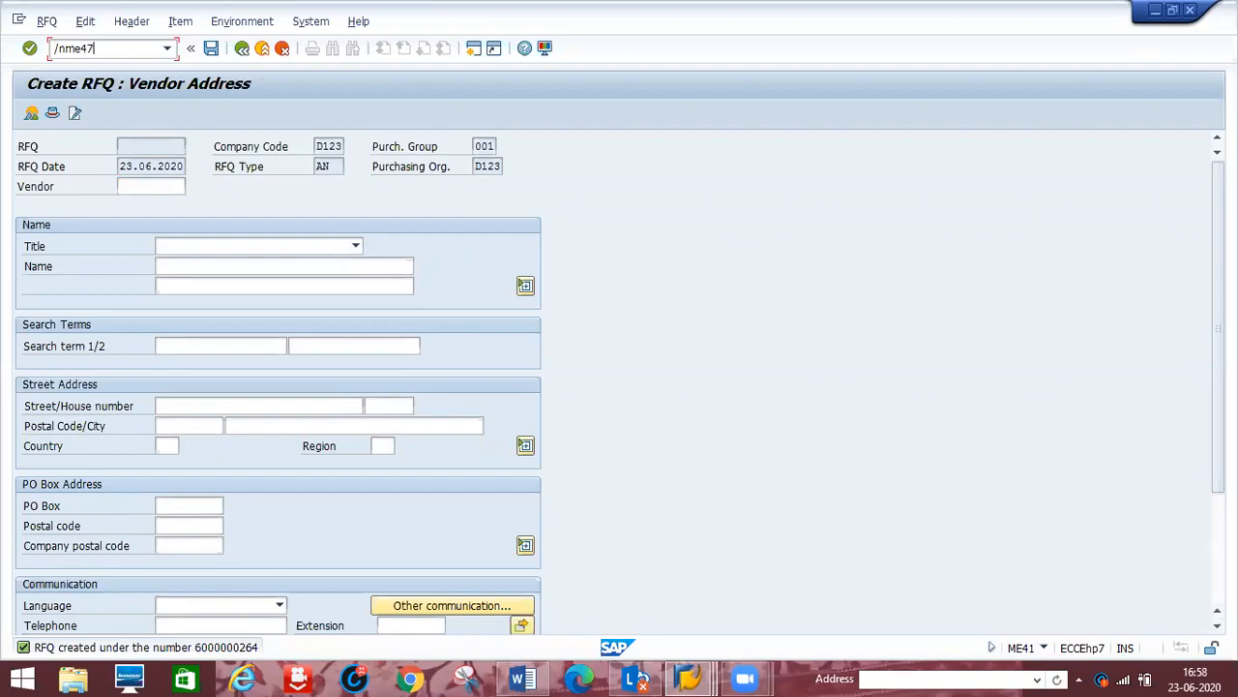
{"action": "key", "text": "Return"}
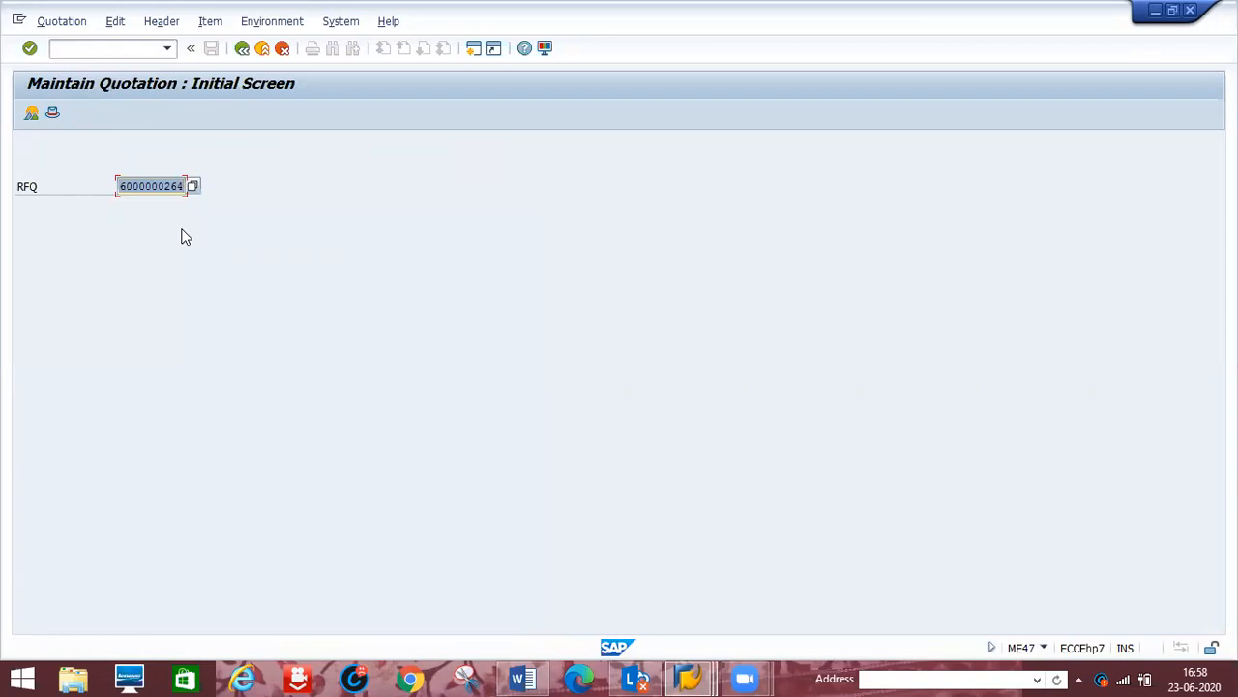
{"action": "key", "text": "Right"}
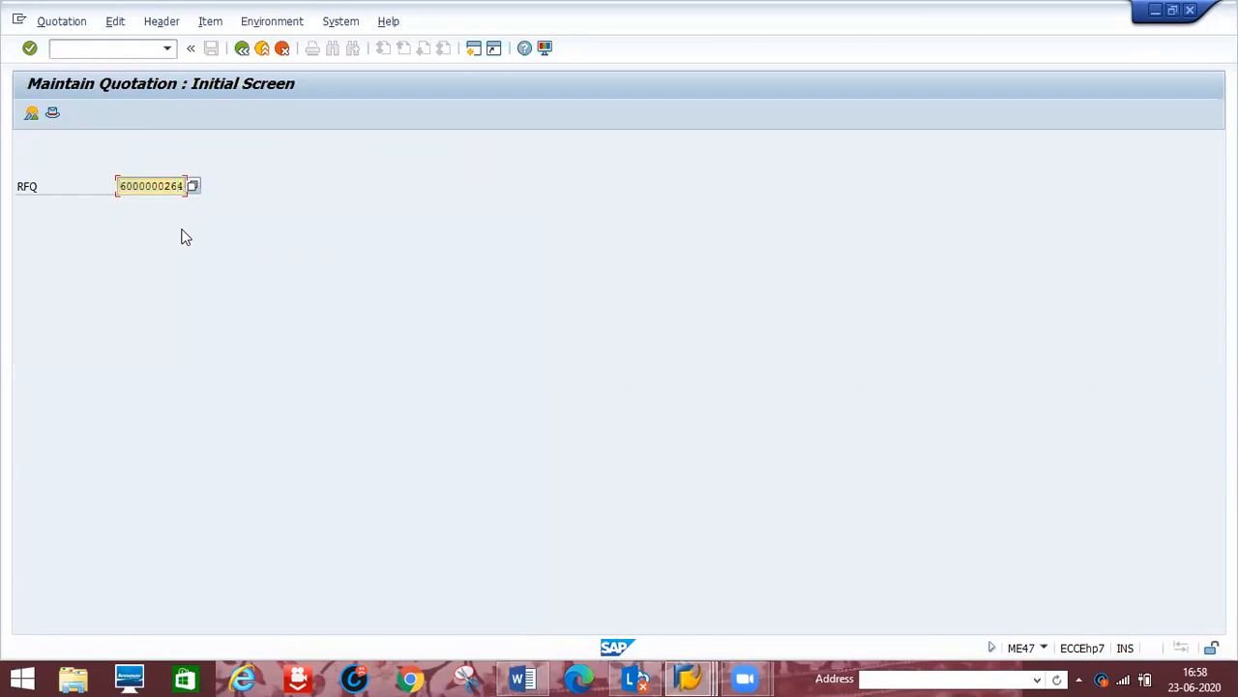
{"action": "key", "text": "BackSpace"}
{"action": "type", "text": "2"}
{"action": "key", "text": "Return"}
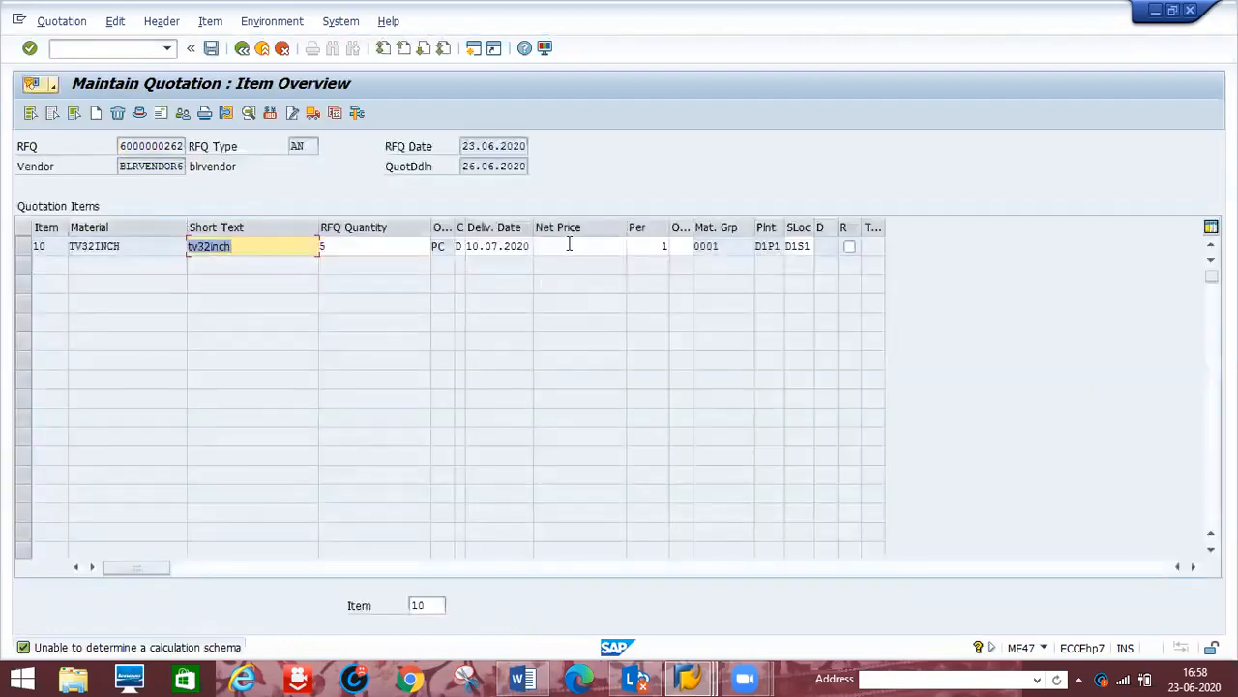
Enter a net price of 25000 for the TV32INCH item, with pc as price unit and a 1 to 1 quantity conversion
{"action": "left_click", "coordinate": [569, 245]}
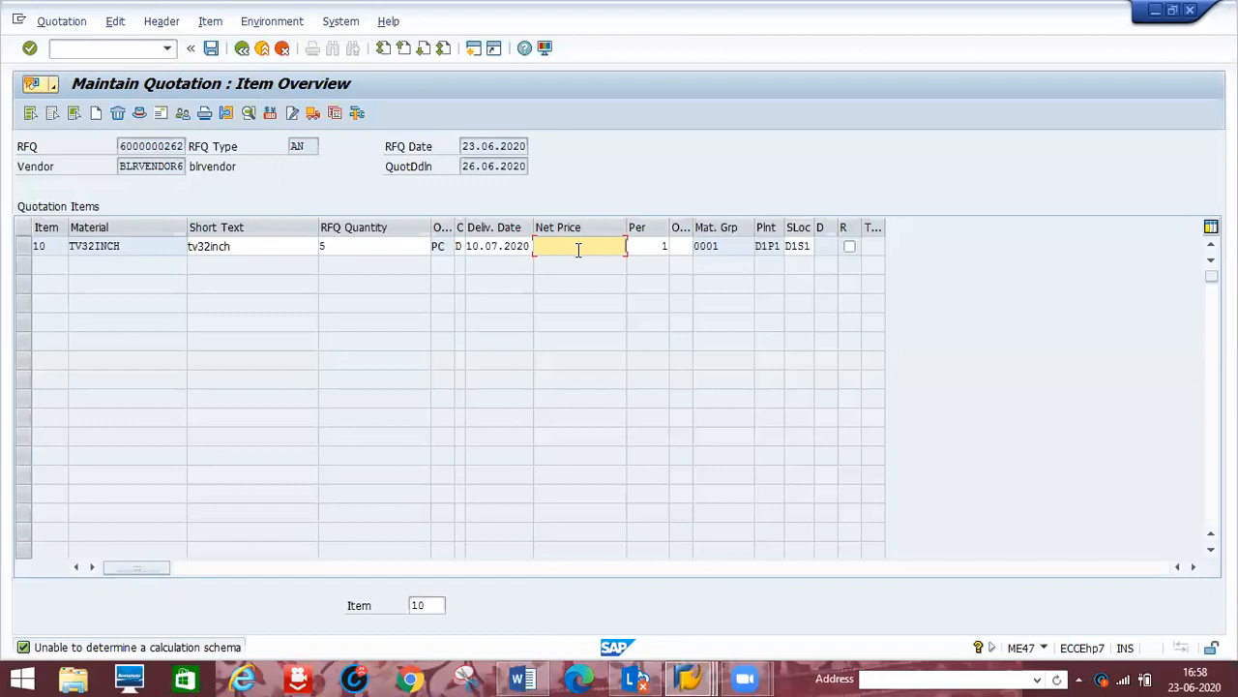
{"action": "type", "text": "25000"}
{"action": "double_click", "coordinate": [578, 252]}
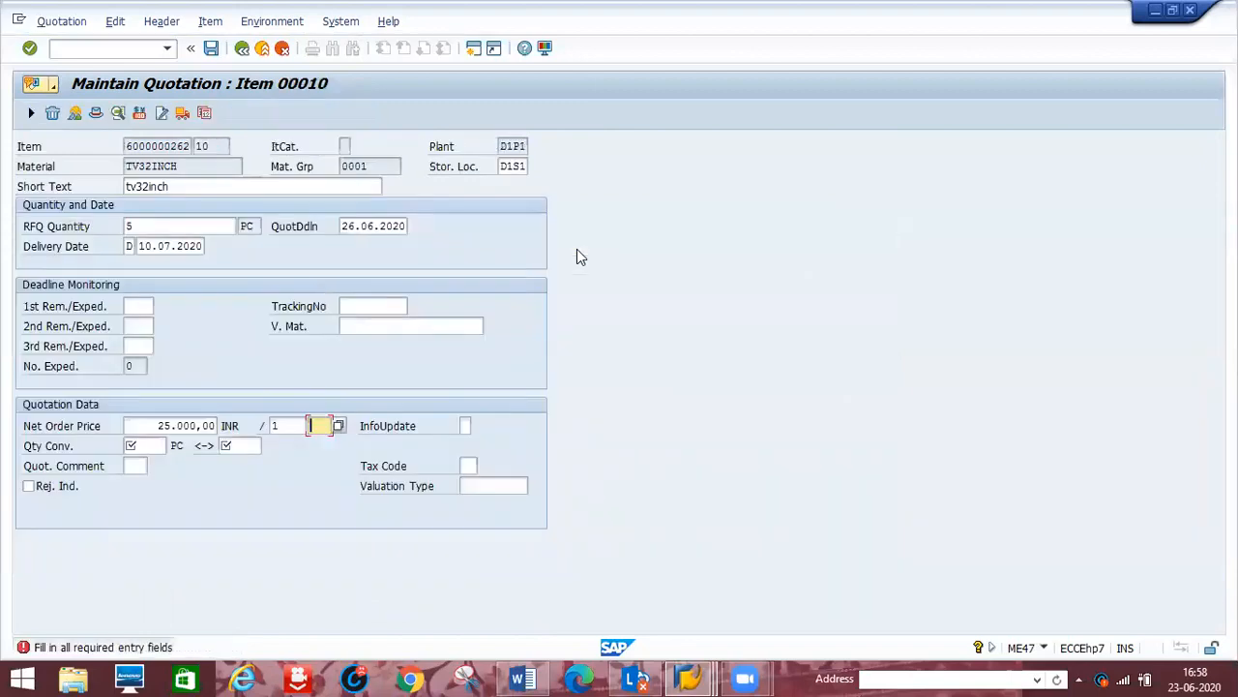
{"action": "type", "text": "pc"}
{"action": "key", "text": "Return"}
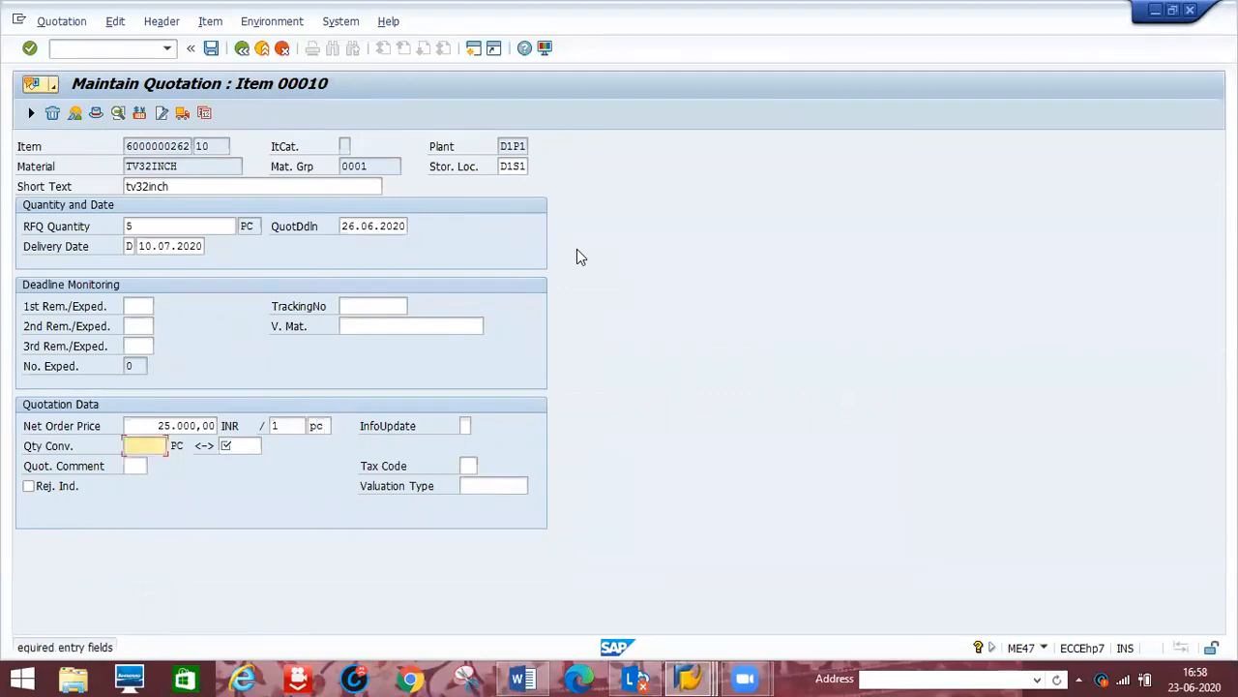
{"action": "type", "text": "1"}
{"action": "key", "text": "Tab"}
{"action": "type", "text": "1"}
{"action": "key", "text": "Return"}
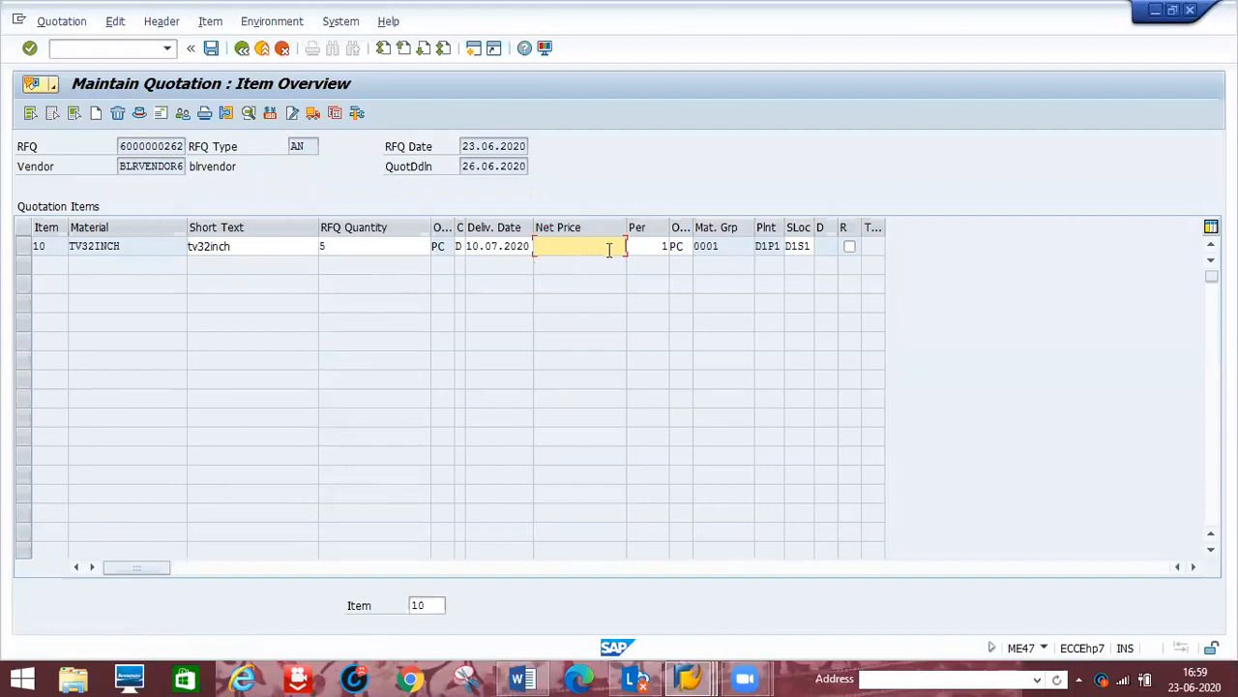
{"action": "left_click", "coordinate": [24, 248]}
{"action": "left_click", "coordinate": [212, 23]}
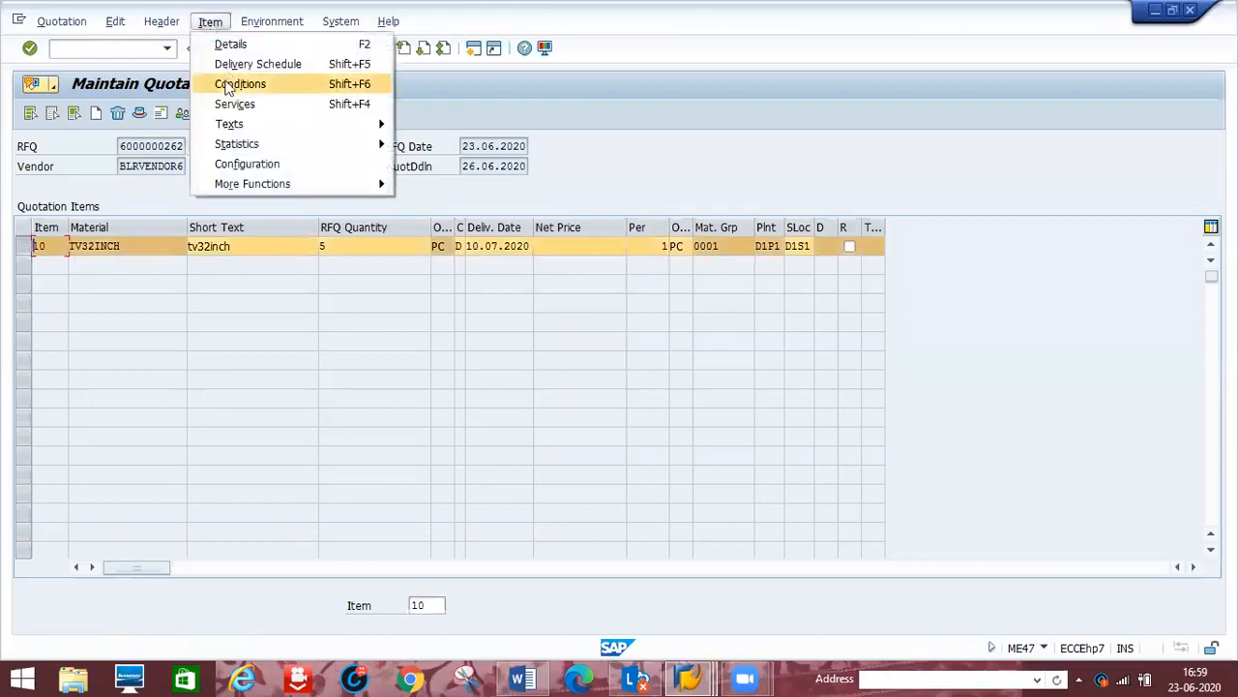
{"action": "left_click", "coordinate": [597, 164]}
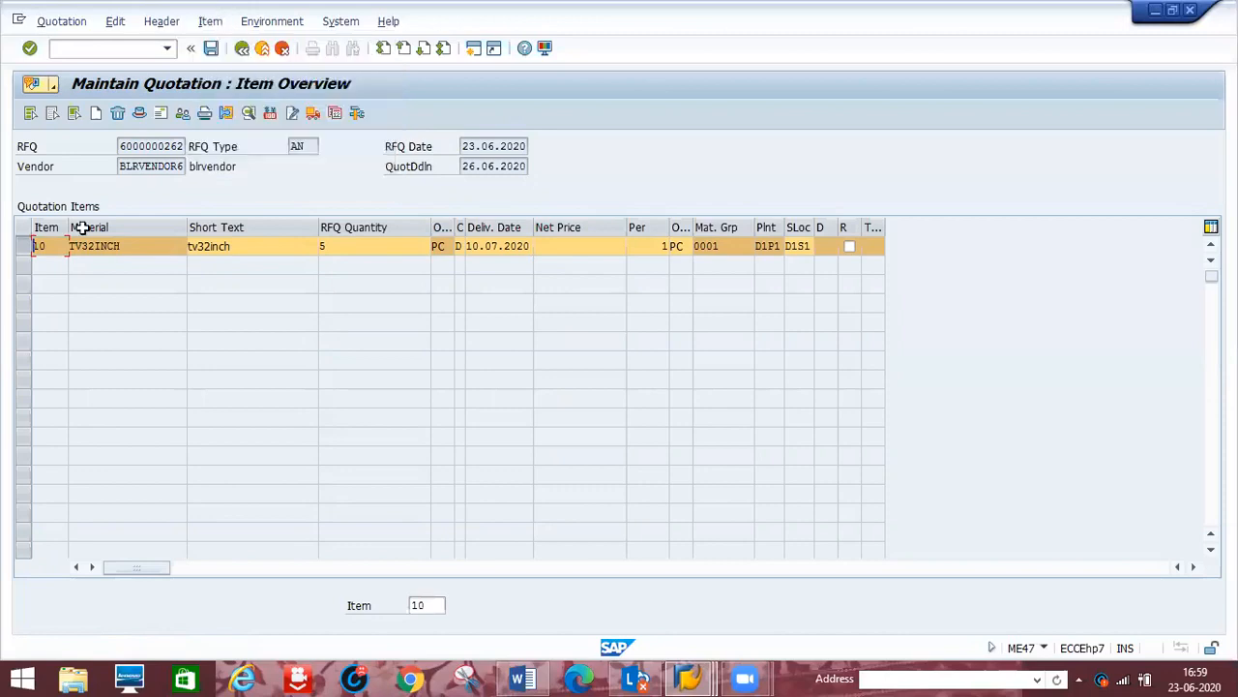
{"action": "left_click", "coordinate": [270, 113]}
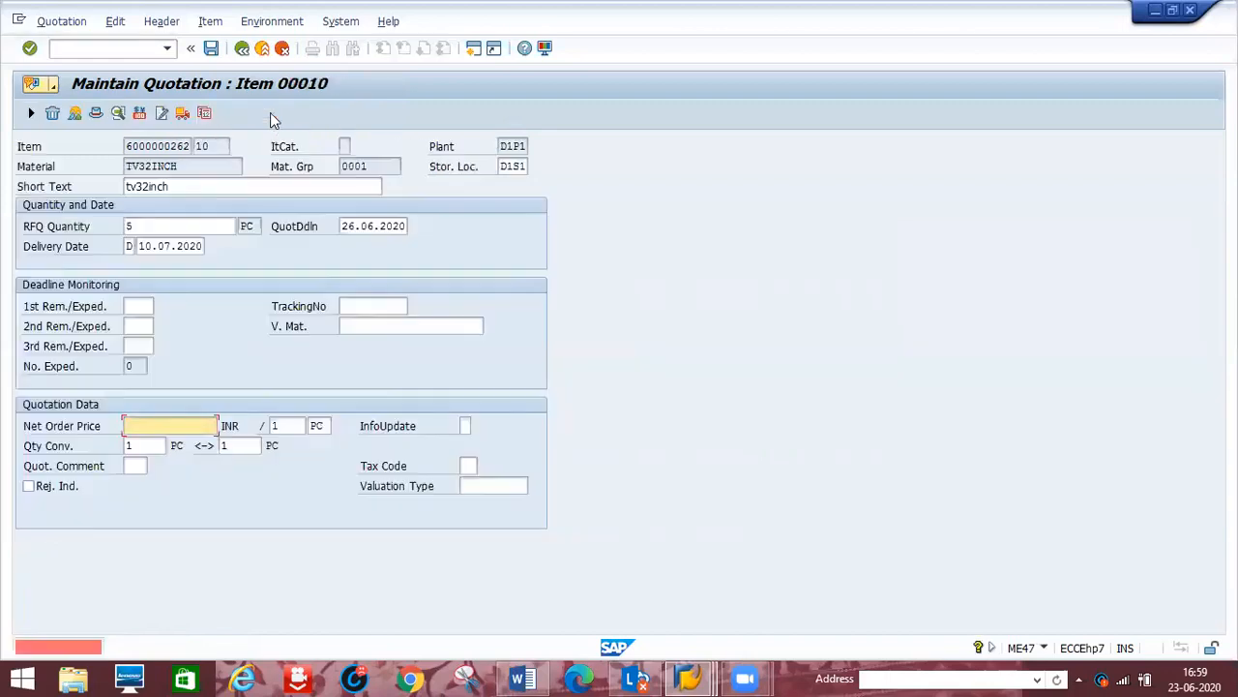
{"action": "type", "text": "25000"}
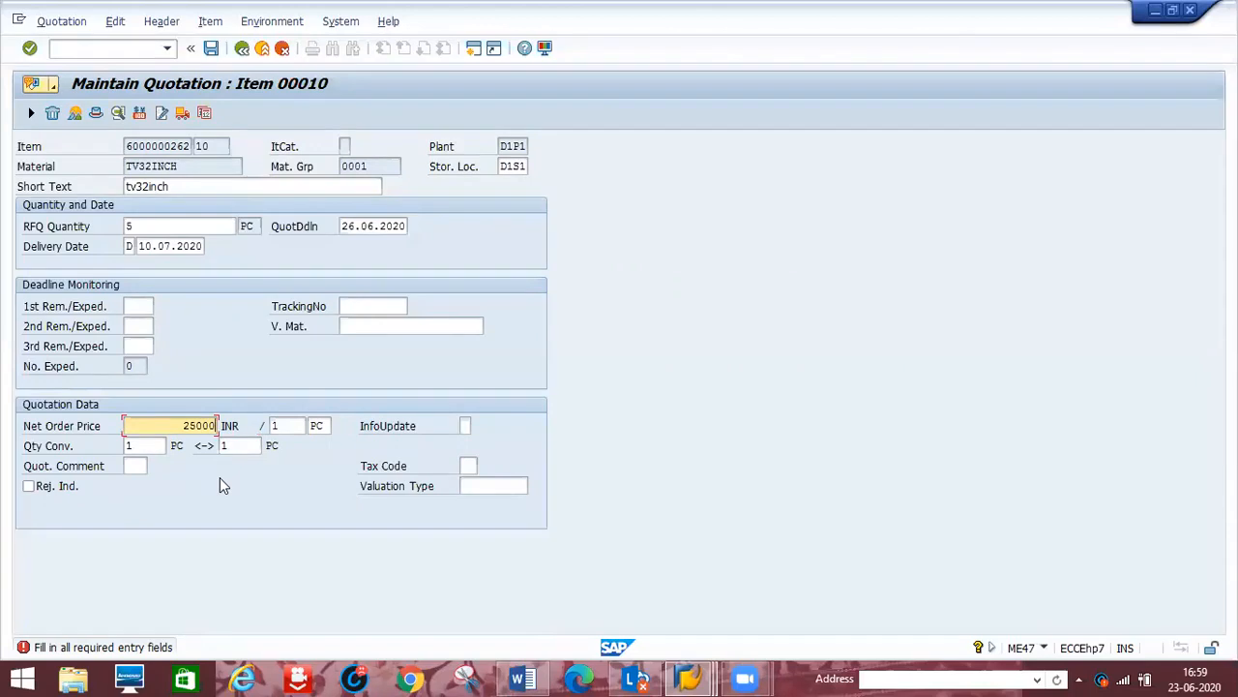
{"action": "key", "text": "Return"}
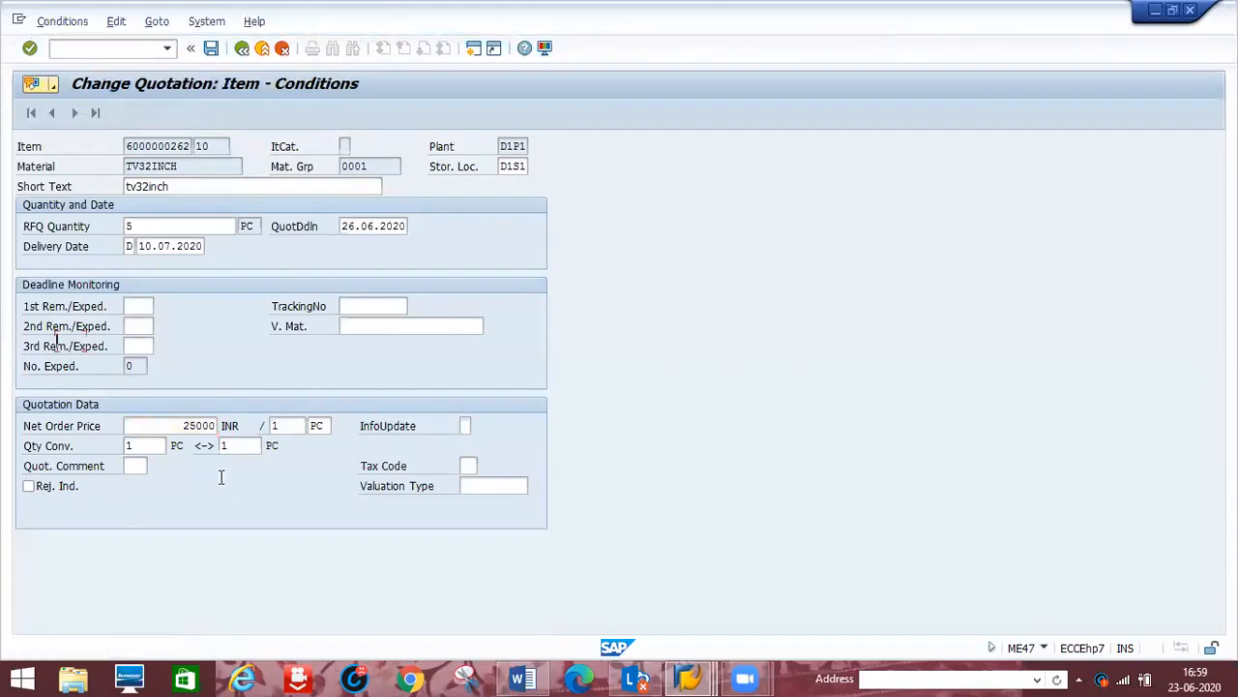
Add gross price condition PB00 with an amount of 25000 to the item's pricing elements
{"action": "type", "text": "p"}
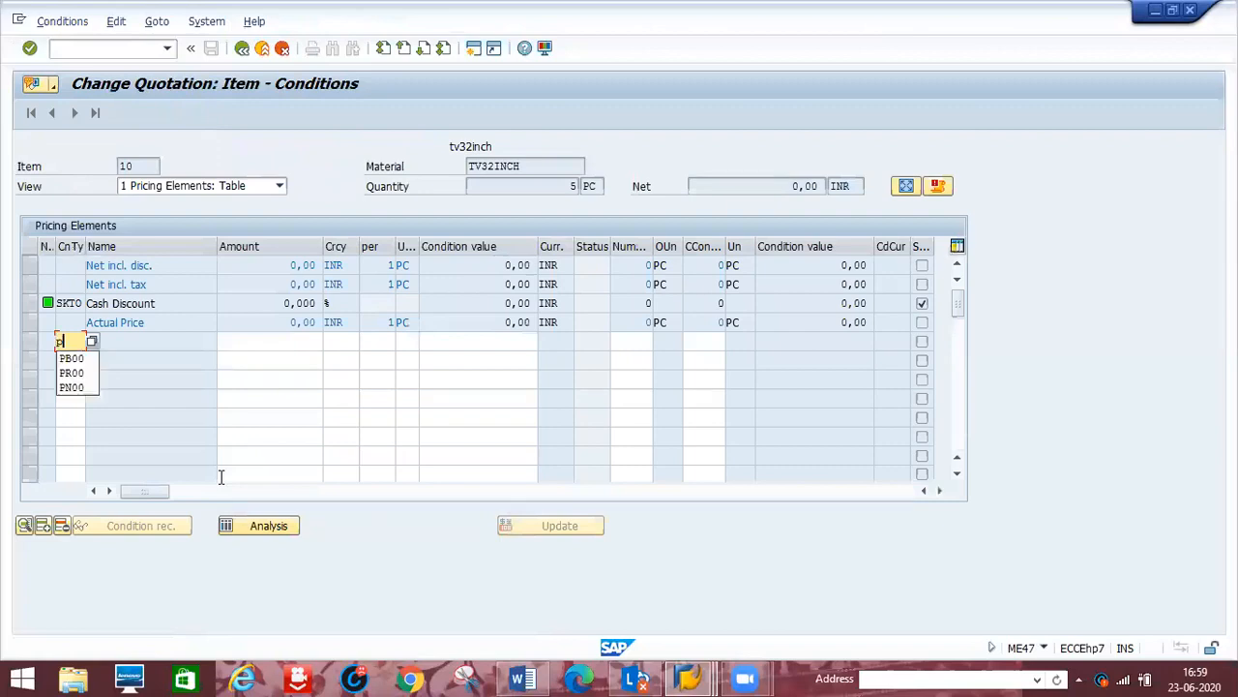
{"action": "type", "text": "b00"}
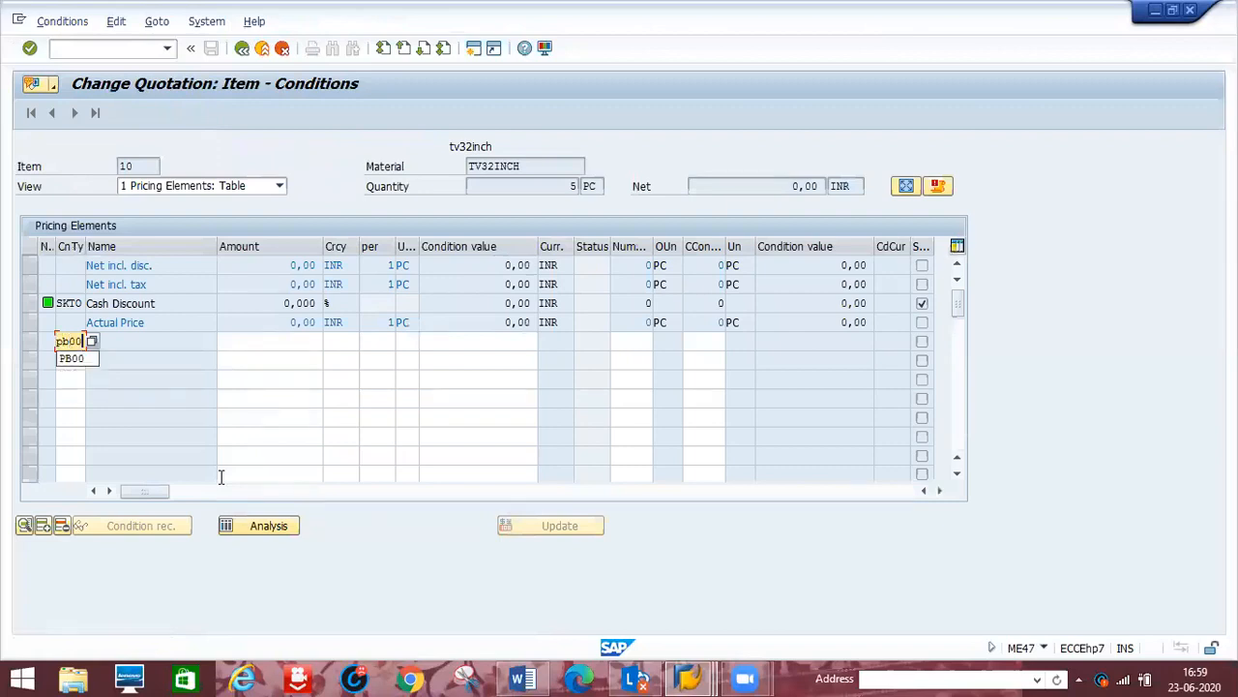
{"action": "left_click", "coordinate": [93, 350]}
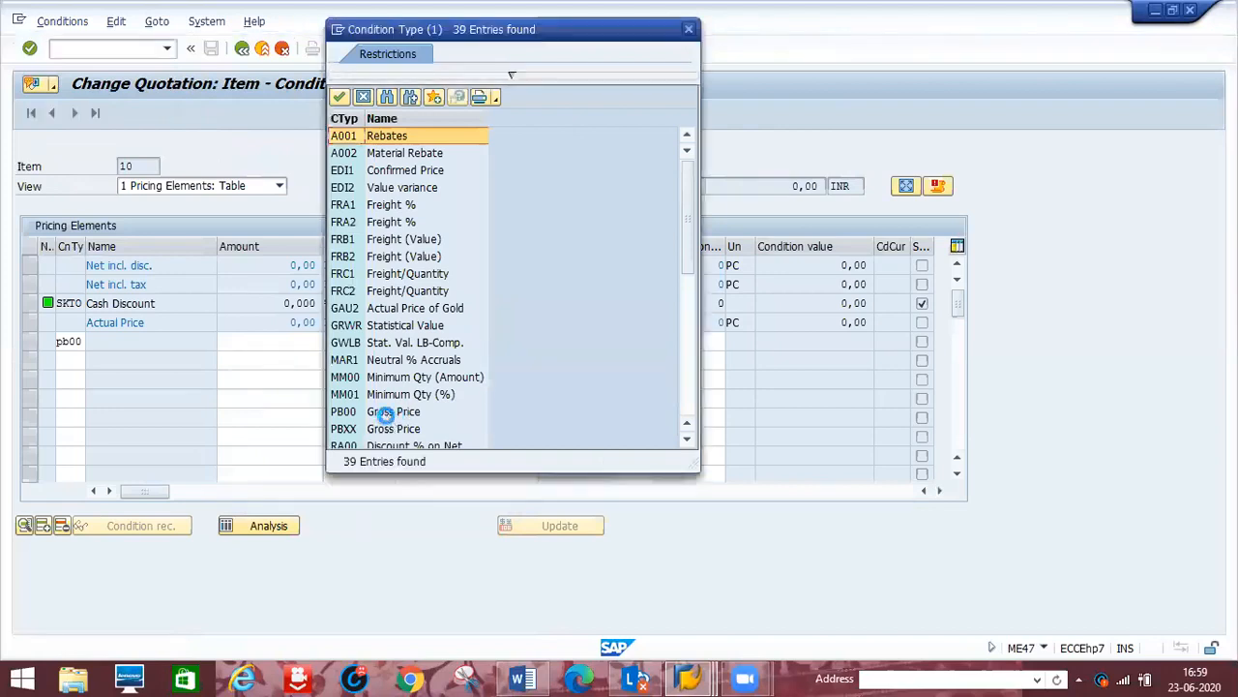
{"action": "double_click", "coordinate": [384, 413]}
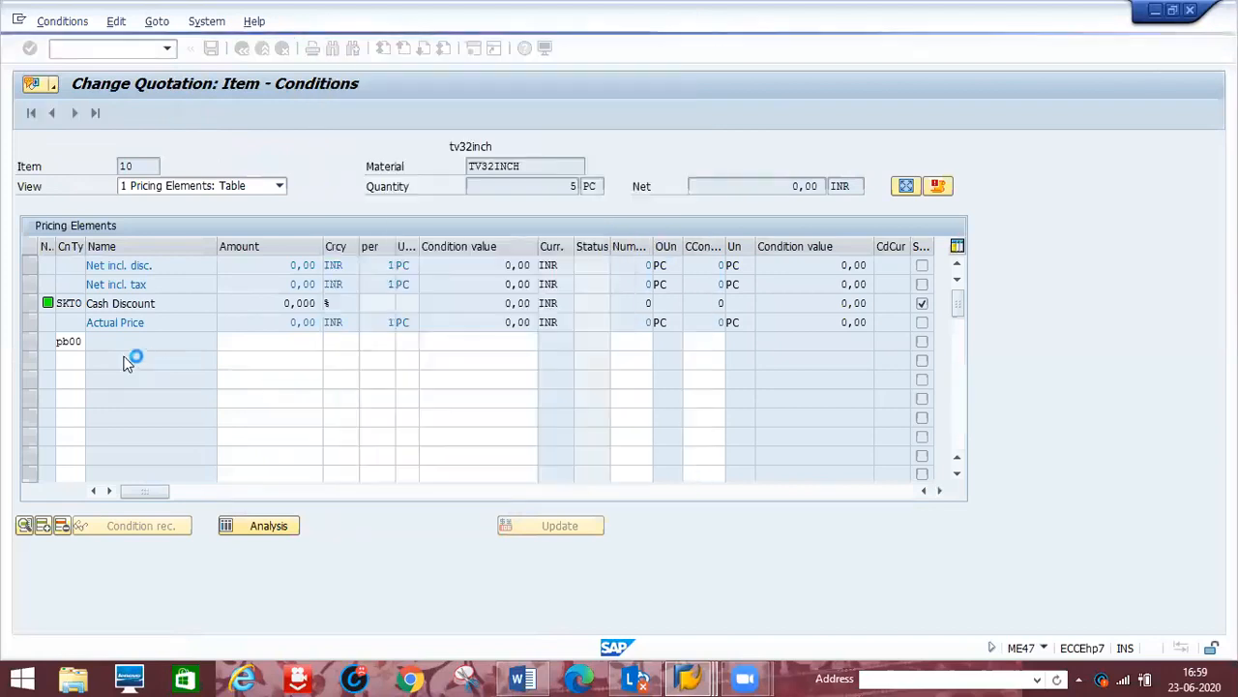
{"action": "left_click", "coordinate": [304, 346]}
{"action": "type", "text": "25000"}
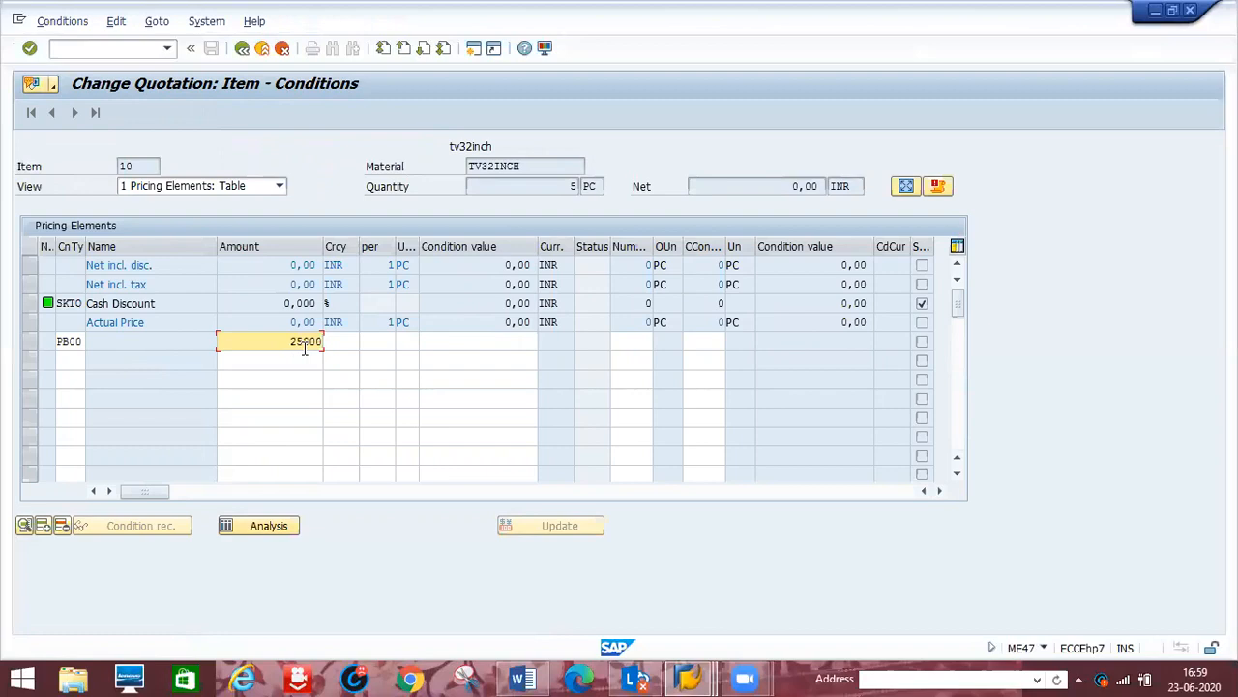
{"action": "key", "text": "Return"}
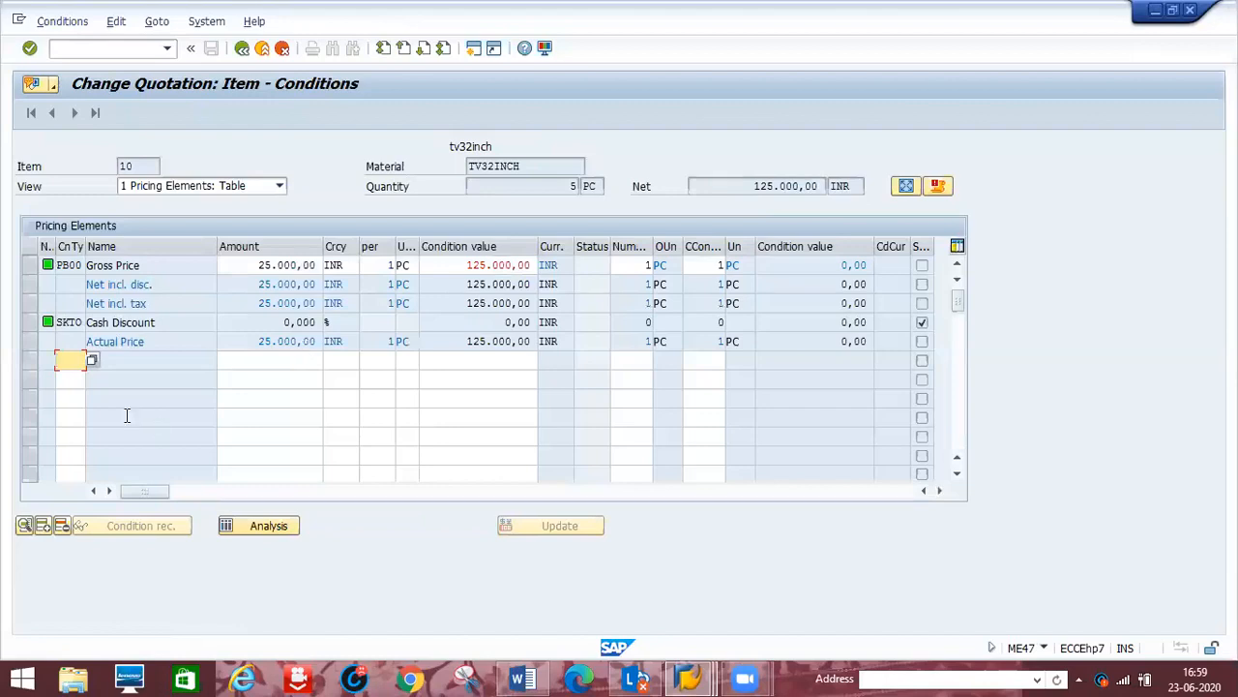
Add discount condition RA00 (Discount % on Net) at 3 percent to the item and save the quotation
{"action": "left_click", "coordinate": [94, 363]}
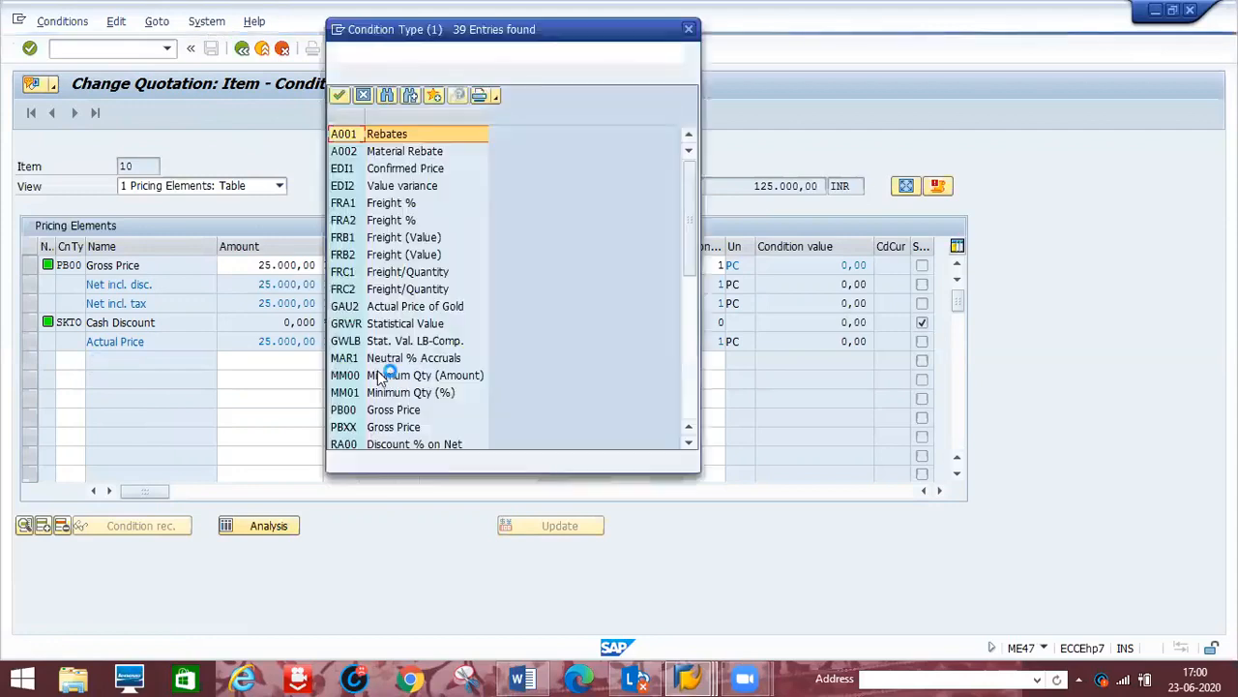
{"action": "left_click", "coordinate": [688, 439]}
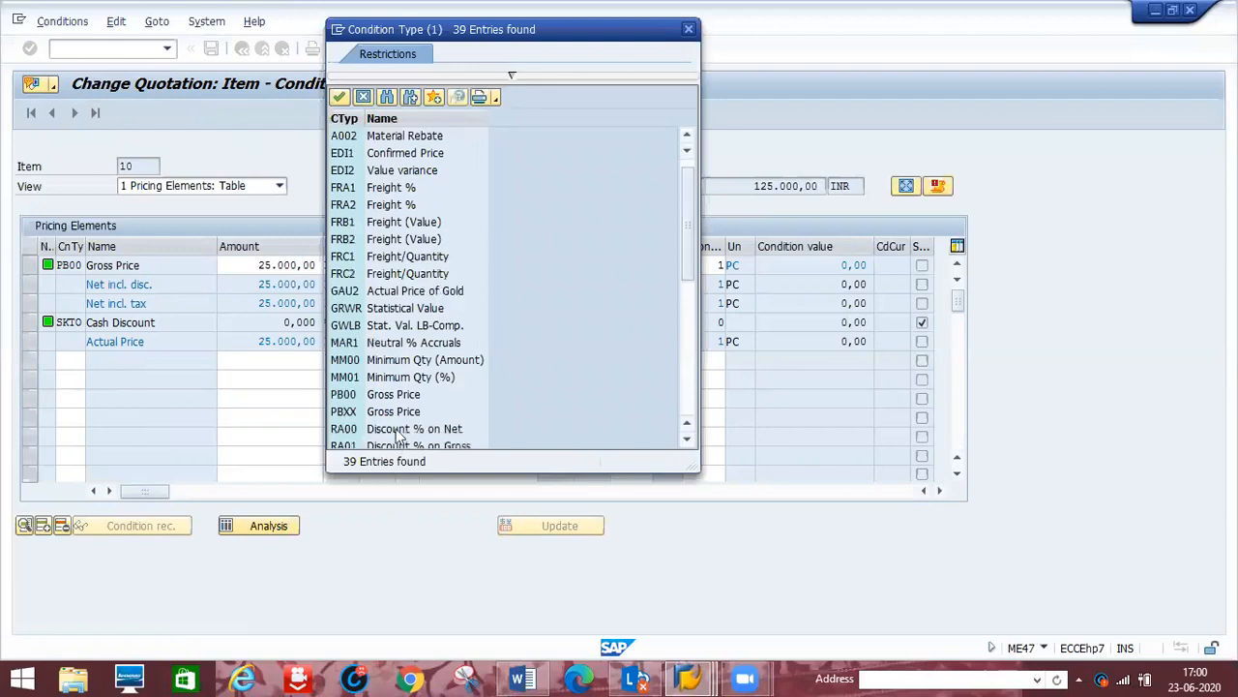
{"action": "left_click", "coordinate": [395, 428]}
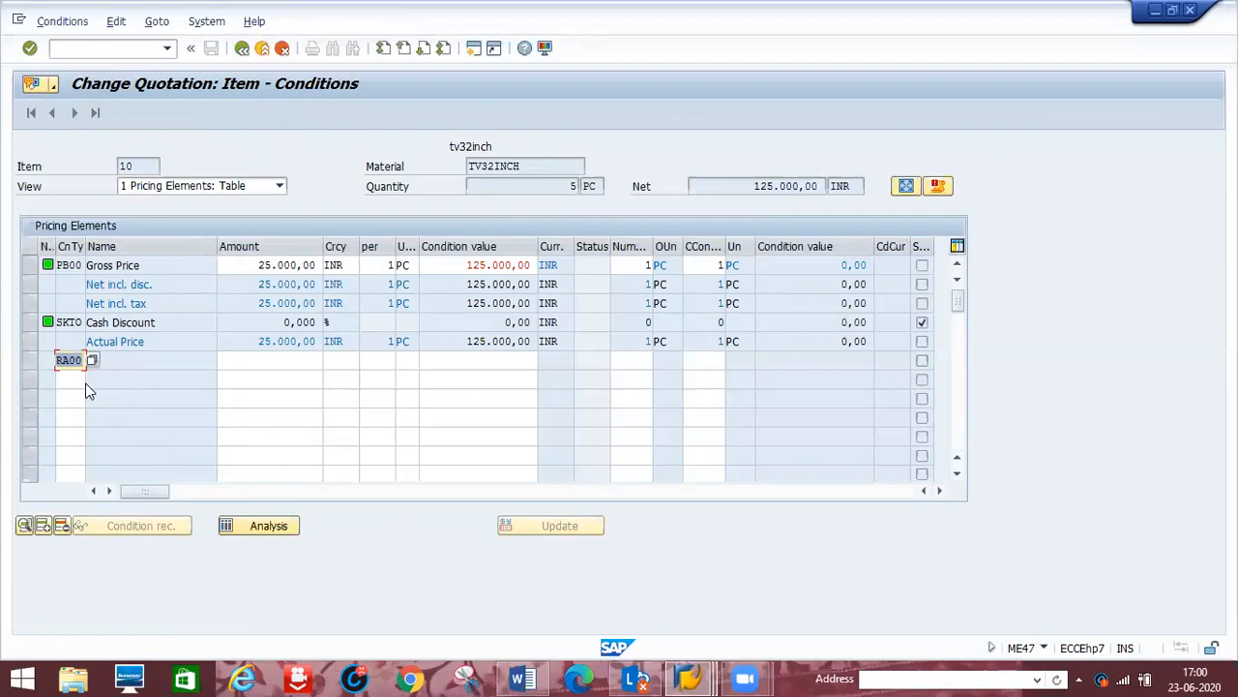
{"action": "left_click", "coordinate": [302, 358]}
{"action": "type", "text": "3"}
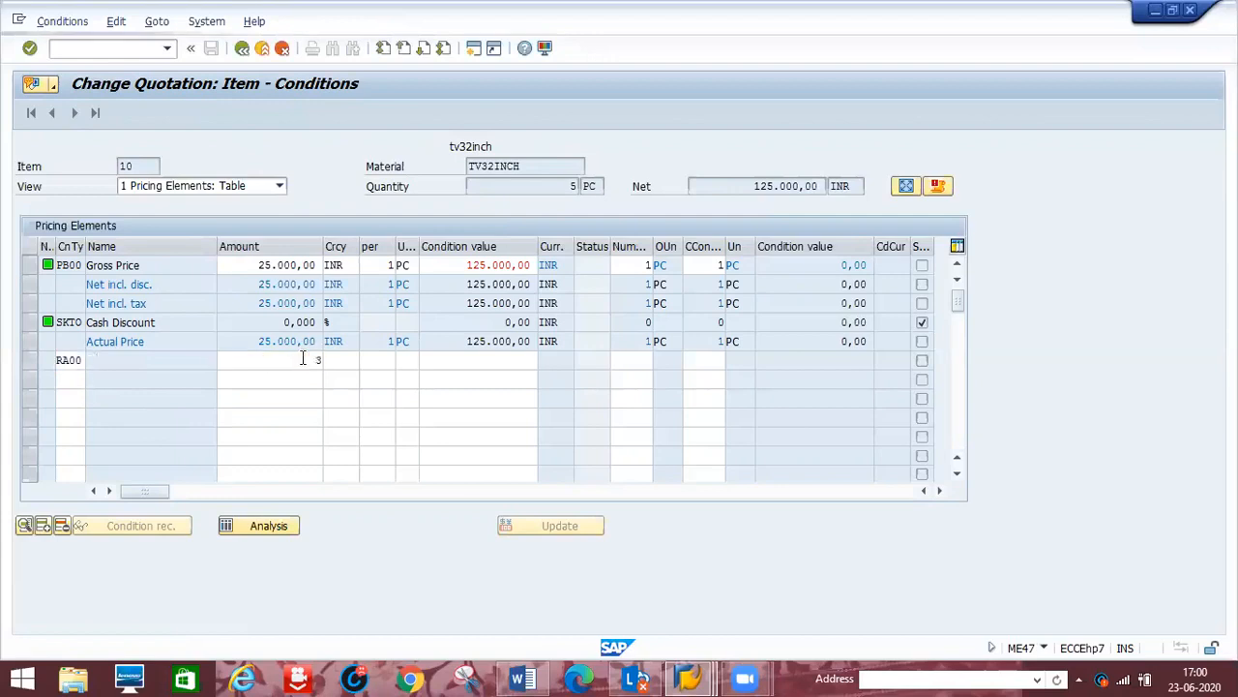
{"action": "key", "text": "Return"}
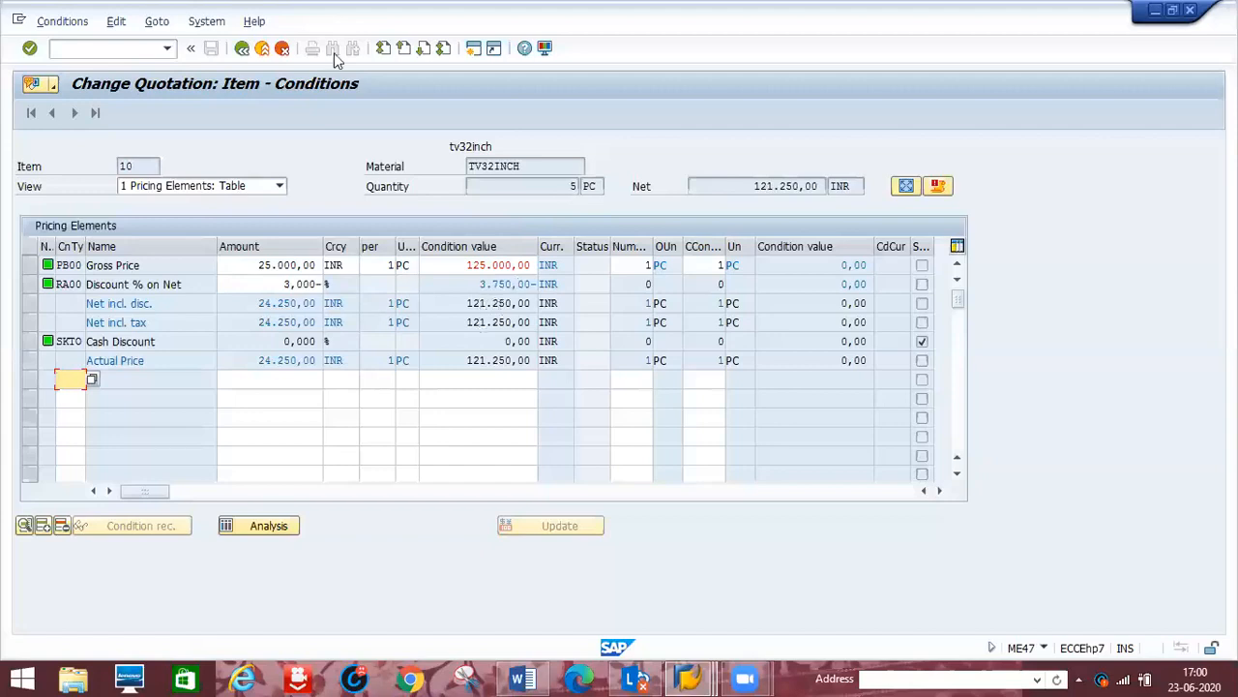
{"action": "left_click", "coordinate": [242, 49]}
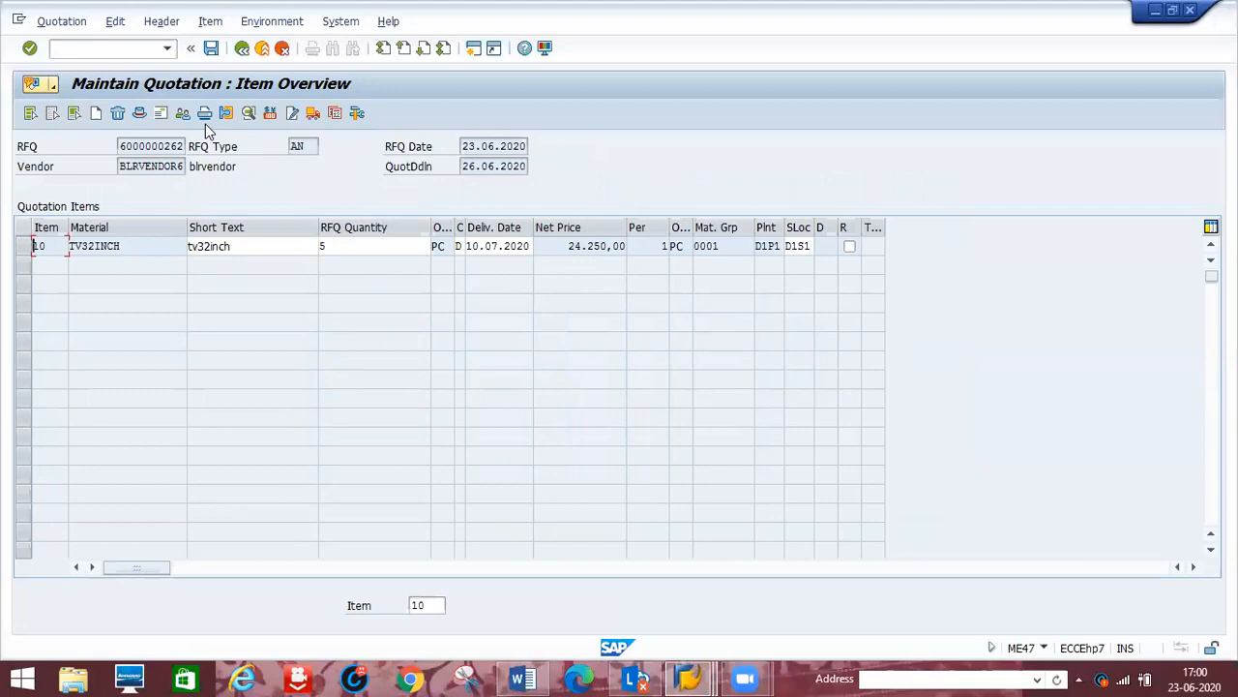
{"action": "left_click", "coordinate": [212, 48]}
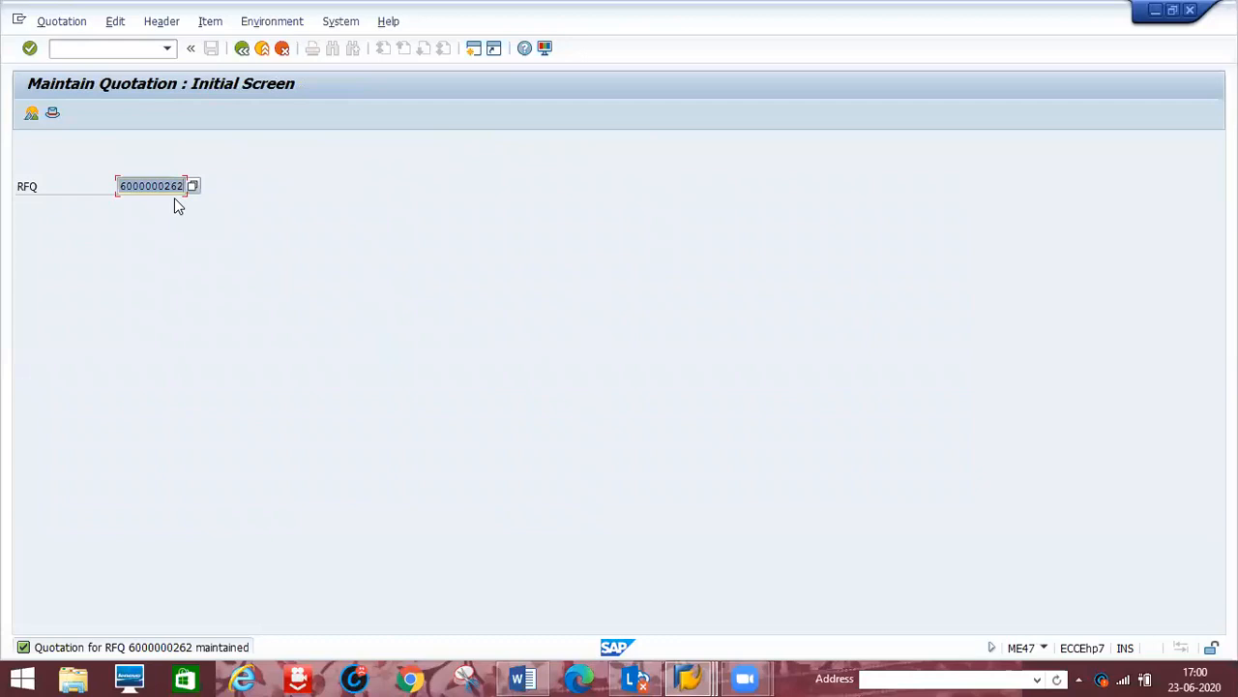
{"action": "key", "text": "Right"}
{"action": "key", "text": "BackSpace"}
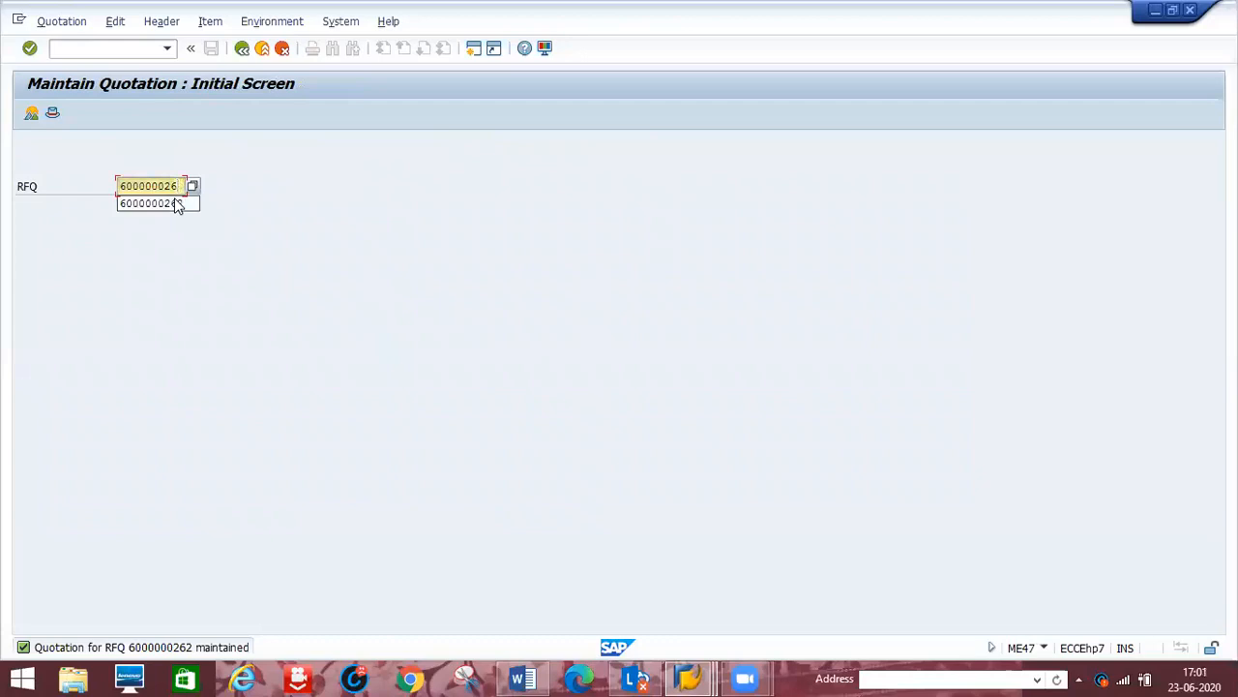
{"action": "type", "text": "3"}
{"action": "key", "text": "Return"}
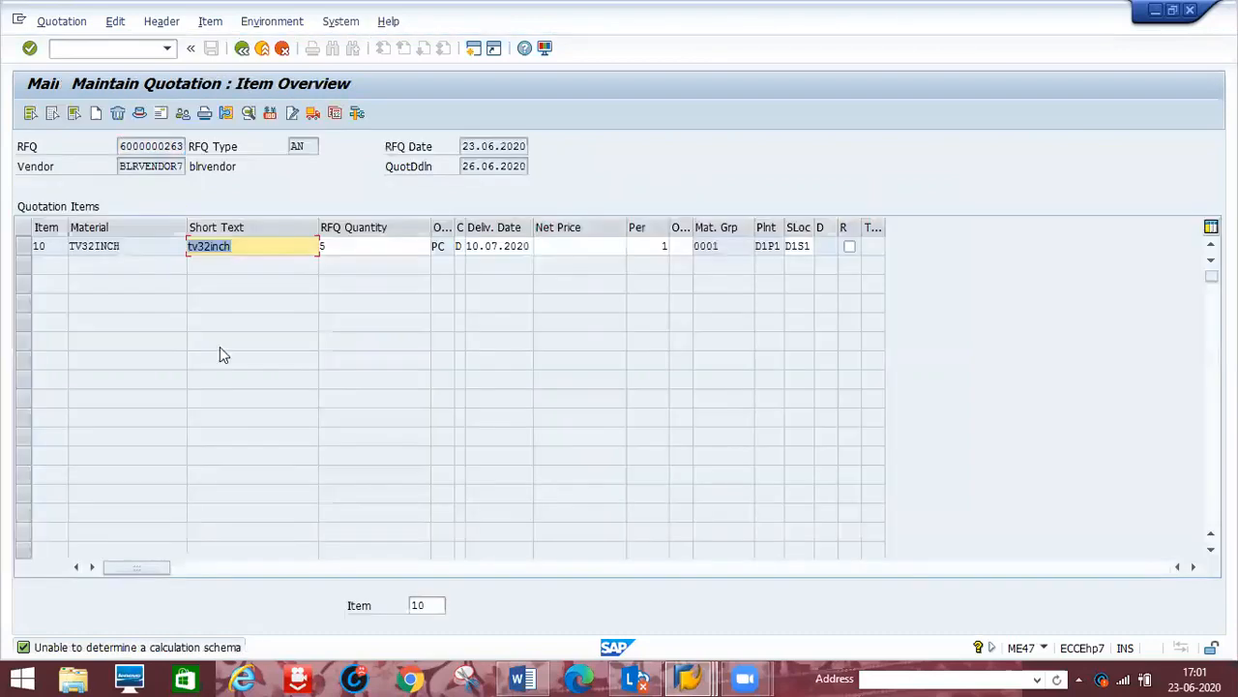
Enter a net order price of 30000 INR per 1 pc with a 1 to 1 quantity conversion in the TV32INCH item's details
{"action": "left_click", "coordinate": [24, 248]}
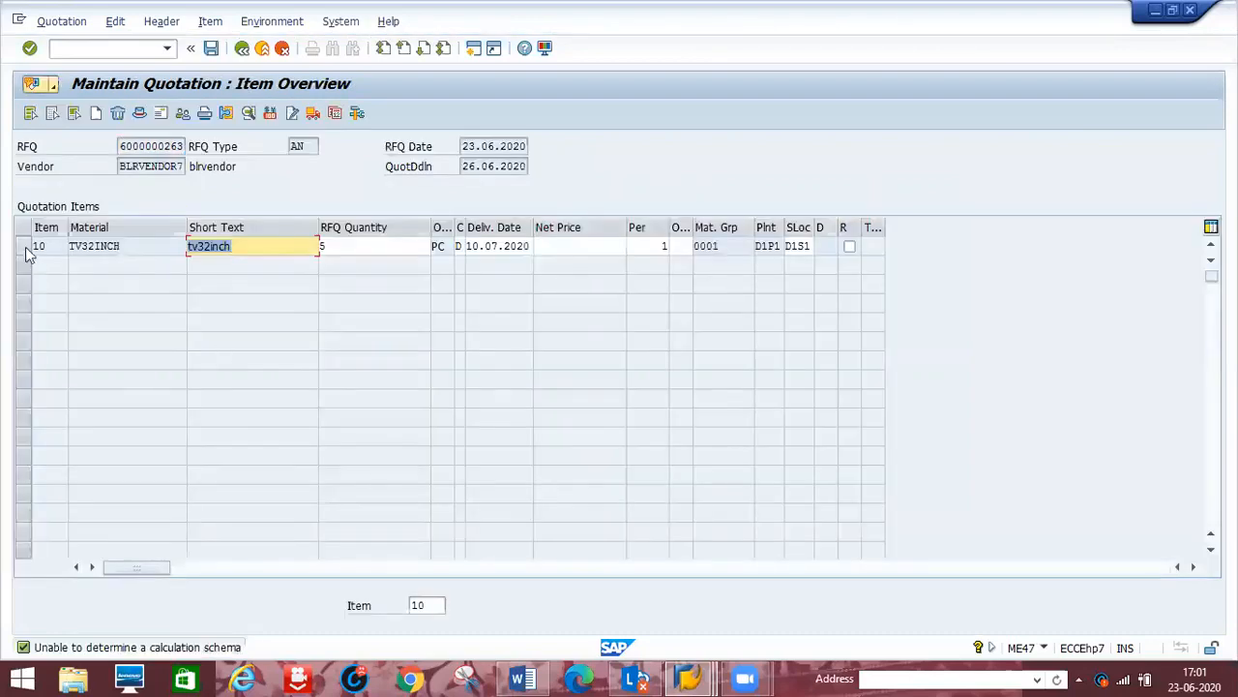
{"action": "left_click", "coordinate": [270, 114]}
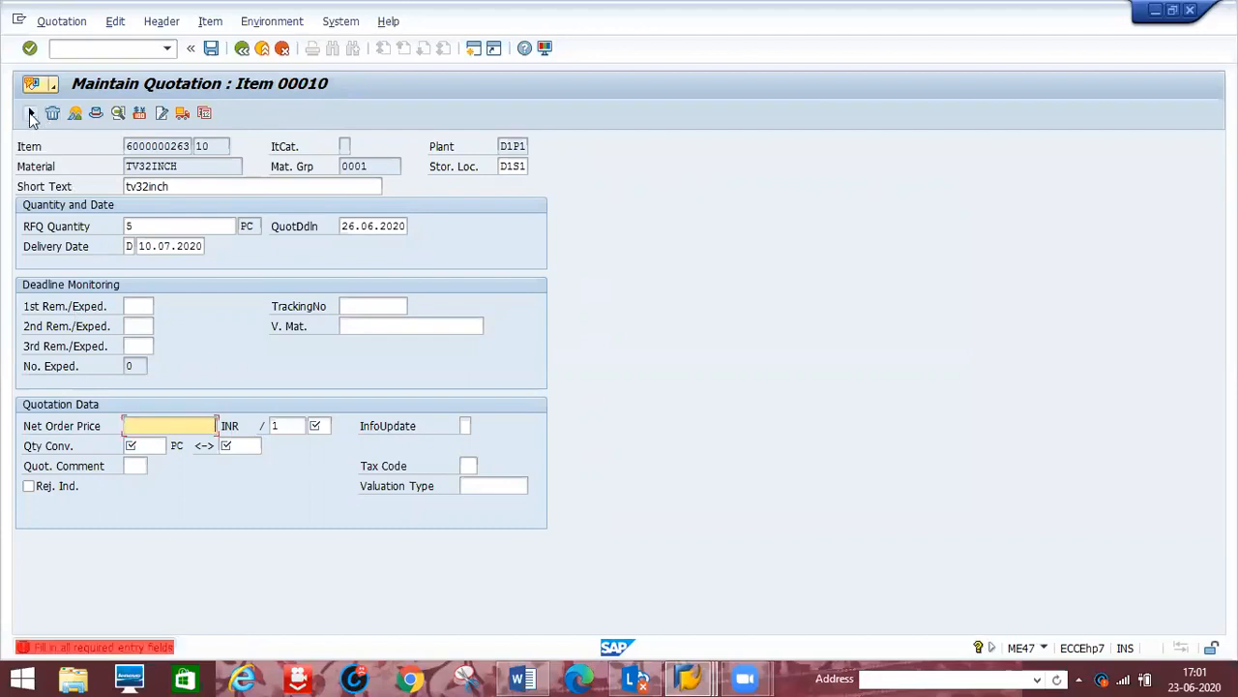
{"action": "type", "text": "3000"}
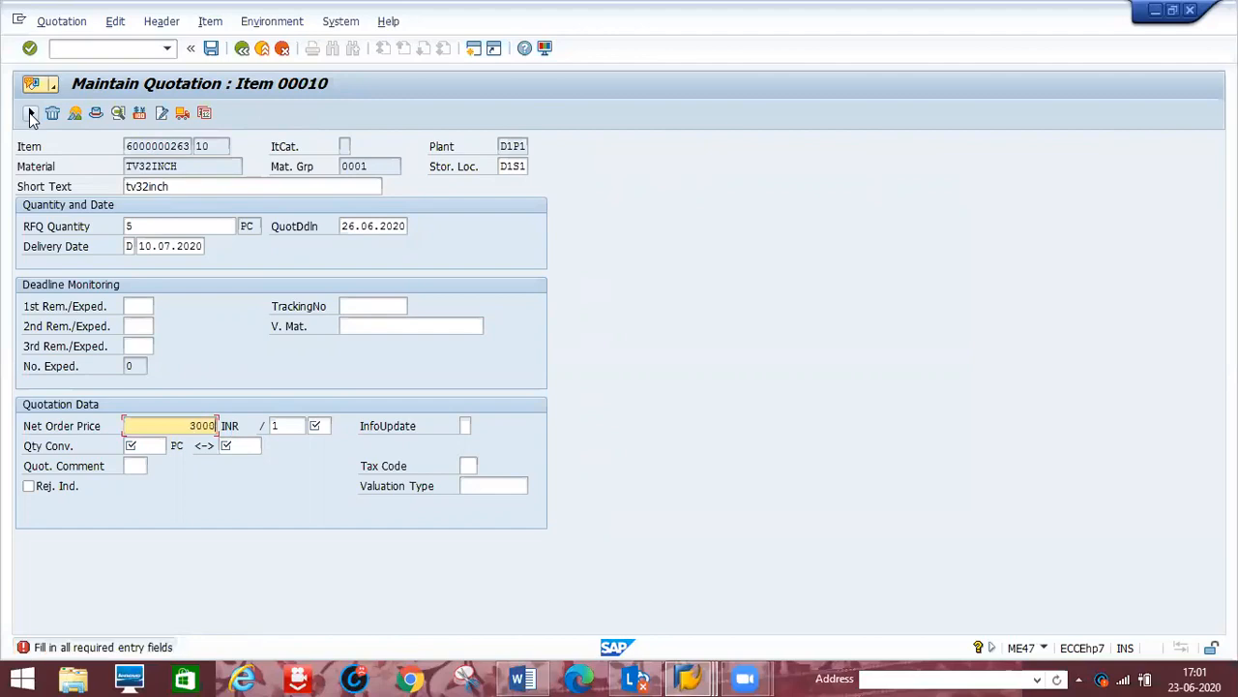
{"action": "type", "text": "0"}
{"action": "left_click", "coordinate": [320, 429]}
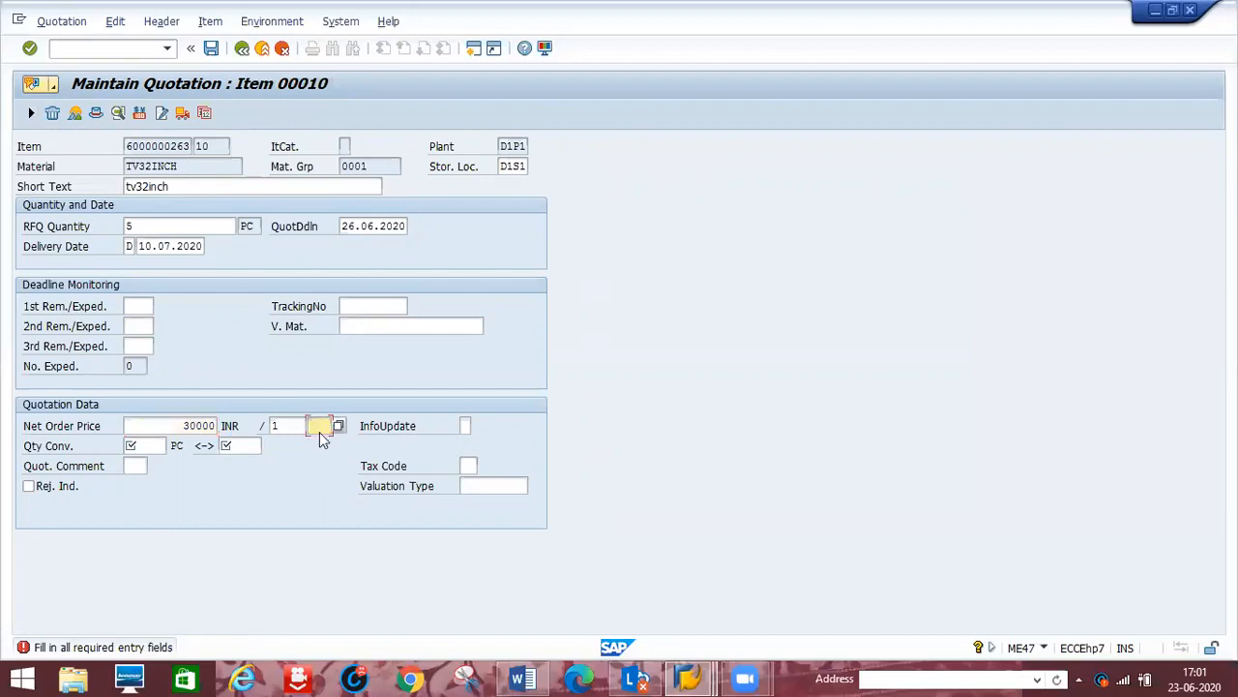
{"action": "key", "text": "Tab"}
{"action": "key", "text": "Tab"}
{"action": "key", "text": "Tab"}
{"action": "type", "text": "1"}
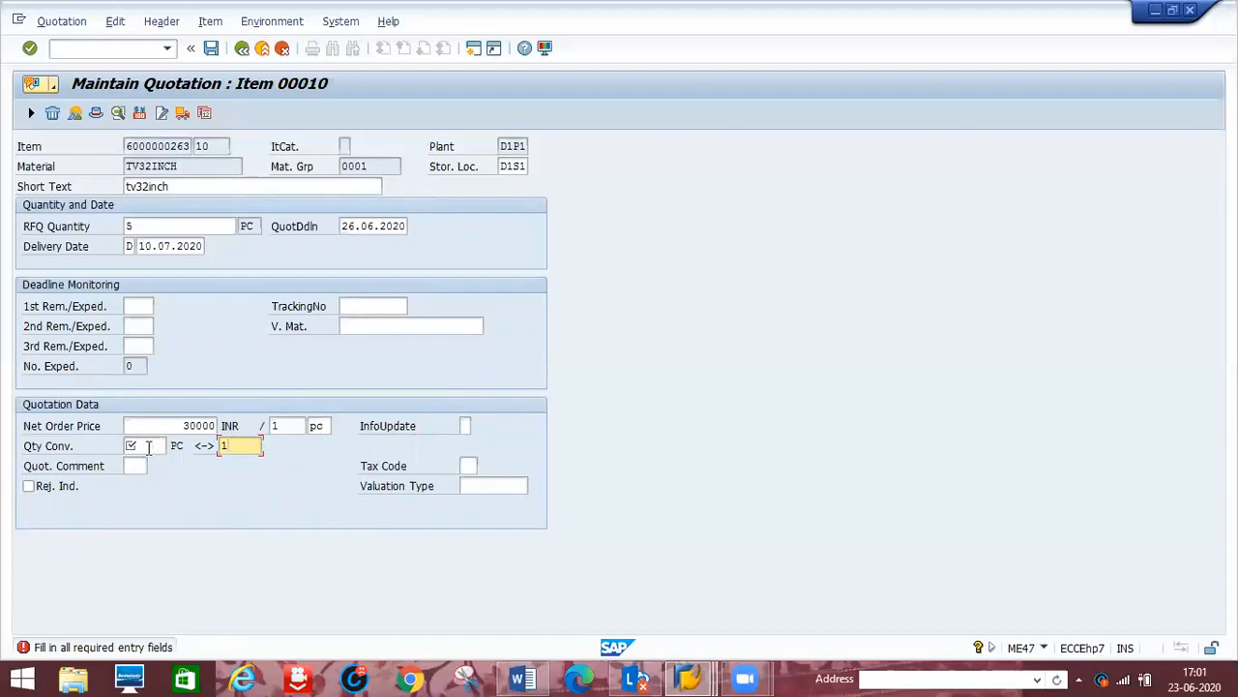
{"action": "left_click", "coordinate": [148, 445]}
{"action": "type", "text": "1"}
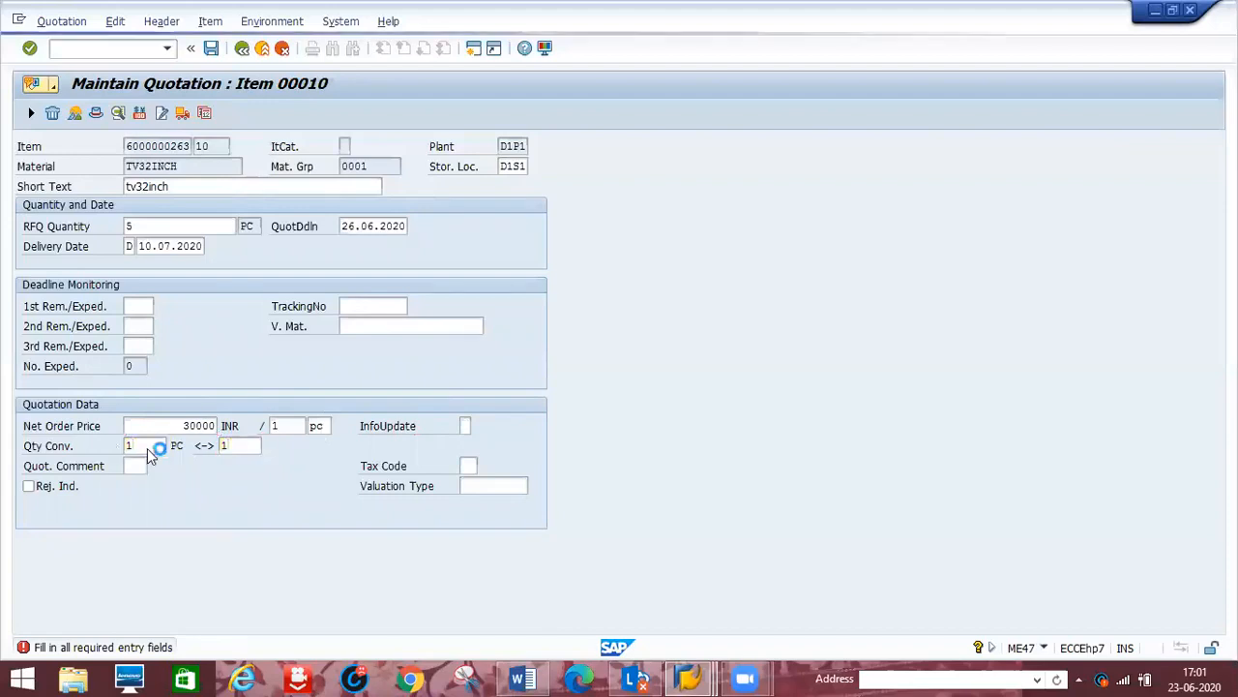
{"action": "key", "text": "Return"}
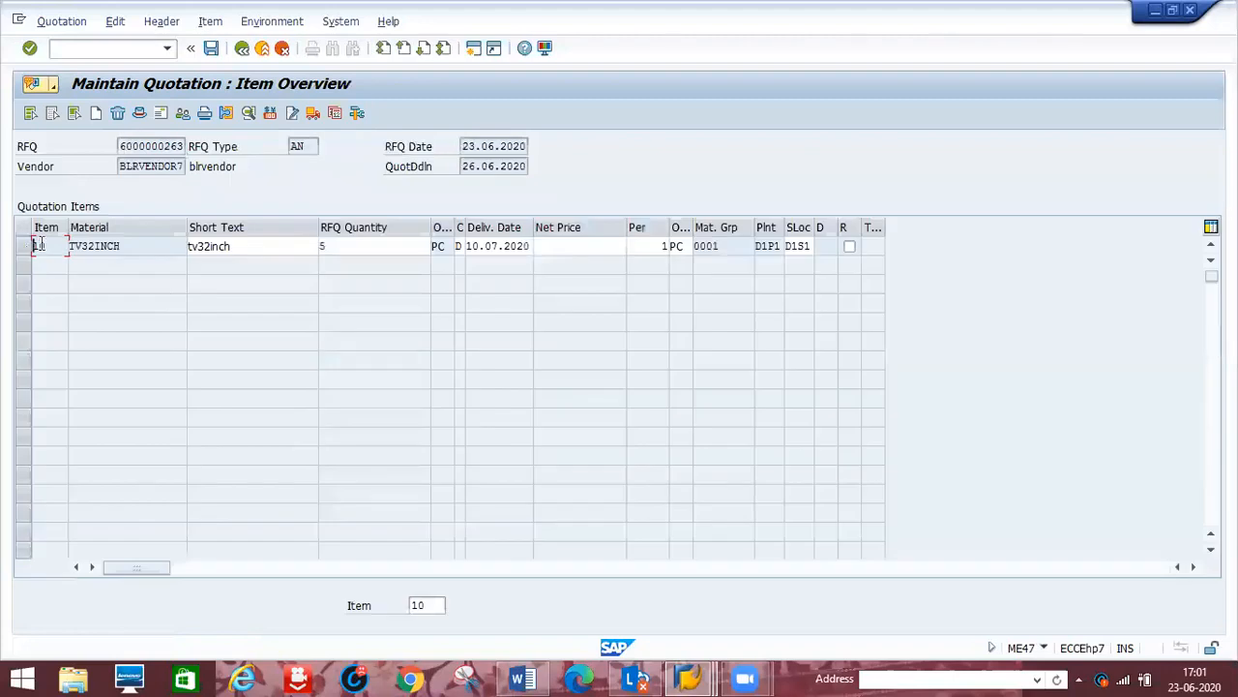
{"action": "left_click", "coordinate": [21, 248]}
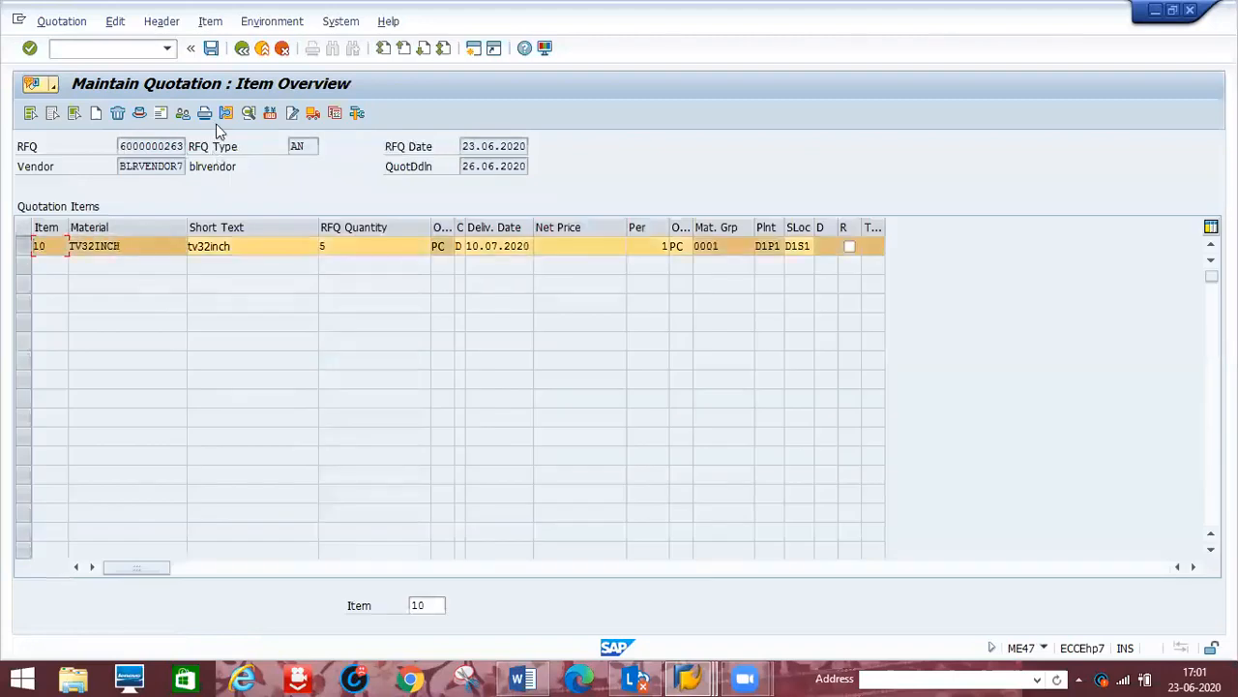
{"action": "left_click", "coordinate": [271, 114]}
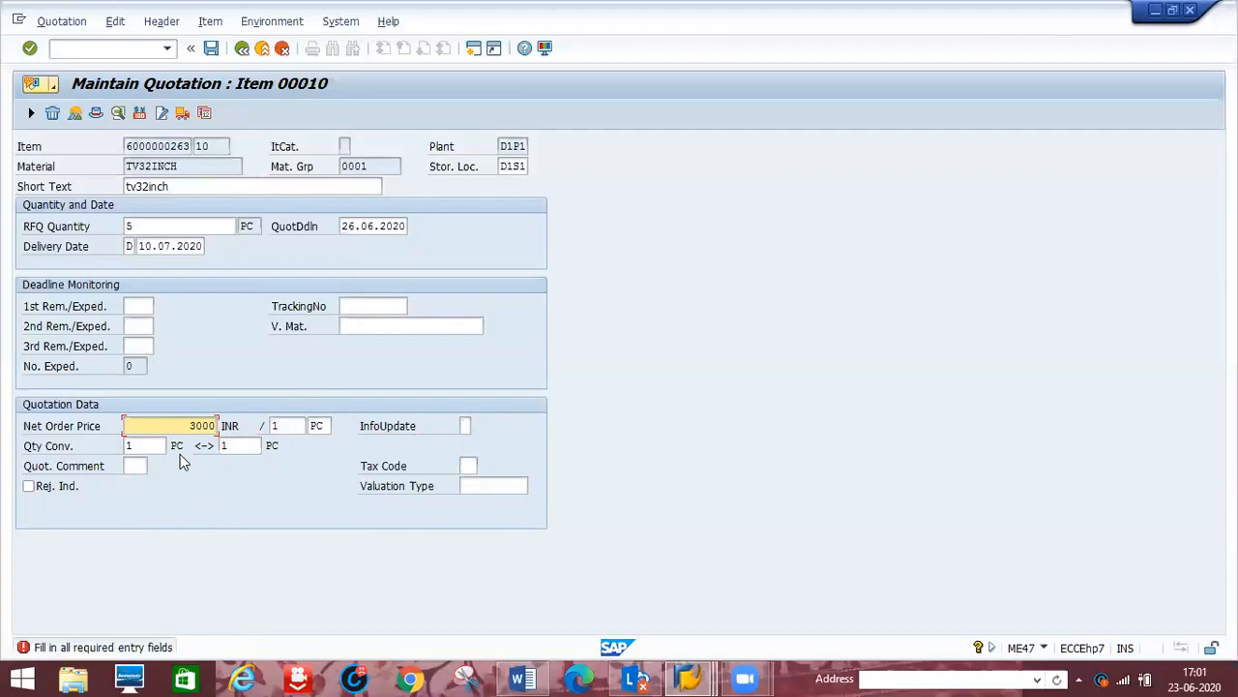
{"action": "type", "text": "0"}
{"action": "key", "text": "Return"}
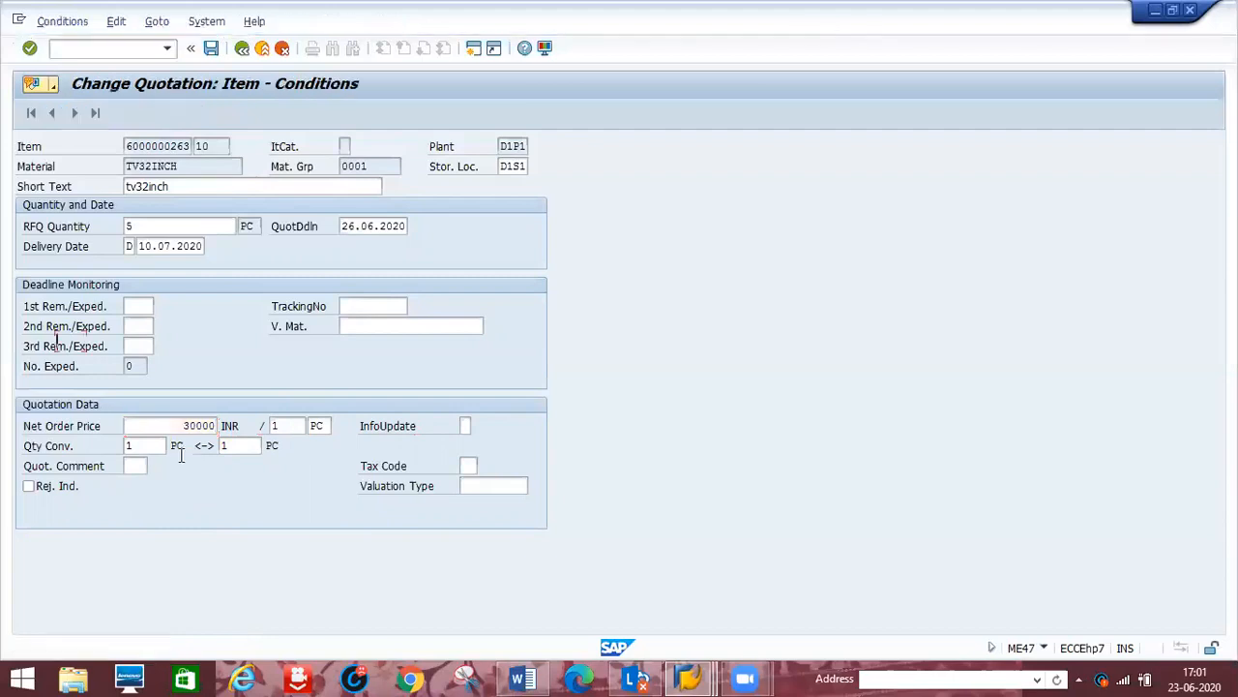
Enter condition type PB00 with an amount of 30000 in the item's pricing elements
{"action": "type", "text": "p"}
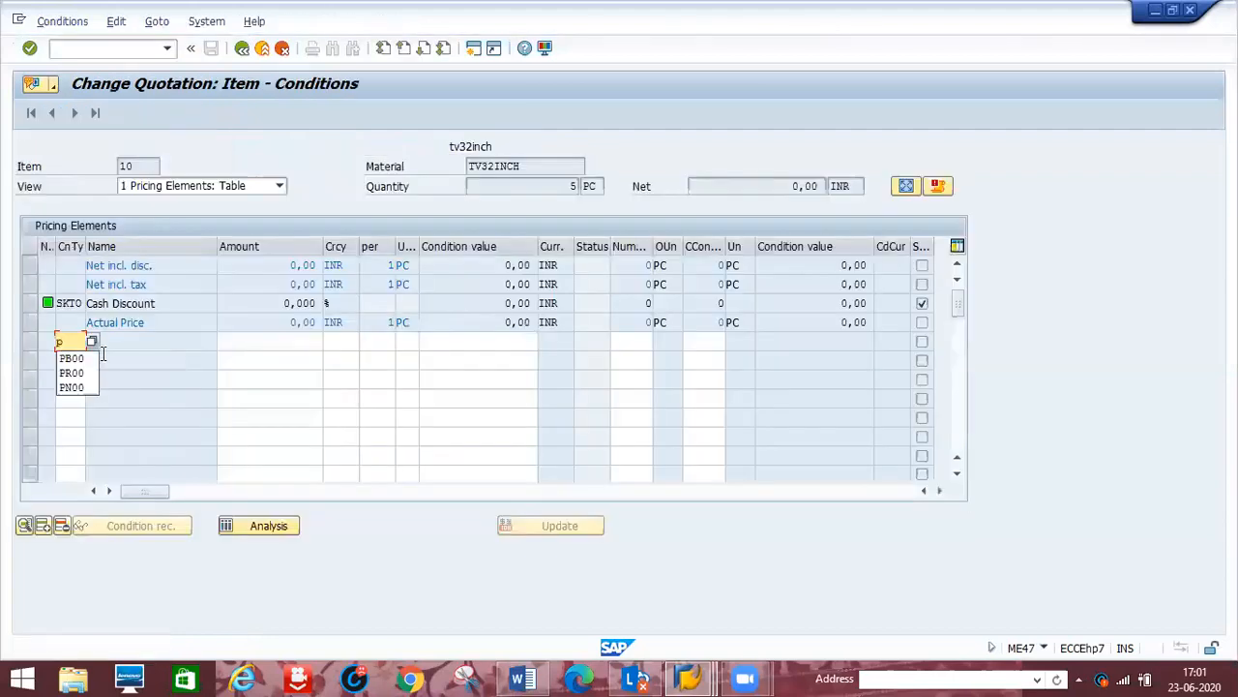
{"action": "type", "text": "b00"}
{"action": "key", "text": "Tab"}
{"action": "type", "text": "30000"}
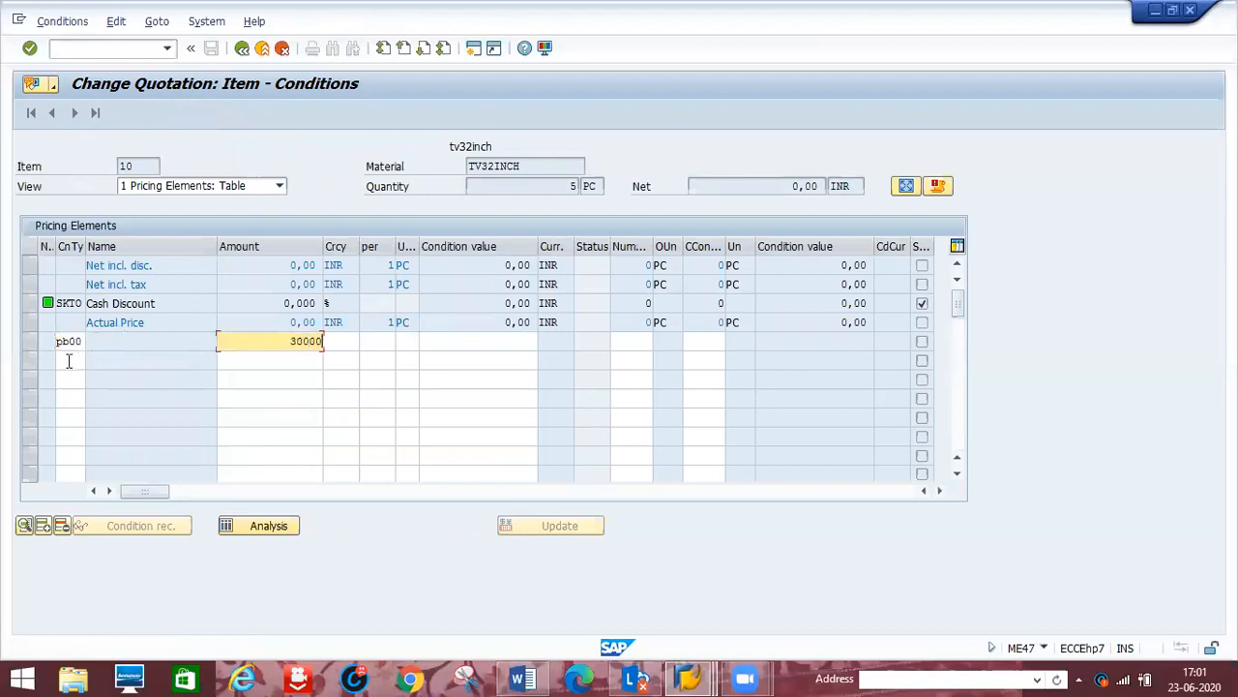
Add discount condition RA00 at 3 percent below the gross price and apply the pricing entries
{"action": "left_click", "coordinate": [68, 361]}
{"action": "type", "text": "ra"}
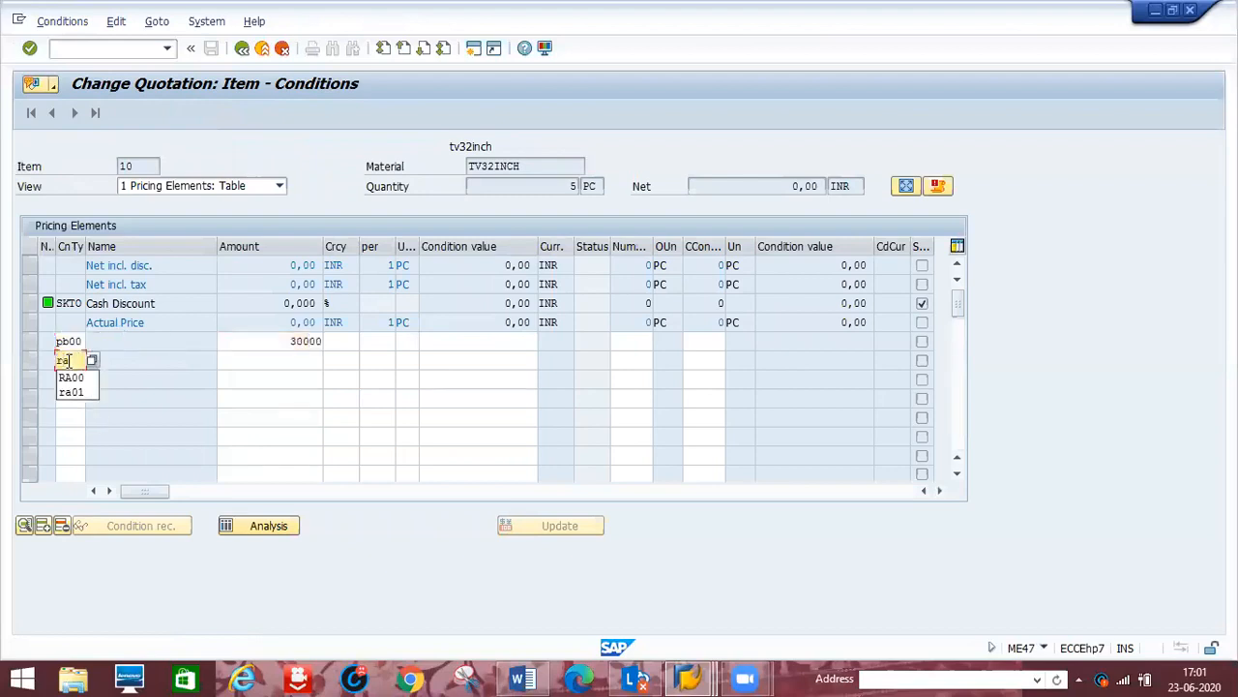
{"action": "type", "text": "00"}
{"action": "key", "text": "Tab"}
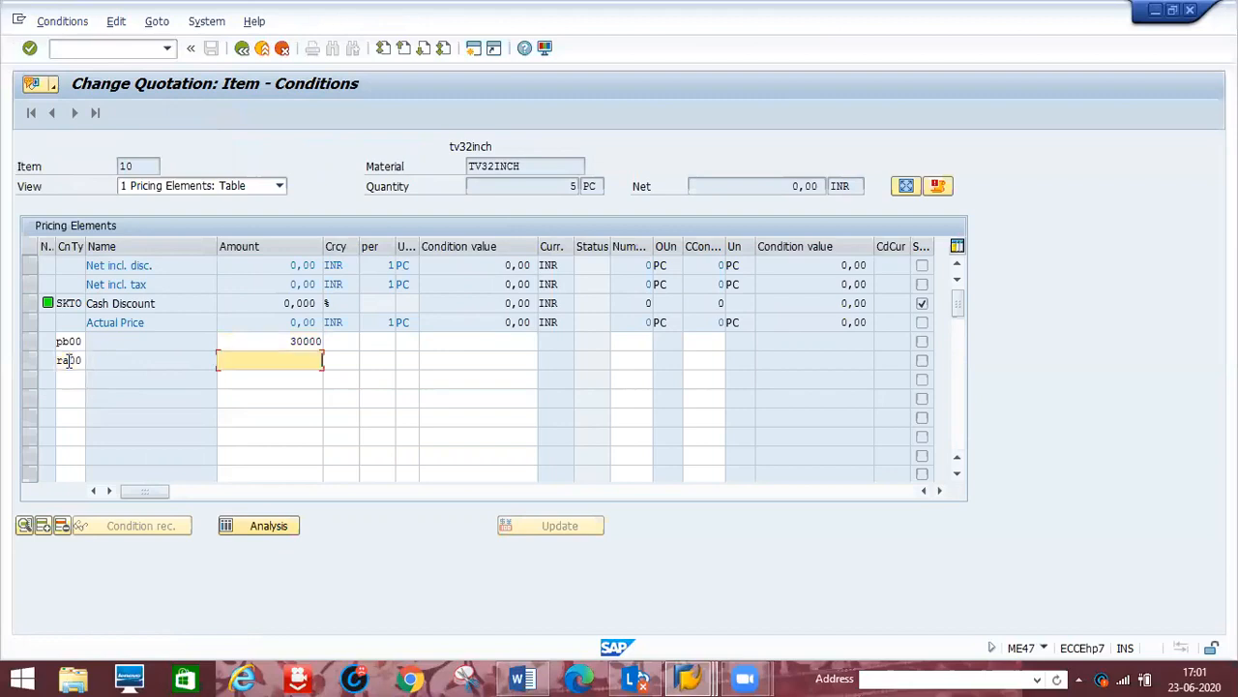
{"action": "type", "text": "3"}
{"action": "key", "text": "Return"}
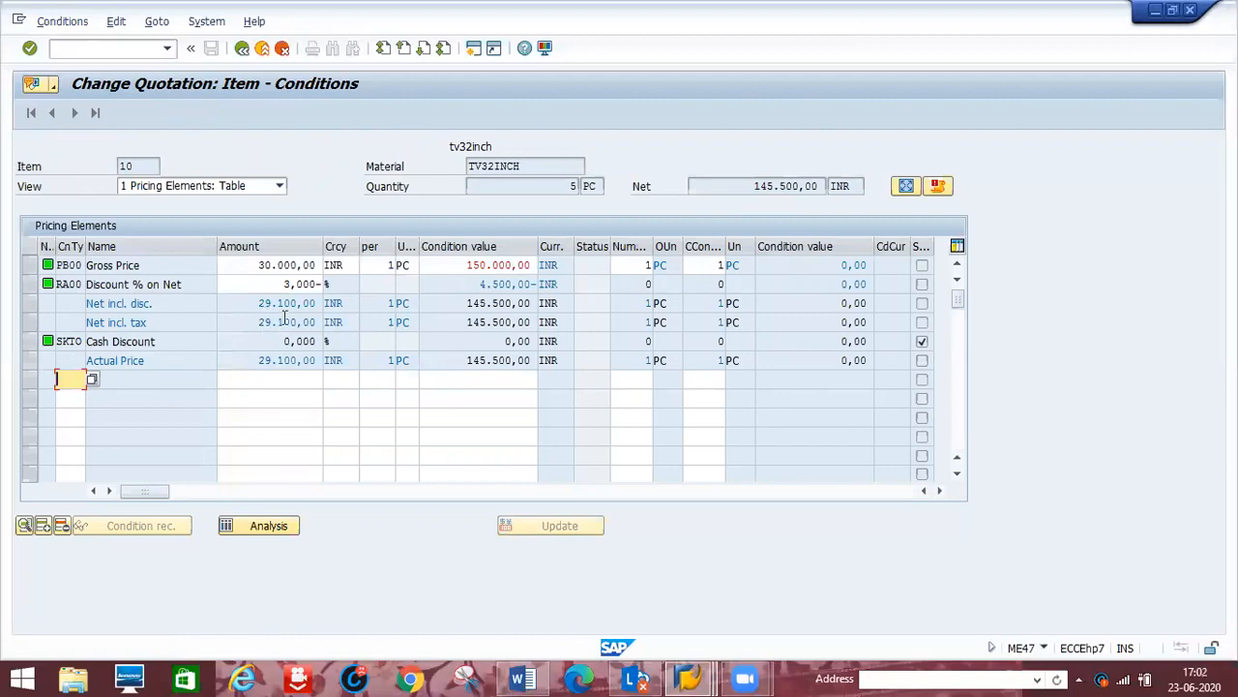
{"action": "left_click", "coordinate": [242, 48]}
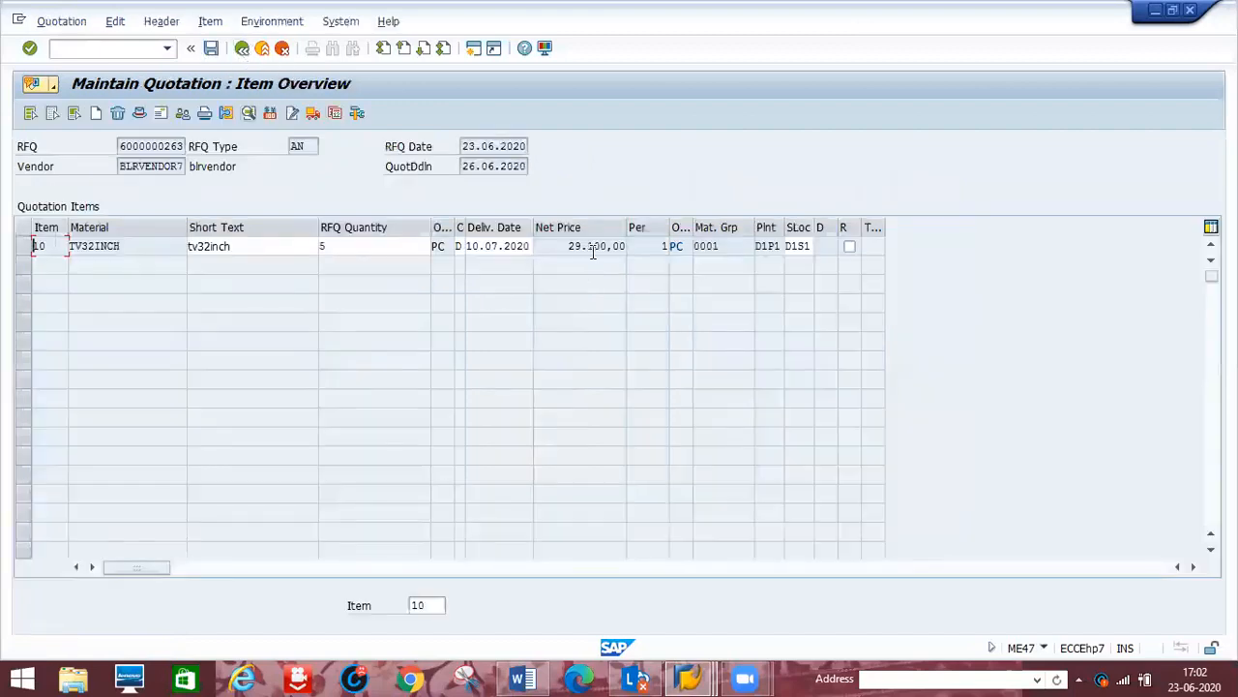
{"action": "left_click", "coordinate": [211, 49]}
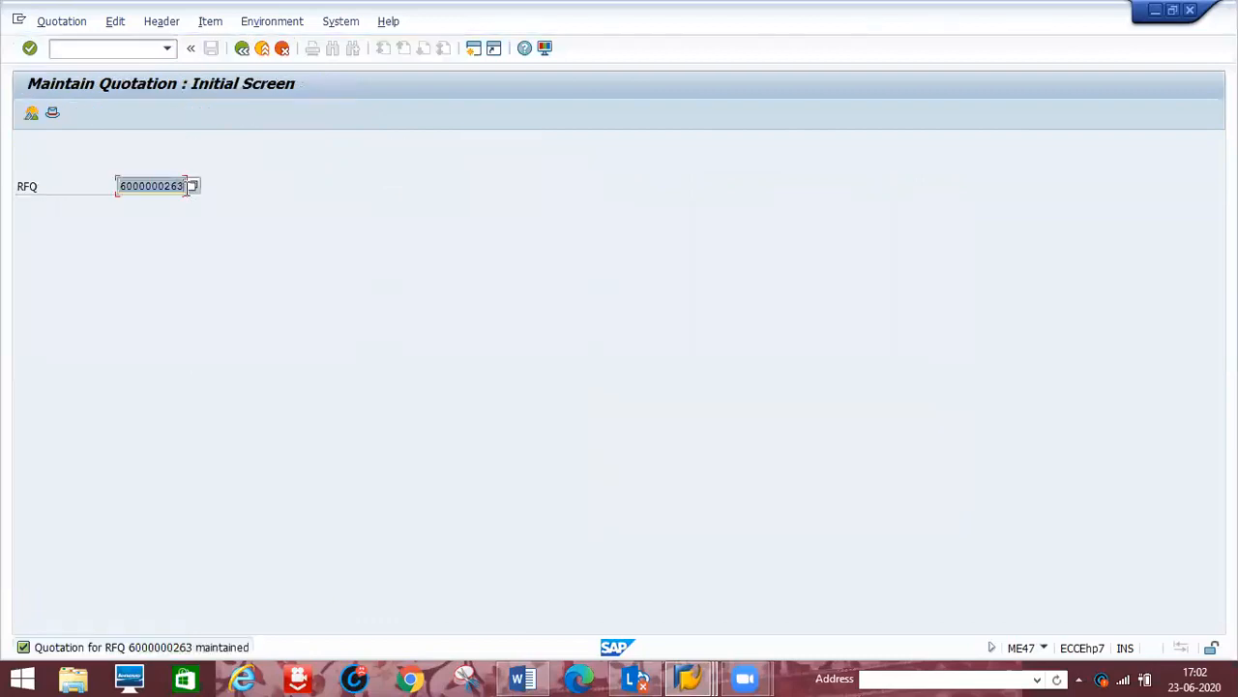
{"action": "left_click", "coordinate": [186, 186]}
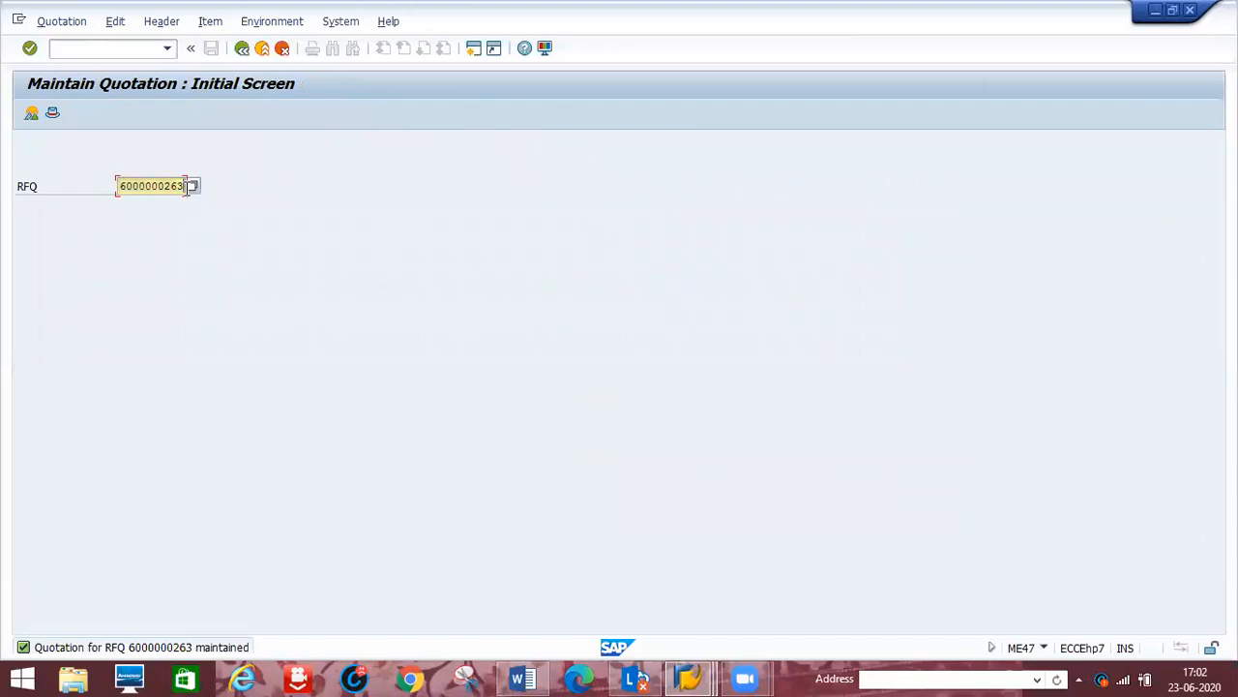
{"action": "key", "text": "BackSpace"}
{"action": "type", "text": "4"}
{"action": "key", "text": "Return"}
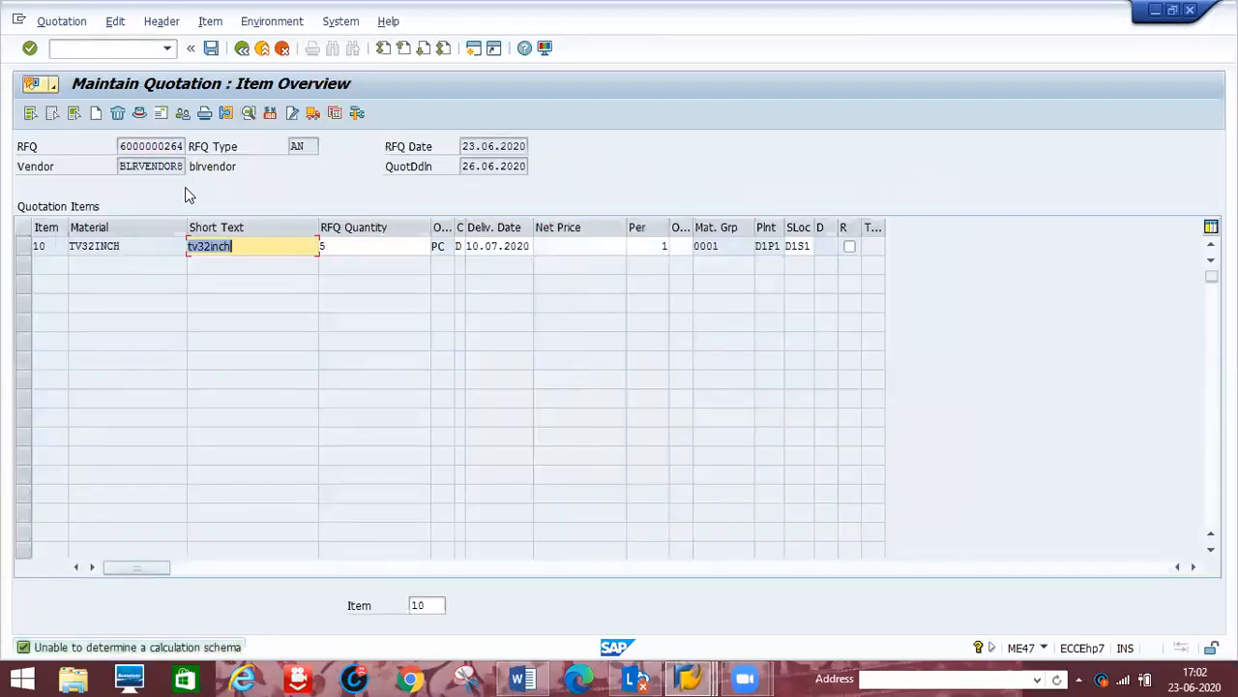
Enter a net order price of 30000 INR per 1 pc with a 1 to 1 quantity conversion for item 10 and open its pricing conditions
{"action": "left_click", "coordinate": [41, 245]}
{"action": "left_click", "coordinate": [41, 246]}
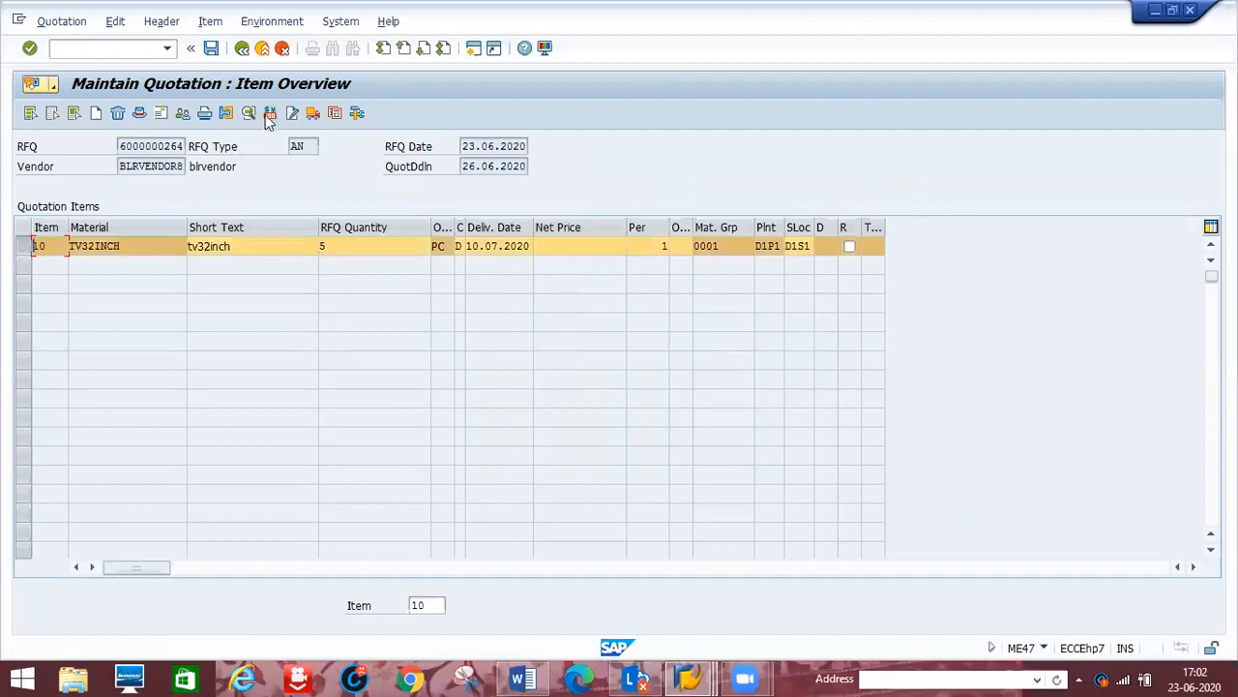
{"action": "left_click", "coordinate": [268, 114]}
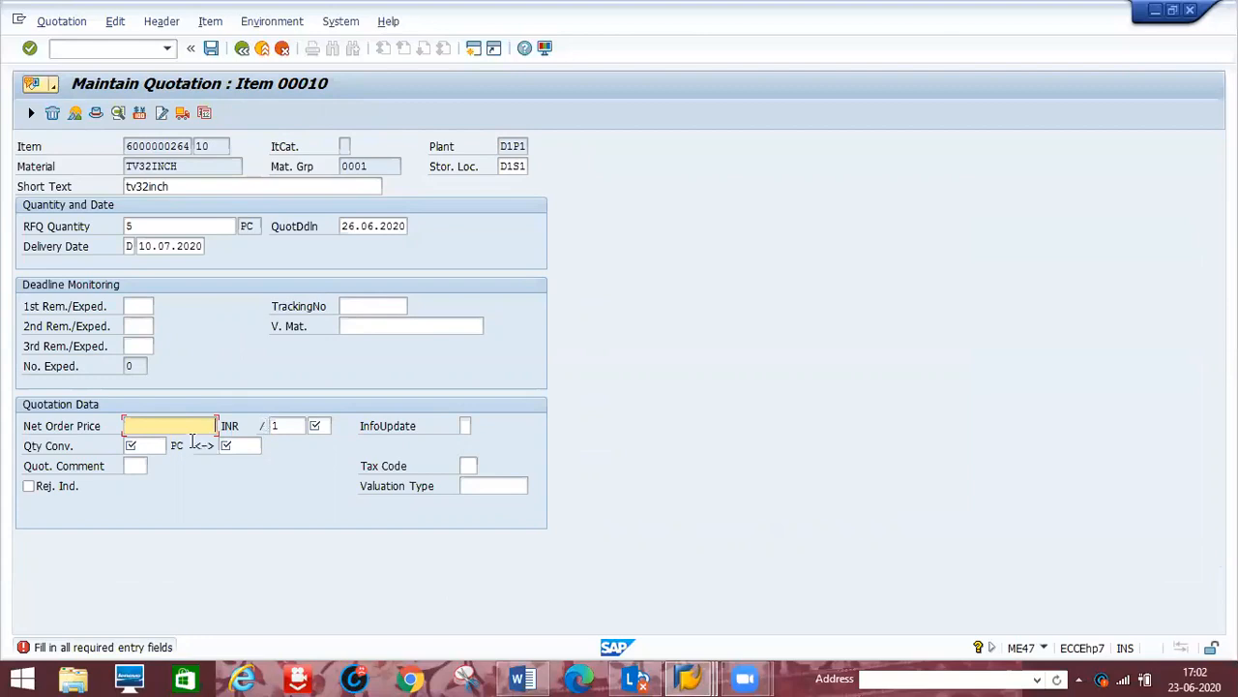
{"action": "type", "text": "30000"}
{"action": "key", "text": "Tab"}
{"action": "key", "text": "Tab"}
{"action": "type", "text": "pc"}
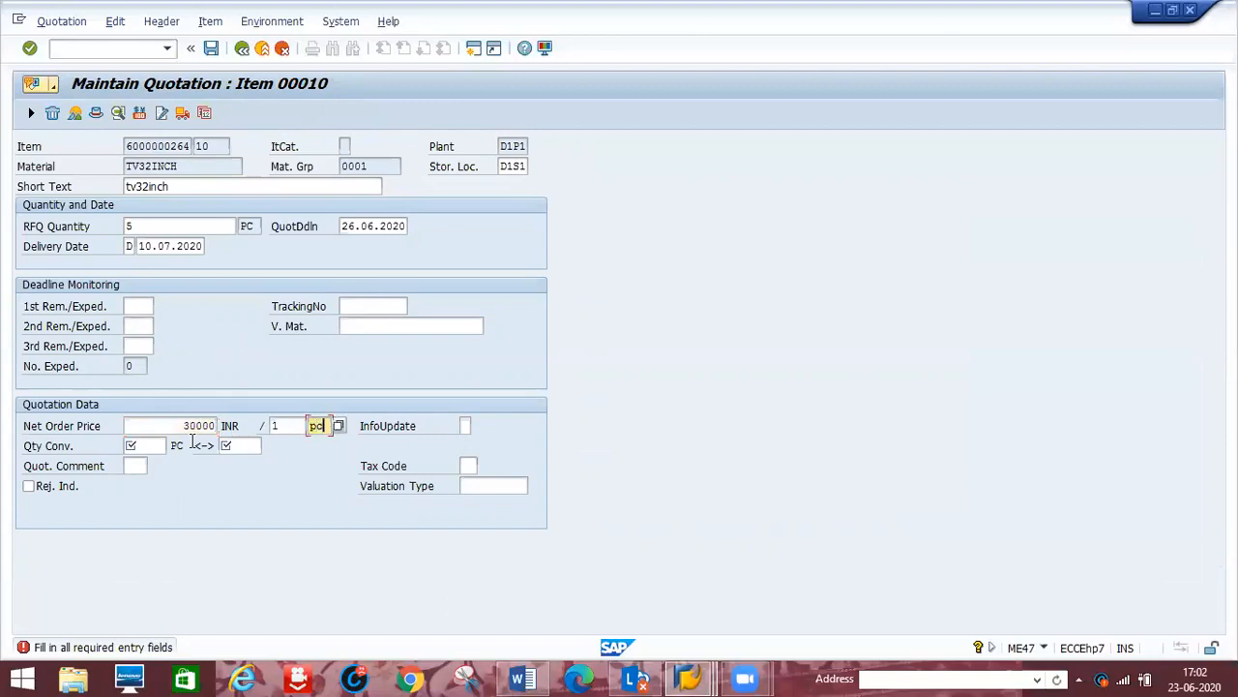
{"action": "key", "text": "Tab"}
{"action": "key", "text": "Tab"}
{"action": "type", "text": "1"}
{"action": "key", "text": "Tab"}
{"action": "type", "text": "1"}
{"action": "key", "text": "Return"}
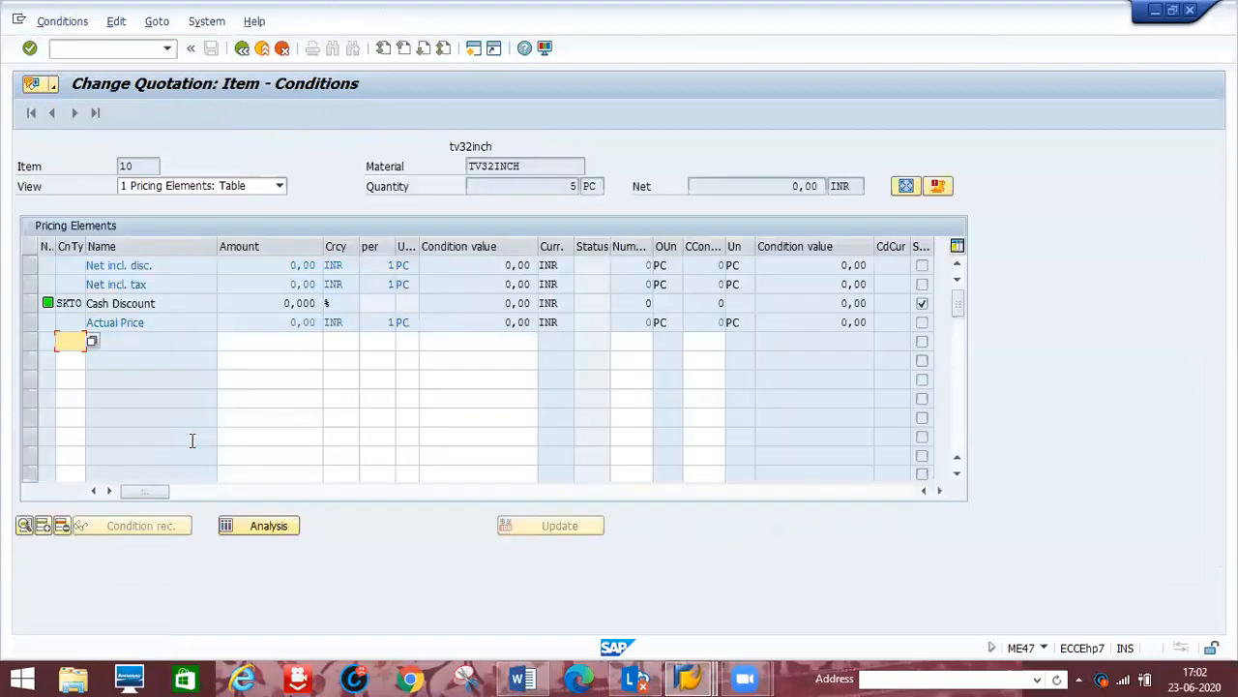
{"action": "type", "text": "pb"}
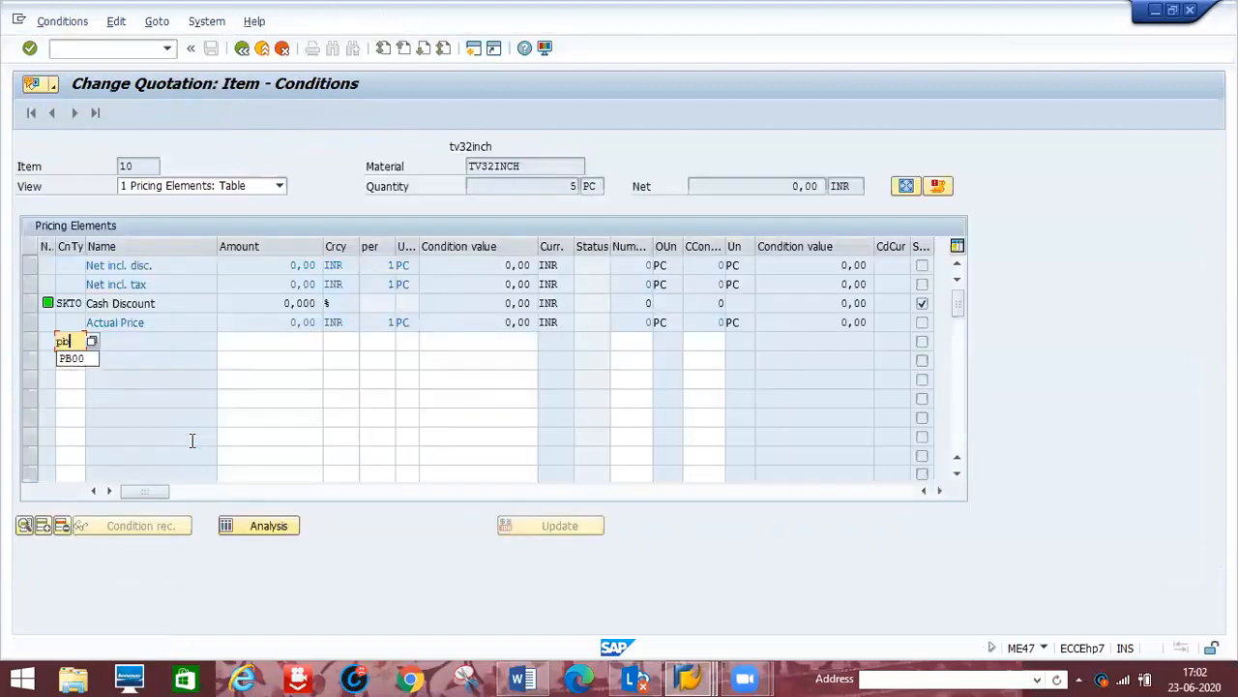
{"action": "type", "text": "00"}
{"action": "key", "text": "Tab"}
{"action": "type", "text": "3000"}
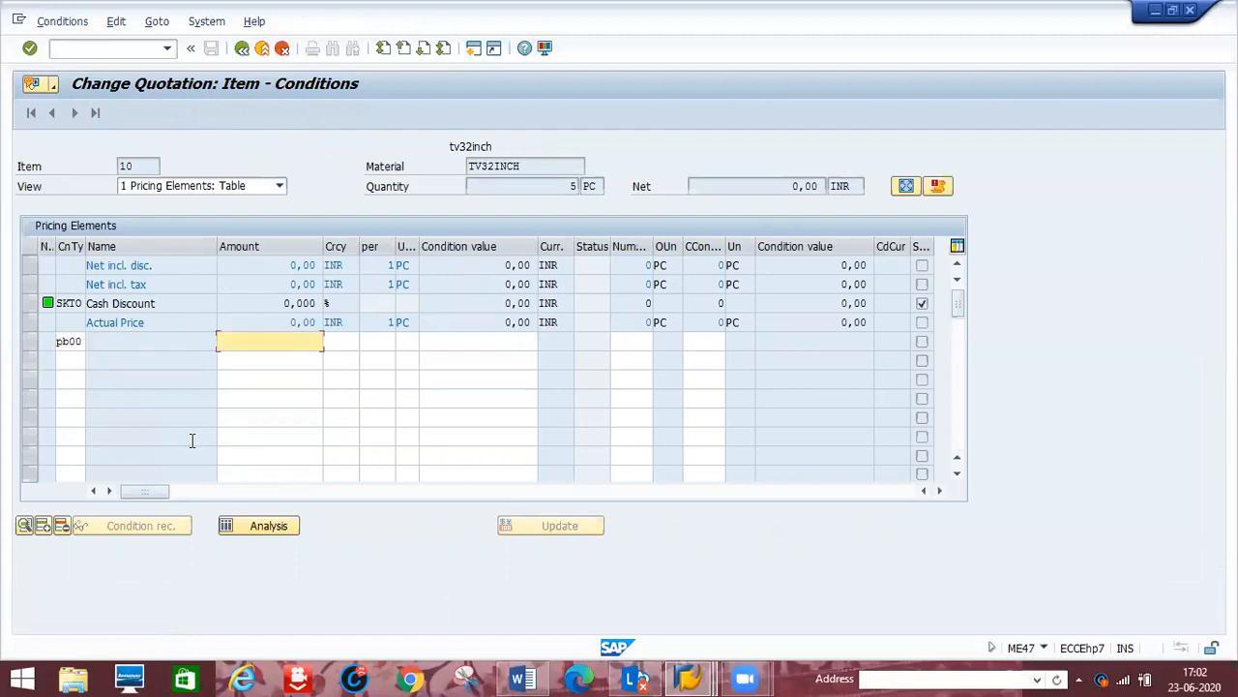
{"action": "type", "text": "0"}
{"action": "left_click", "coordinate": [69, 365]}
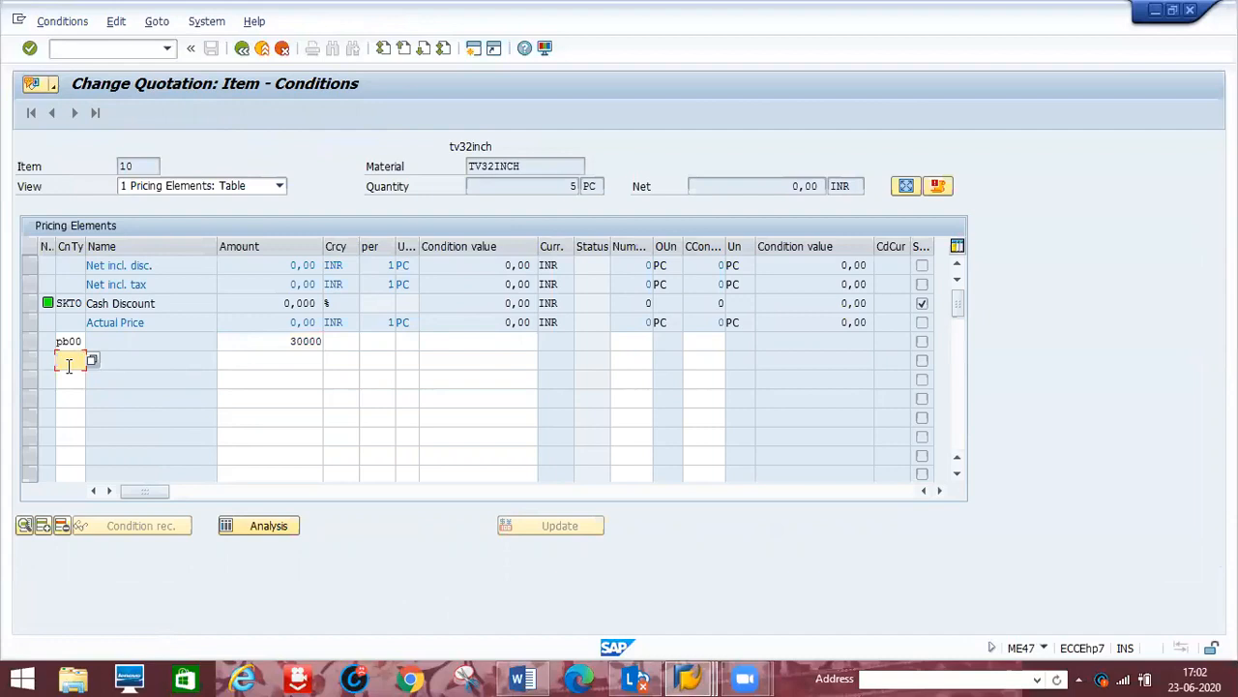
{"action": "type", "text": "r"}
{"action": "key", "text": "Tab"}
{"action": "type", "text": "4"}
{"action": "key", "text": "Return"}
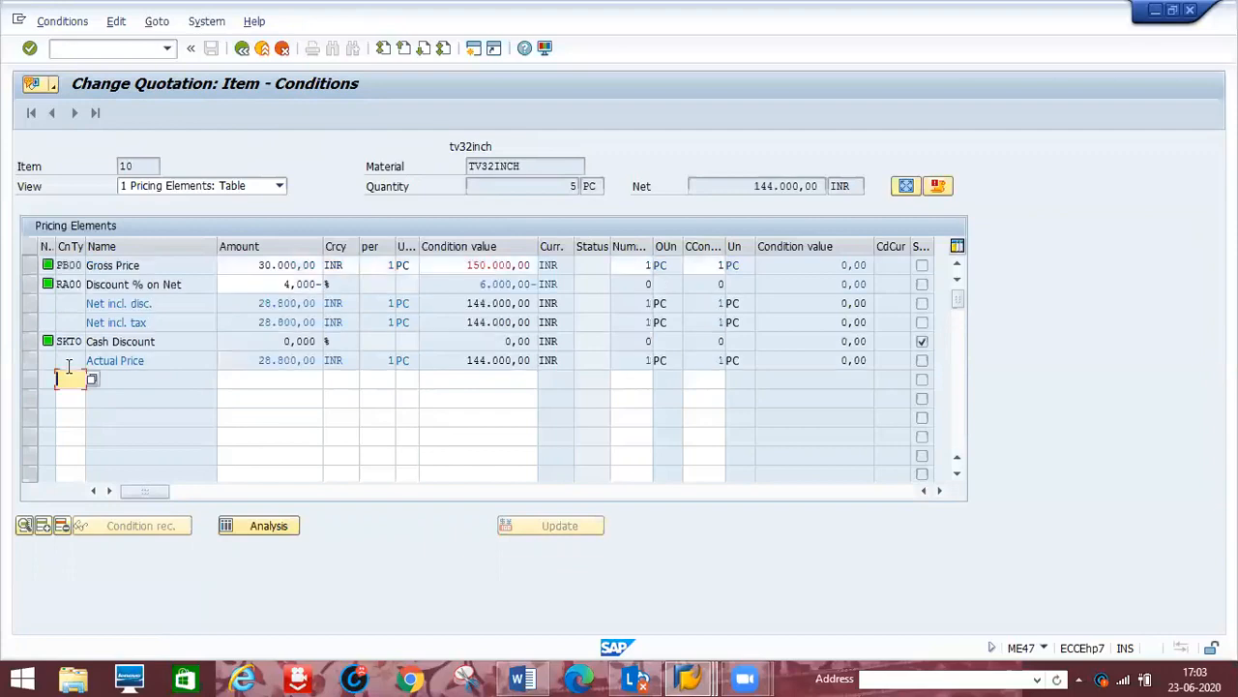
{"action": "left_click", "coordinate": [242, 48]}
{"action": "left_click", "coordinate": [211, 48]}
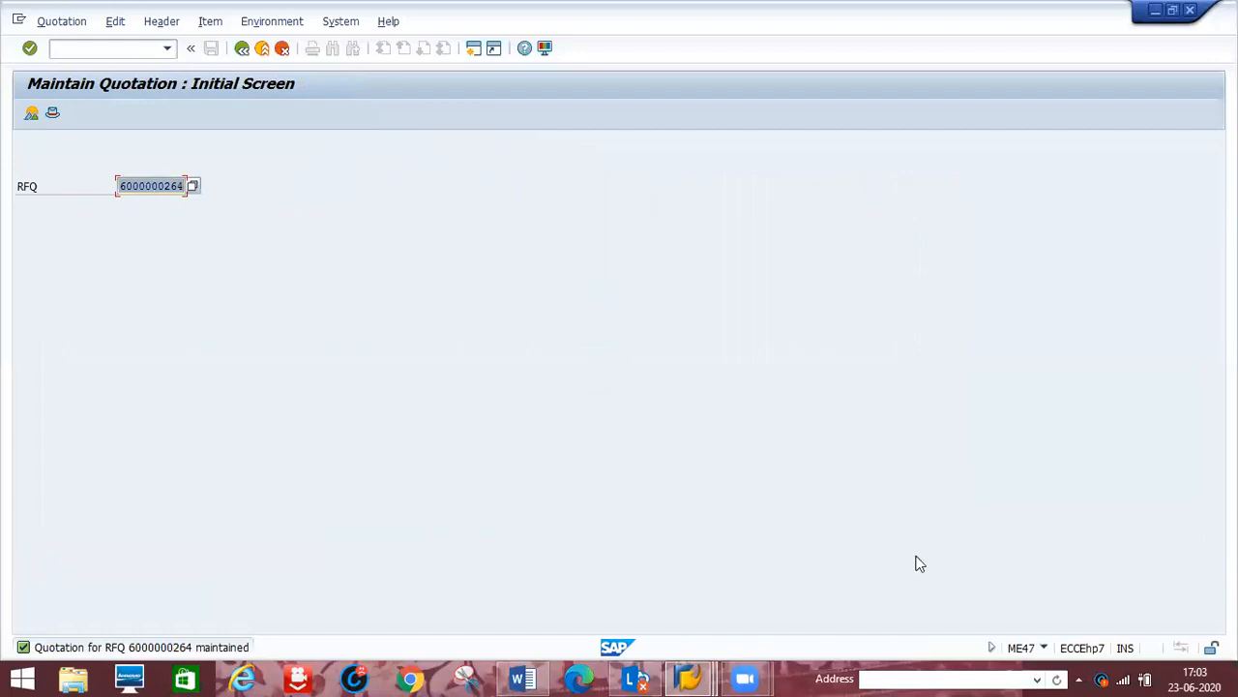
{"action": "left_click", "coordinate": [530, 678]}
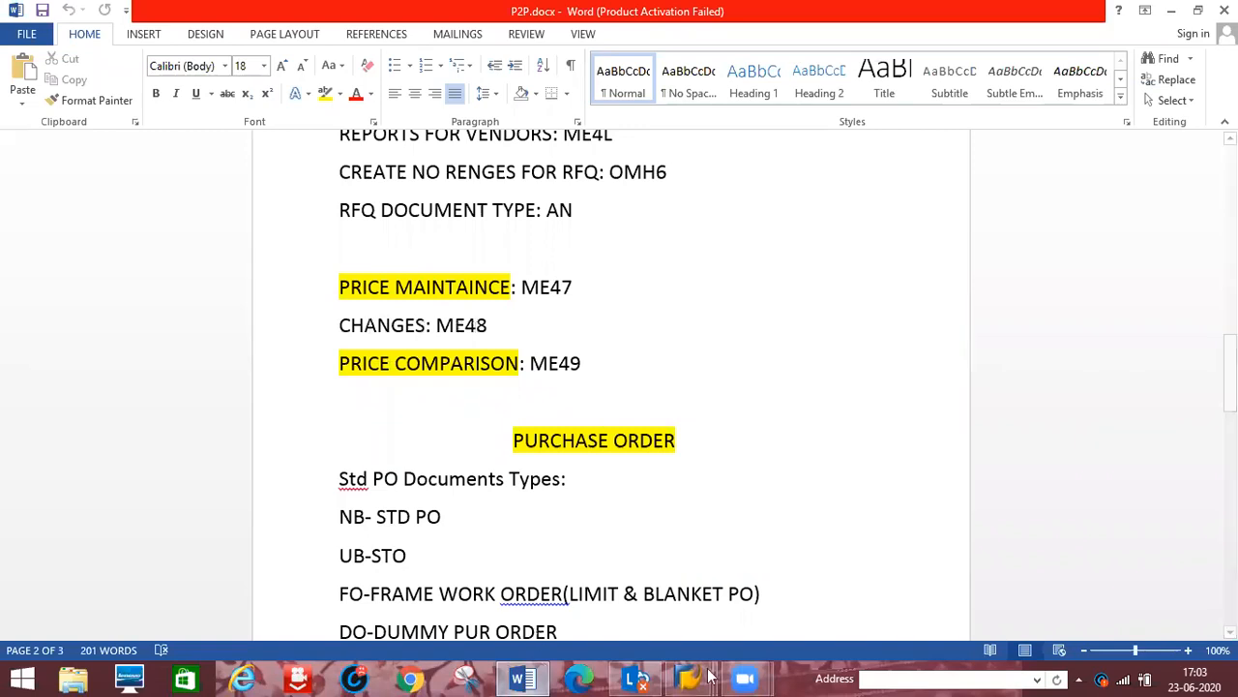
{"action": "mouse_move", "coordinate": [709, 675]}
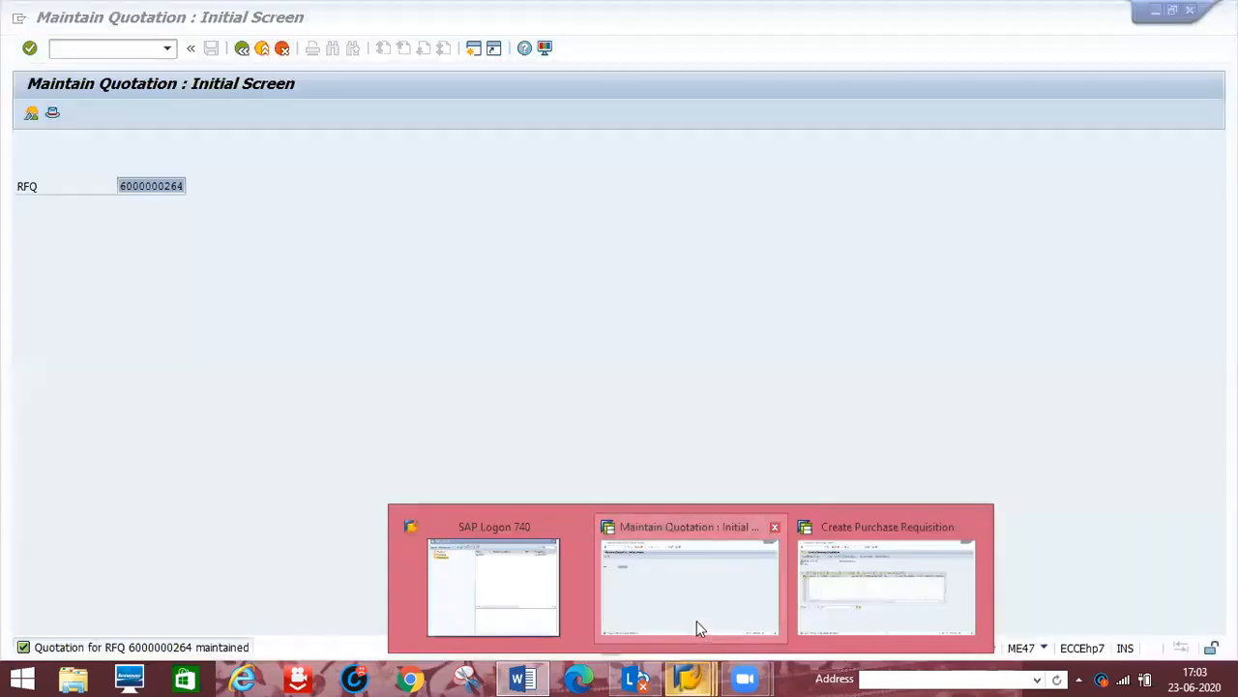
{"action": "left_click", "coordinate": [696, 620]}
{"action": "left_click", "coordinate": [92, 51]}
{"action": "type", "text": "/"}
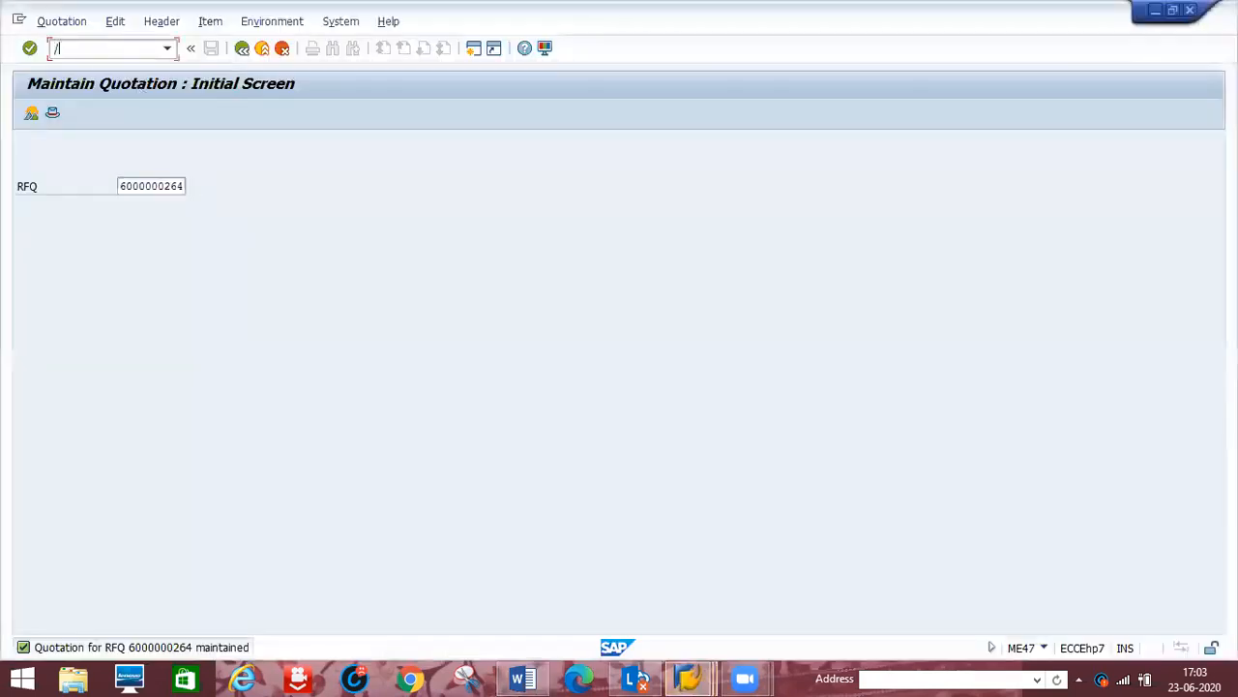
{"action": "type", "text": "nme48"}
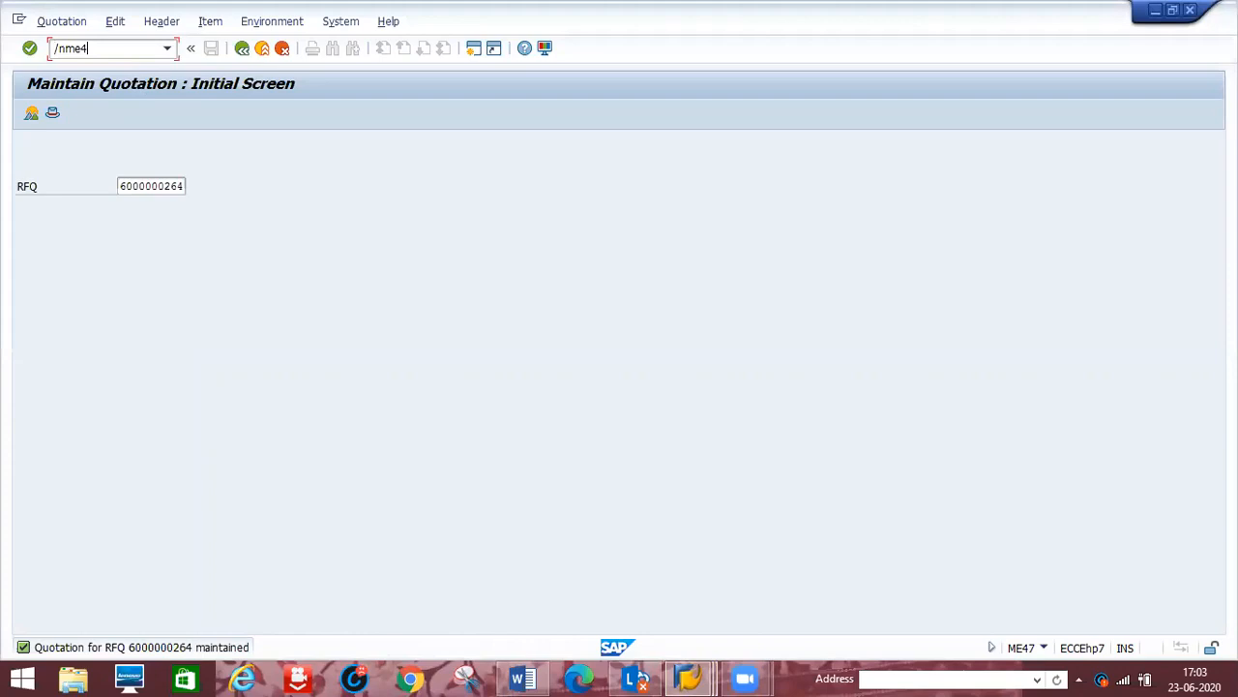
{"action": "key", "text": "Return"}
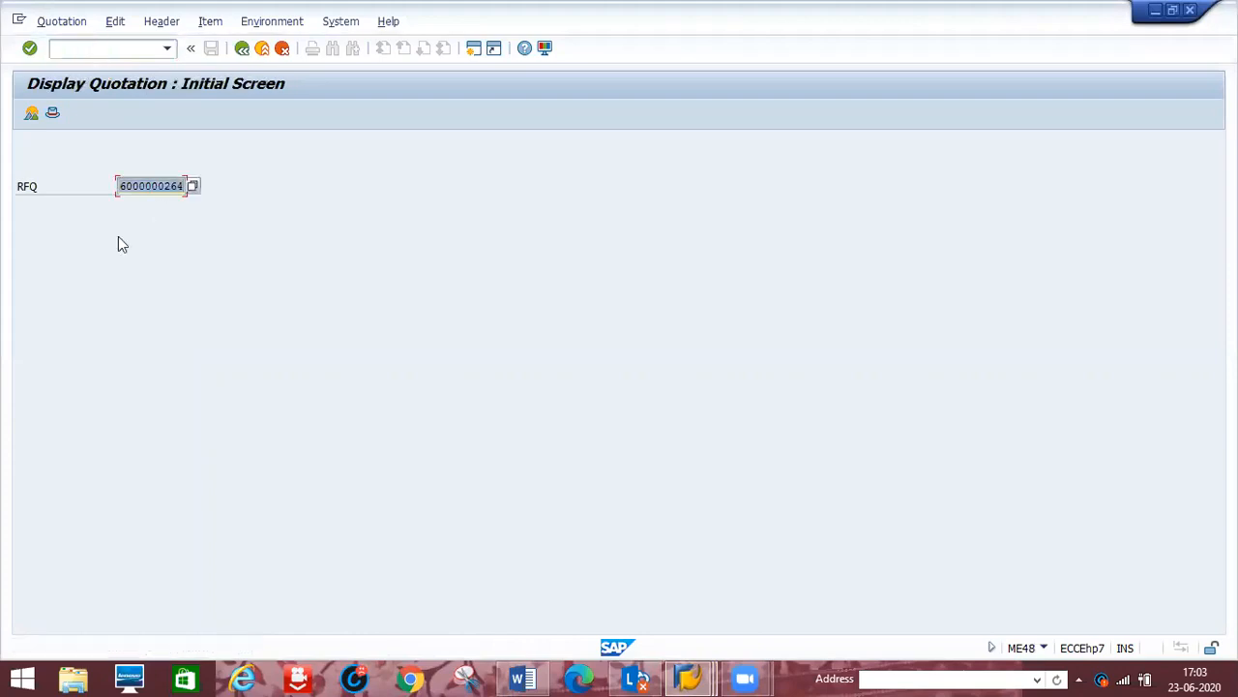
{"action": "key", "text": "Return"}
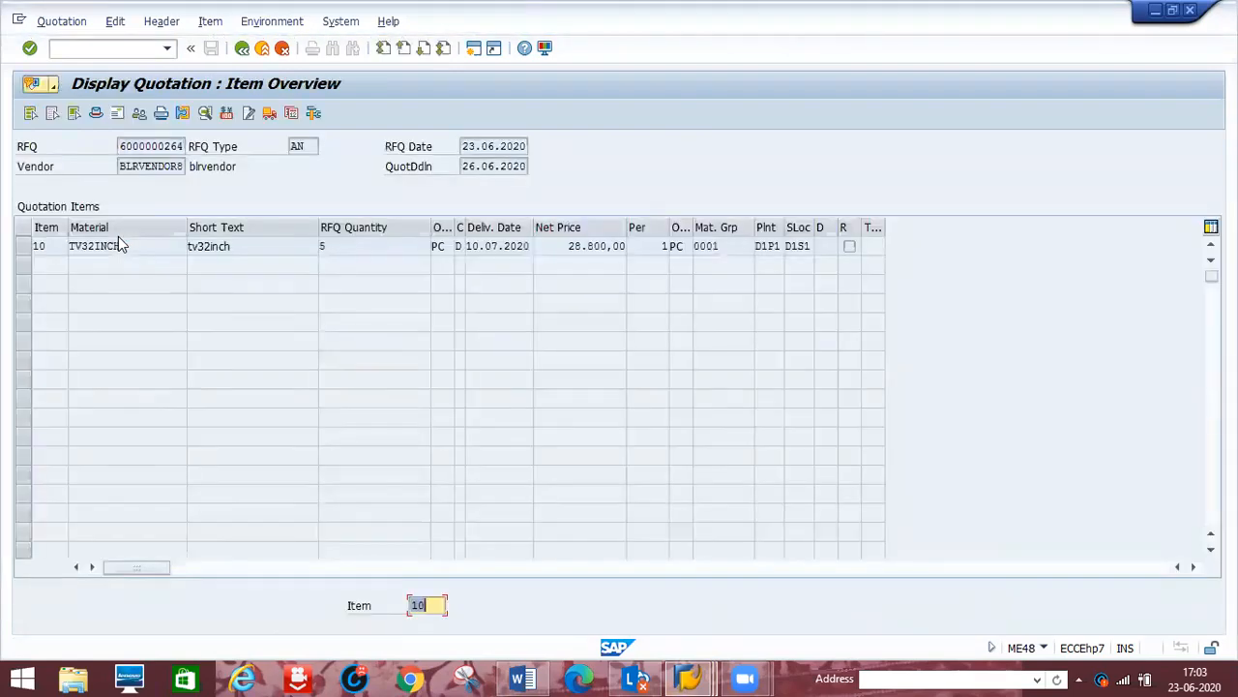
View the pricing conditions of item 10 in the displayed quotation and return to the item overview
{"action": "left_click", "coordinate": [24, 248]}
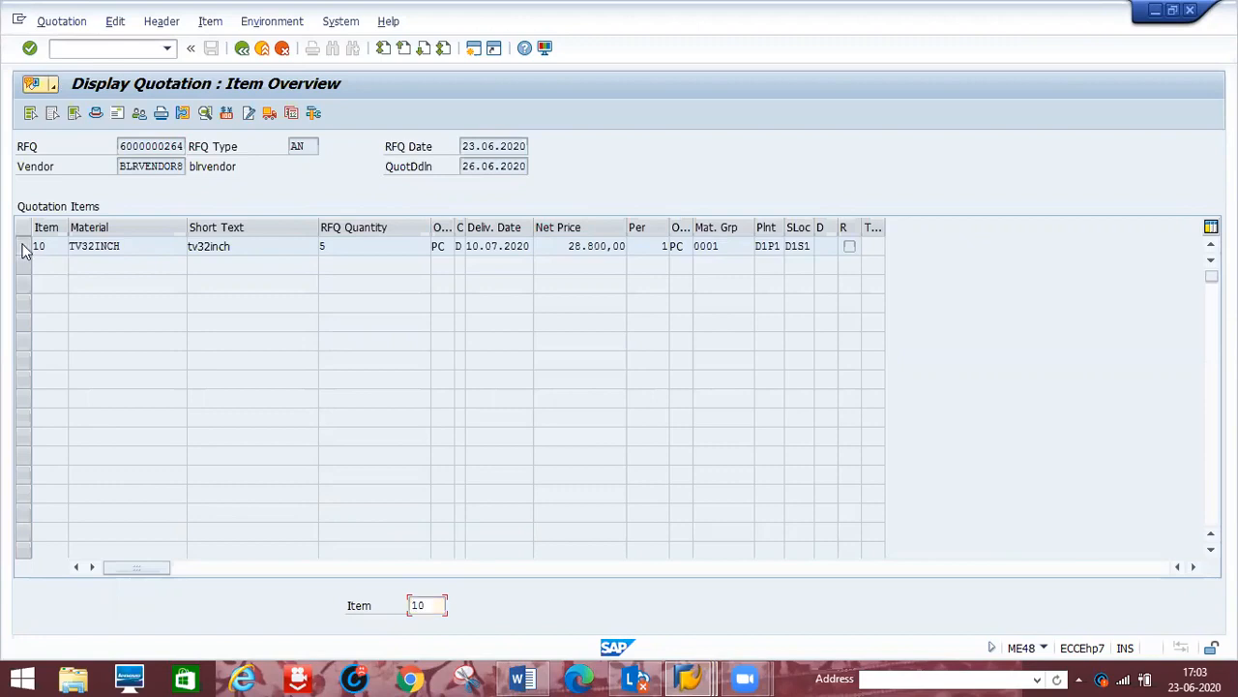
{"action": "left_click", "coordinate": [228, 114]}
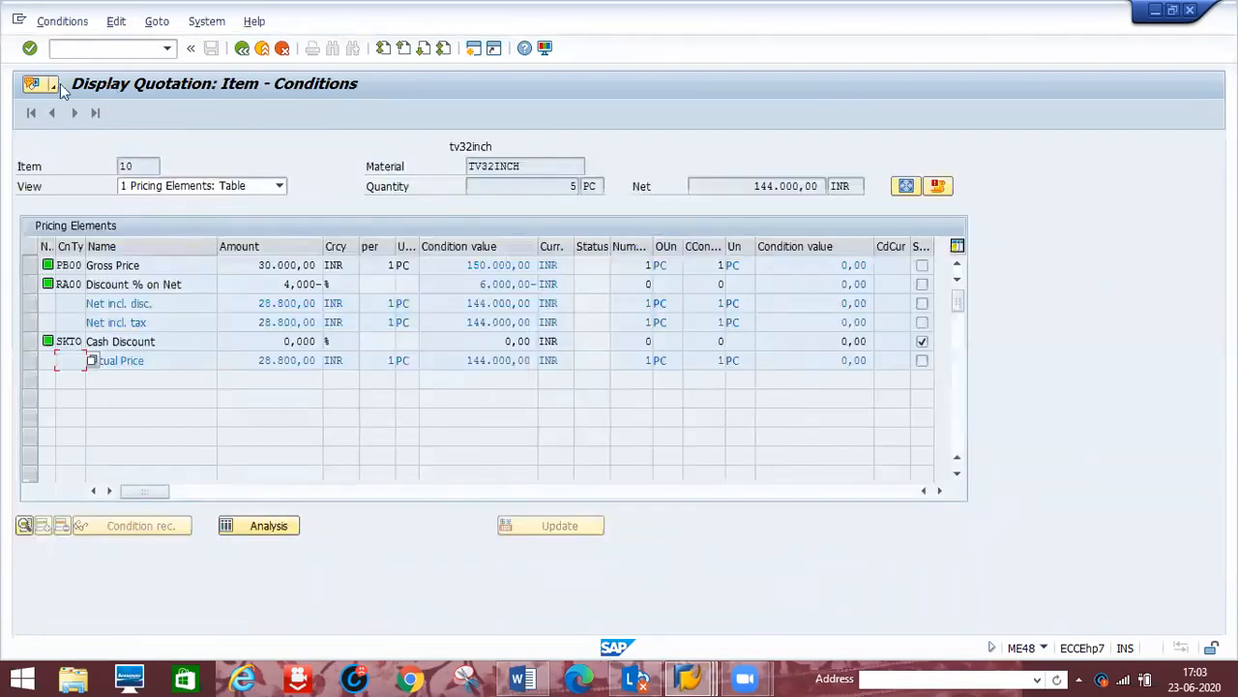
{"action": "left_click", "coordinate": [244, 55]}
{"action": "left_click", "coordinate": [114, 49]}
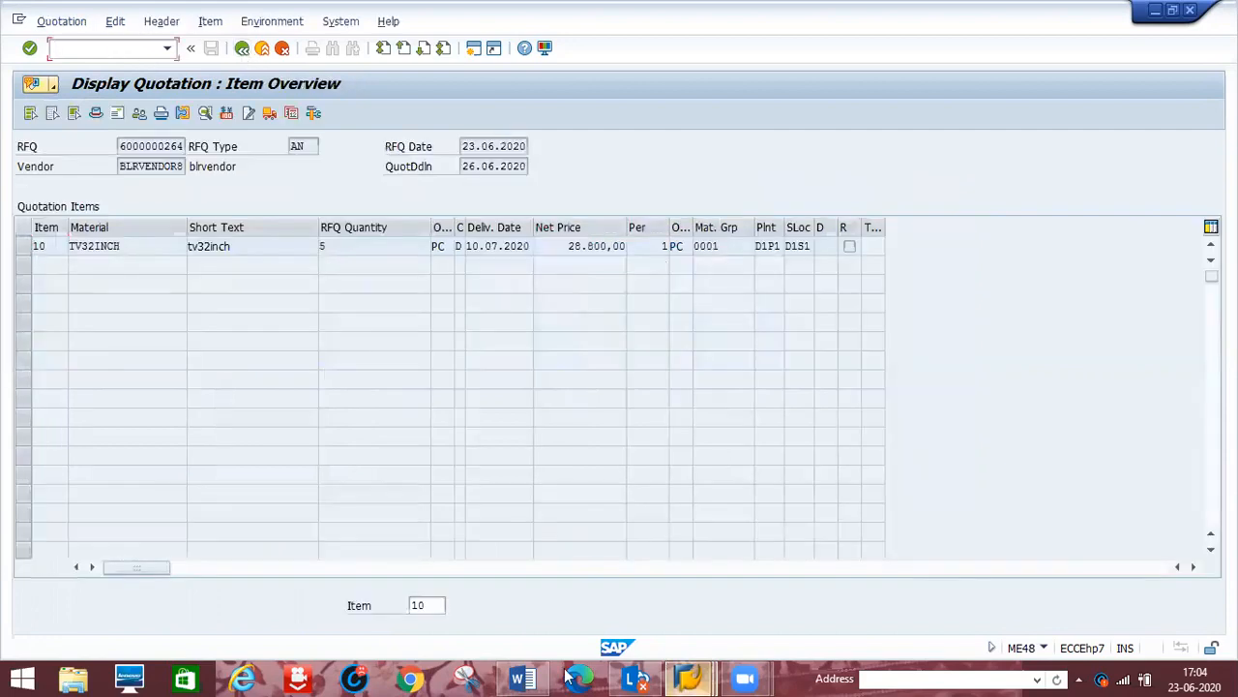
Switch to the P2P Word document and replace the label "CHANGES" before ME48 with "display"
{"action": "left_click", "coordinate": [522, 678]}
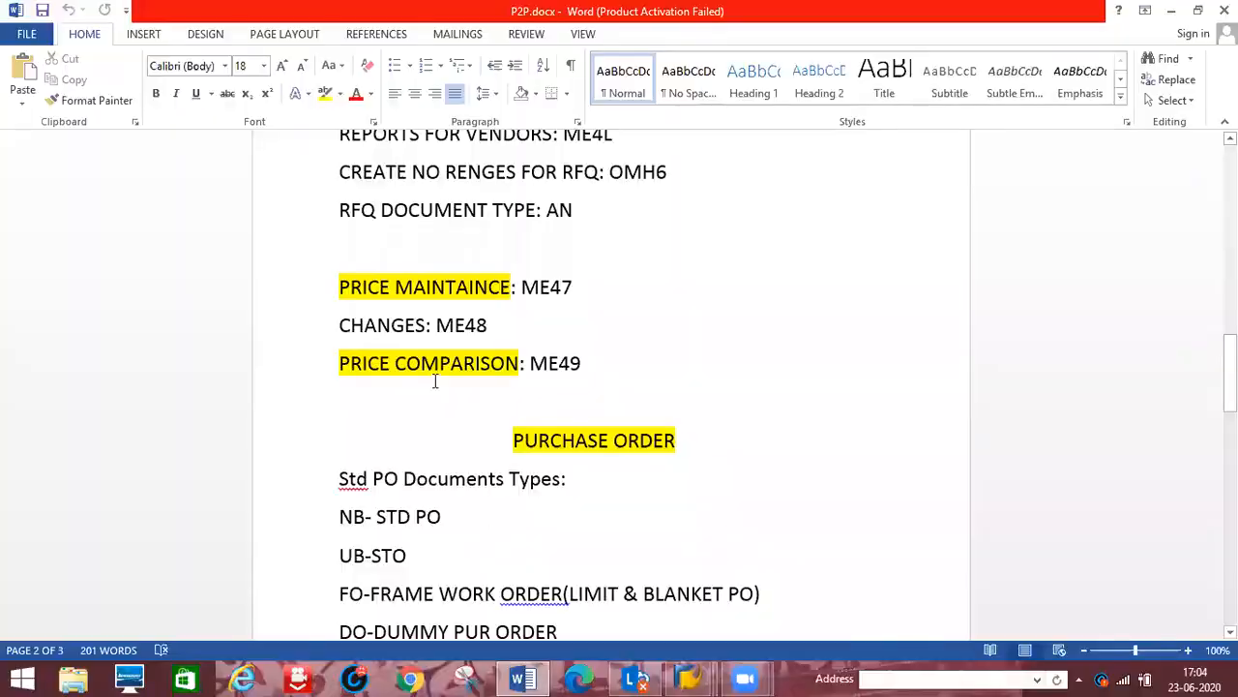
{"action": "left_click", "coordinate": [423, 325]}
{"action": "key", "text": "BackSpace"}
{"action": "key", "text": "BackSpace"}
{"action": "key", "text": "BackSpace"}
{"action": "key", "text": "BackSpace"}
{"action": "key", "text": "BackSpace"}
{"action": "key", "text": "BackSpace"}
{"action": "key", "text": "BackSpace"}
{"action": "type", "text": "diap"}
{"action": "key", "text": "BackSpace"}
{"action": "key", "text": "BackSpace"}
{"action": "type", "text": "splay"}
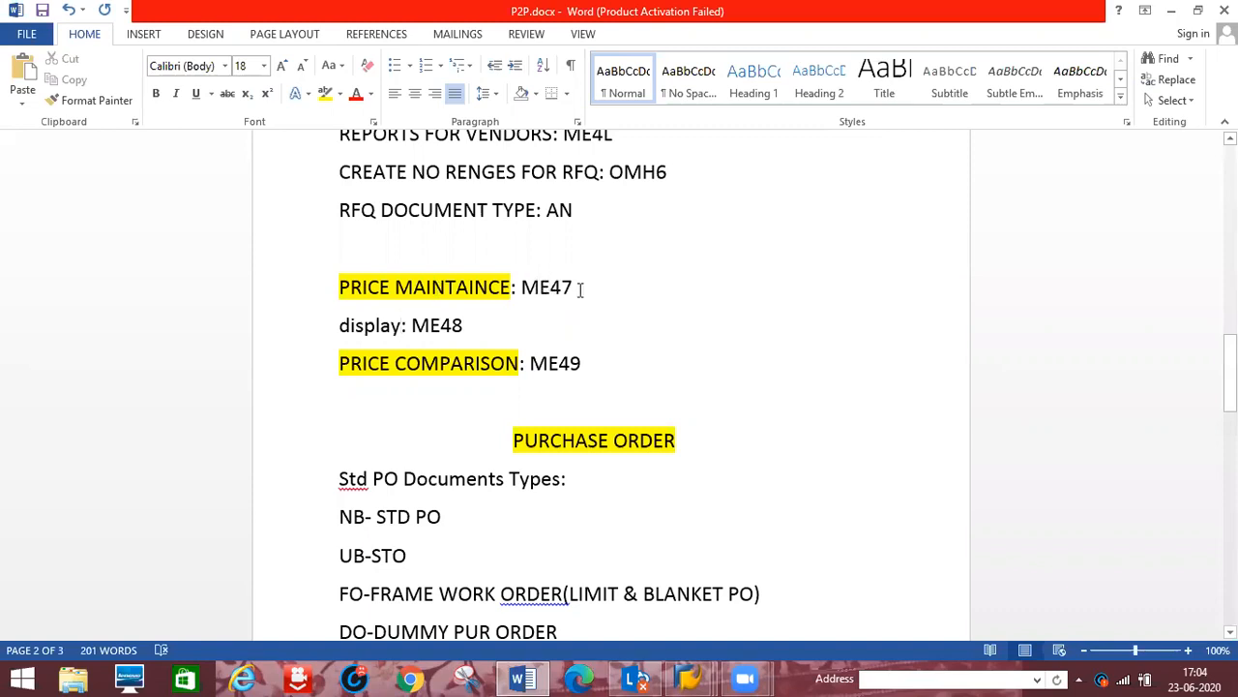
{"action": "key", "text": "alt"}
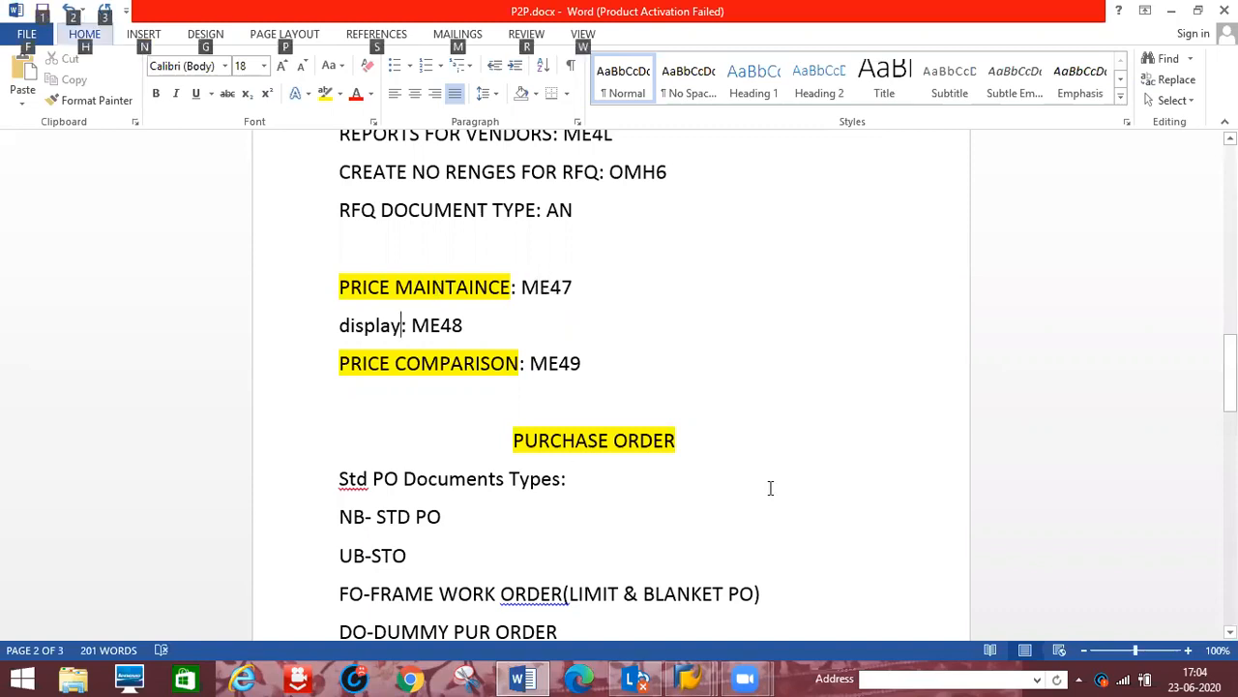
{"action": "key", "text": "alt+Tab"}
{"action": "left_click", "coordinate": [64, 47]}
{"action": "type", "text": "/nme"}
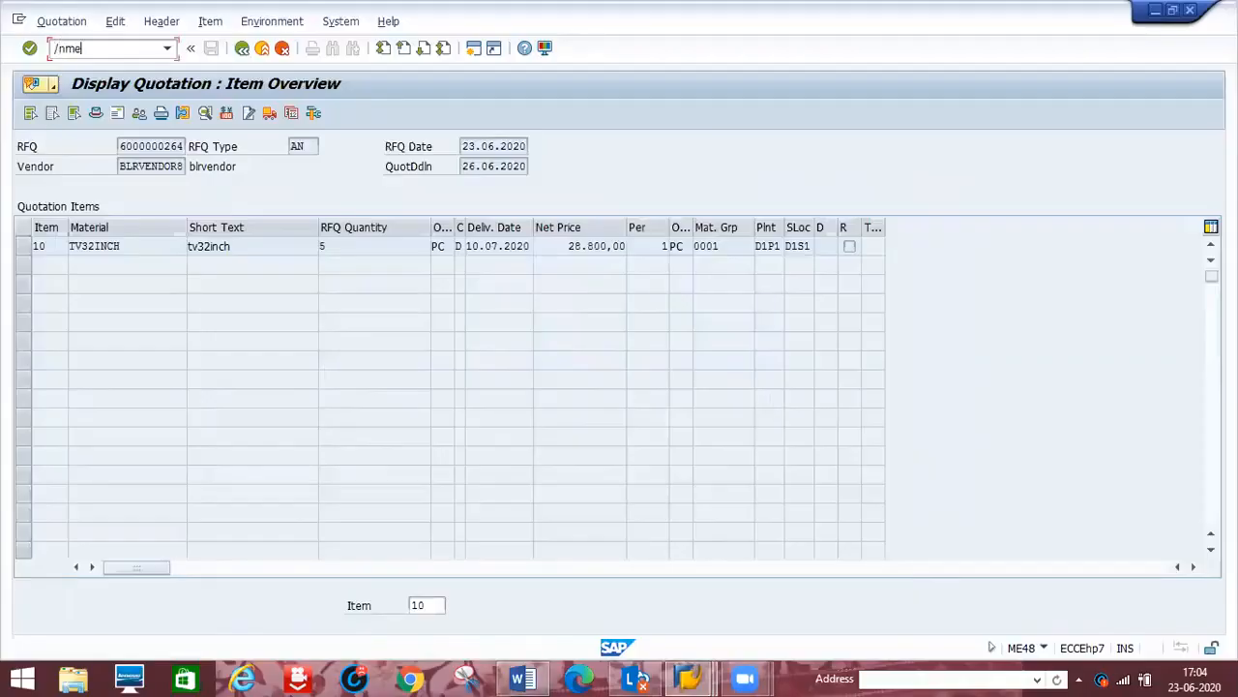
{"action": "type", "text": "47"}
{"action": "key", "text": "Return"}
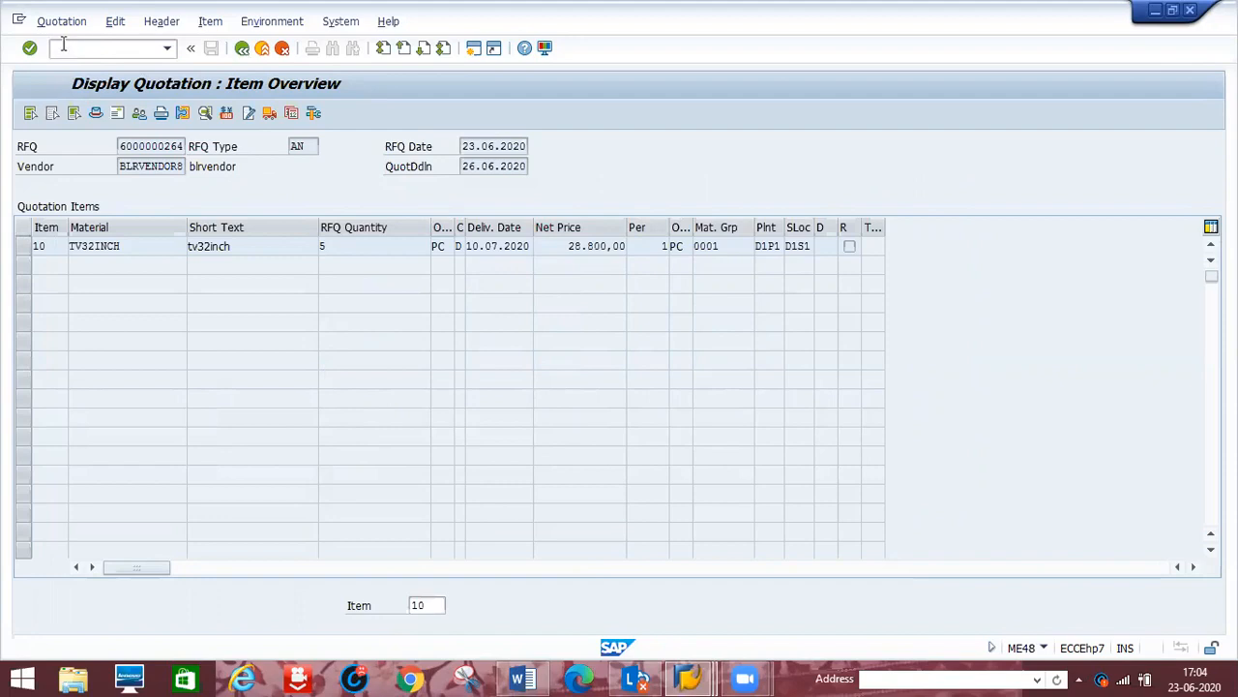
{"action": "key", "text": "Return"}
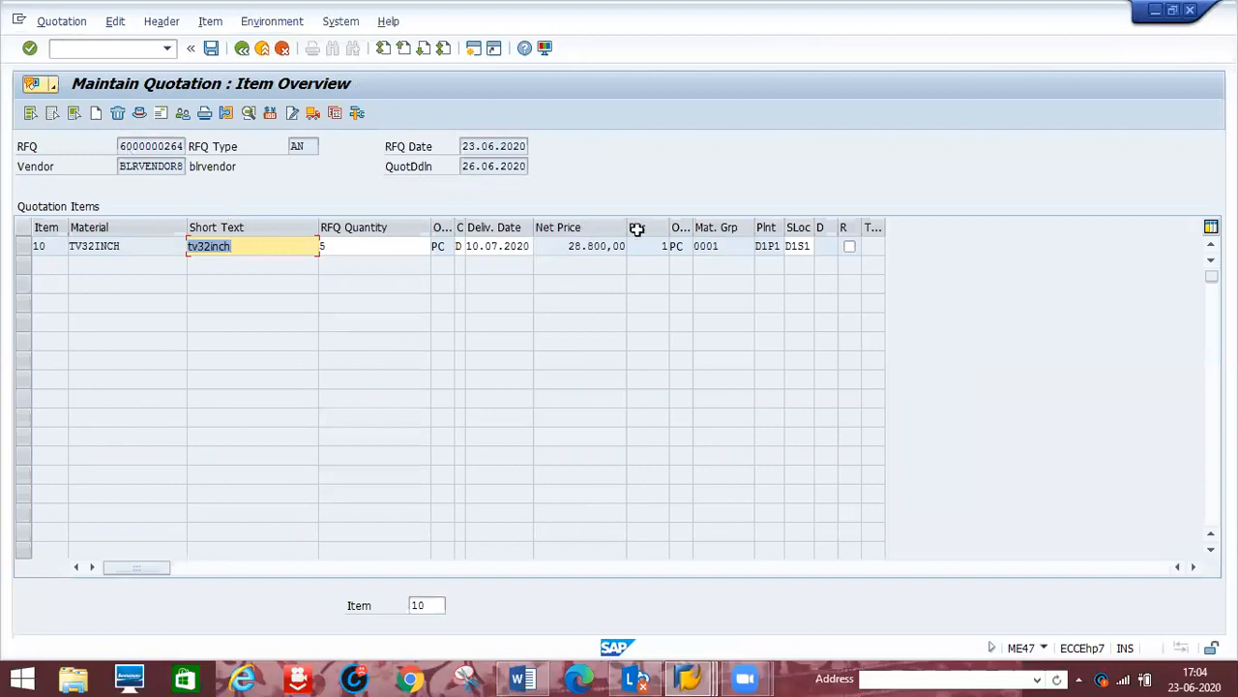
{"action": "left_click", "coordinate": [24, 248]}
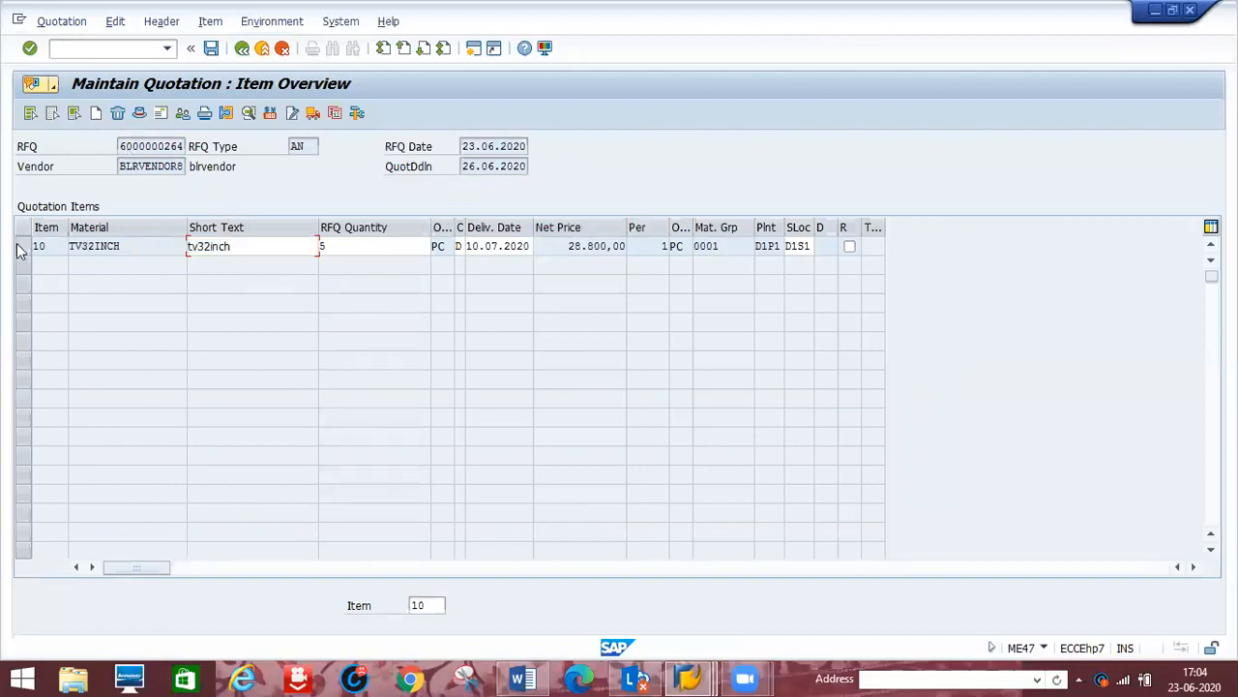
{"action": "left_click", "coordinate": [272, 116]}
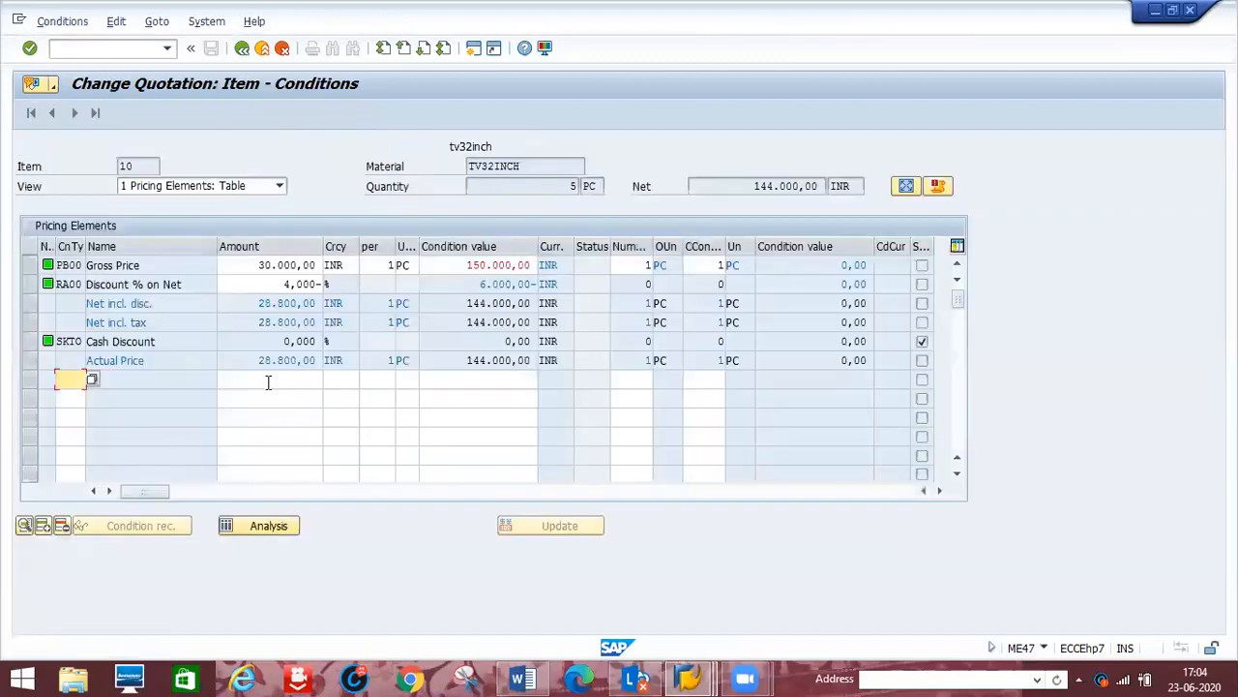
{"action": "left_click", "coordinate": [274, 264]}
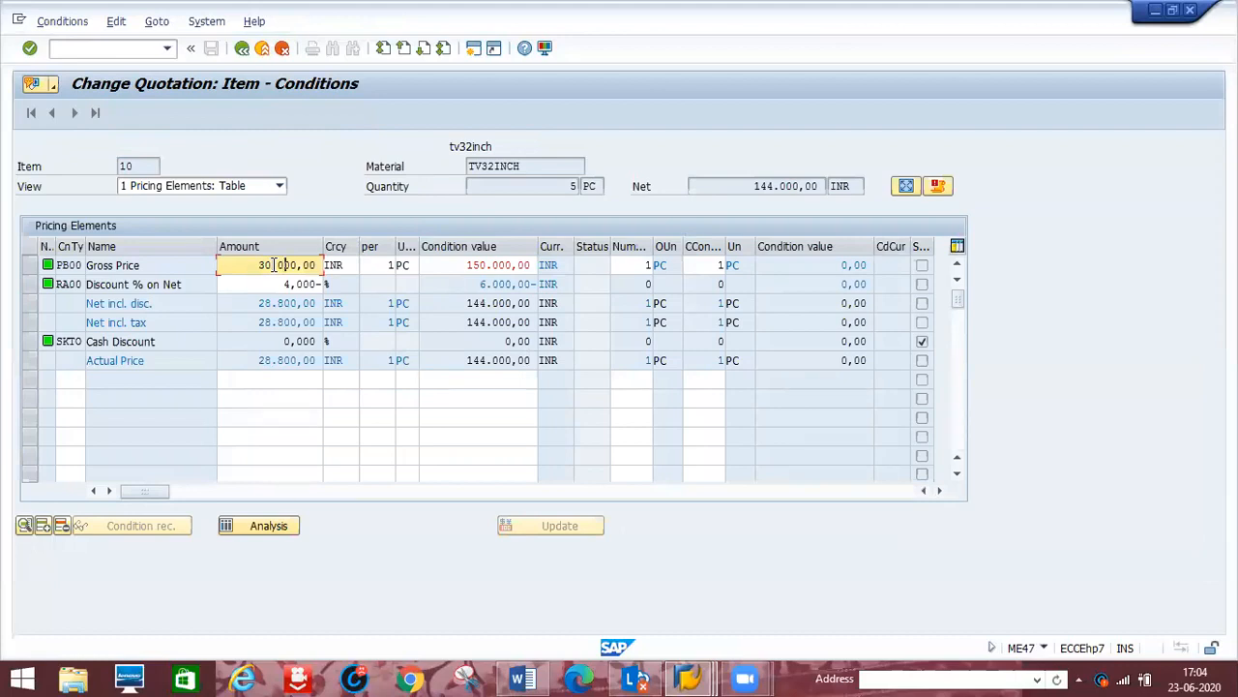
{"action": "key", "text": "End"}
{"action": "key", "text": "BackSpace"}
{"action": "key", "text": "BackSpace"}
{"action": "key", "text": "BackSpace"}
{"action": "key", "text": "BackSpace"}
{"action": "key", "text": "BackSpace"}
{"action": "key", "text": "BackSpace"}
{"action": "key", "text": "BackSpace"}
{"action": "key", "text": "BackSpace"}
{"action": "key", "text": "BackSpace"}
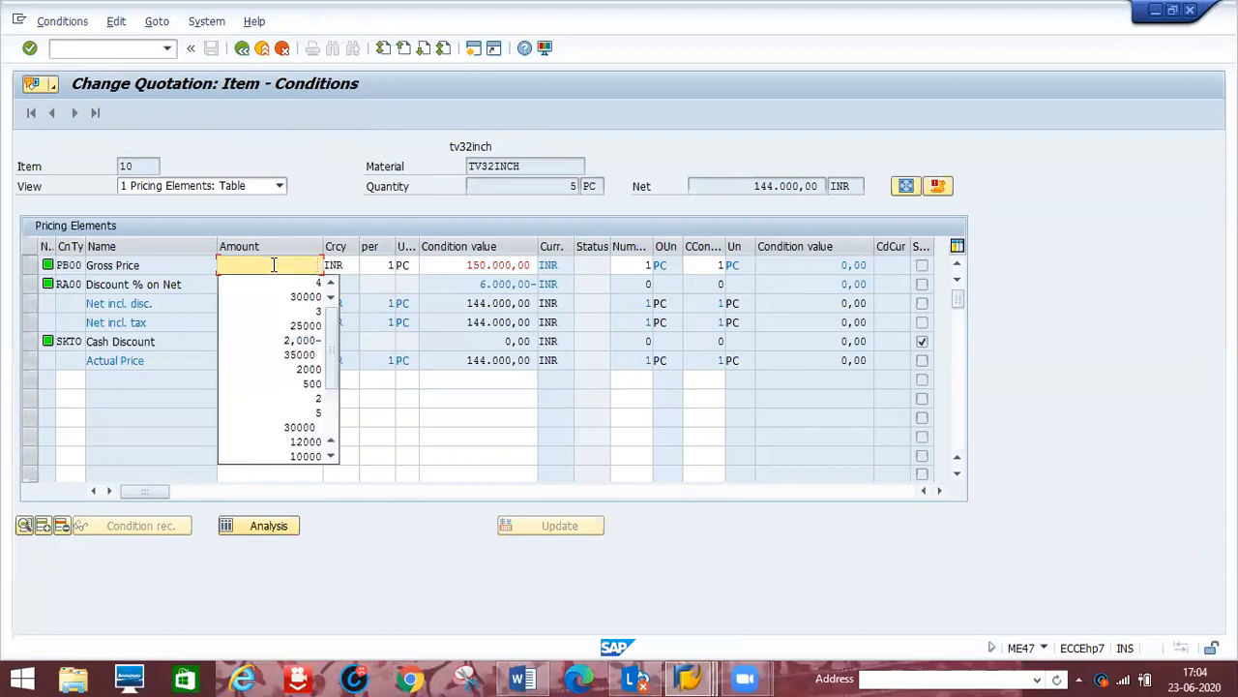
{"action": "key", "text": "Escape"}
{"action": "type", "text": "31.000"}
{"action": "key", "text": "Return"}
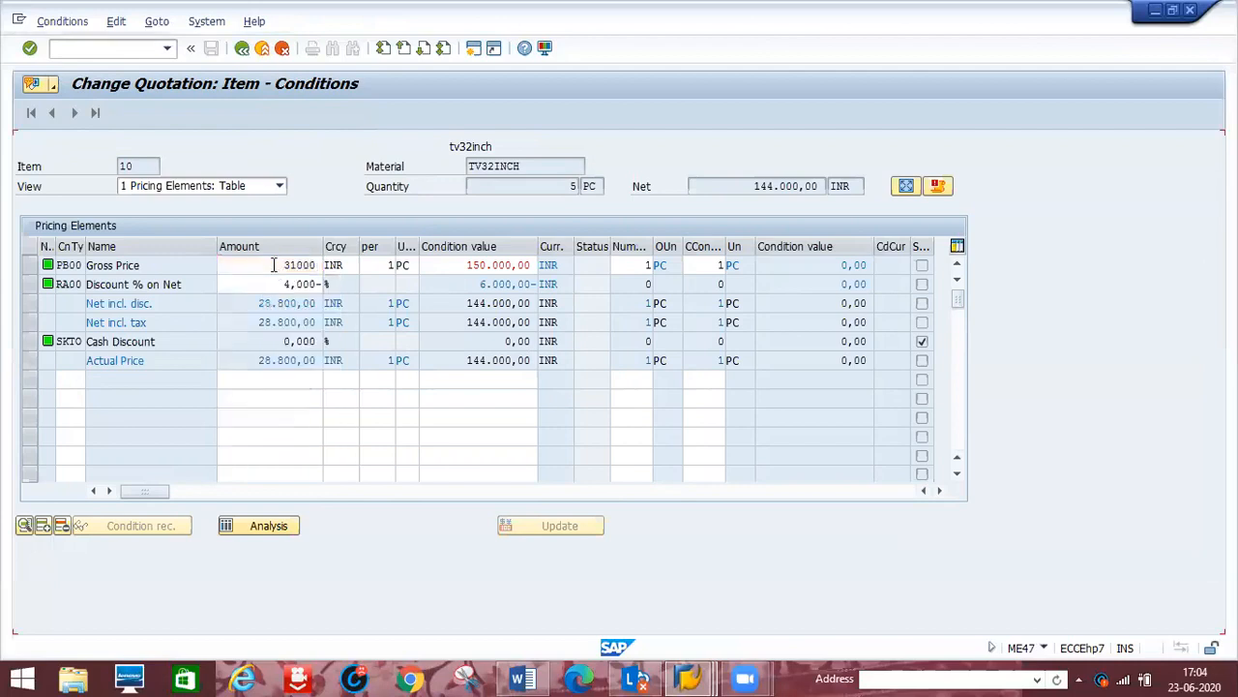
{"action": "left_click", "coordinate": [241, 50]}
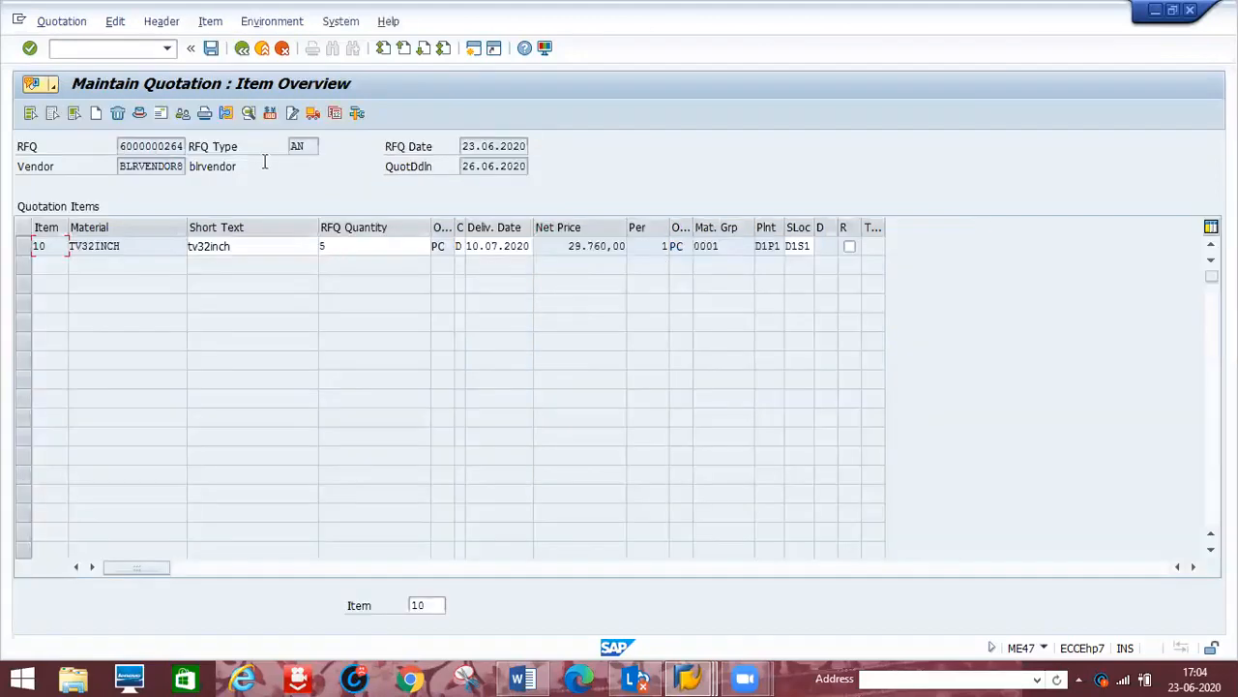
{"action": "left_click", "coordinate": [211, 50]}
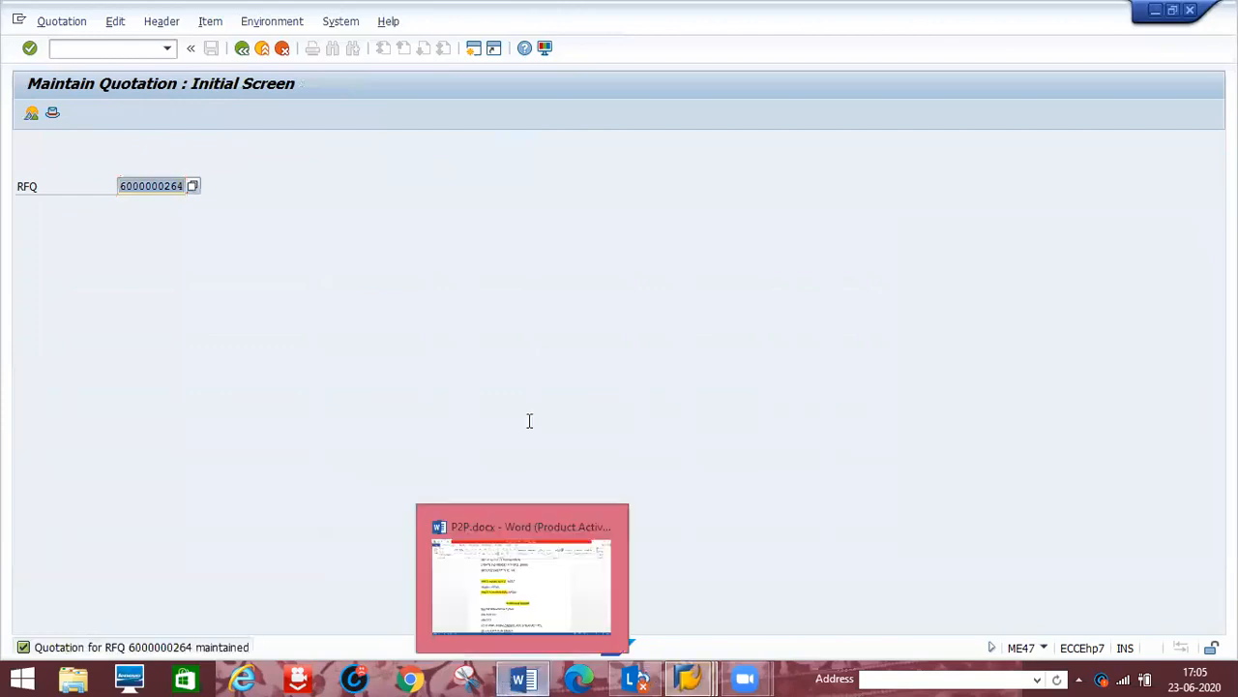
Switch to the P2P Word document and add "& Changes" after the "PRICE MAINTAINCE" label before ME47
{"action": "left_click", "coordinate": [517, 679]}
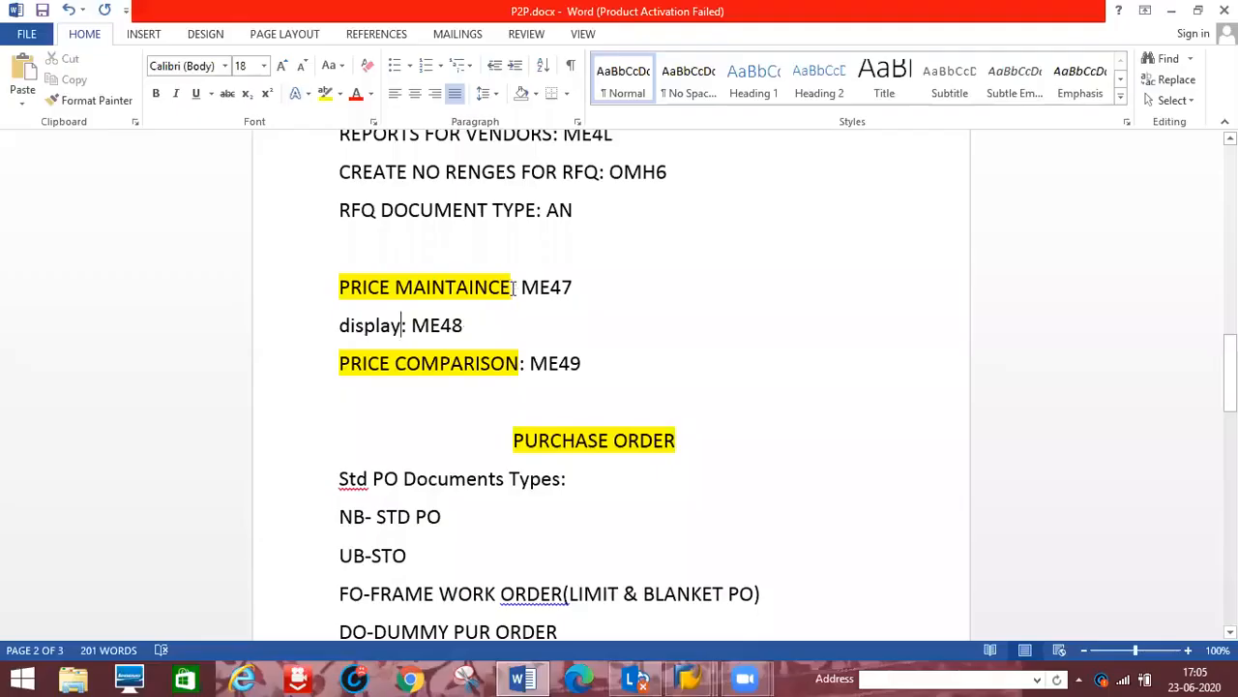
{"action": "left_click", "coordinate": [512, 287]}
{"action": "type", "text": "& "}
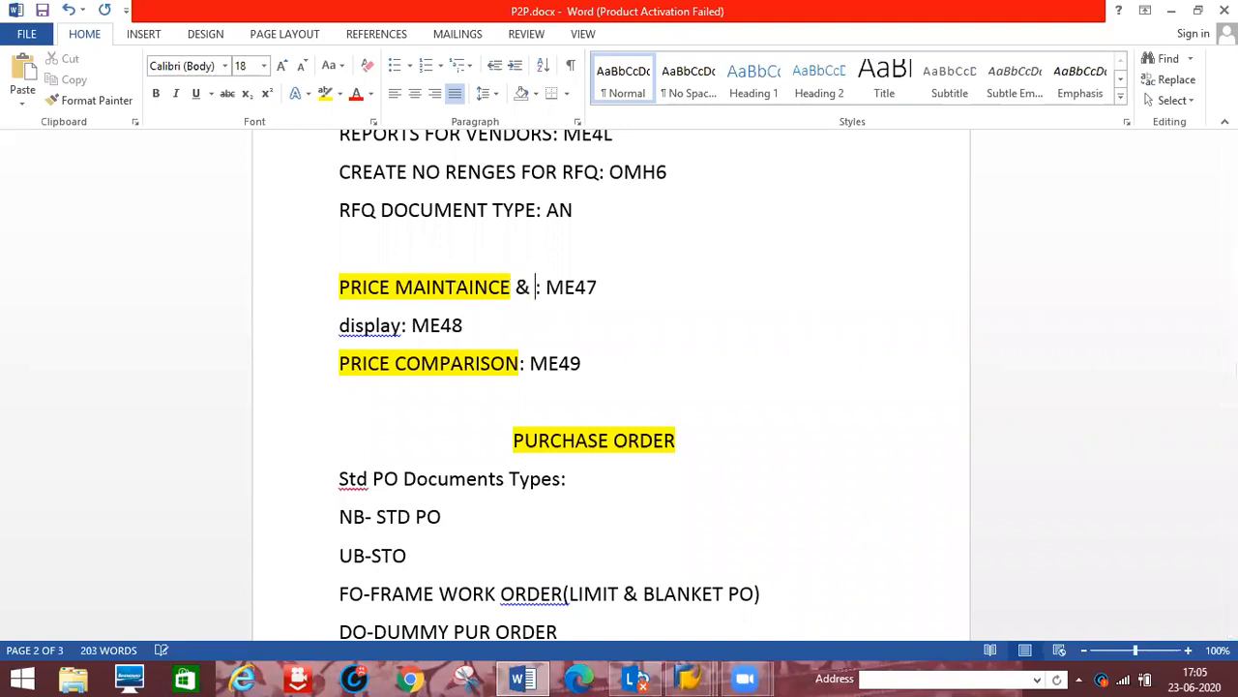
{"action": "type", "text": "Changes"}
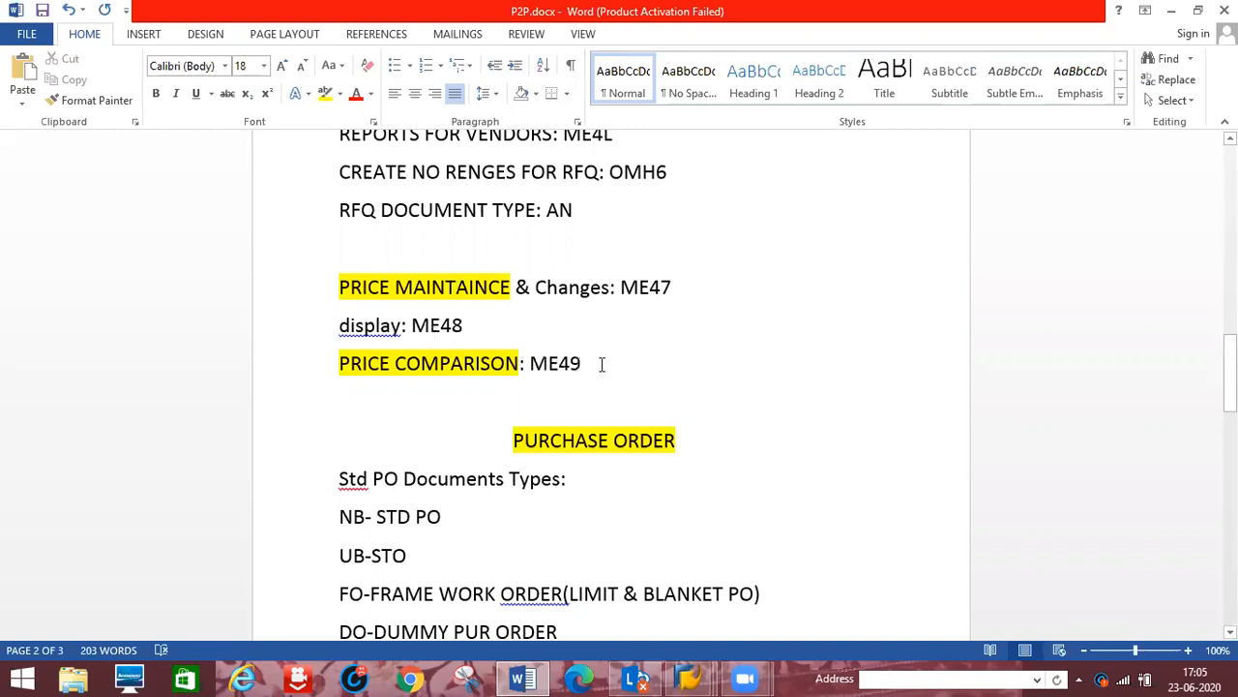
Switch back to SAP and open the price comparison list in transaction ME49
{"action": "key", "text": "alt+Tab"}
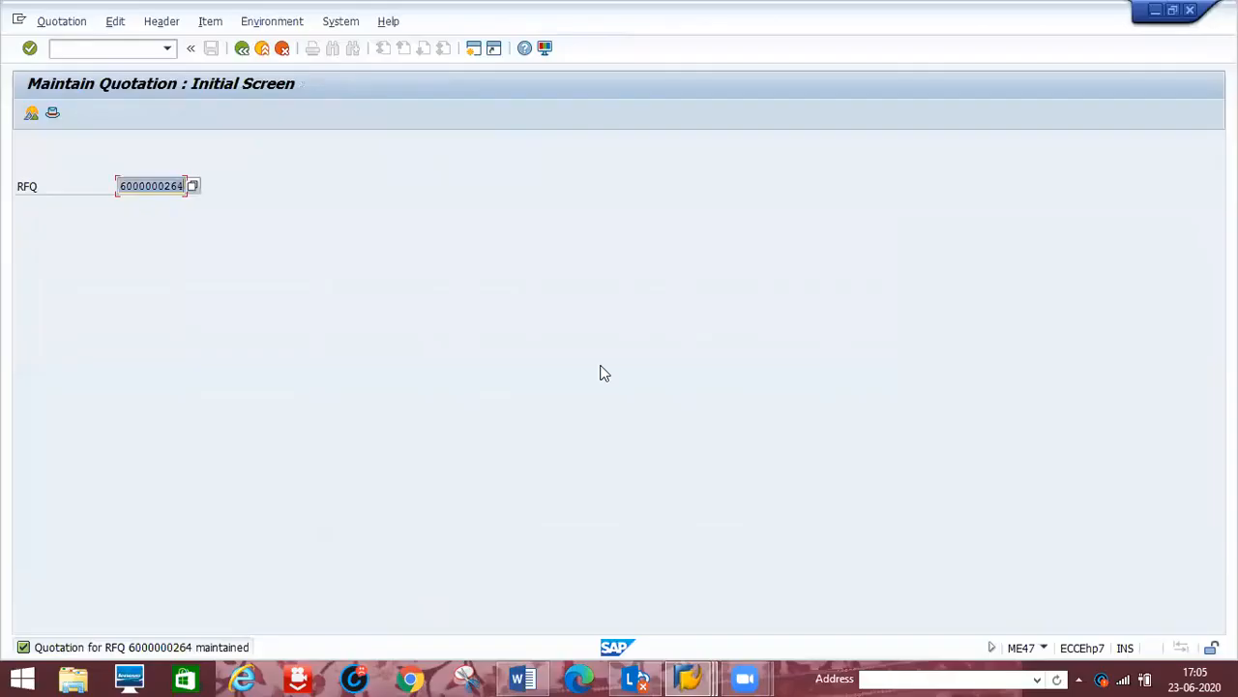
{"action": "left_click", "coordinate": [75, 48]}
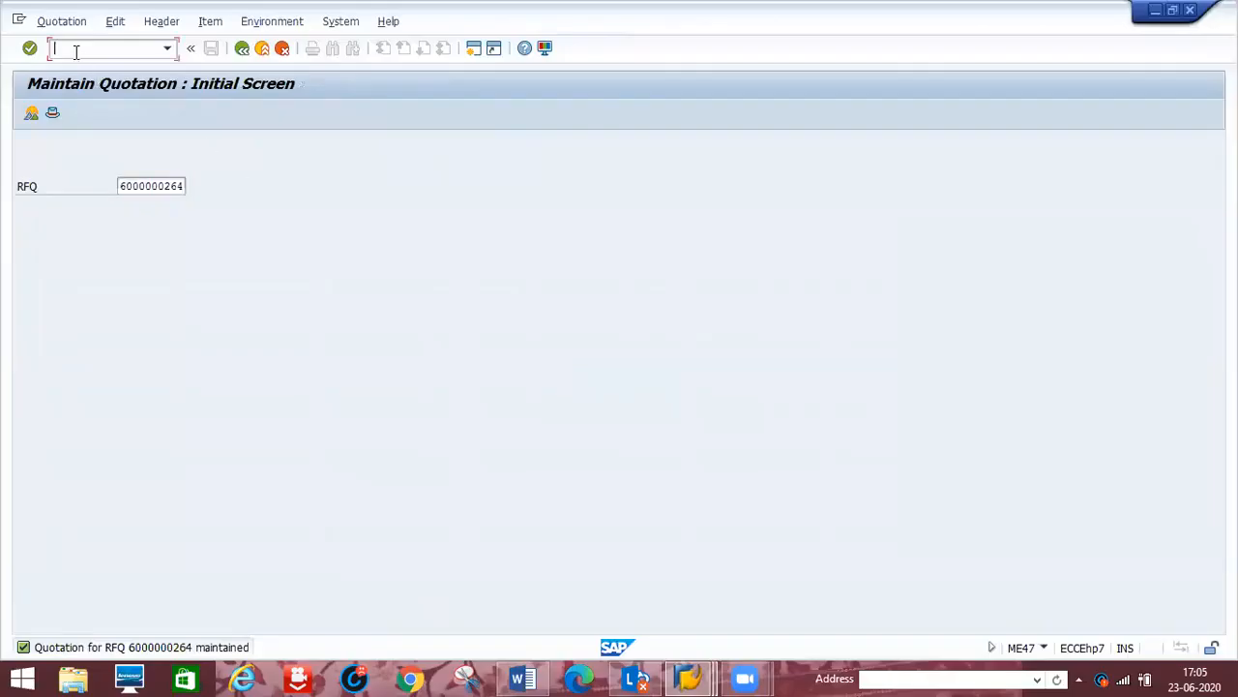
{"action": "type", "text": "/nme"}
{"action": "type", "text": "47"}
{"action": "key", "text": "Return"}
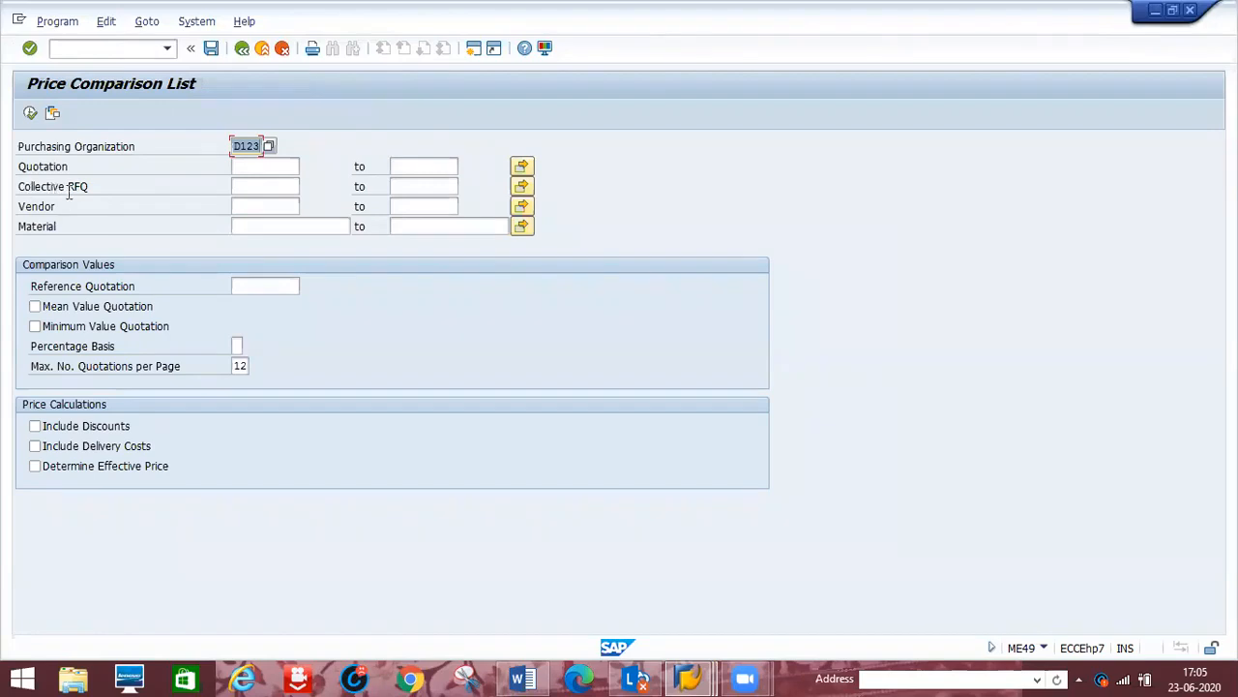
Run the price comparison for purchasing organization D123 with collective RFQ E12345
{"action": "left_click", "coordinate": [262, 188]}
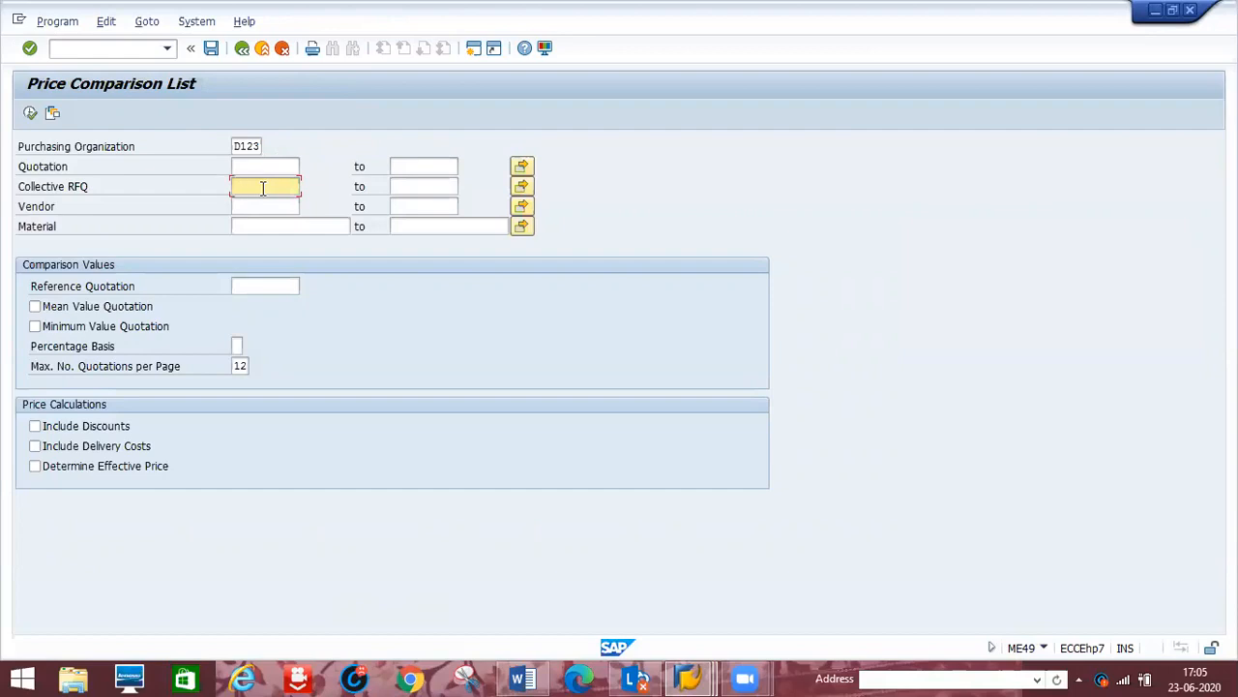
{"action": "type", "text": "e12345"}
{"action": "left_click", "coordinate": [30, 114]}
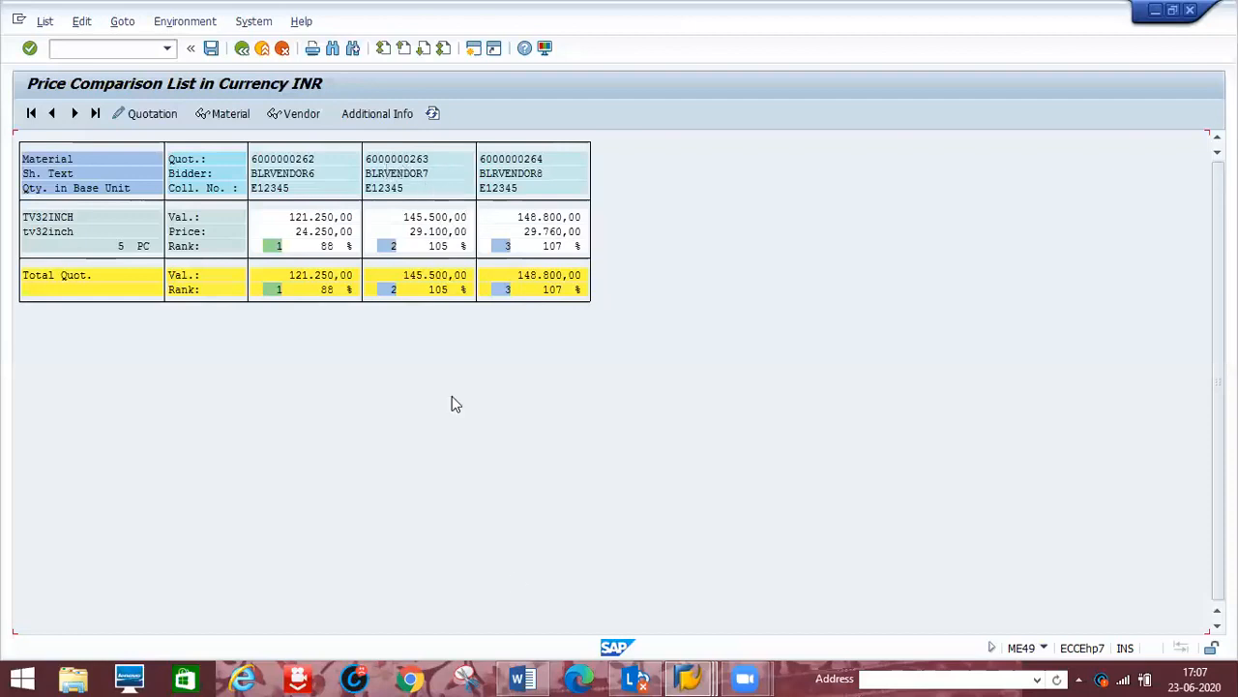
Check the ME47 code for price maintenance and changes in the P2P Word document, and return to the SAP price comparison
{"action": "mouse_move", "coordinate": [523, 677]}
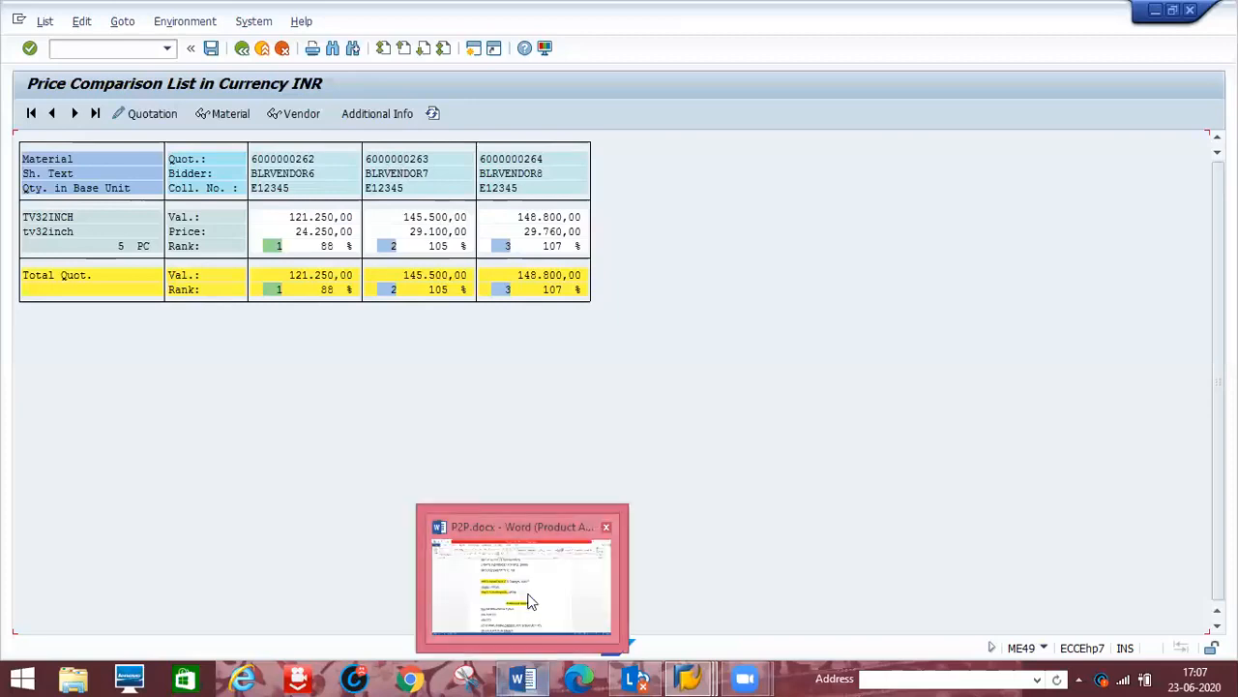
{"action": "left_click", "coordinate": [530, 602]}
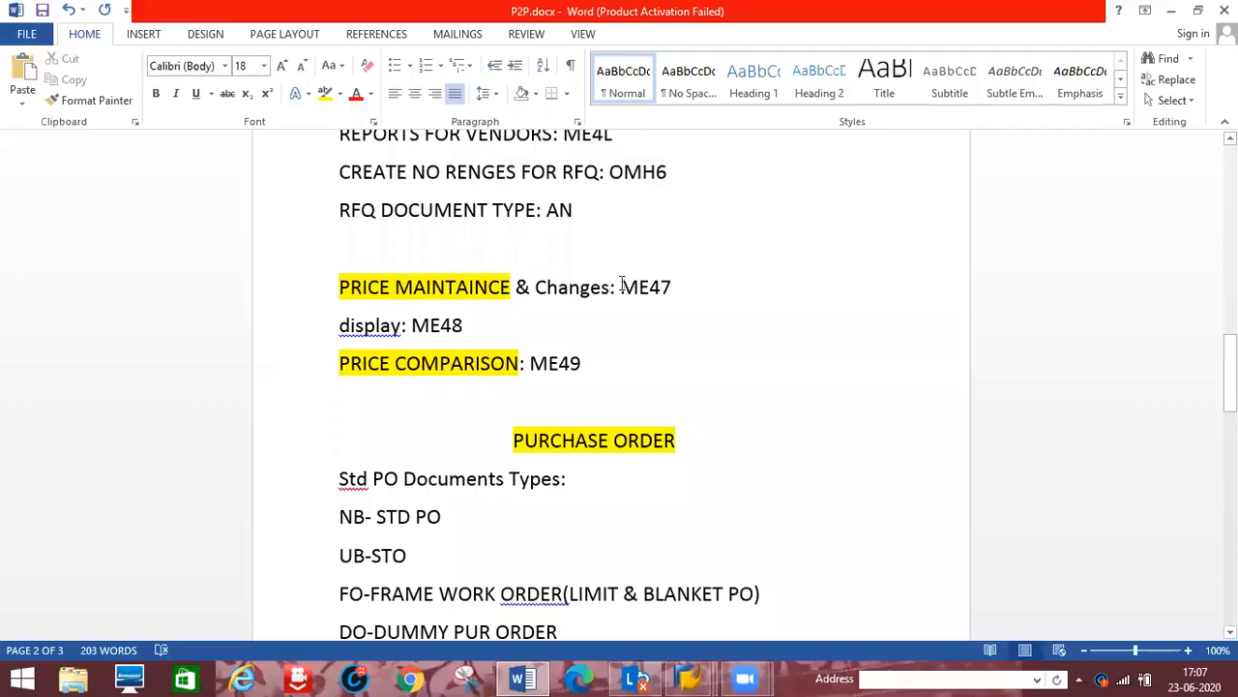
{"action": "left_click", "coordinate": [701, 285], "text": "shift"}
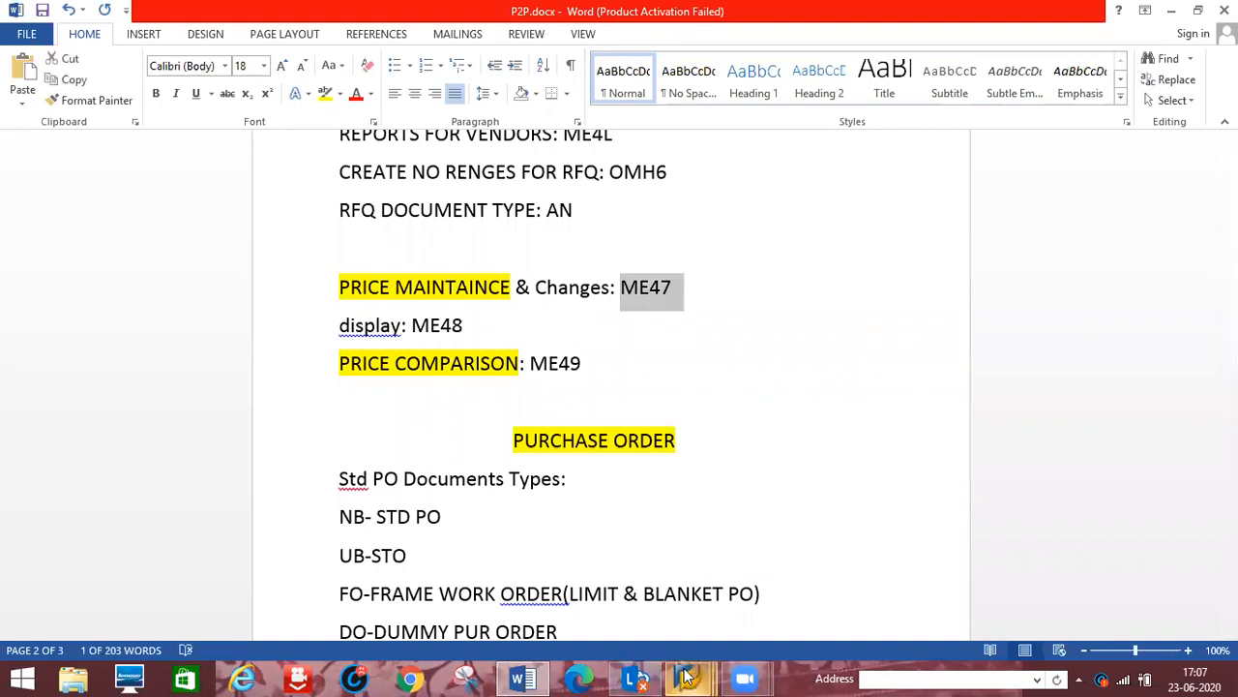
{"action": "left_click", "coordinate": [729, 599]}
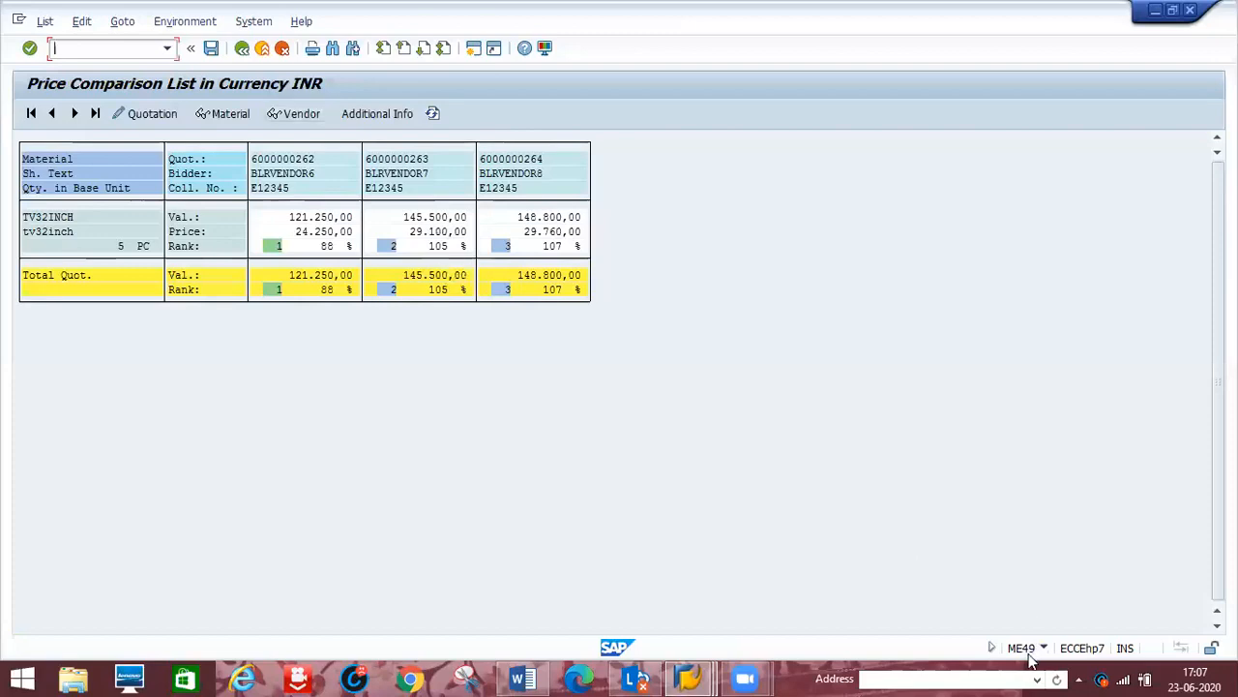
{"action": "double_click", "coordinate": [404, 160]}
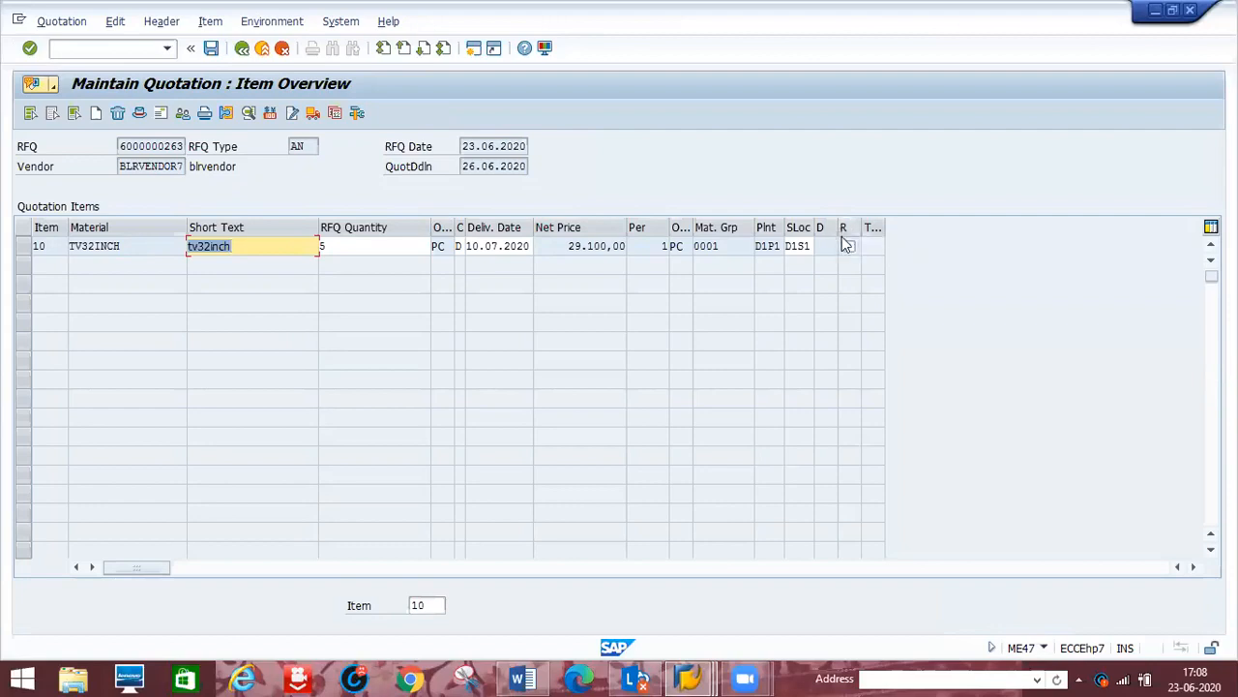
{"action": "left_click", "coordinate": [850, 248]}
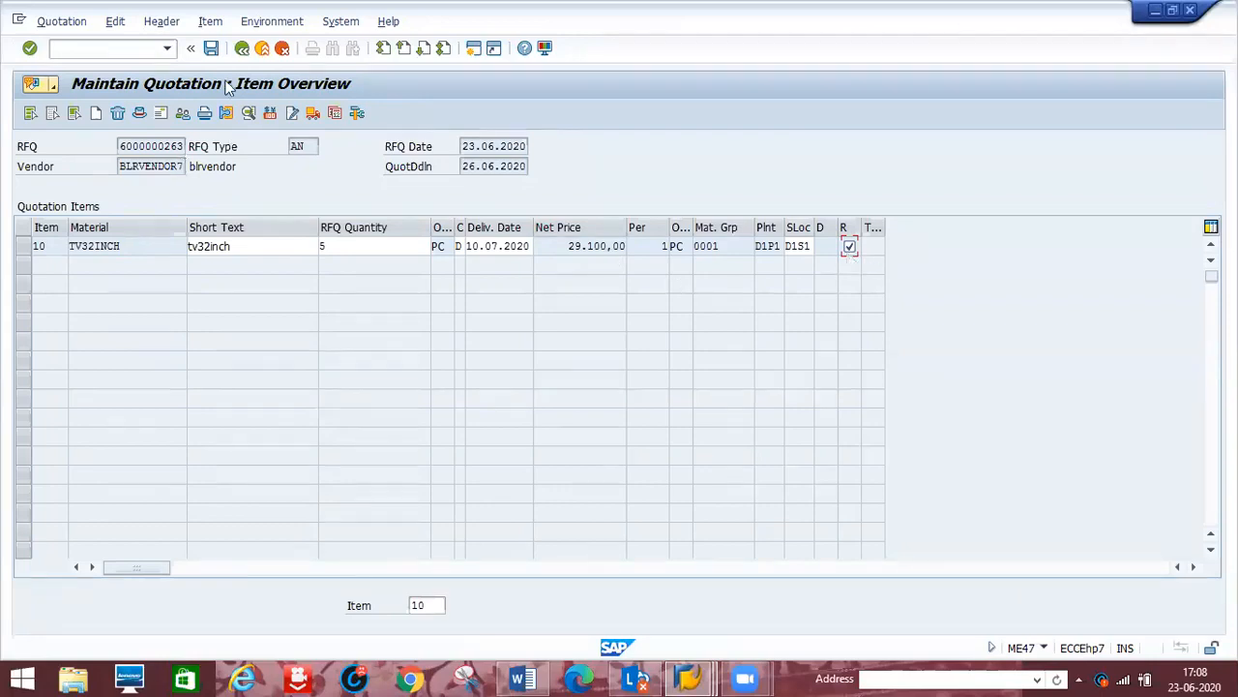
{"action": "left_click", "coordinate": [211, 50]}
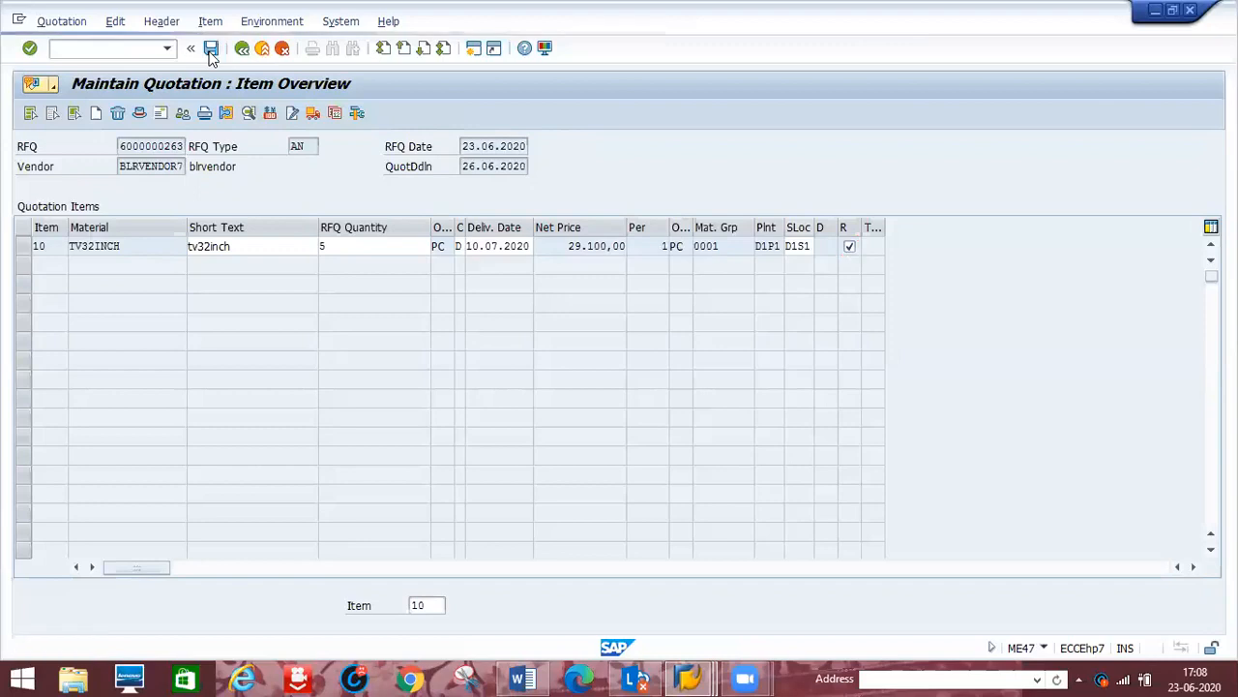
{"action": "left_click", "coordinate": [248, 395]}
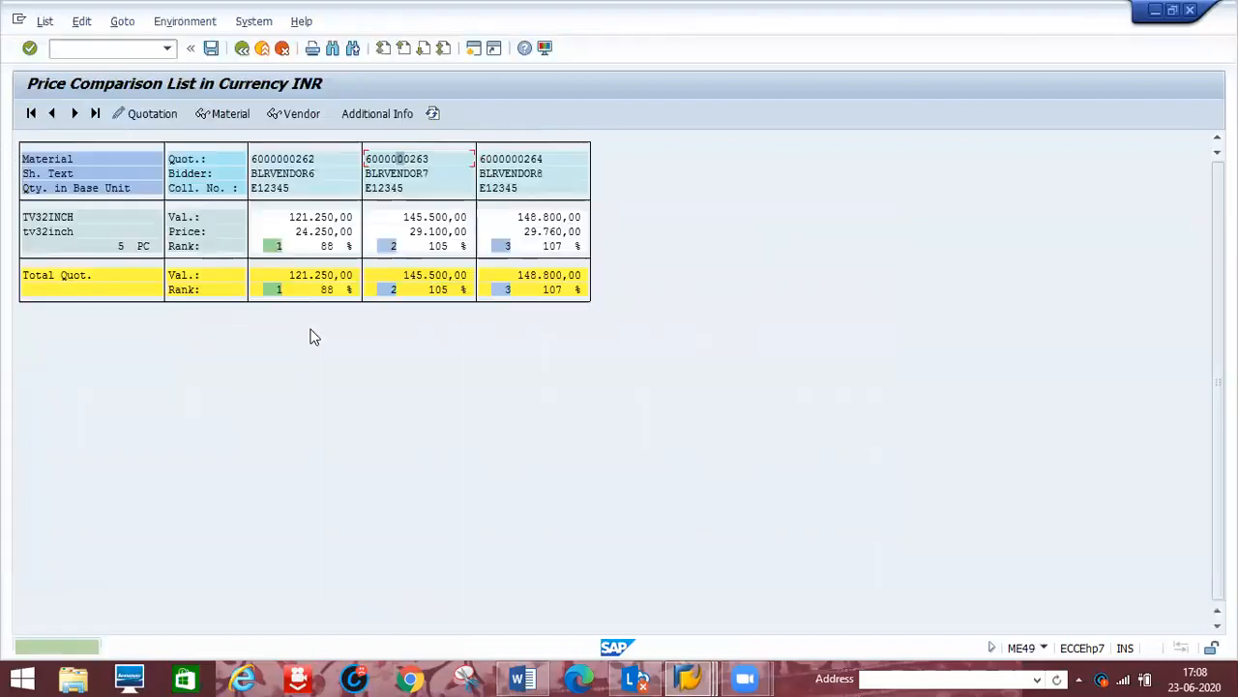
{"action": "left_click", "coordinate": [530, 165]}
{"action": "double_click", "coordinate": [524, 158]}
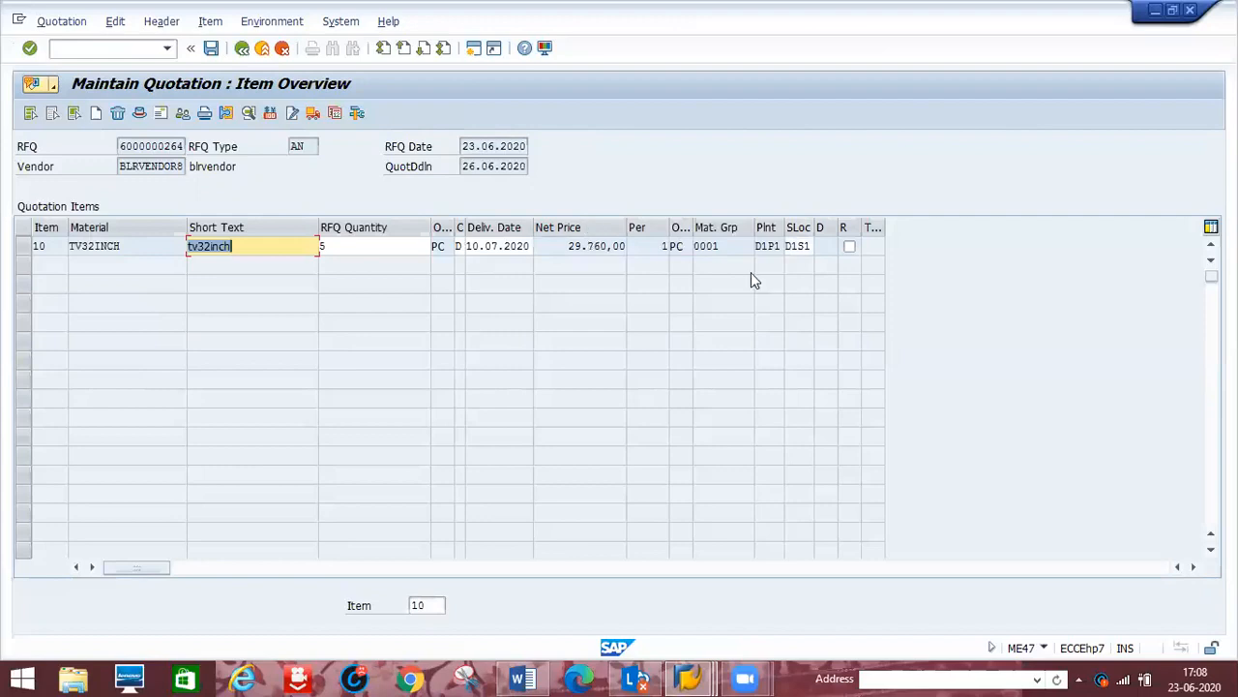
{"action": "left_click", "coordinate": [850, 247]}
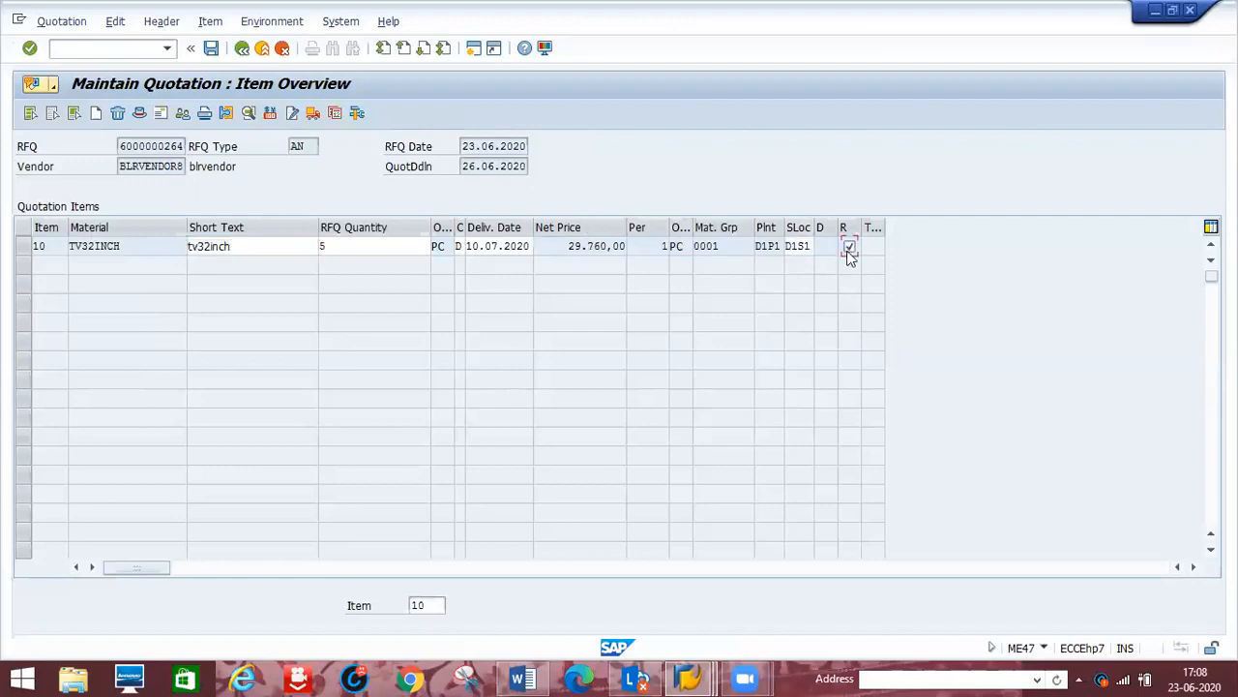
{"action": "left_click", "coordinate": [212, 49]}
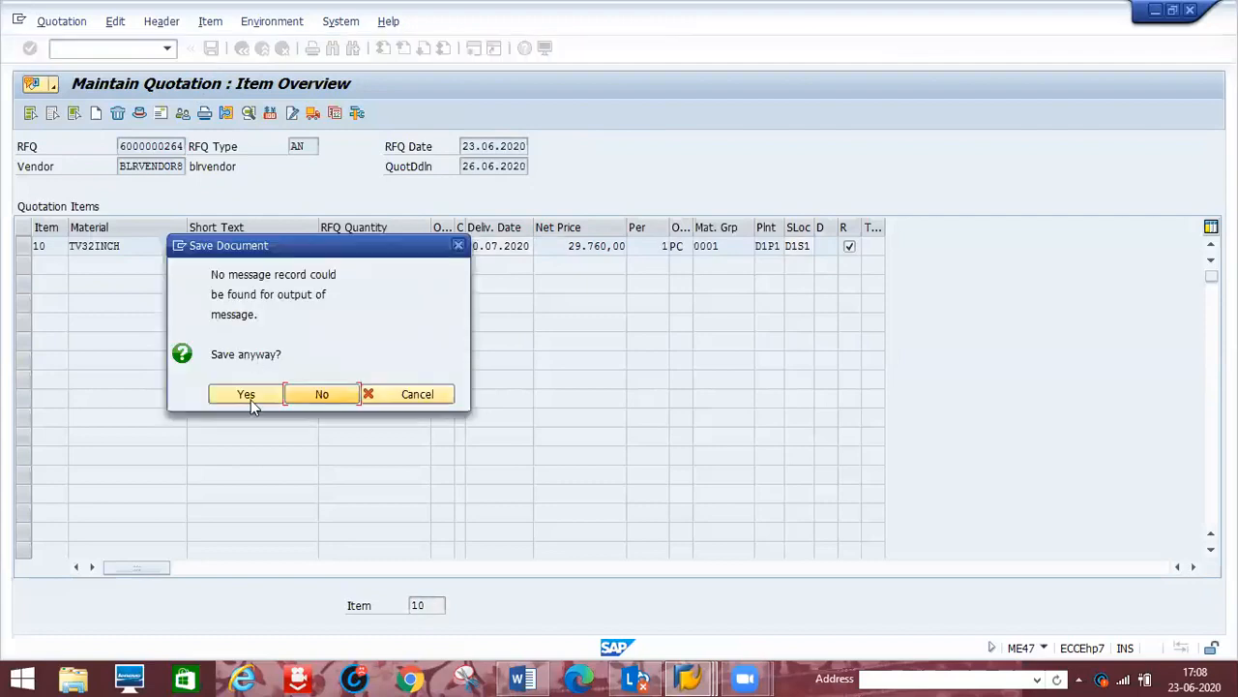
{"action": "left_click", "coordinate": [249, 397]}
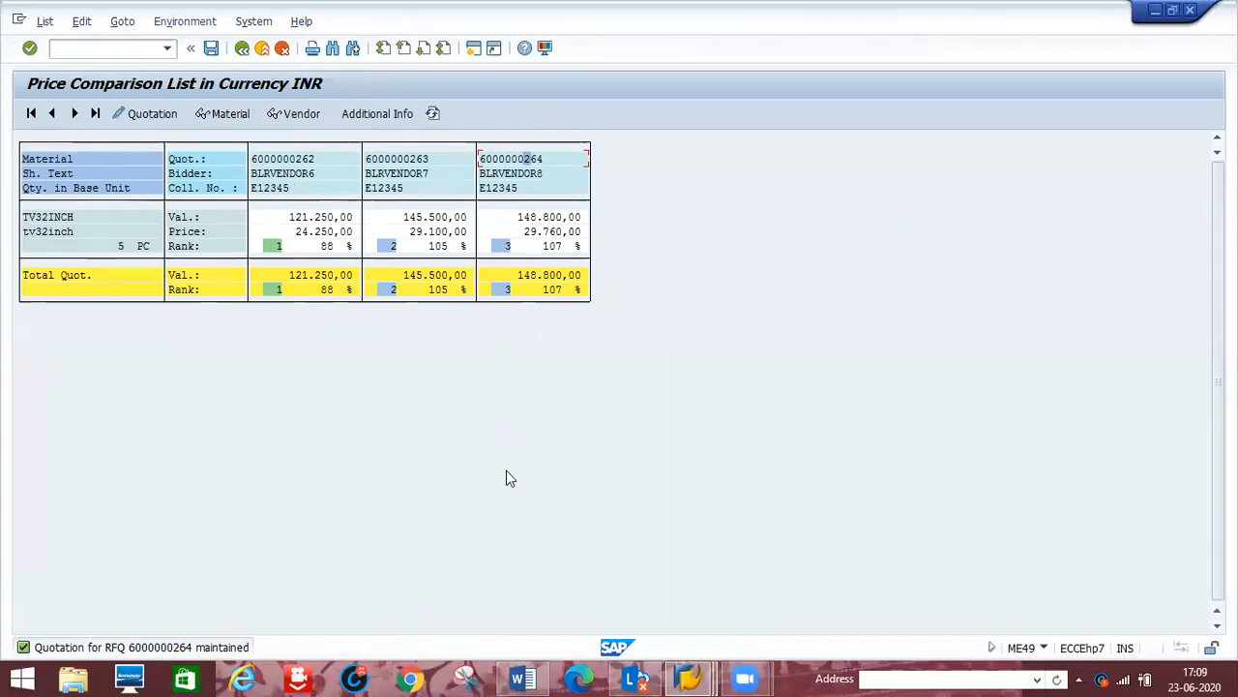
Switch to the P2P Word document and review the notes on the procurement cycle, PR, RFQ, price maintenance and price comparison
{"action": "left_click", "coordinate": [530, 677]}
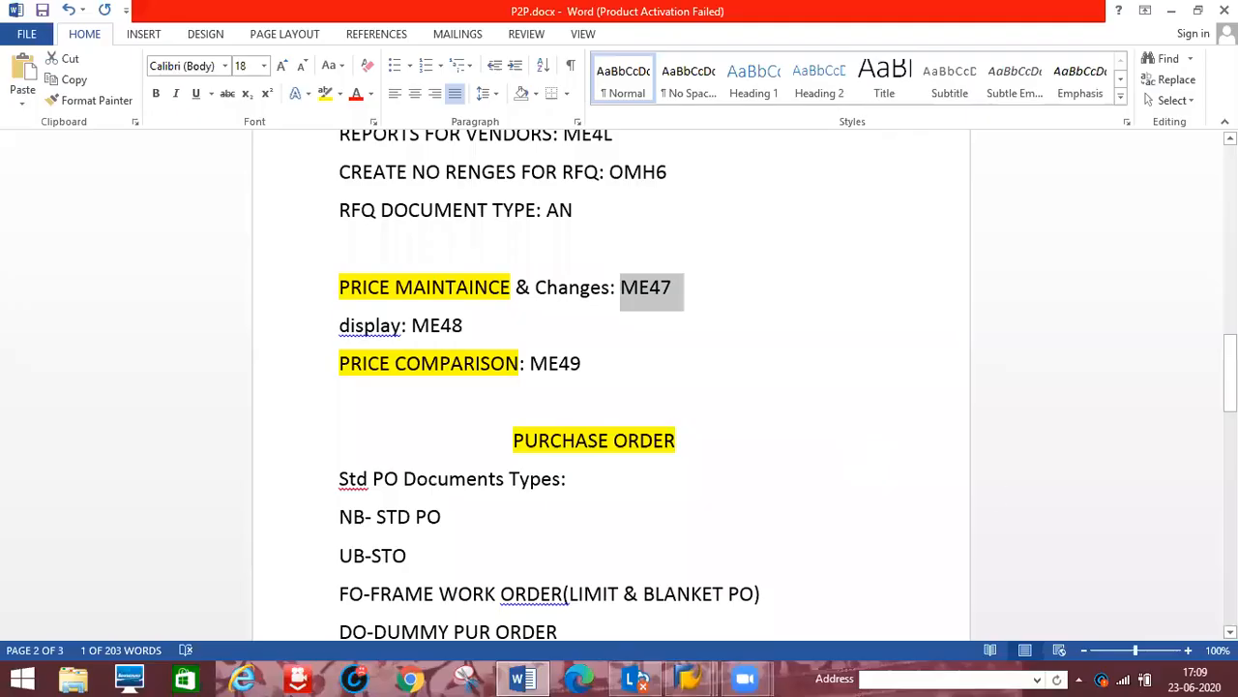
{"action": "scroll", "coordinate": [620, 387], "scroll_direction": "down", "scroll_amount": 7}
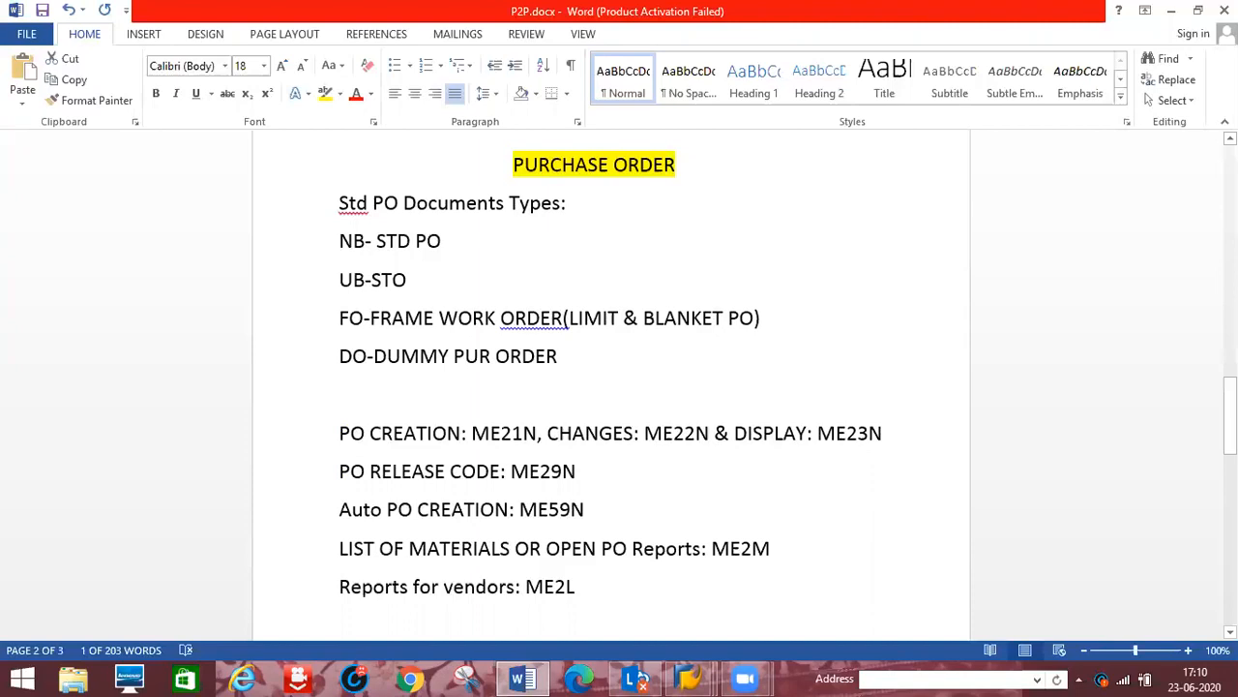
{"action": "scroll", "coordinate": [1078, 155], "scroll_direction": "up", "scroll_amount": 4}
{"action": "scroll", "coordinate": [610, 387], "scroll_direction": "up", "scroll_amount": 9}
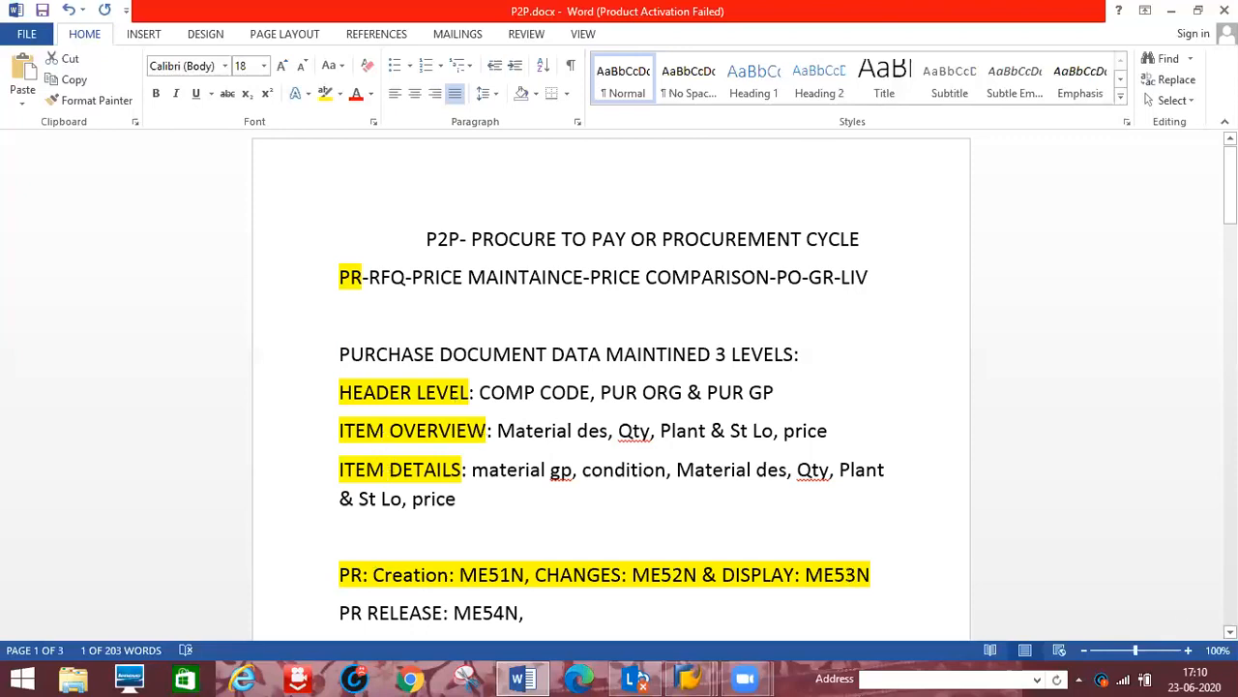
{"action": "scroll", "coordinate": [610, 387], "scroll_direction": "down", "scroll_amount": 5}
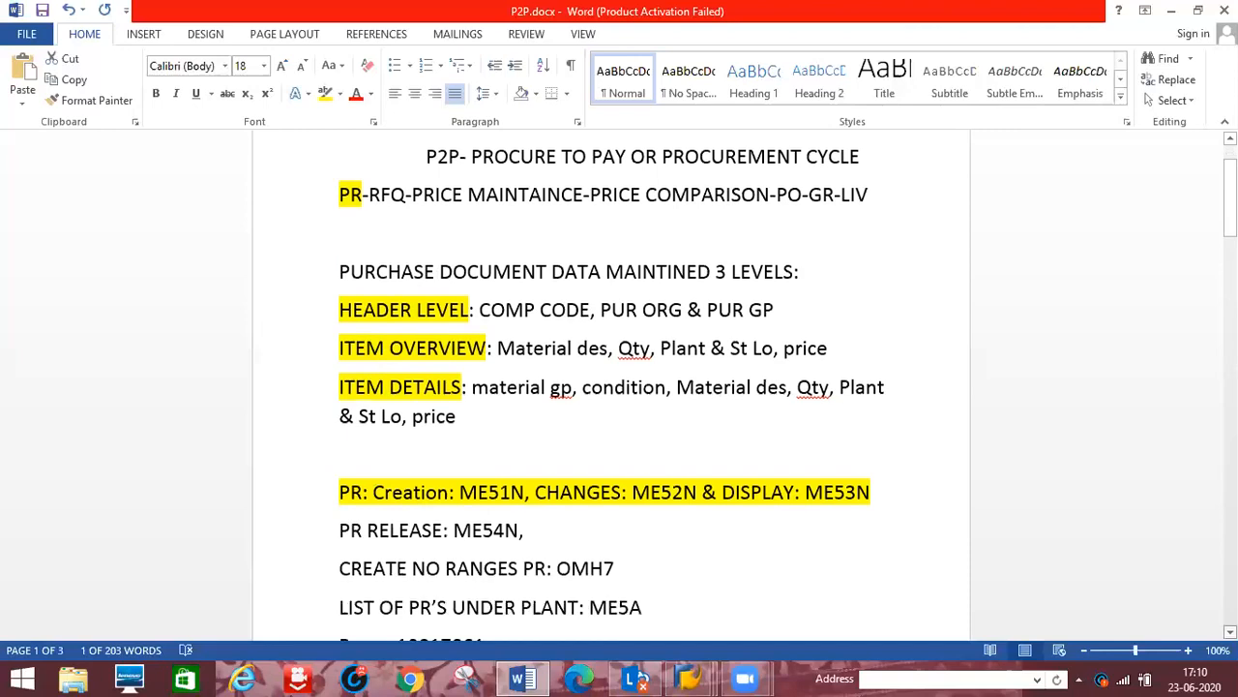
{"action": "scroll", "coordinate": [1003, 490], "scroll_direction": "down", "scroll_amount": 5}
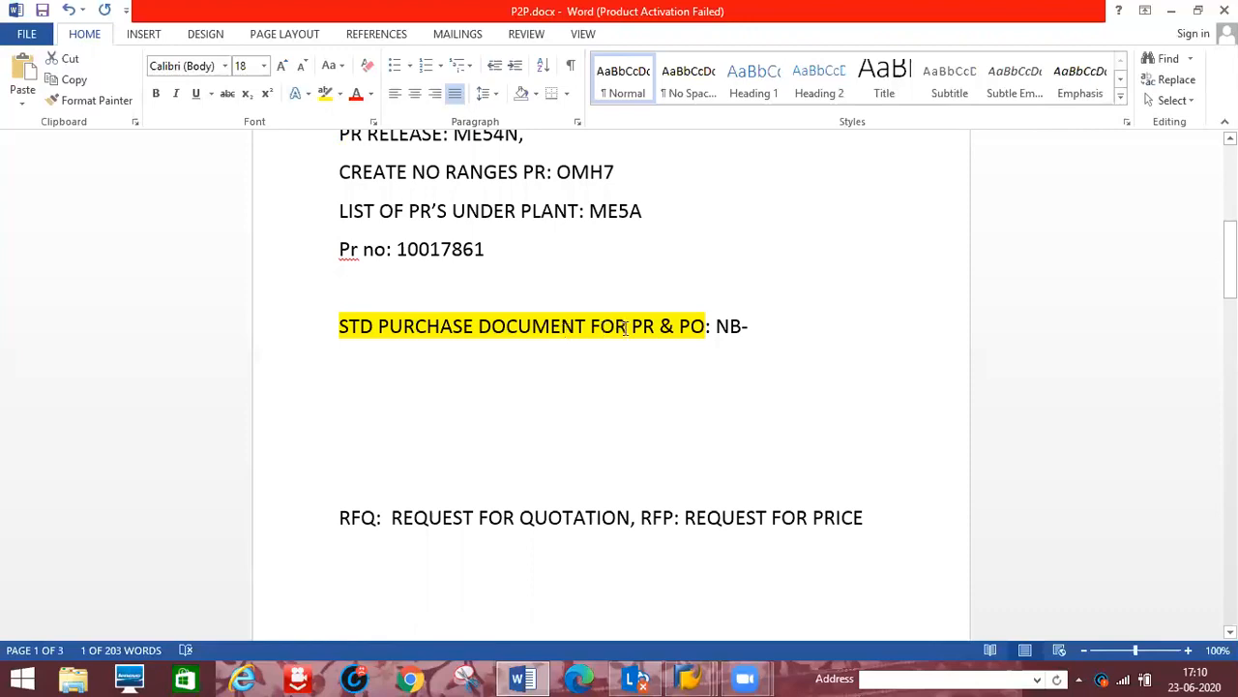
{"action": "left_click", "coordinate": [761, 326]}
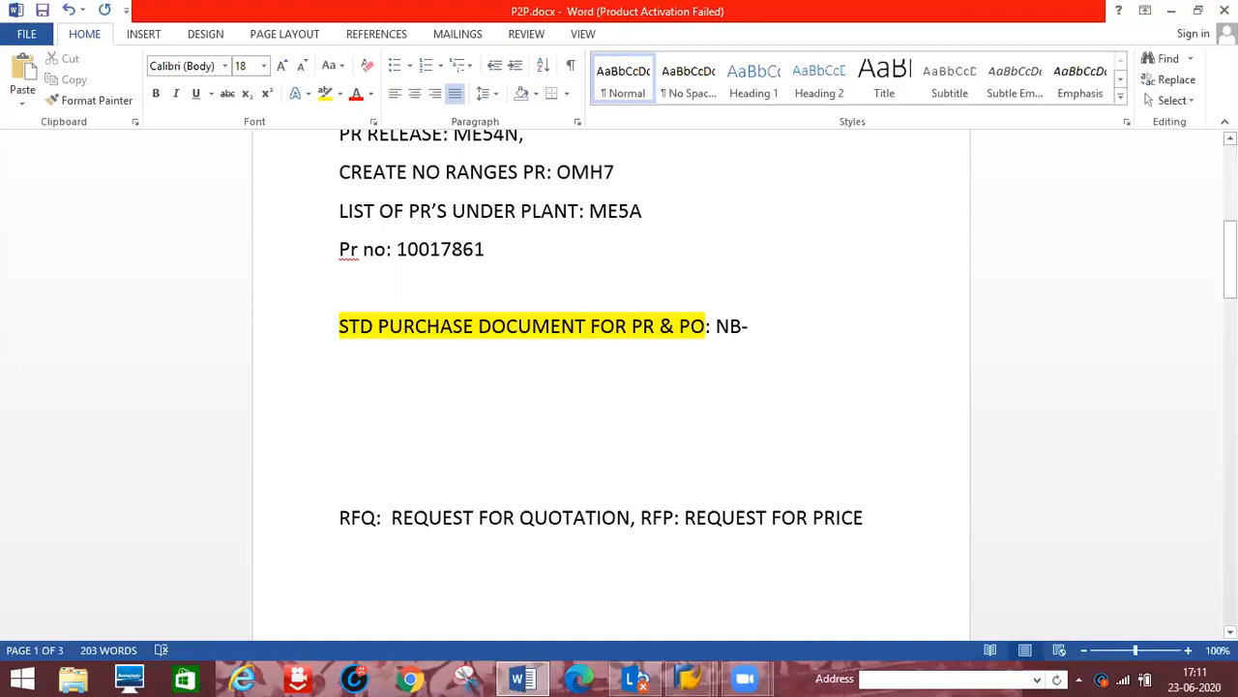
{"action": "scroll", "coordinate": [612, 387], "scroll_direction": "down", "scroll_amount": 4}
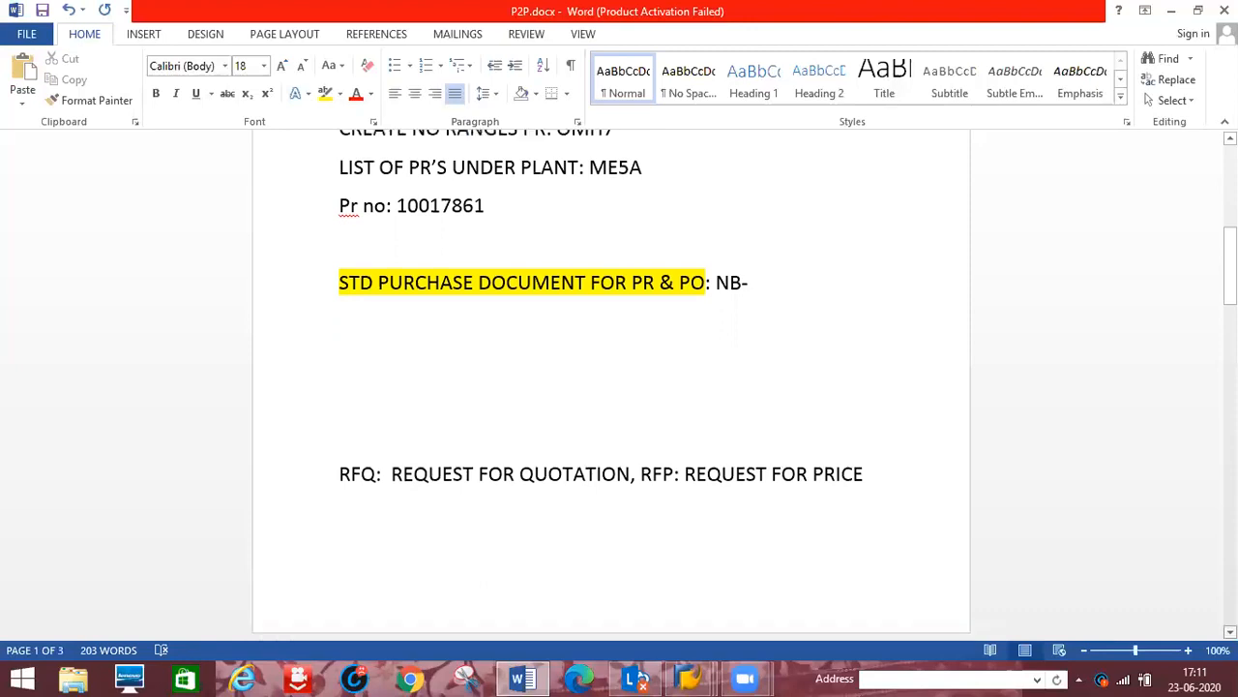
{"action": "scroll", "coordinate": [611, 387], "scroll_direction": "down", "scroll_amount": 5}
{"action": "scroll", "coordinate": [689, 379], "scroll_direction": "down", "scroll_amount": 9}
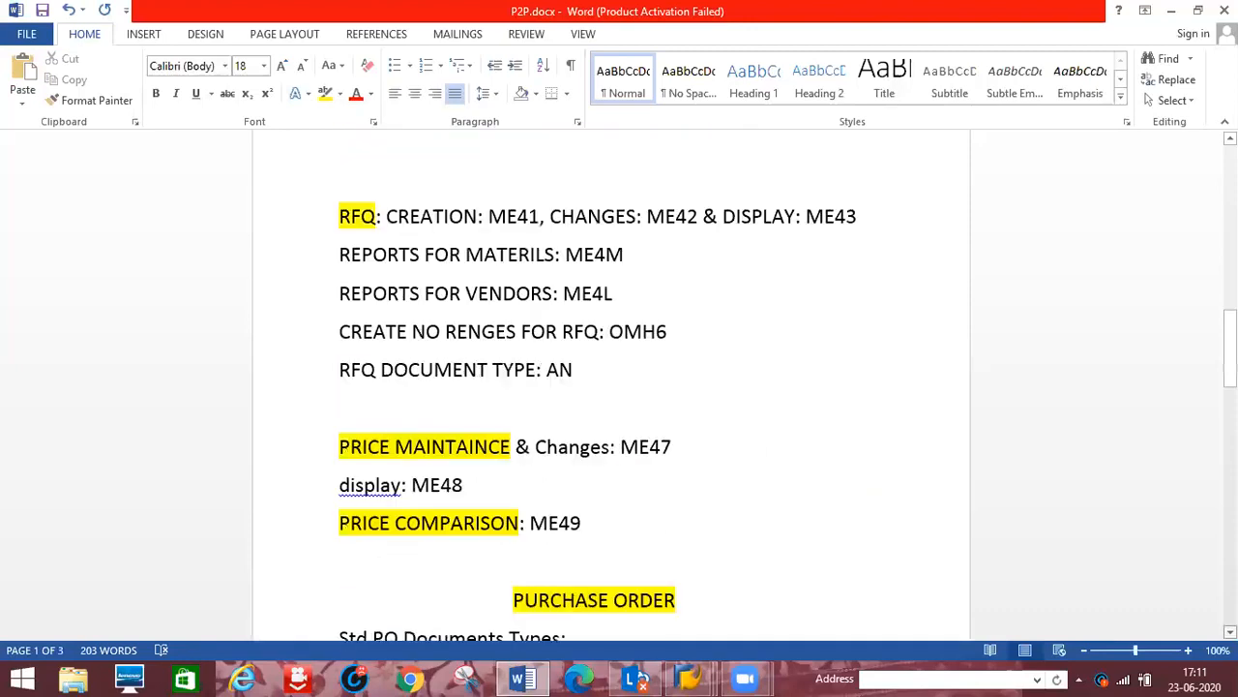
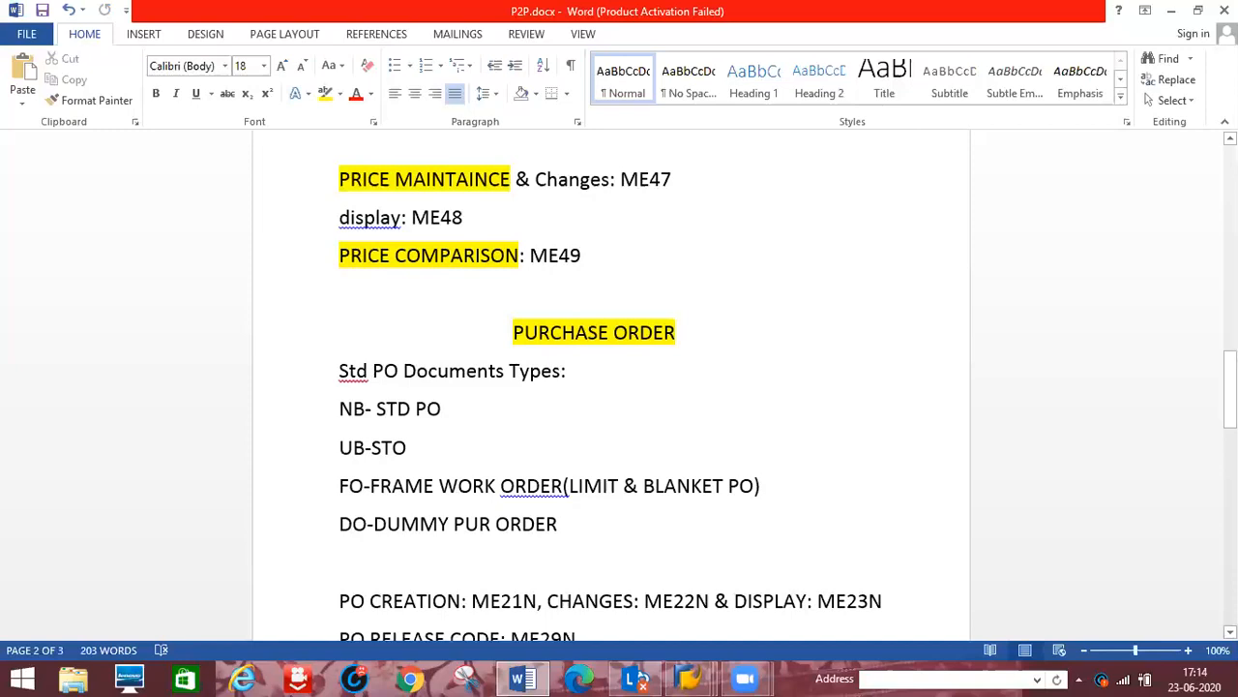
Review the purchase order notes, pointing out the PO release and auto PO creation lines
{"action": "scroll", "coordinate": [609, 387], "scroll_direction": "down", "scroll_amount": 2}
{"action": "scroll", "coordinate": [935, 492], "scroll_direction": "down", "scroll_amount": 2}
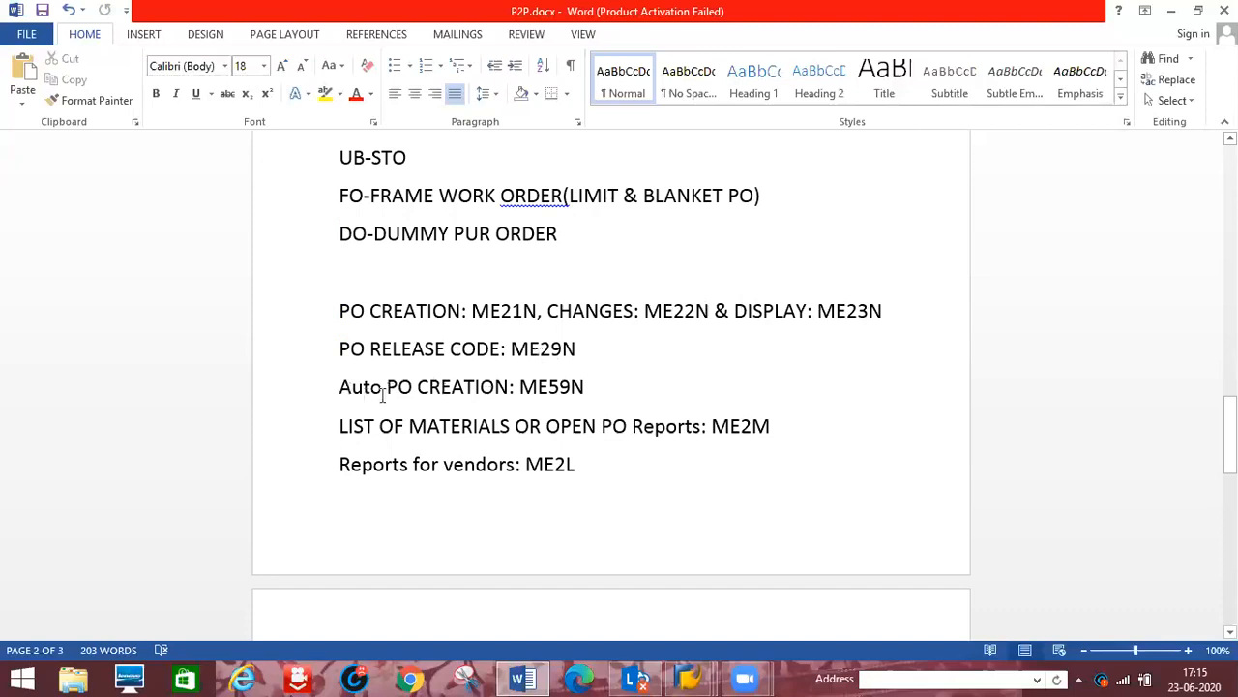
{"action": "left_click", "coordinate": [324, 356]}
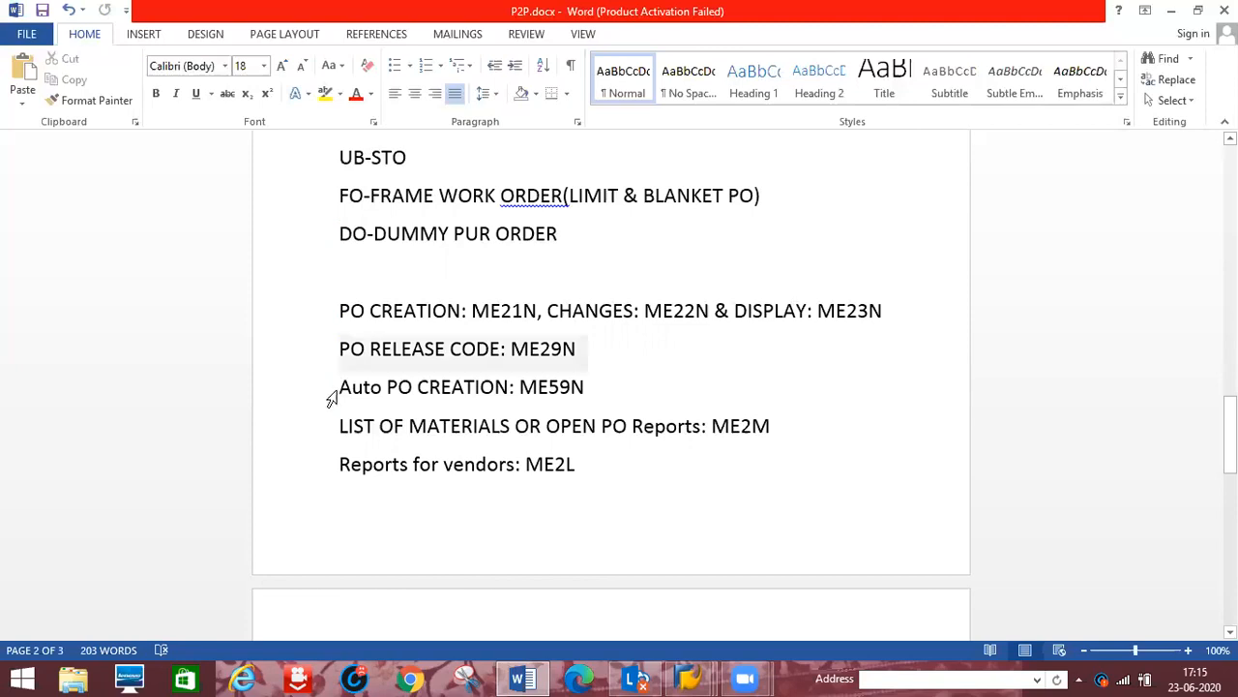
{"action": "left_click_drag", "start_coordinate": [336, 391], "coordinate": [335, 393]}
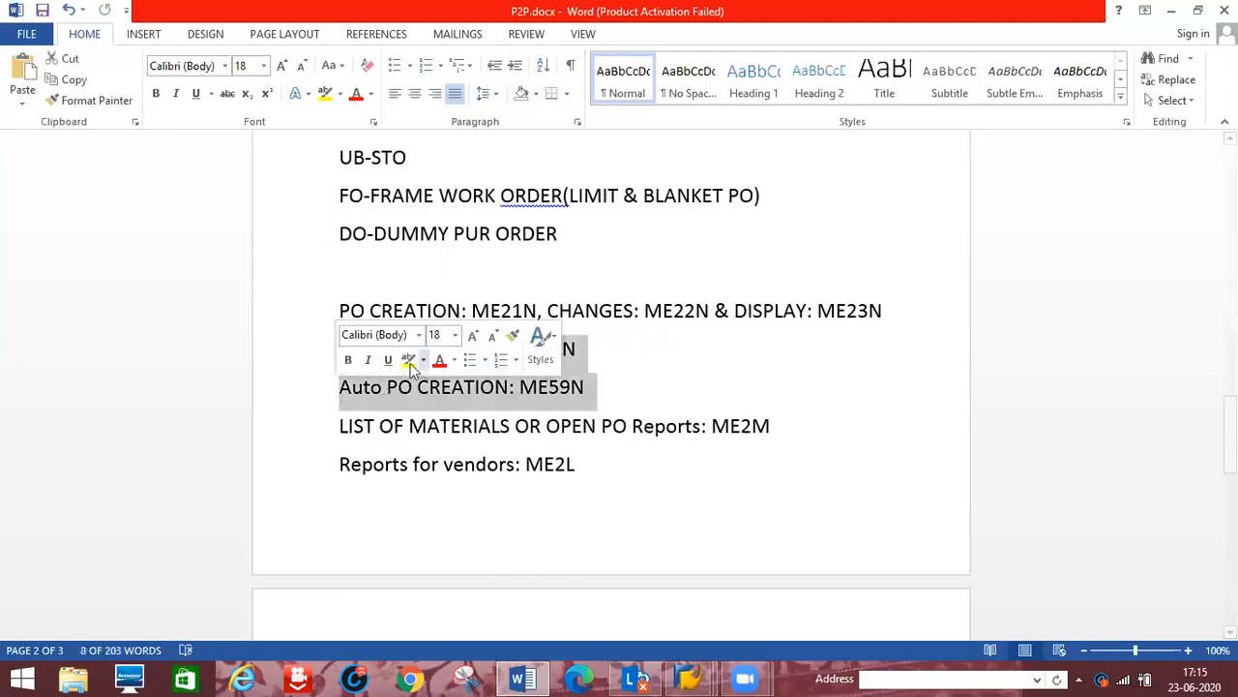
{"action": "left_click", "coordinate": [667, 367]}
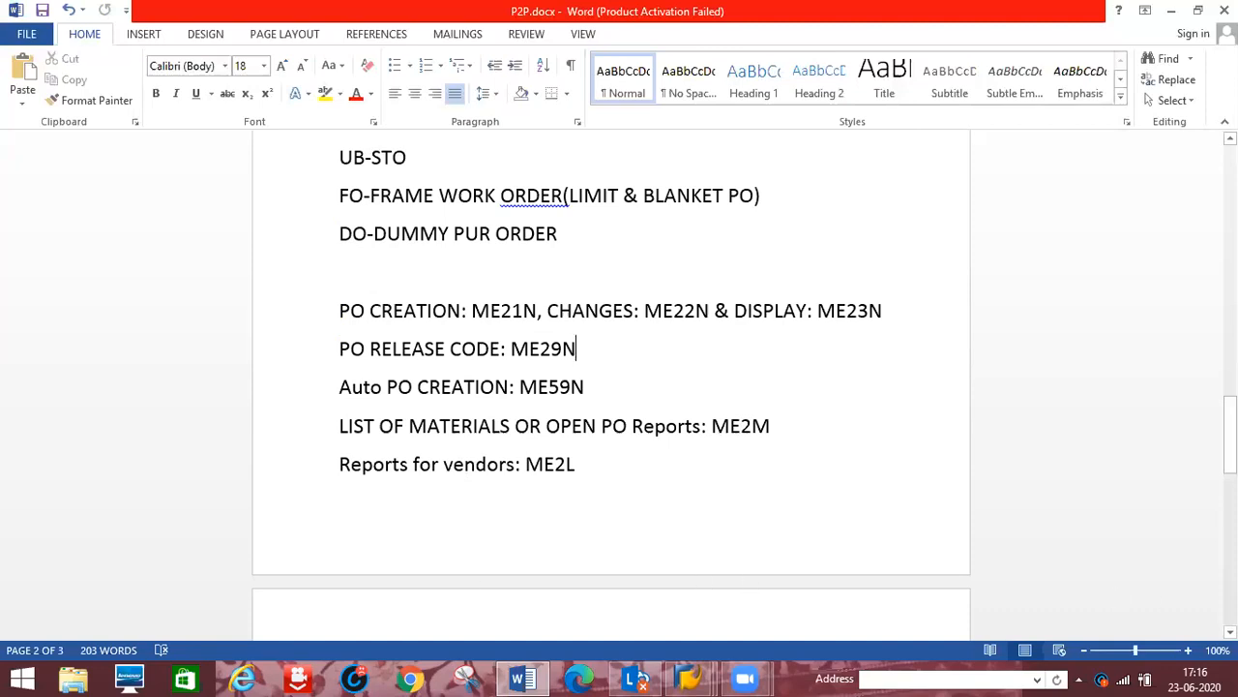
Select the "Po no" line below the PO number range note on the third page
{"action": "scroll", "coordinate": [610, 387], "scroll_direction": "down", "scroll_amount": 1}
{"action": "scroll", "coordinate": [718, 500], "scroll_direction": "down", "scroll_amount": 5}
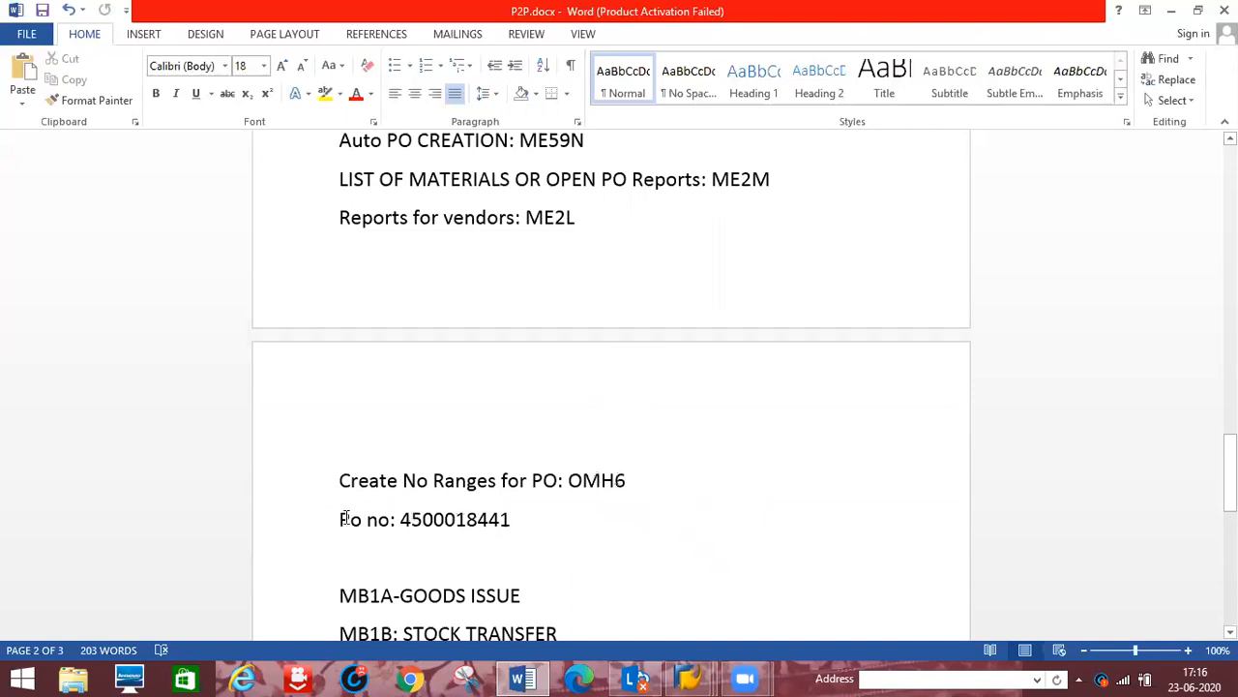
{"action": "left_click_drag", "start_coordinate": [340, 520], "coordinate": [528, 524]}
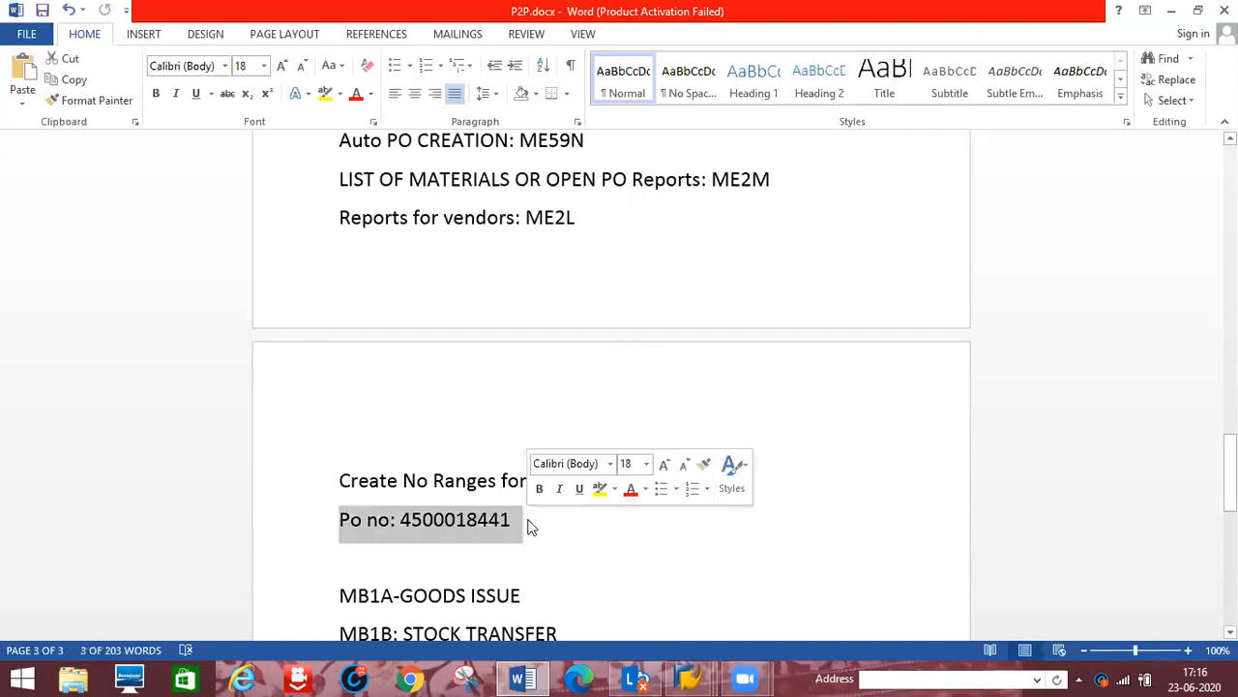
Delete the selected "Po no" line below the PO number range note
{"action": "key", "text": "BackSpace"}
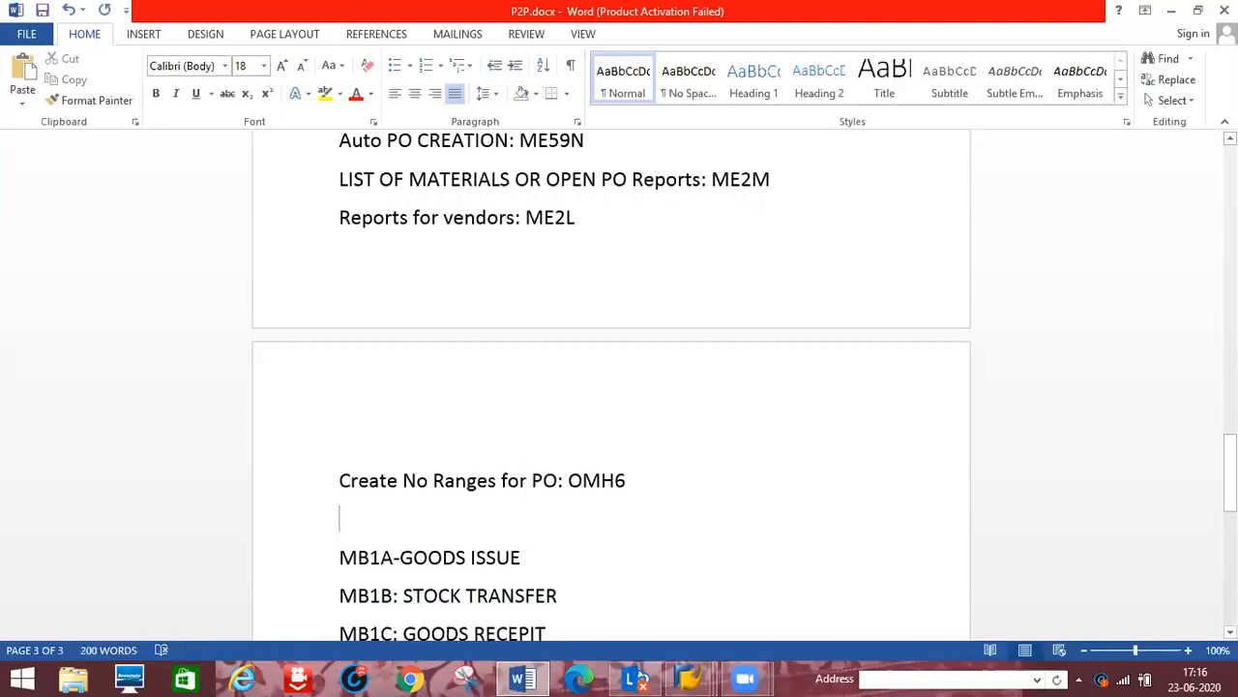
{"action": "scroll", "coordinate": [874, 545], "scroll_direction": "up", "scroll_amount": 1}
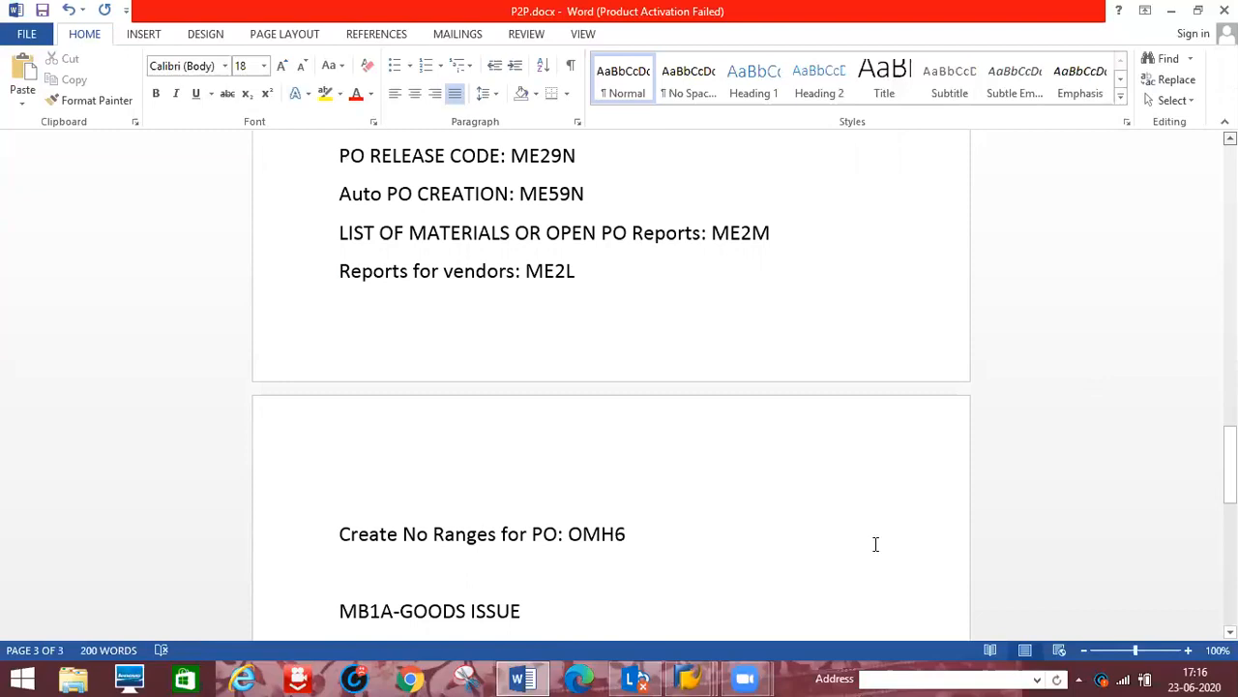
Switch to the SAP price comparison list and try to start transaction ME21N from there
{"action": "left_click", "coordinate": [713, 674]}
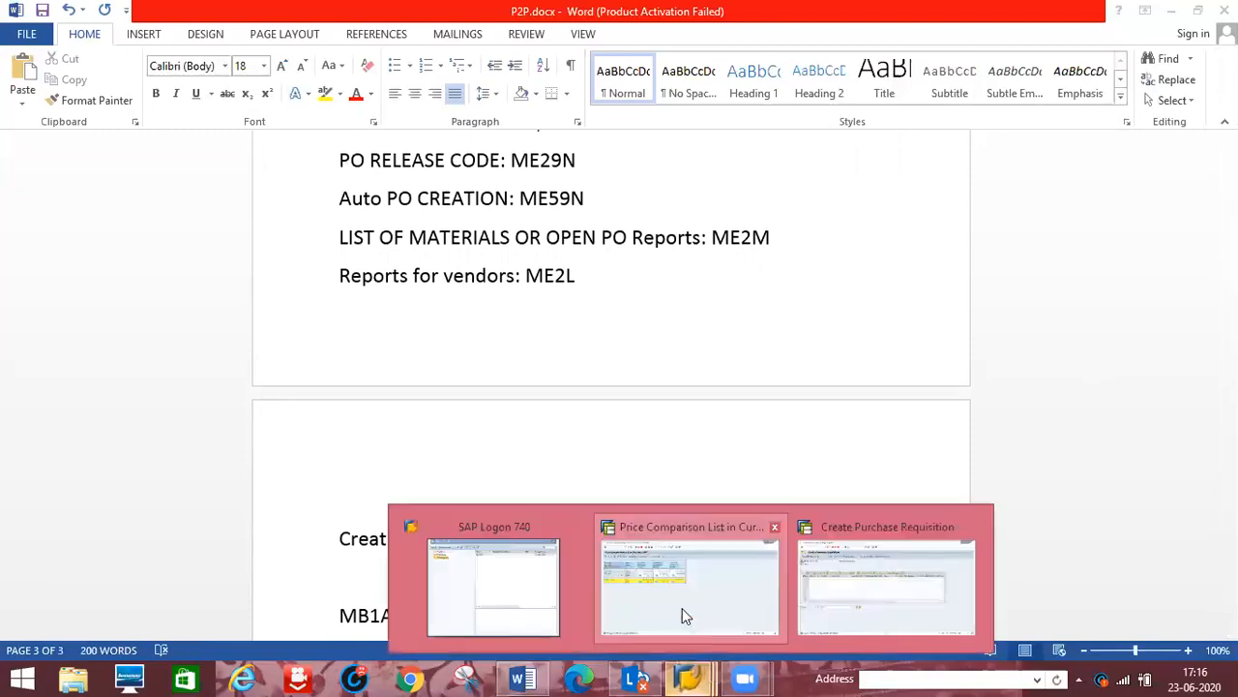
{"action": "left_click", "coordinate": [682, 607]}
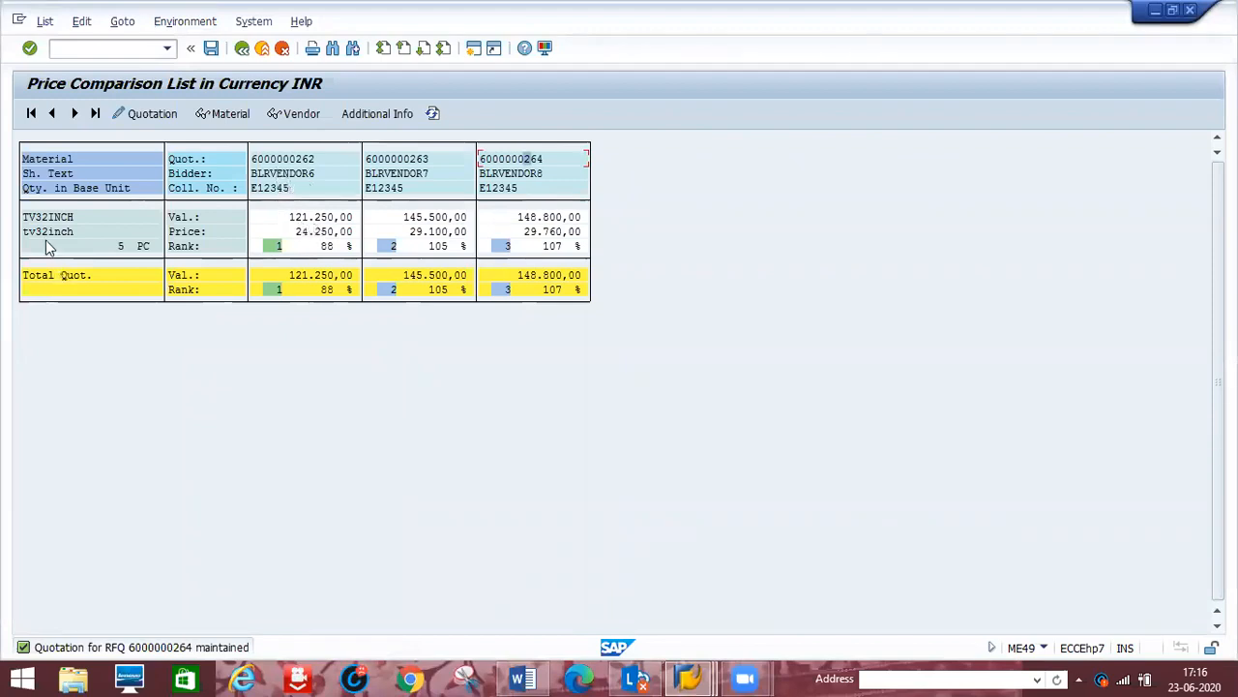
{"action": "left_click", "coordinate": [127, 48]}
{"action": "type", "text": "/nme21n"}
{"action": "key", "text": "Return"}
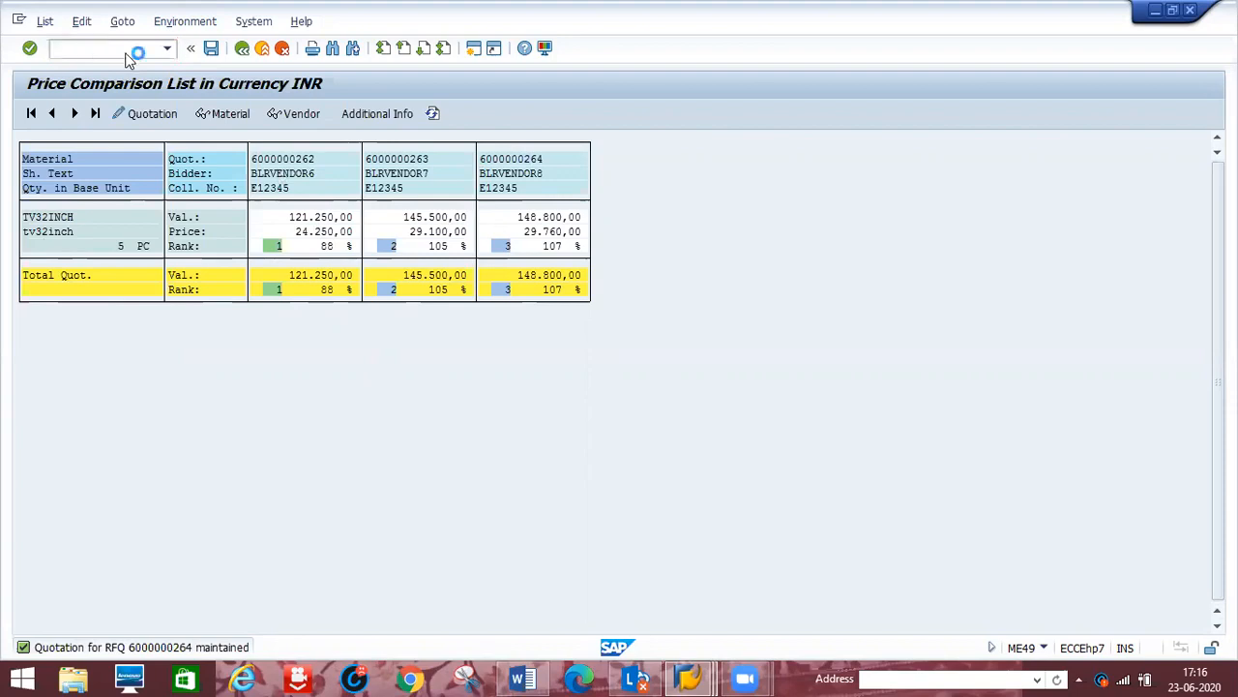
Switch to the P2P Word document and highlight the ME21N code in the PO creation line
{"action": "left_click", "coordinate": [520, 677]}
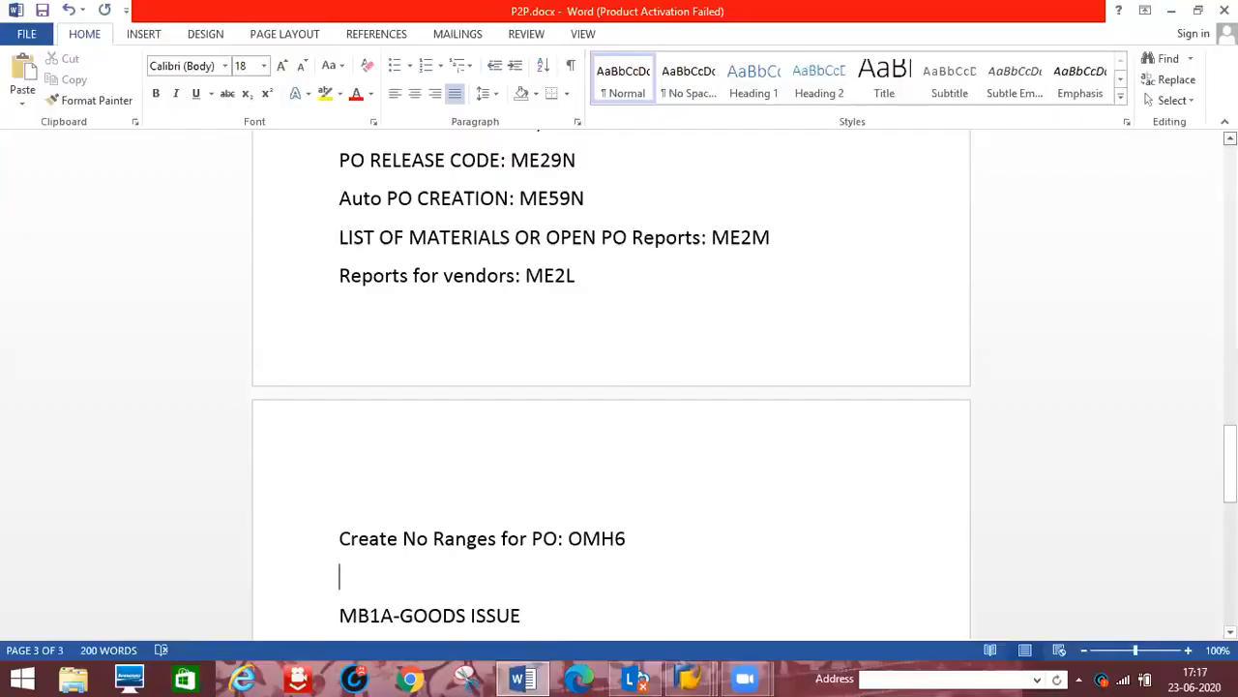
{"action": "scroll", "coordinate": [580, 338], "scroll_direction": "up", "scroll_amount": 2}
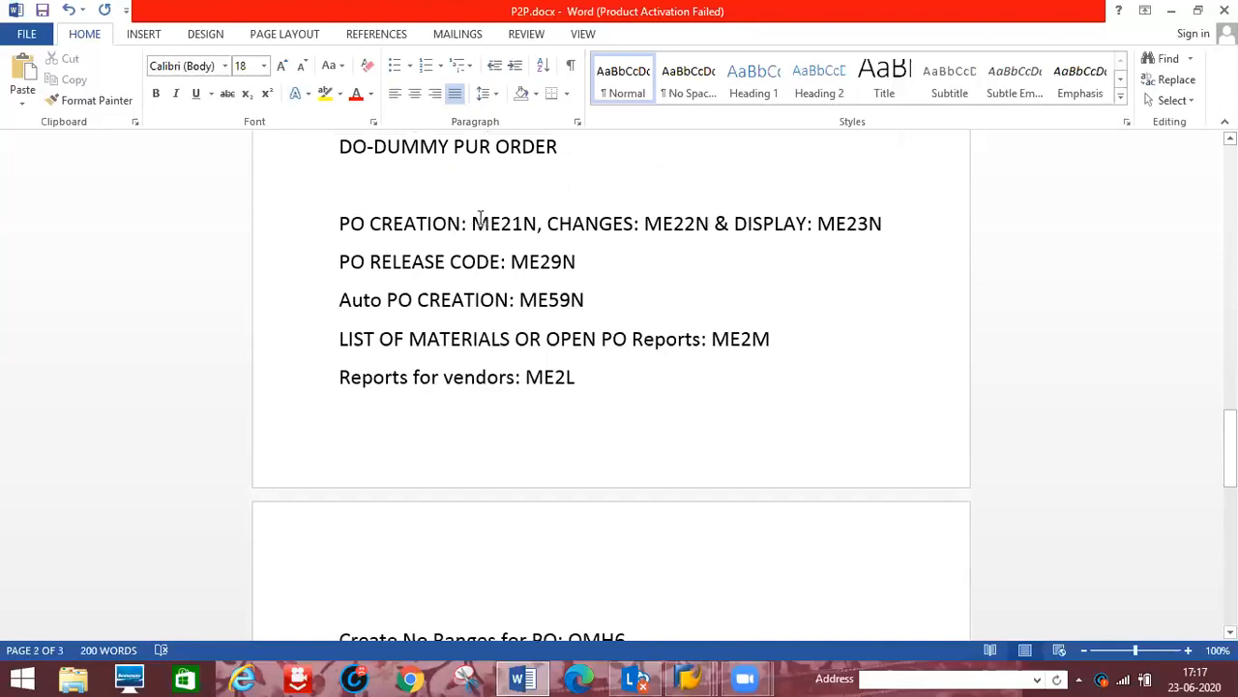
{"action": "left_click_drag", "start_coordinate": [472, 222], "coordinate": [539, 223]}
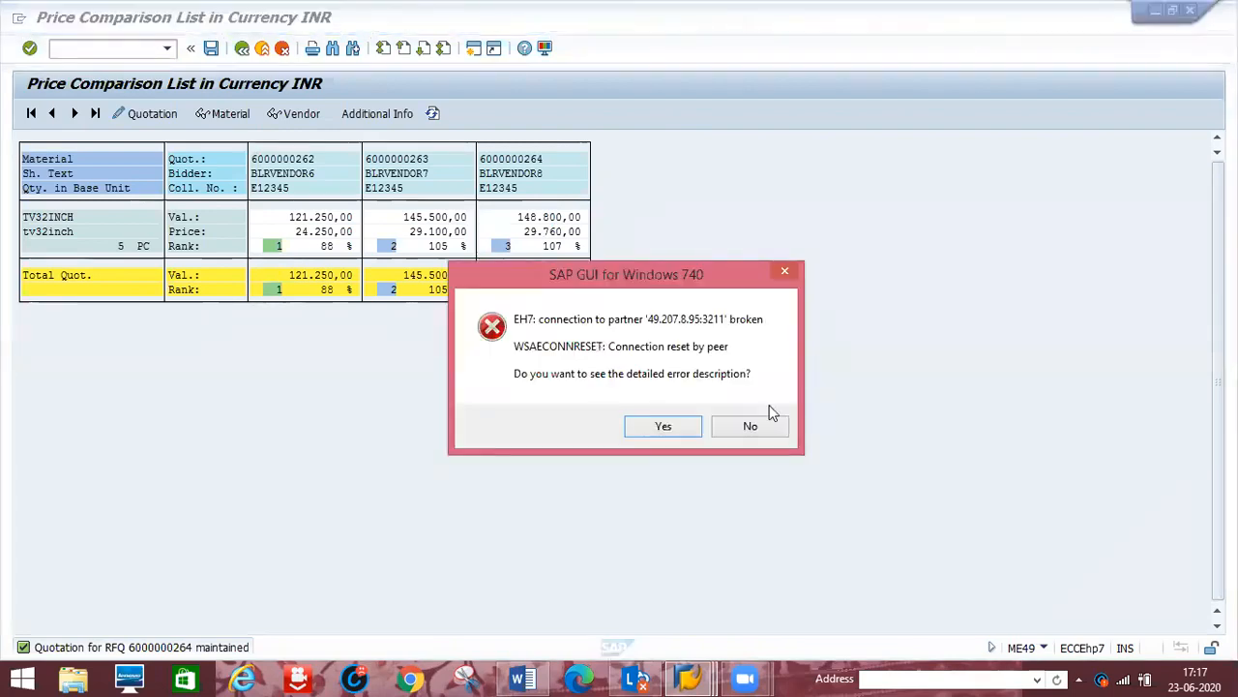
Decline the detailed description of the connection error and open the NEW system connection from SAP Logon
{"action": "left_click", "coordinate": [750, 423]}
{"action": "key", "text": "alt+Tab"}
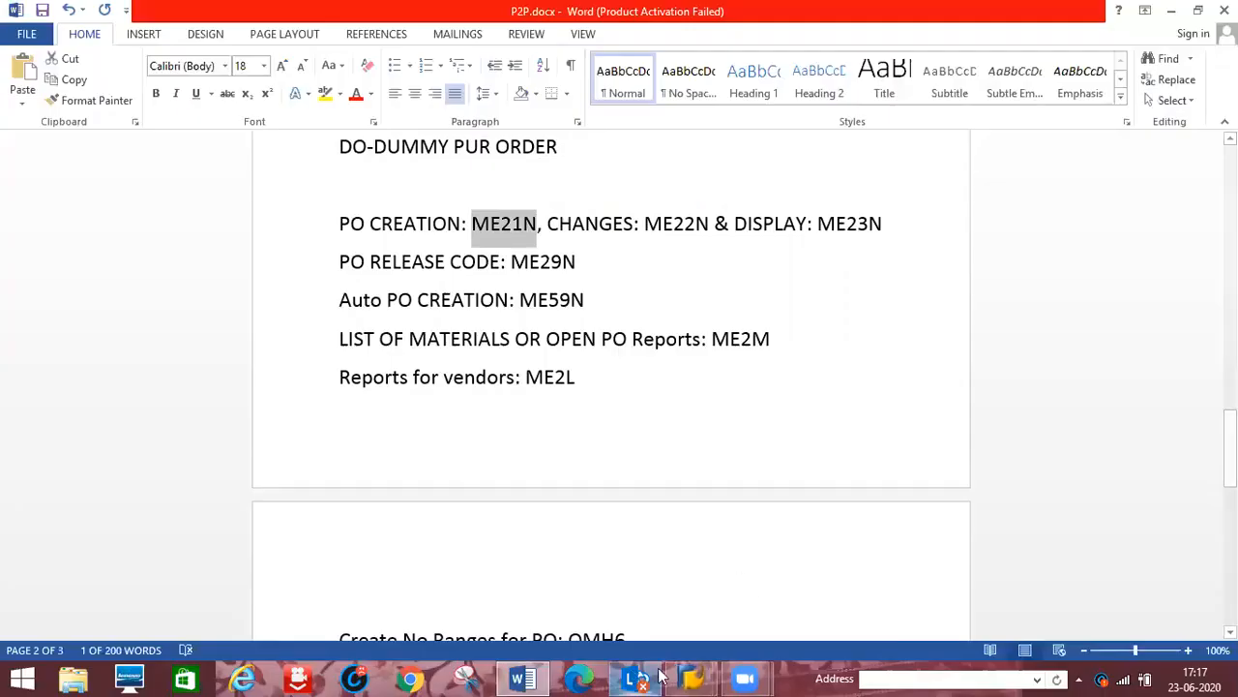
{"action": "left_click", "coordinate": [689, 677]}
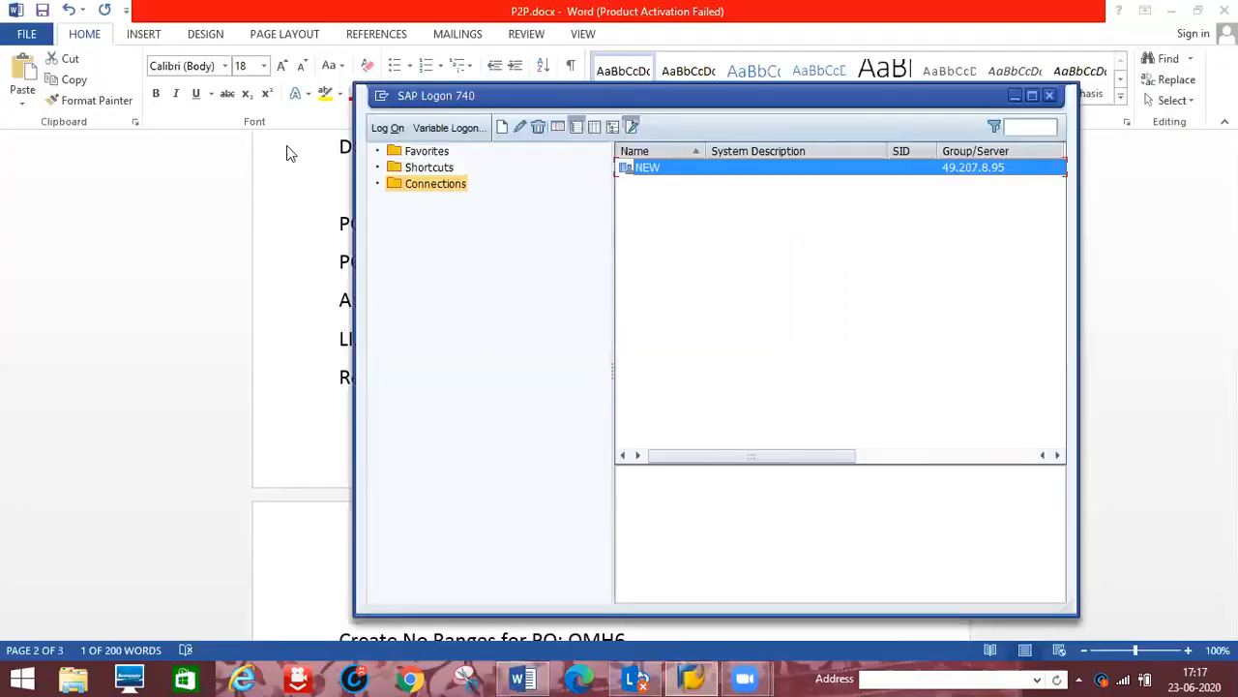
{"action": "double_click", "coordinate": [650, 171]}
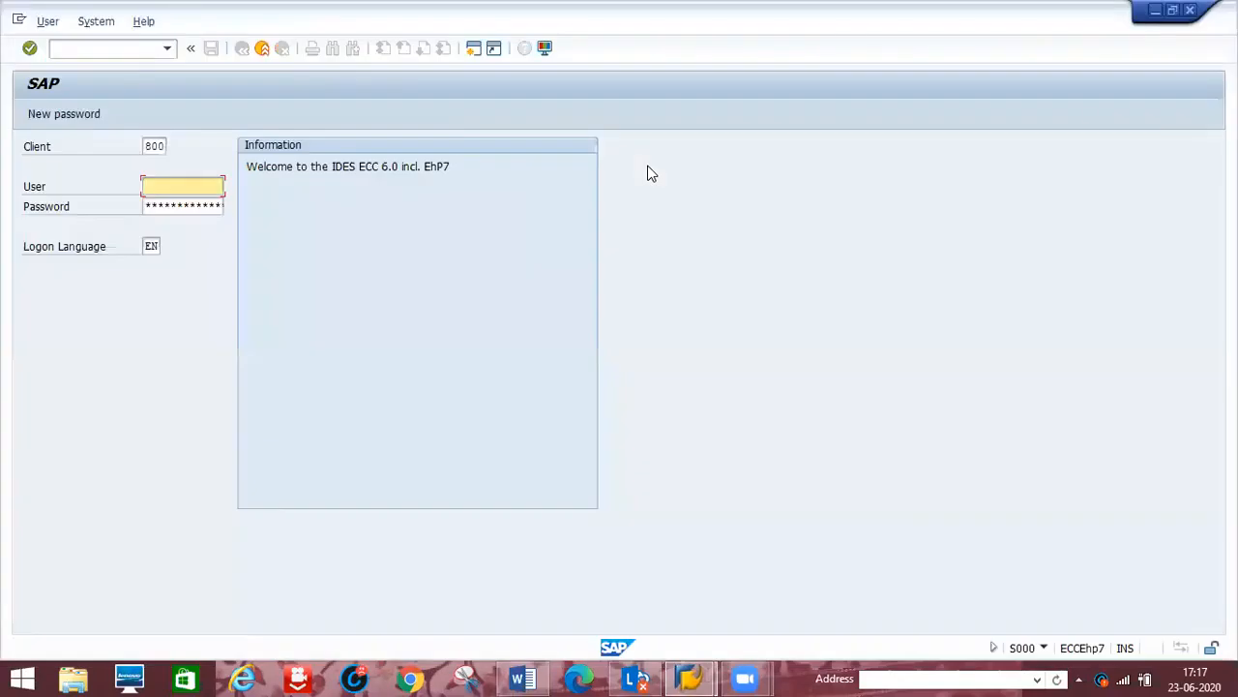
Log on to client 800 with the user ID and account password, ending any other logons in the system
{"action": "type", "text": "u"}
{"action": "key", "text": "Down"}
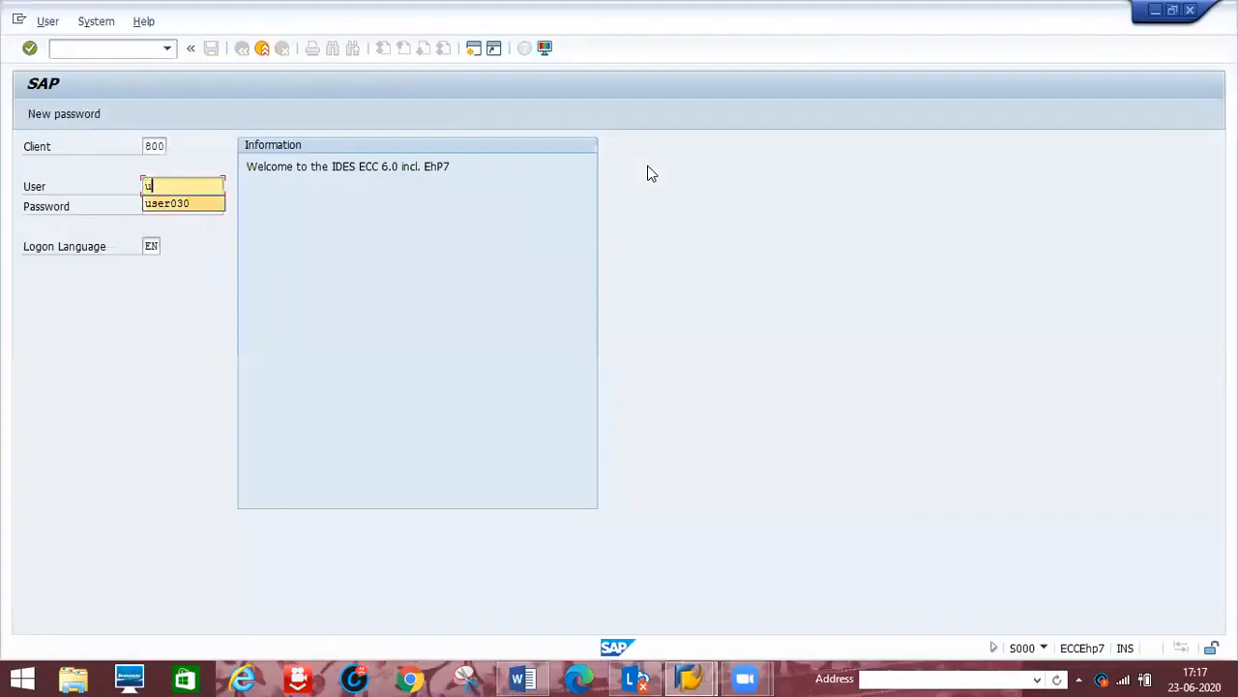
{"action": "key", "text": "Tab"}
{"action": "type", "text": "*******"}
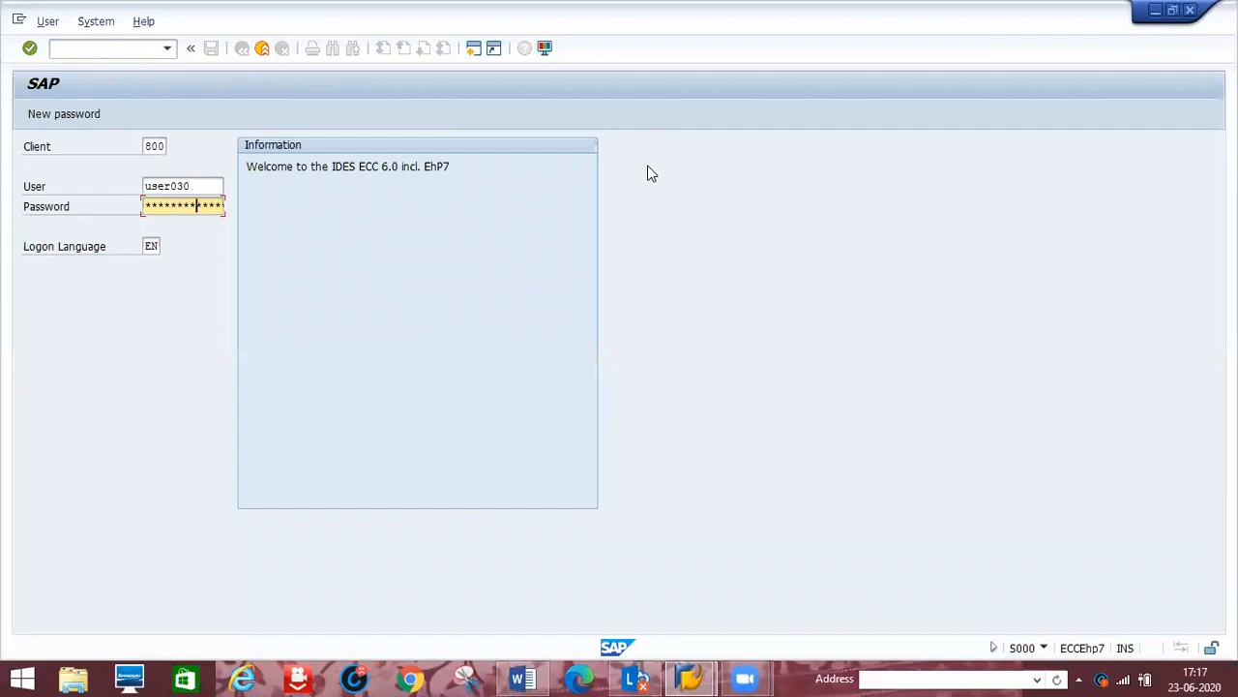
{"action": "key", "text": "Return"}
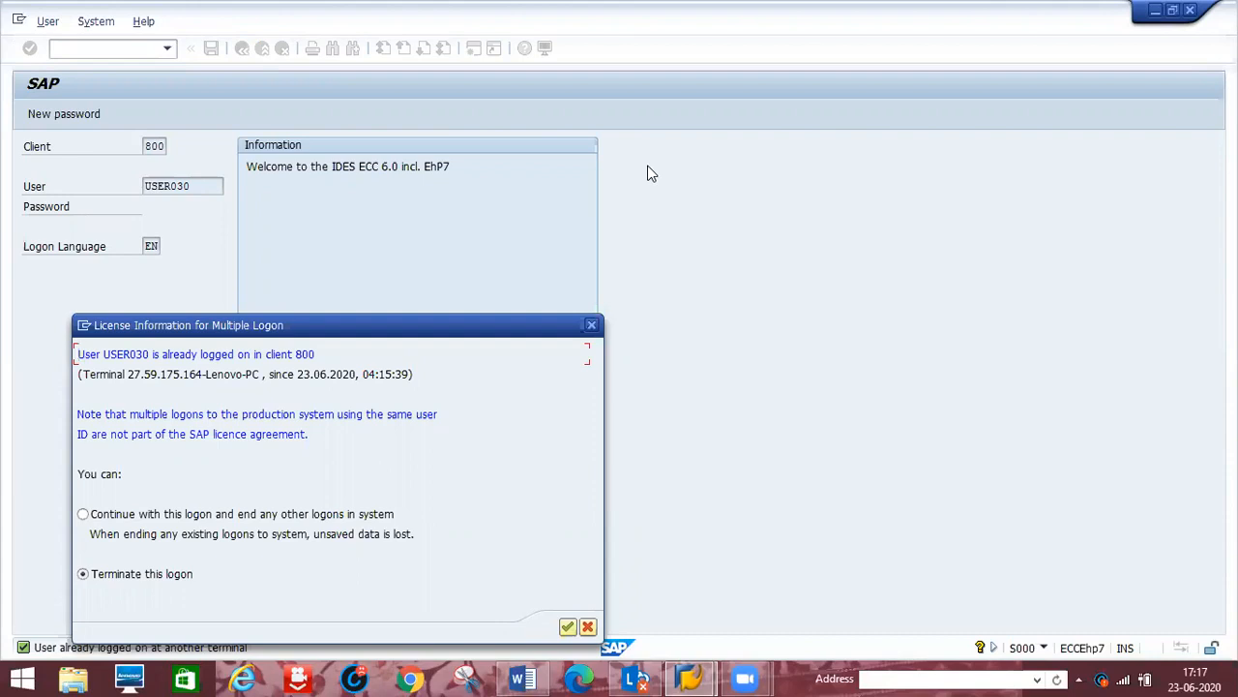
{"action": "left_click", "coordinate": [383, 517]}
{"action": "left_click", "coordinate": [569, 627]}
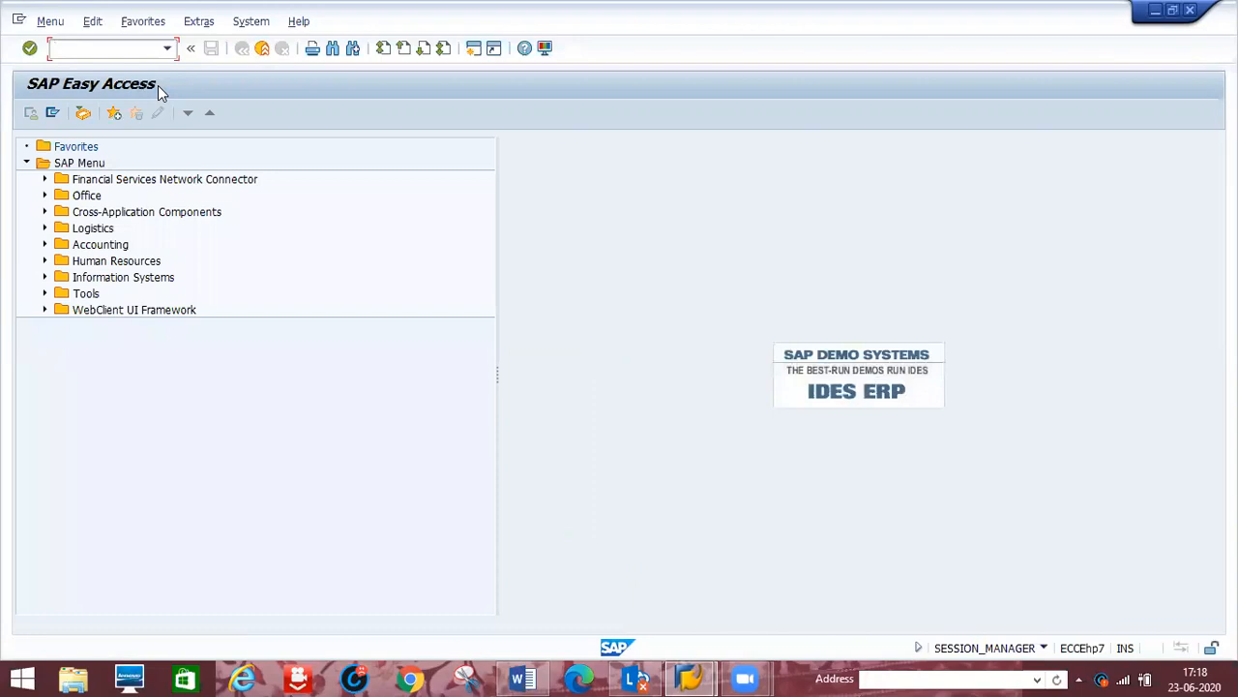
Start purchase order creation with transaction ME21N and collapse the item overview
{"action": "type", "text": "/nme1"}
{"action": "key", "text": "BackSpace"}
{"action": "type", "text": "21n"}
{"action": "key", "text": "Return"}
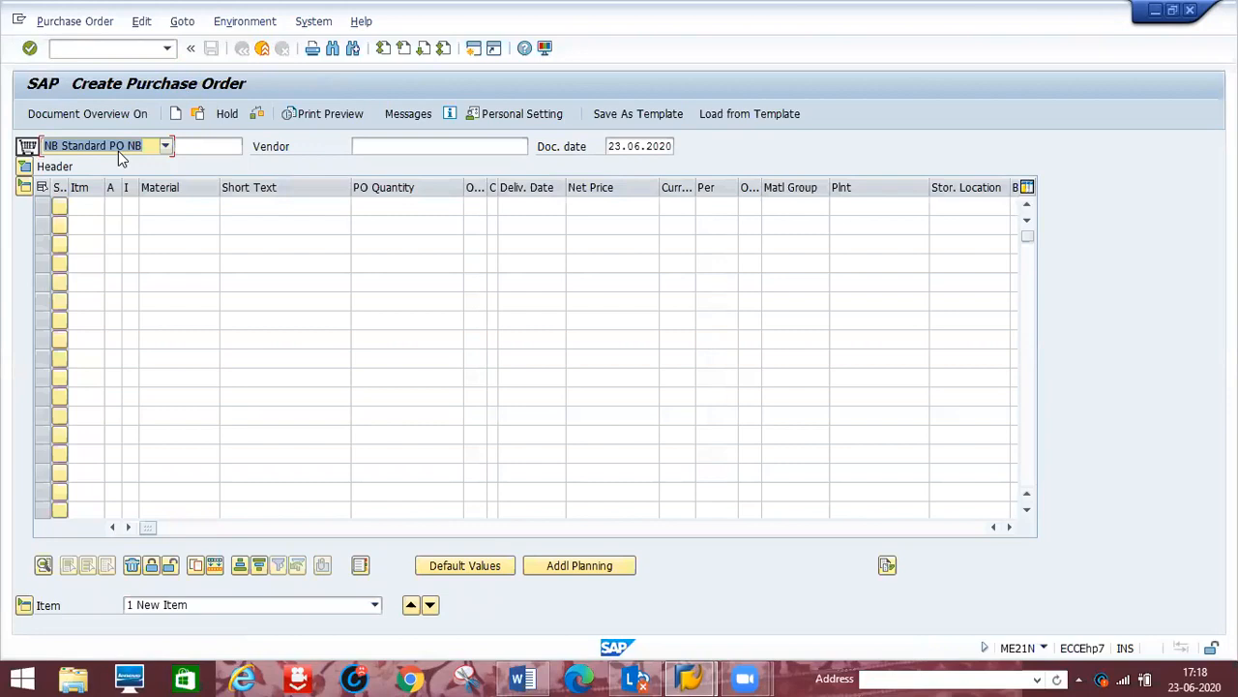
{"action": "left_click", "coordinate": [24, 187]}
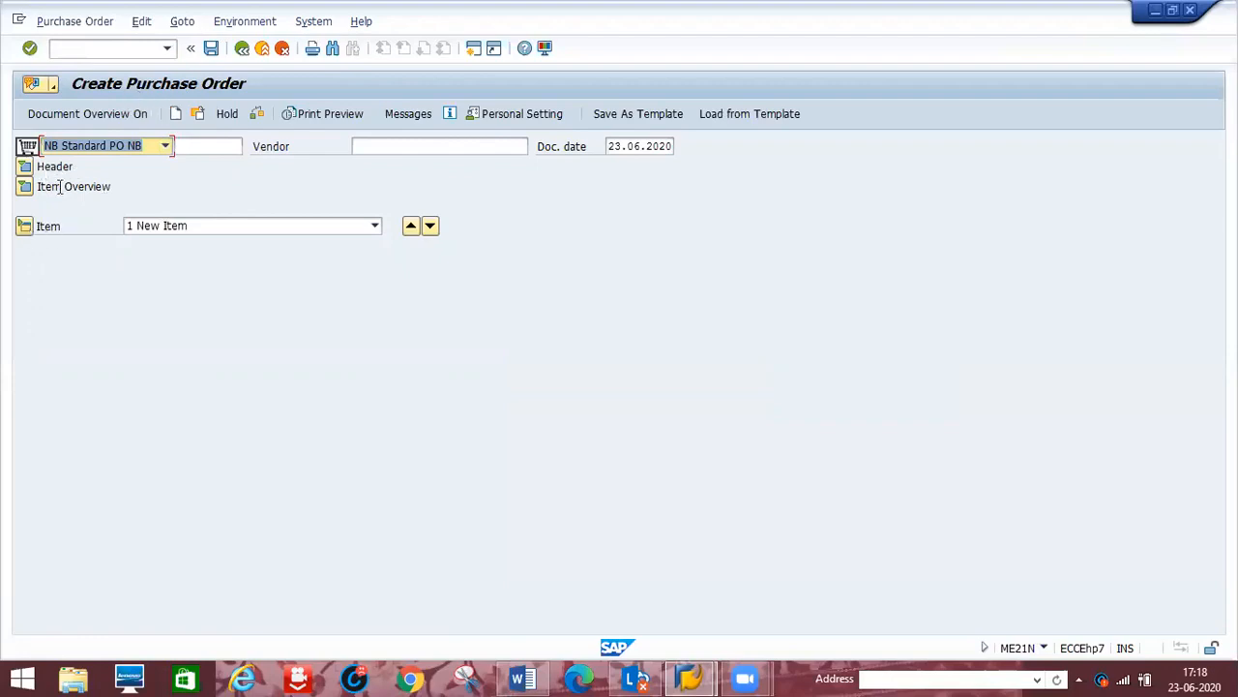
Set the purchase order's vendor to BLRVENDOR6
{"action": "left_click", "coordinate": [380, 147]}
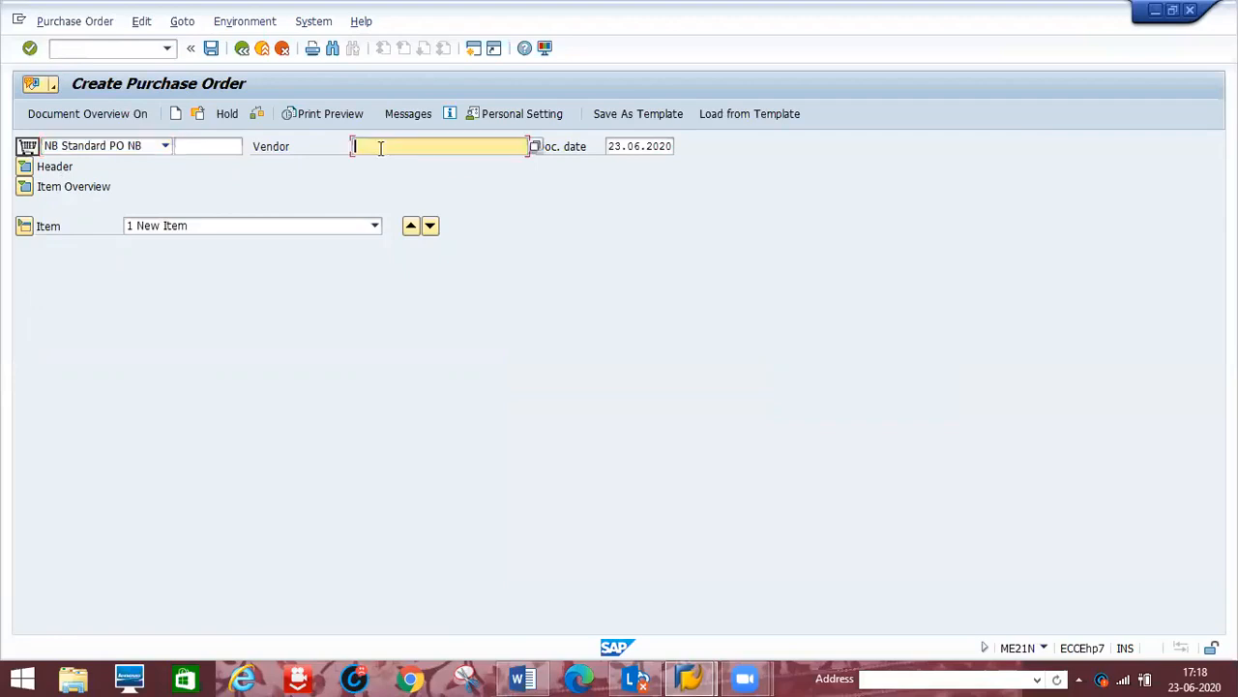
{"action": "left_click", "coordinate": [380, 147]}
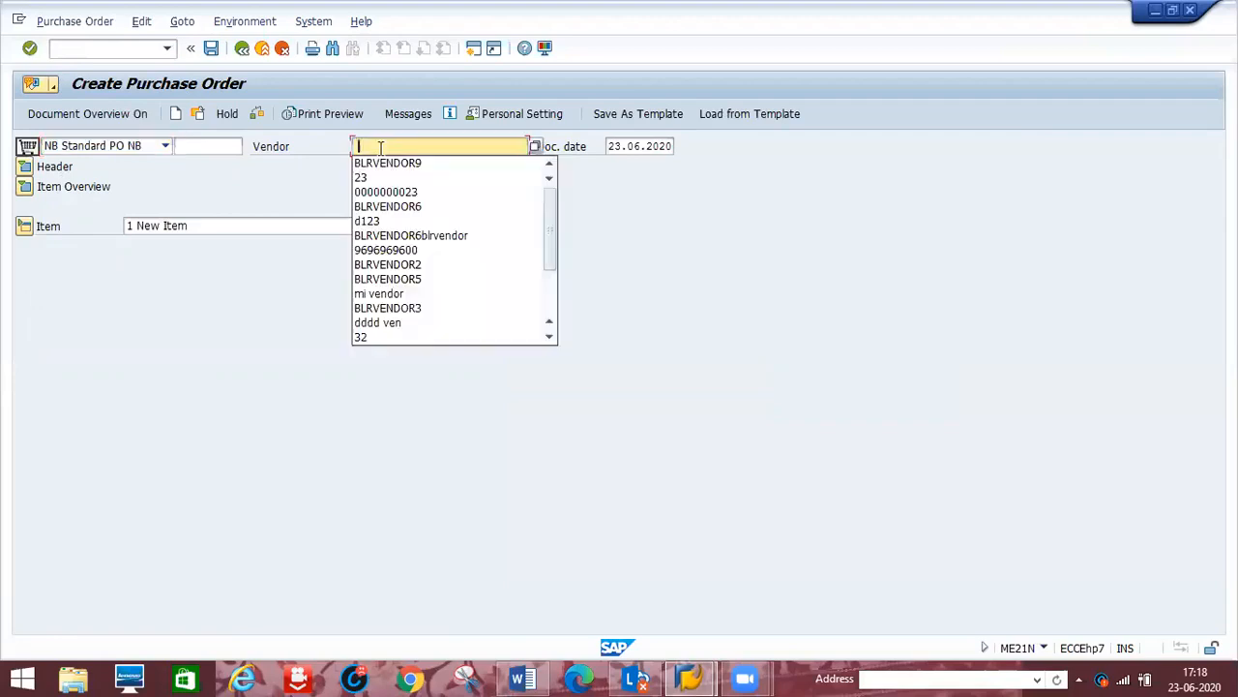
{"action": "left_click", "coordinate": [377, 207]}
{"action": "key", "text": "Return"}
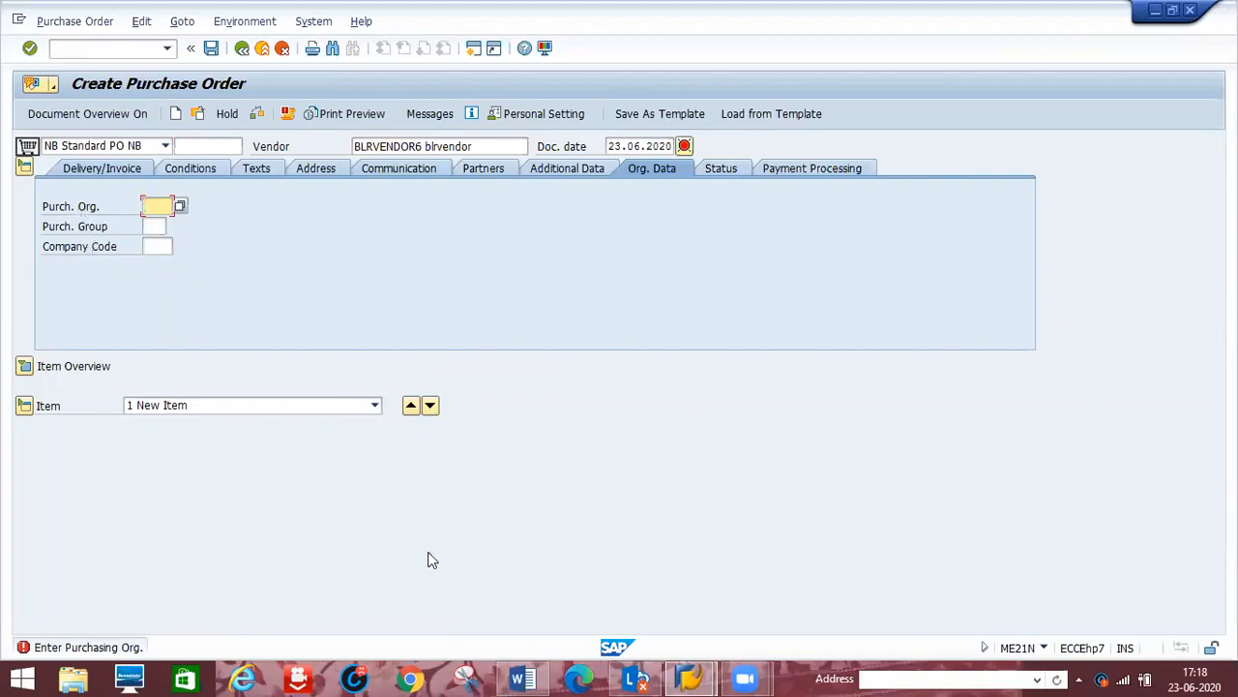
Check the header level note in the P2P Word document and return to the purchase order in SAP
{"action": "key", "text": "alt+Tab"}
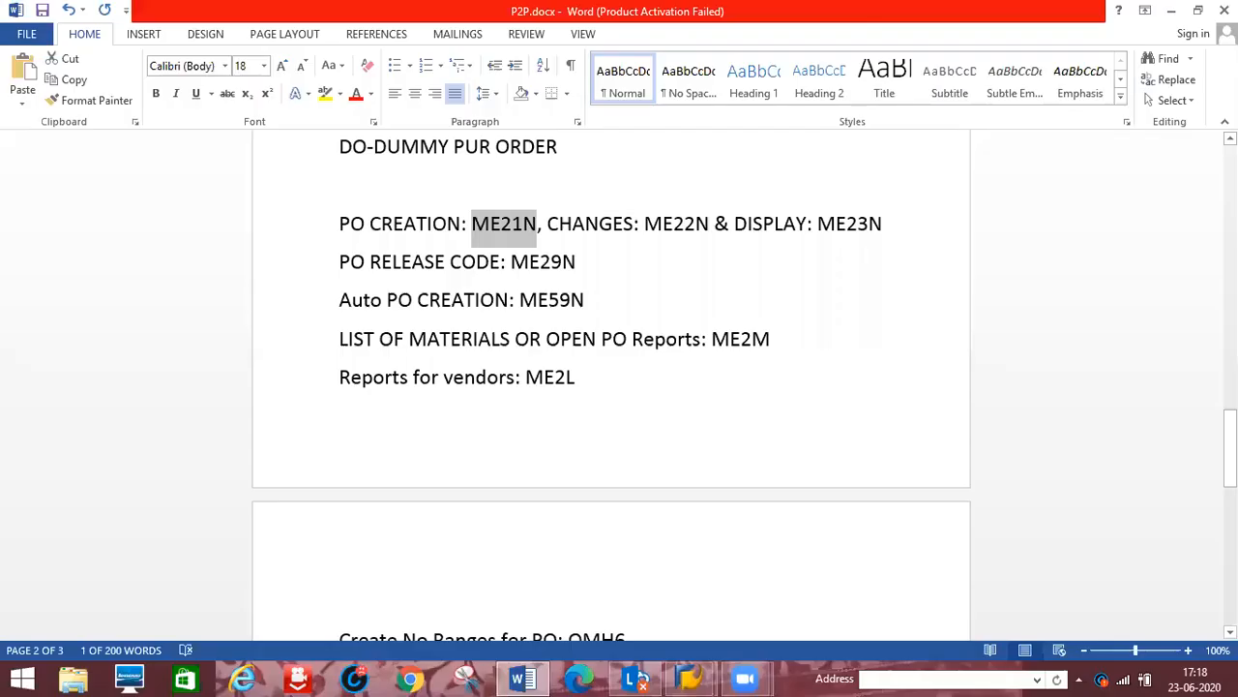
{"action": "scroll", "coordinate": [610, 387], "scroll_direction": "up", "scroll_amount": 15}
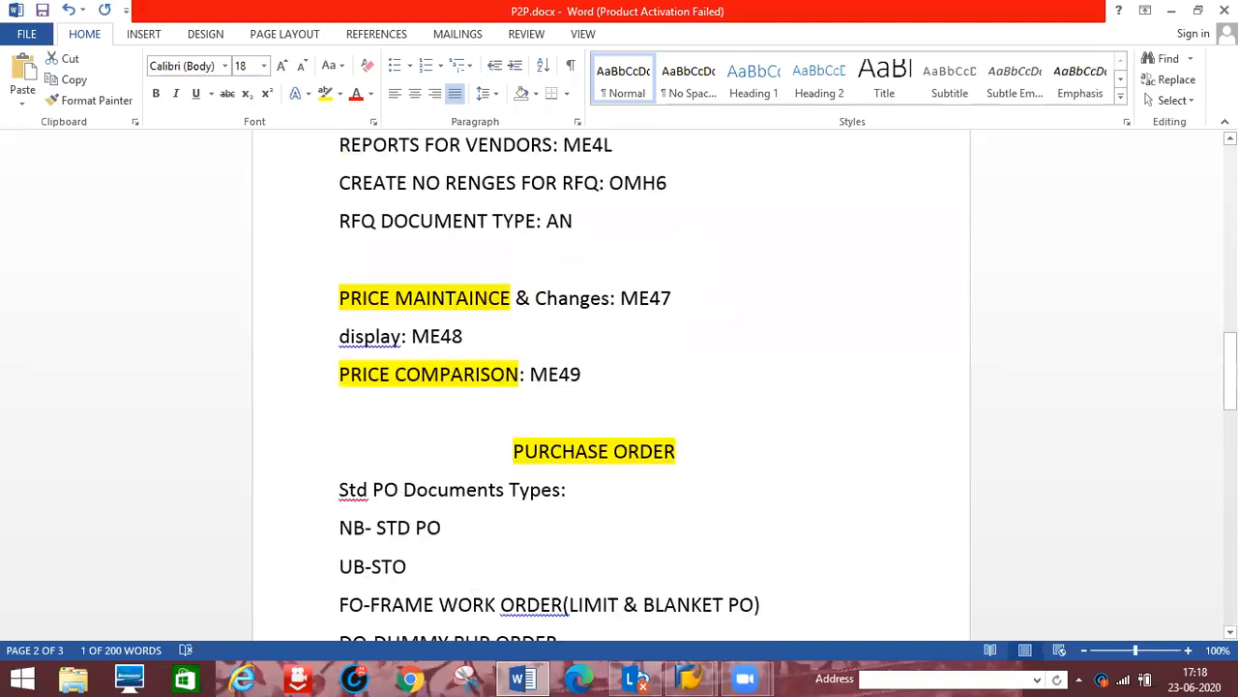
{"action": "scroll", "coordinate": [577, 197], "scroll_direction": "up", "scroll_amount": 1}
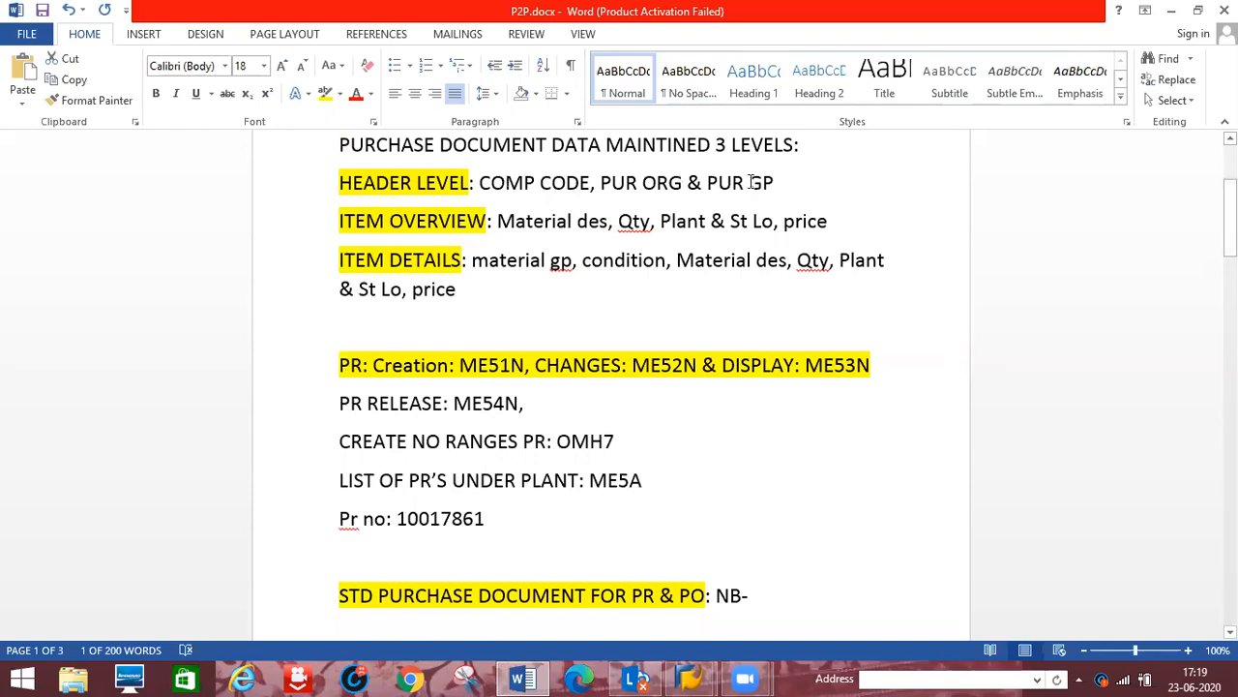
{"action": "key", "text": "alt+Tab"}
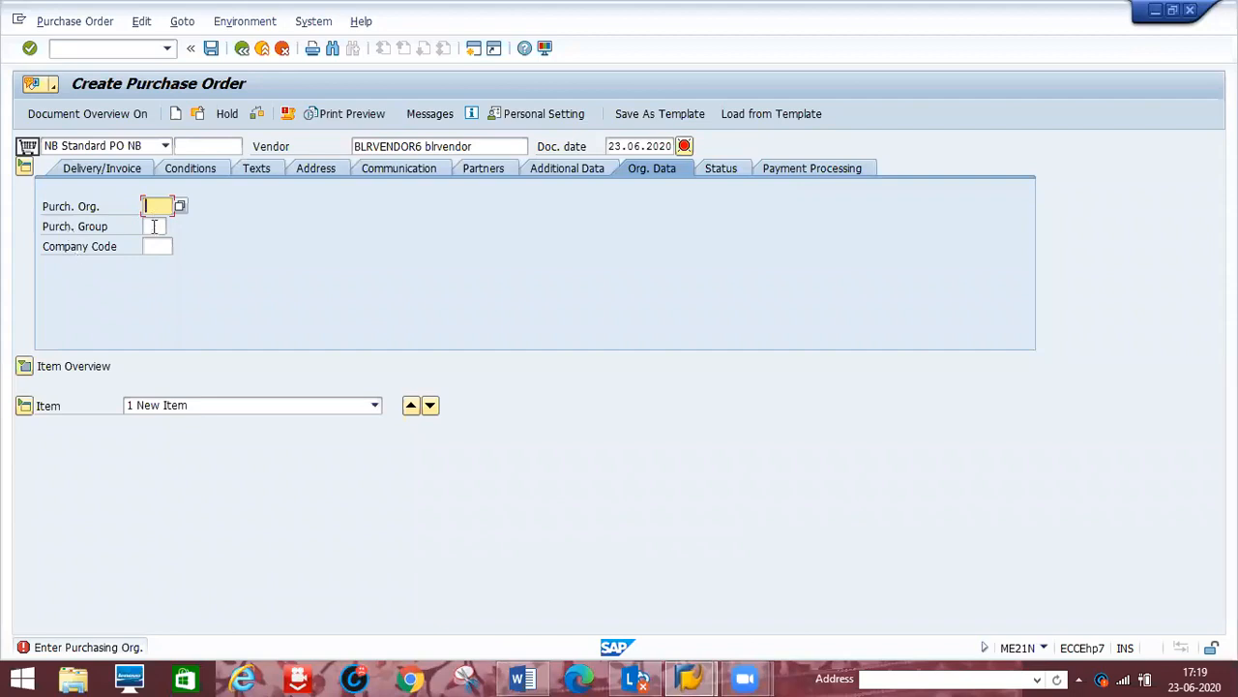
Enter purchasing organization D123, purchasing group 001 and company code D123 in the purchase order header
{"action": "type", "text": "d123"}
{"action": "key", "text": "Tab"}
{"action": "type", "text": "001"}
{"action": "key", "text": "Tab"}
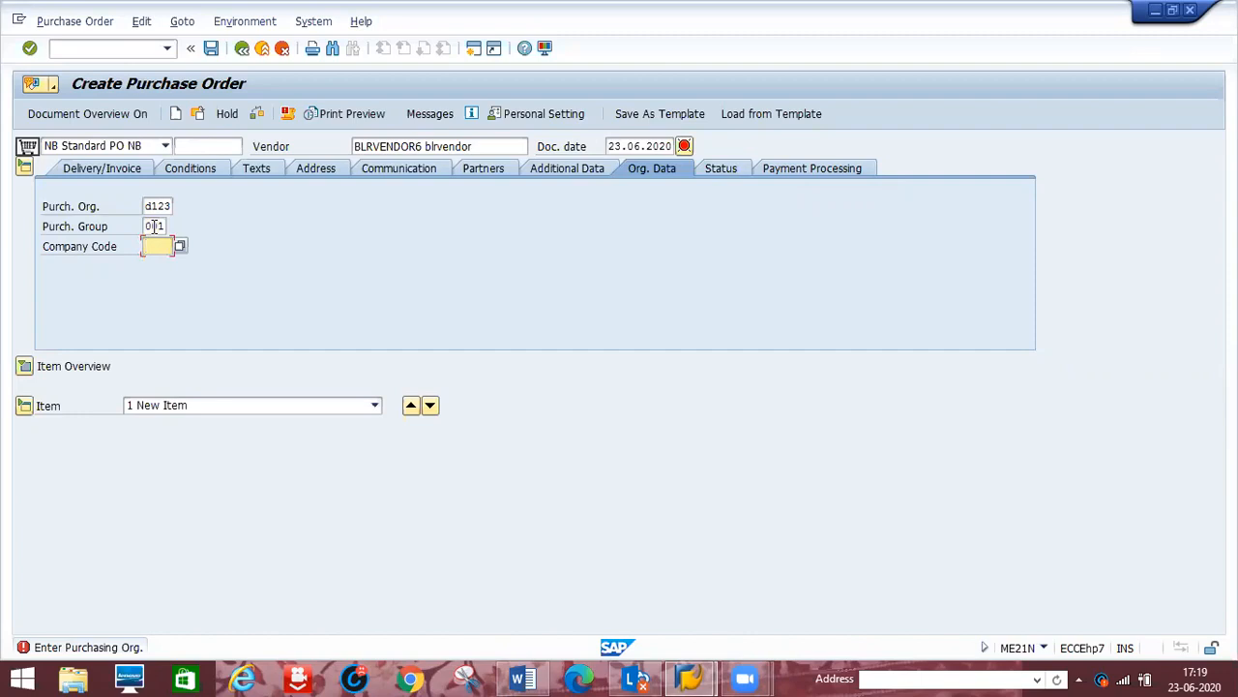
{"action": "type", "text": "d123"}
Expand the item overview and choose SONY PROJECTOR from plant D1P1's material list for the first item
{"action": "left_click", "coordinate": [25, 367]}
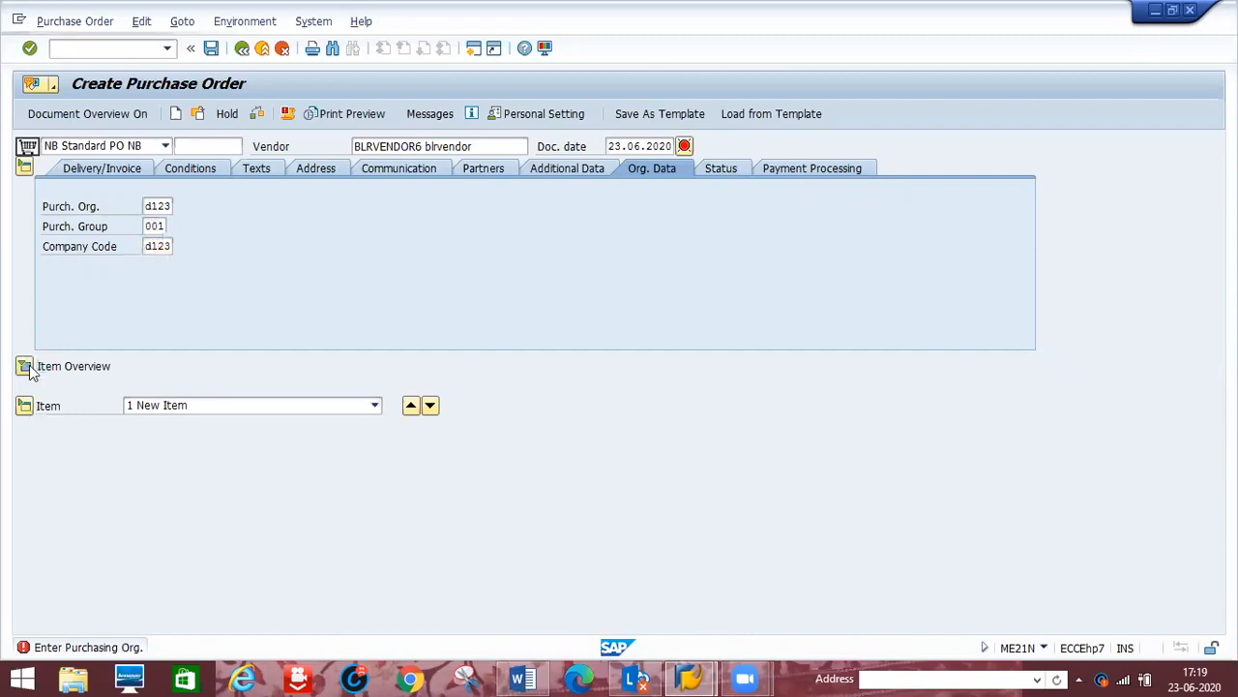
{"action": "left_click", "coordinate": [155, 385]}
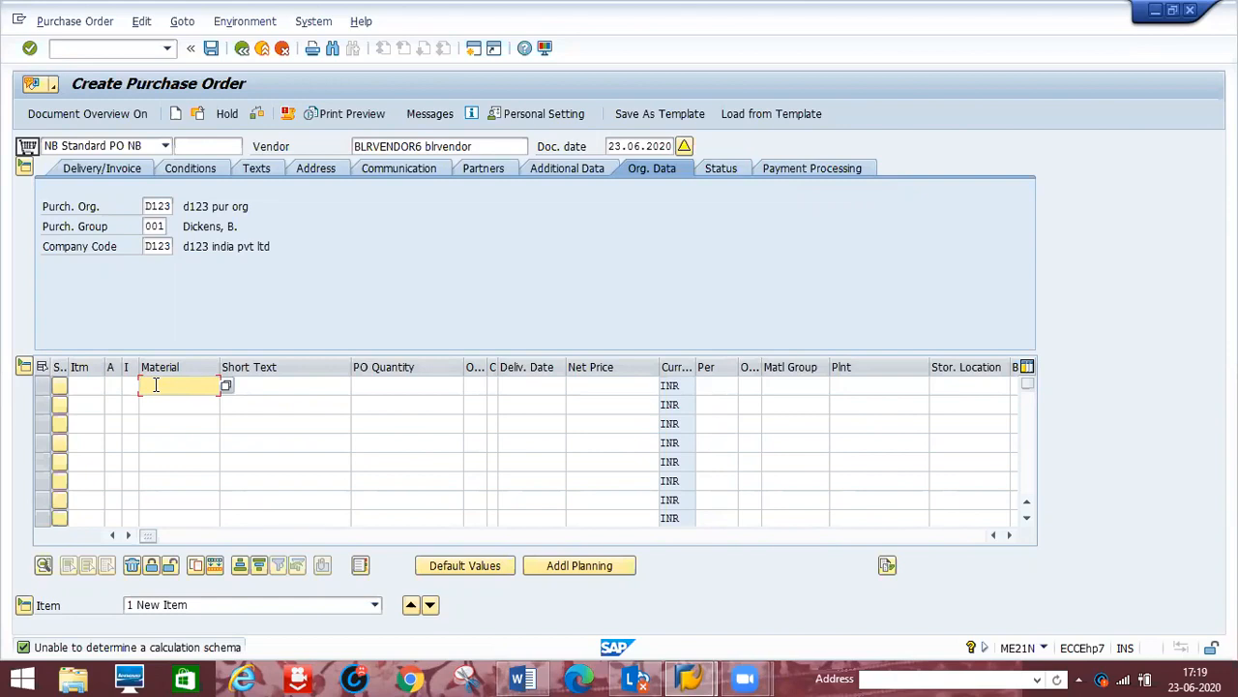
{"action": "left_click", "coordinate": [228, 387]}
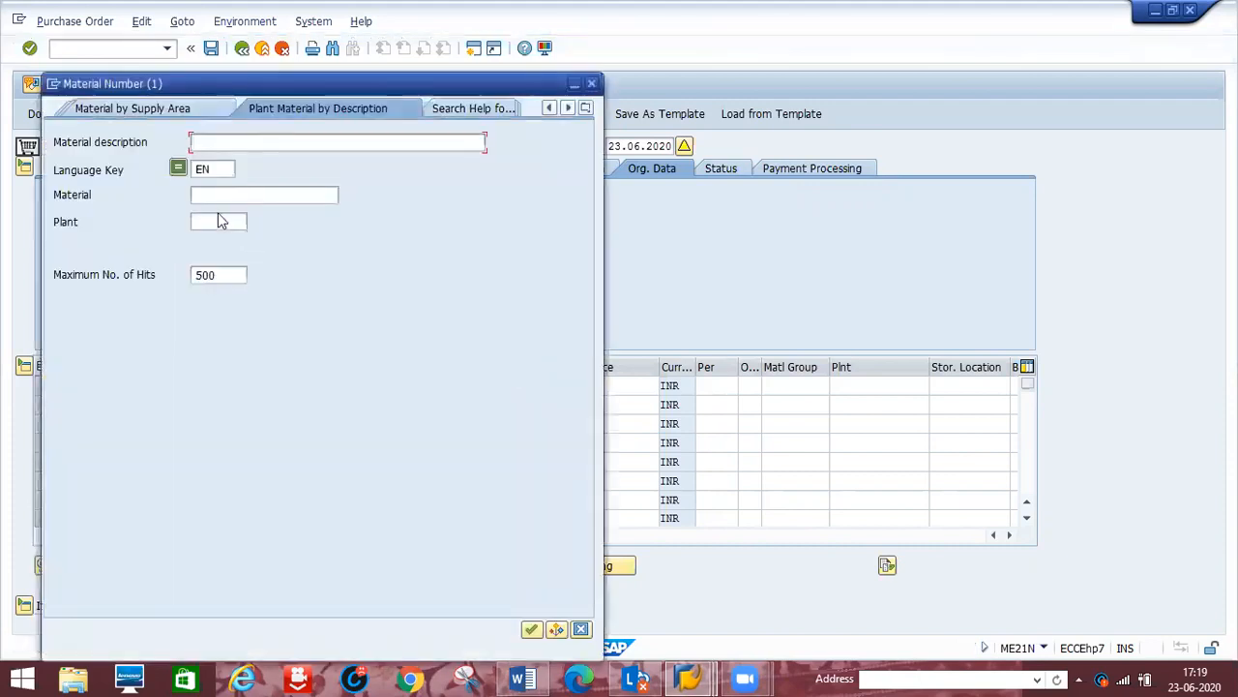
{"action": "left_click", "coordinate": [208, 220]}
{"action": "type", "text": "d1"}
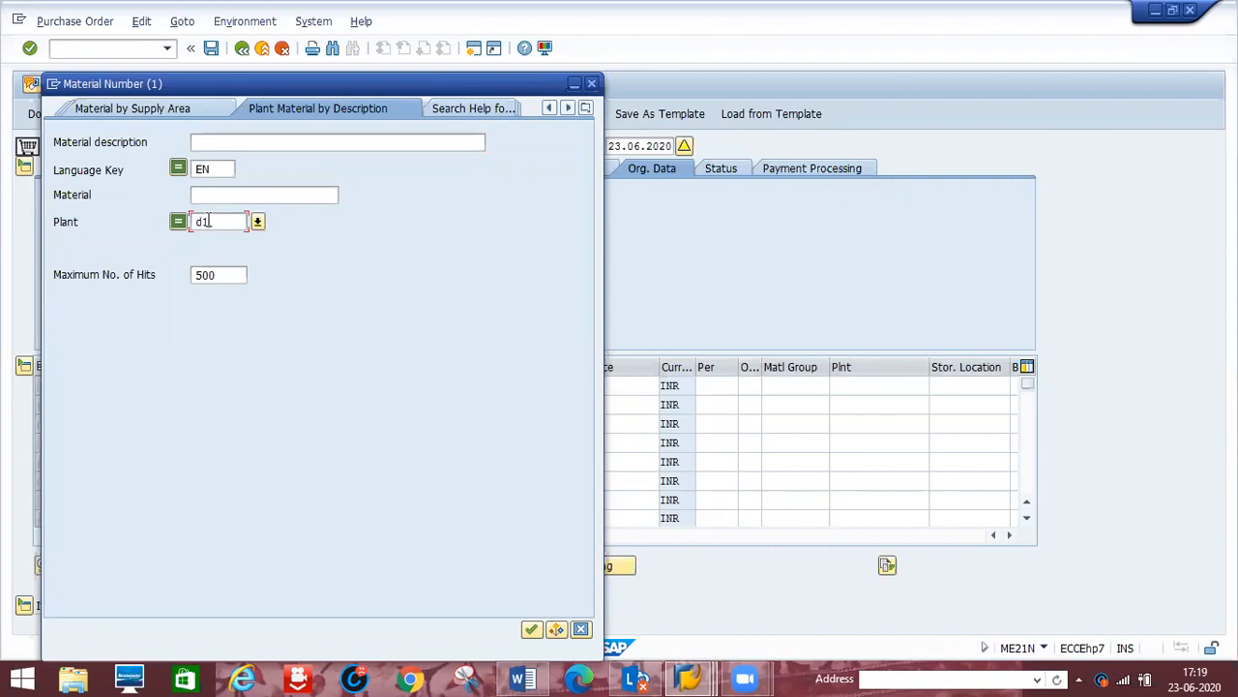
{"action": "type", "text": "p1"}
{"action": "key", "text": "Return"}
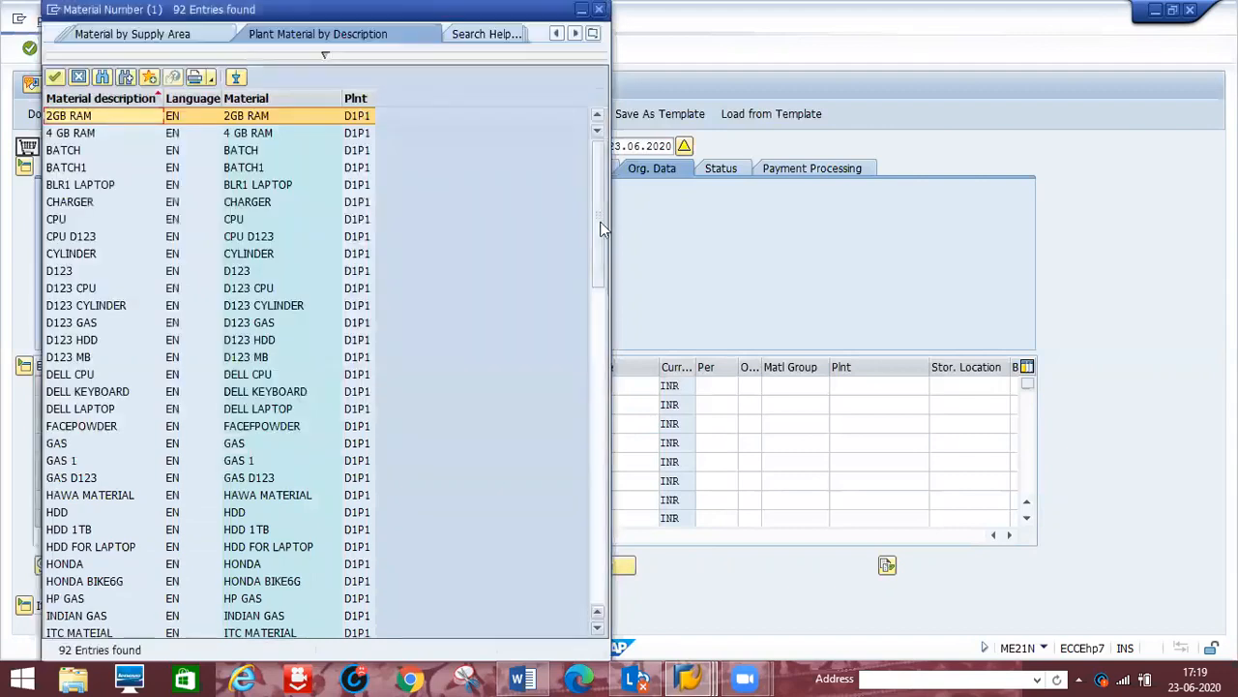
{"action": "left_click_drag", "start_coordinate": [600, 228], "coordinate": [600, 541]}
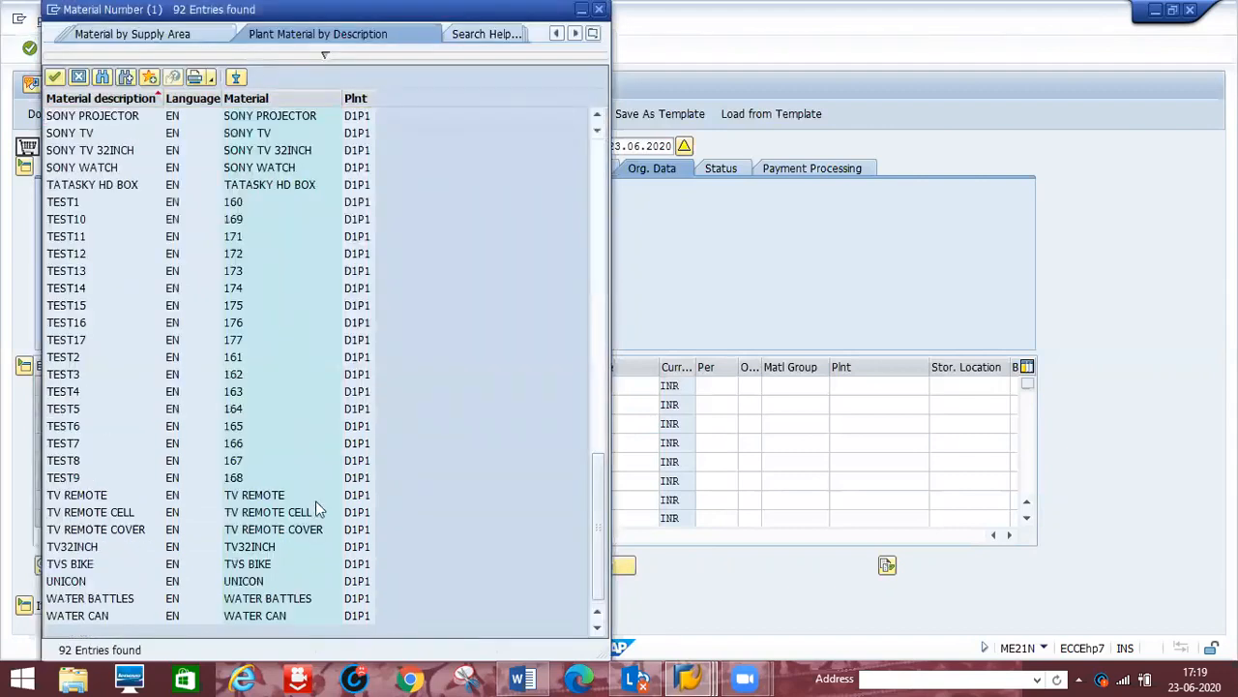
{"action": "double_click", "coordinate": [279, 116]}
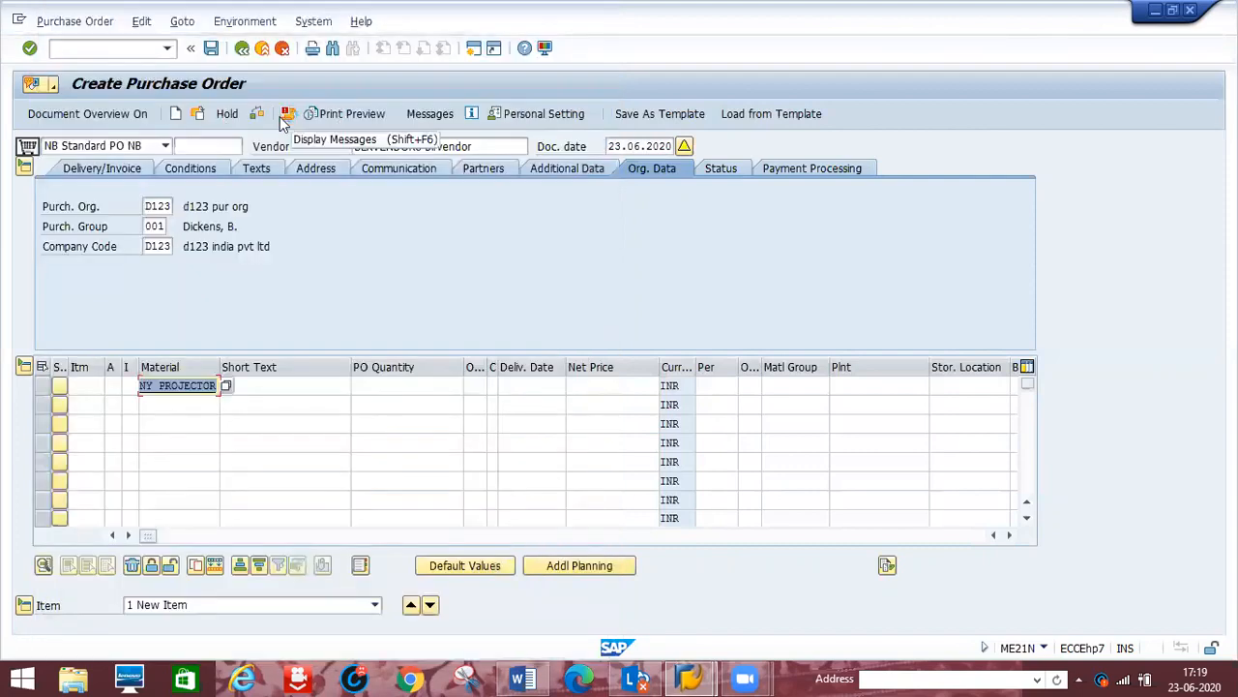
Enter a PO quantity of 5 and delivery date 10.07.2020 for the SONY PROJECTOR item
{"action": "key", "text": "Tab"}
{"action": "key", "text": "Tab"}
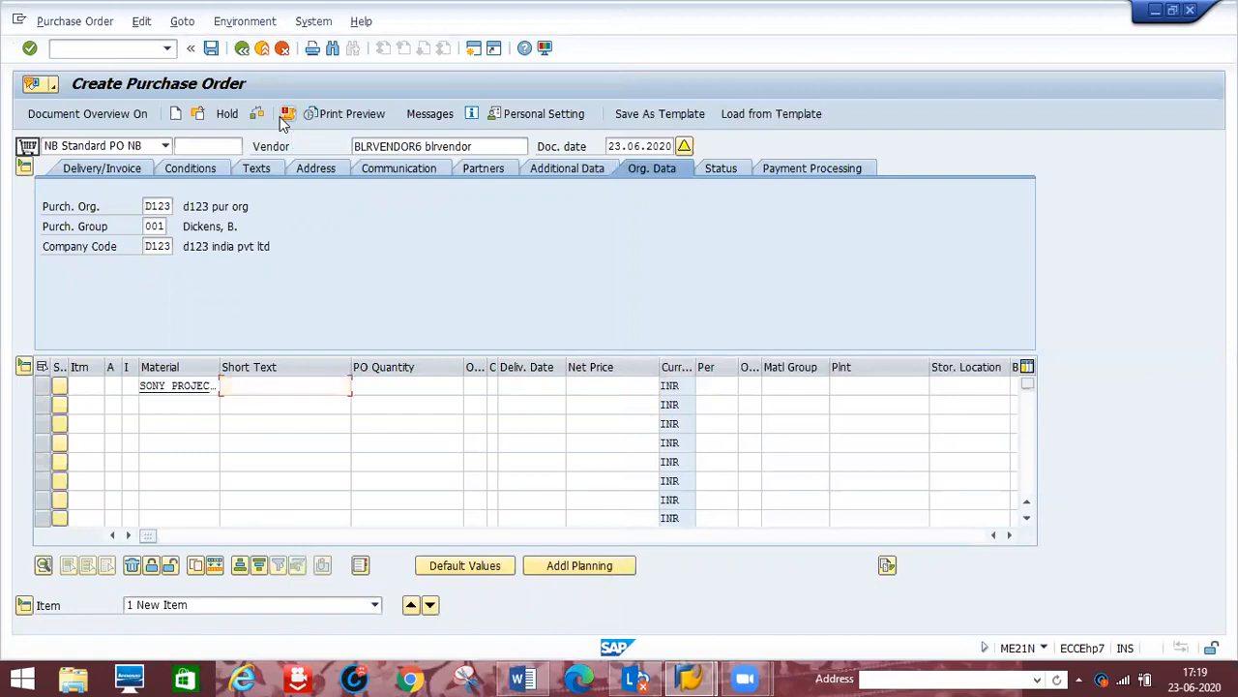
{"action": "type", "text": "5"}
{"action": "key", "text": "Tab"}
{"action": "key", "text": "Tab"}
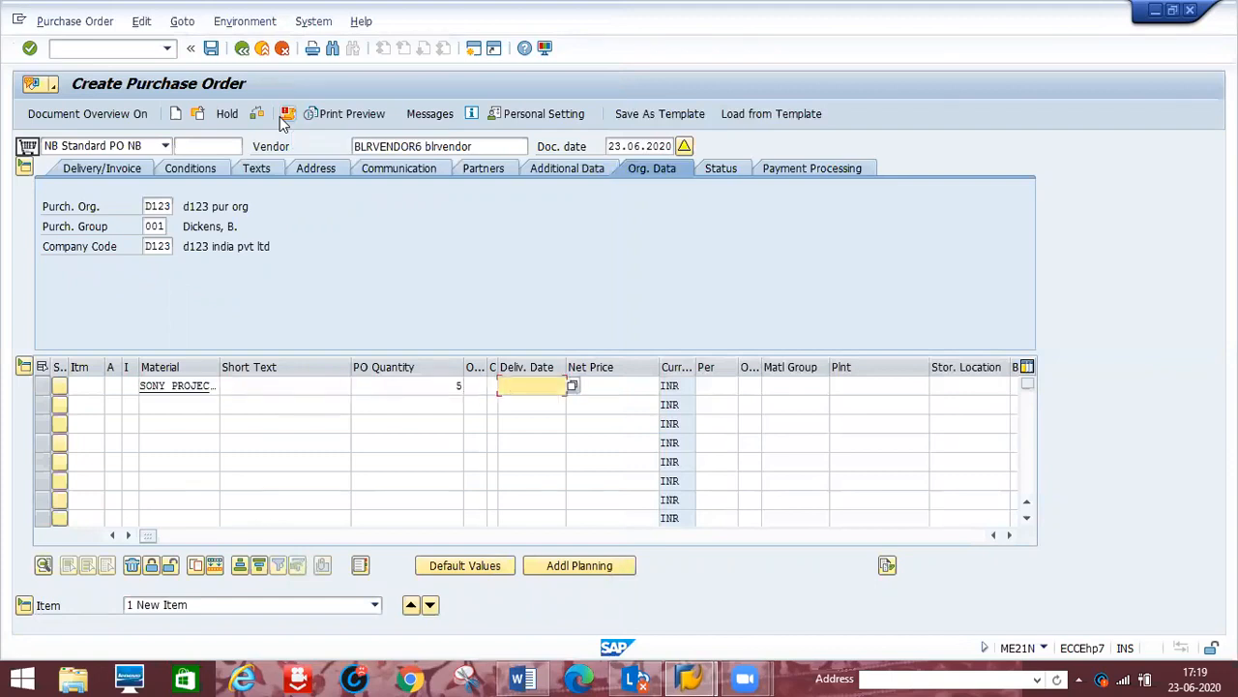
{"action": "type", "text": "10072020"}
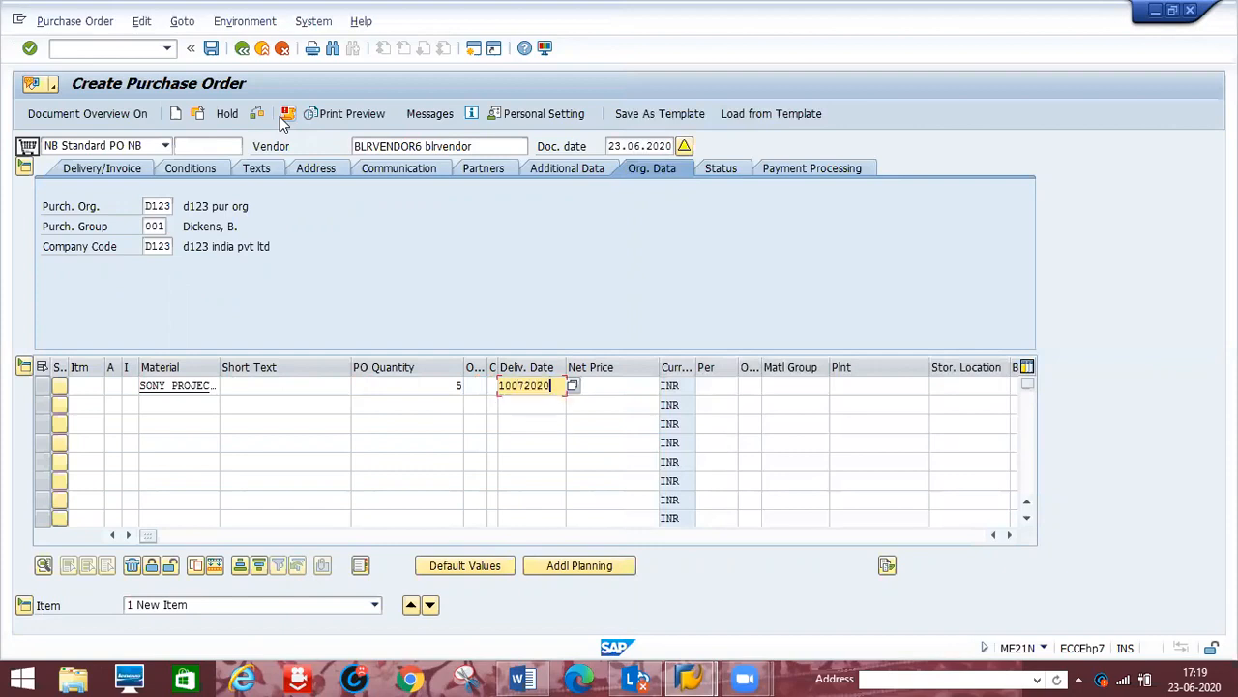
{"action": "key", "text": "Tab"}
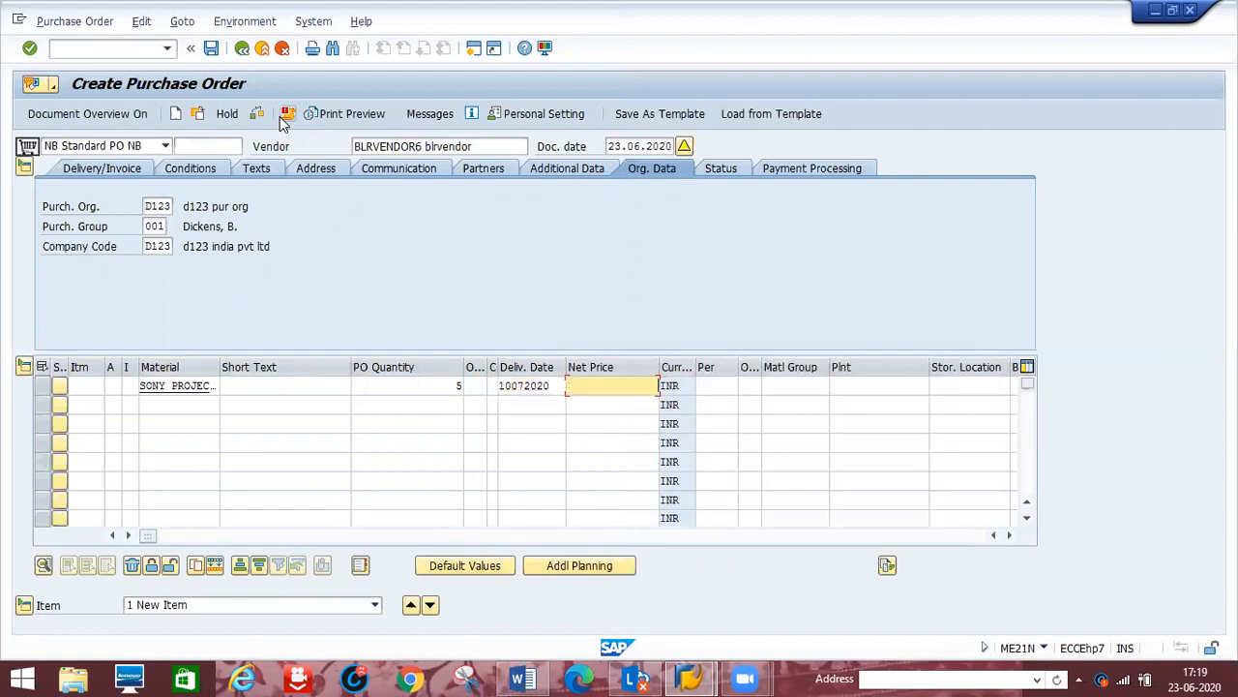
Enter net price 35000, plant D1P1 and storage location D1S1 for the SONY PROJECTOR item and validate the line
{"action": "type", "text": "35000"}
{"action": "key", "text": "Tab"}
{"action": "key", "text": "Tab"}
{"action": "key", "text": "Tab"}
{"action": "key", "text": "Tab"}
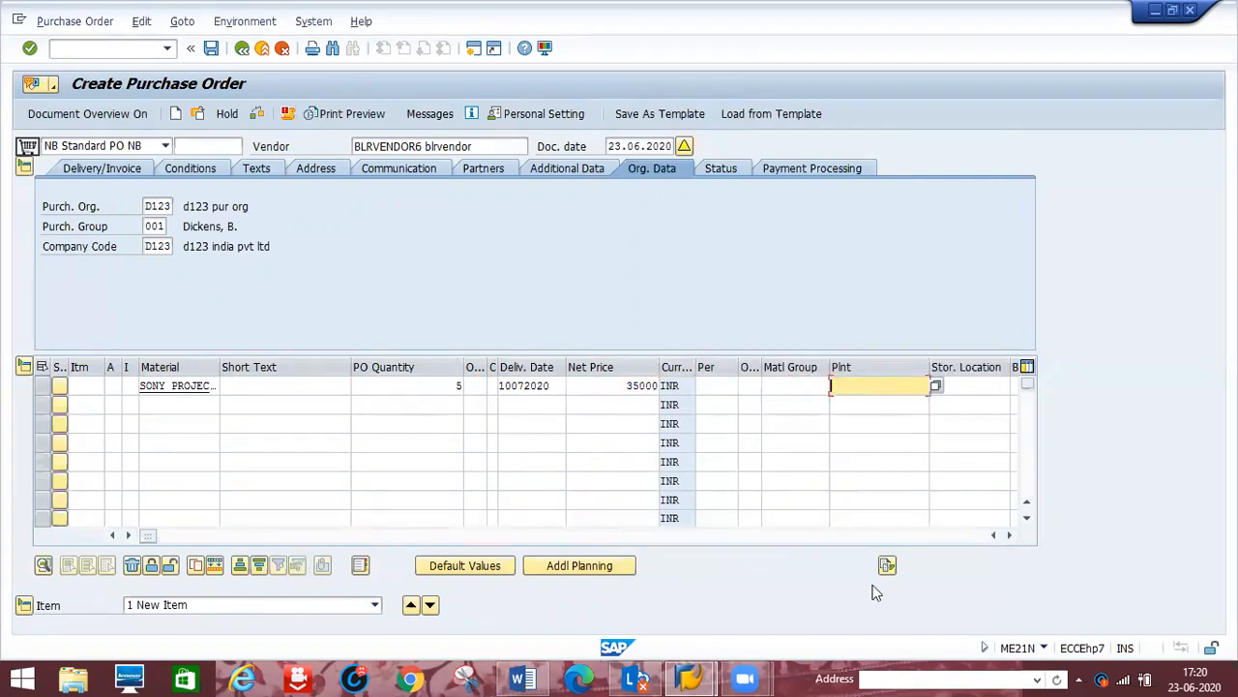
{"action": "type", "text": "d1p1"}
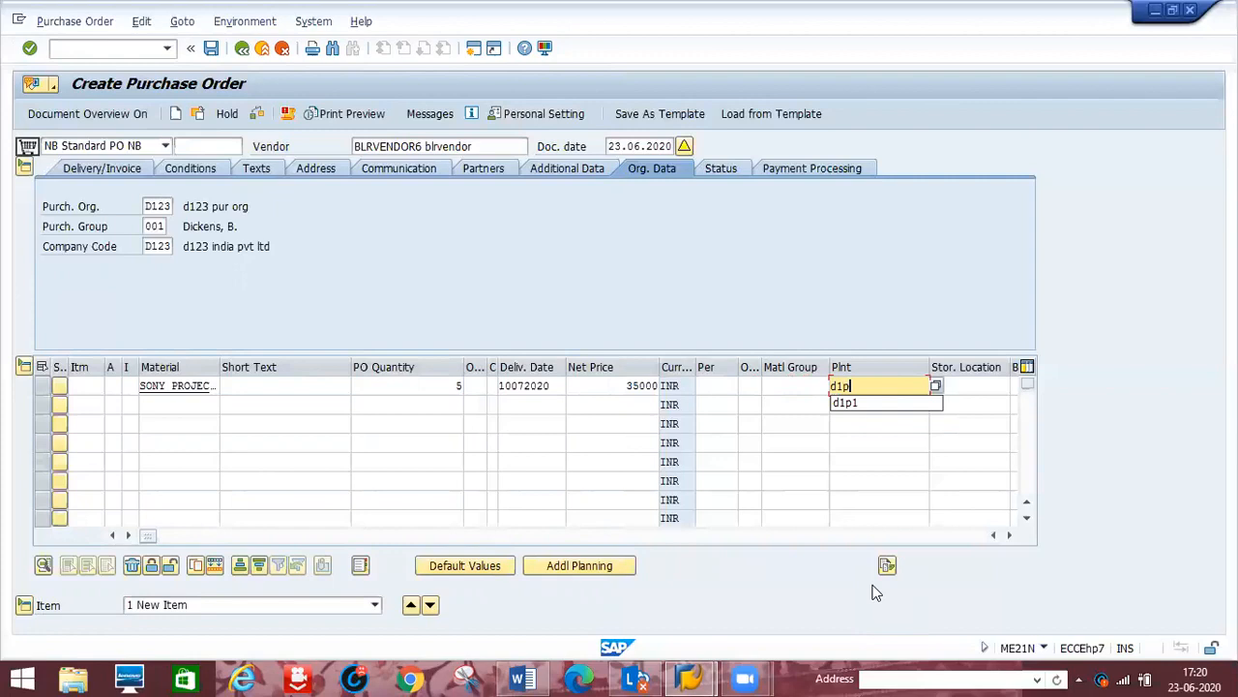
{"action": "key", "text": "Tab"}
{"action": "type", "text": "d1s1"}
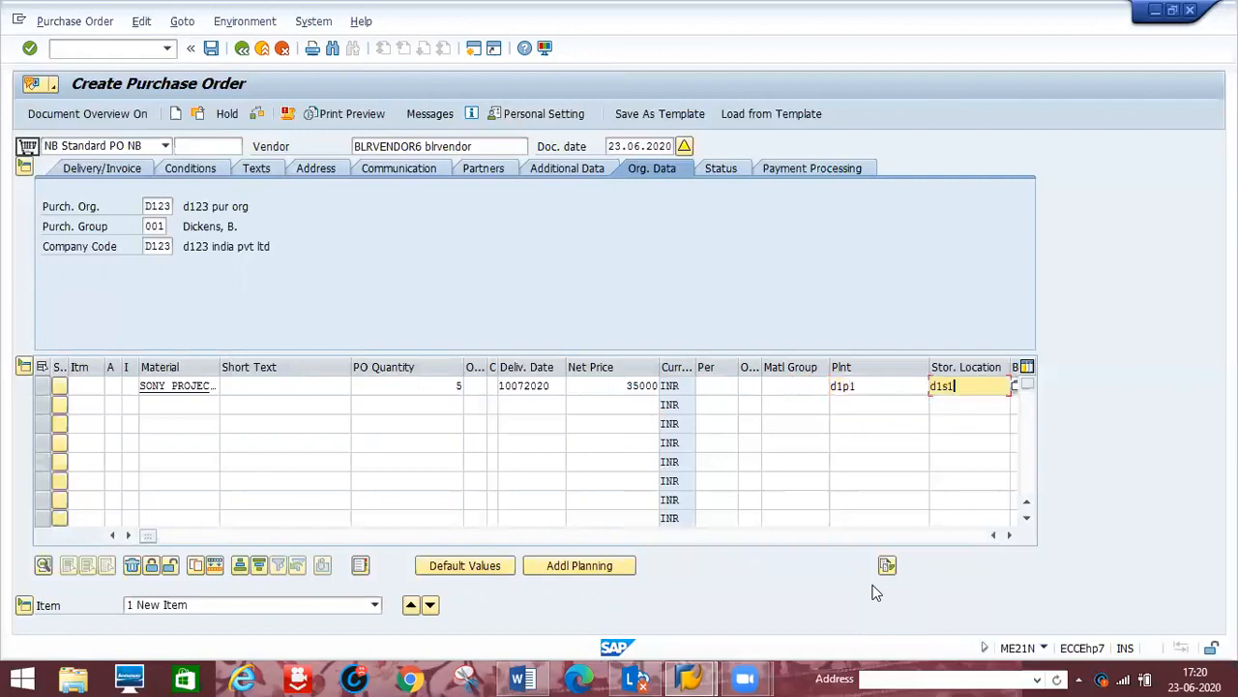
{"action": "key", "text": "Return"}
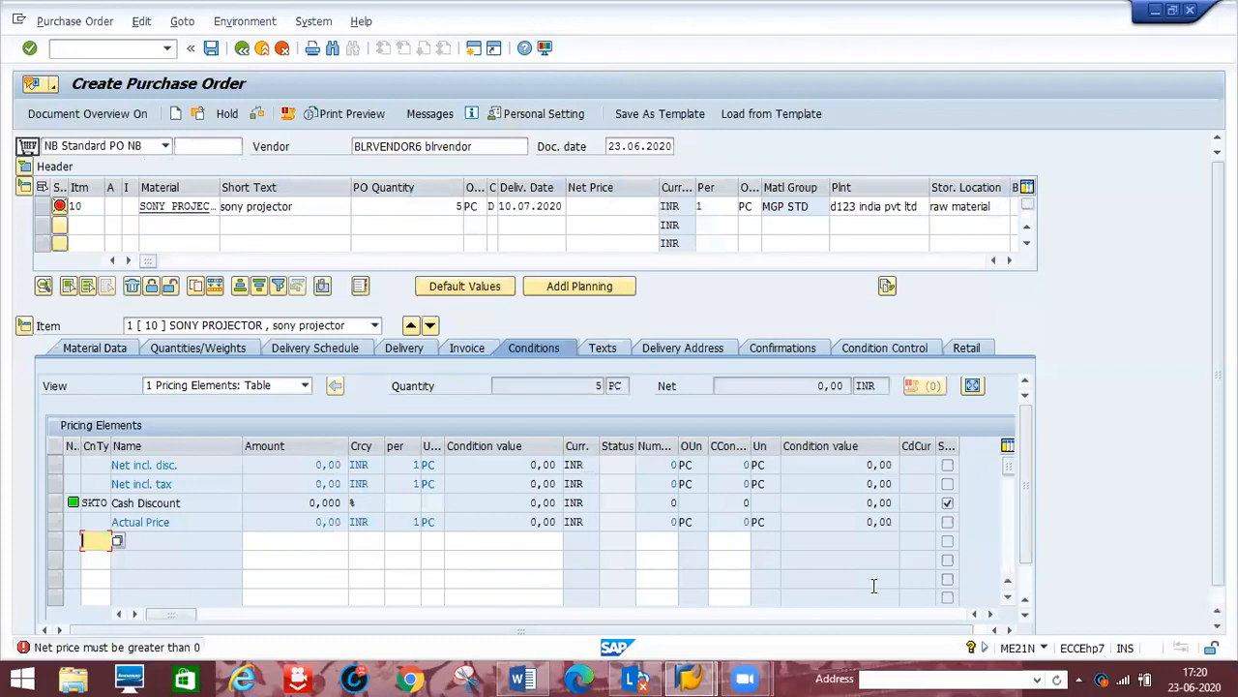
Add gross price condition PB00 with an amount of 35000 INR to the SONY PROJECTOR item
{"action": "type", "text": "Pb00"}
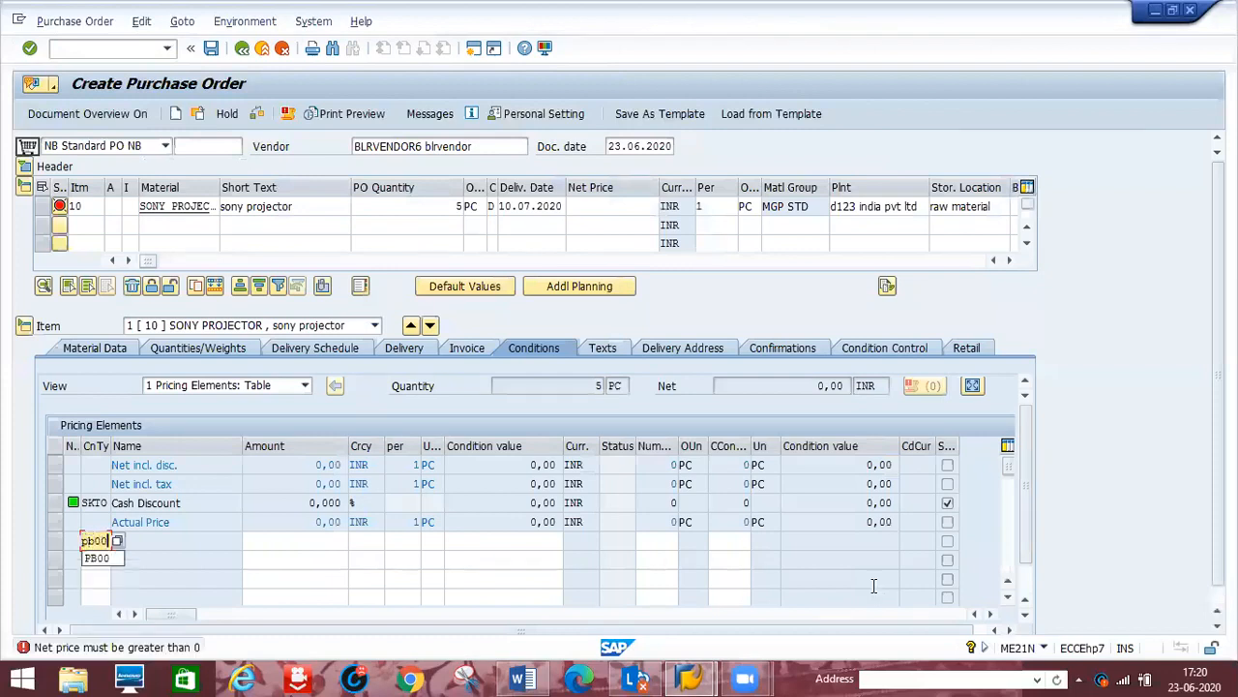
{"action": "key", "text": "Return"}
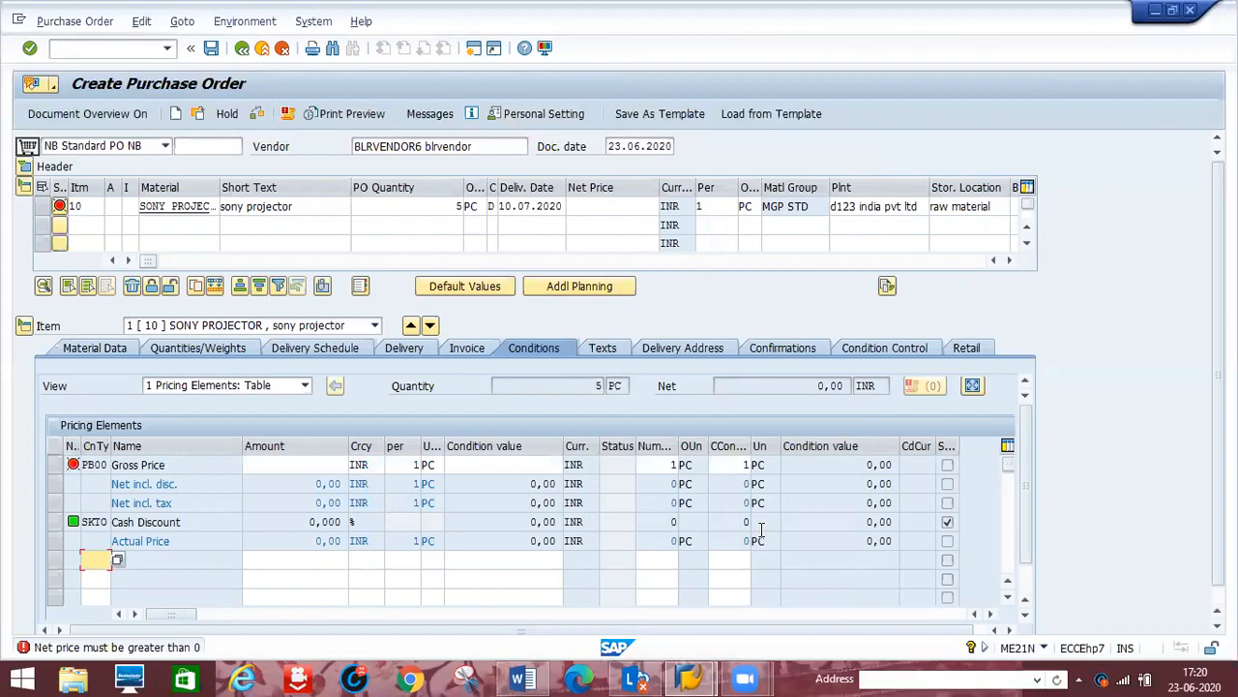
{"action": "left_click", "coordinate": [336, 468]}
{"action": "type", "text": "35000"}
{"action": "key", "text": "Return"}
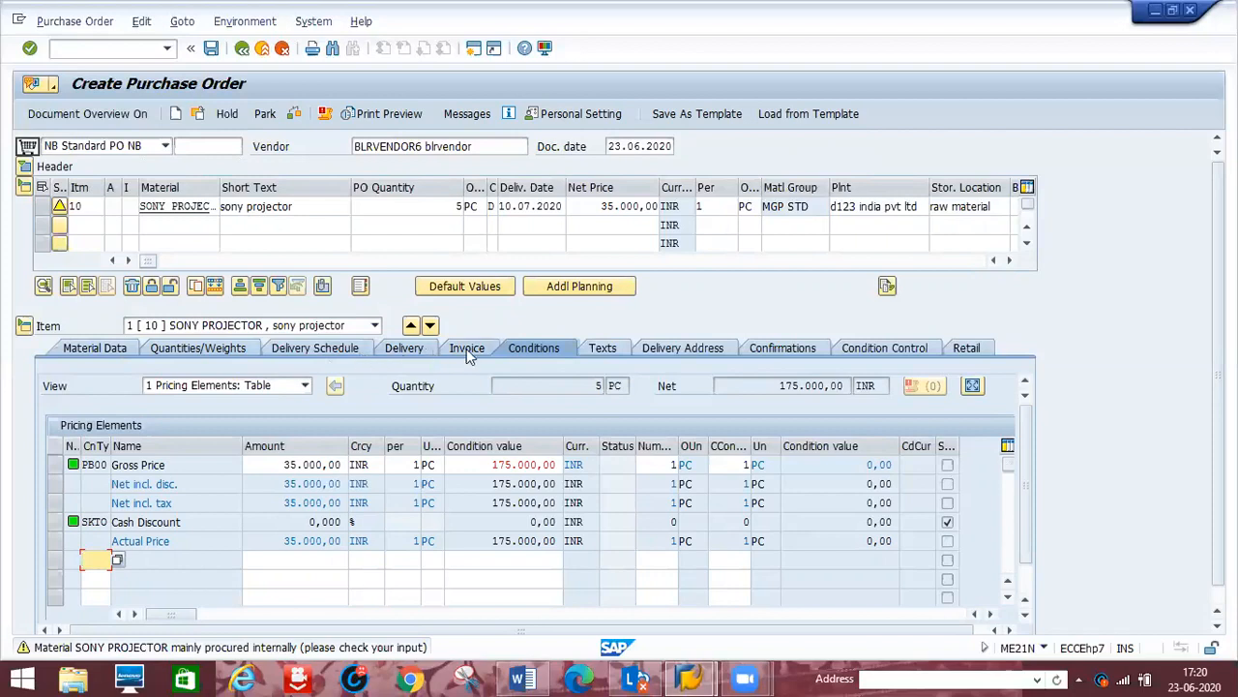
Review the item's texts and delivery address, and save the purchase order despite the system messages
{"action": "left_click", "coordinate": [606, 348]}
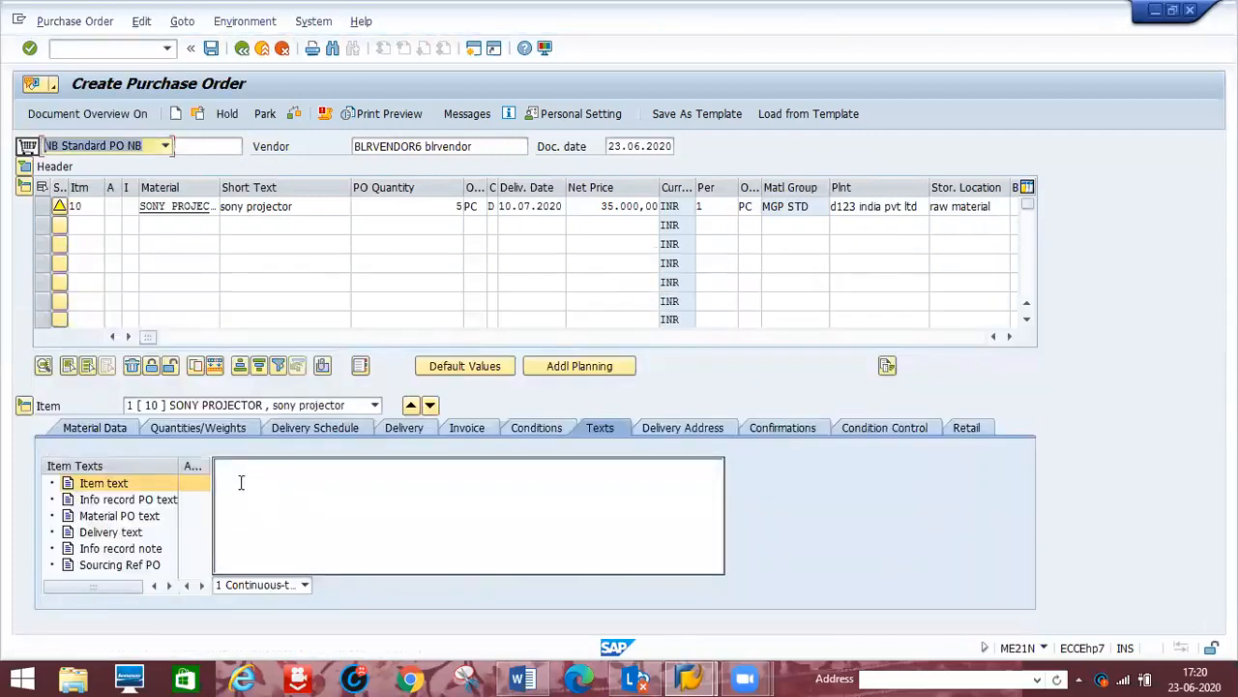
{"action": "left_click", "coordinate": [658, 435]}
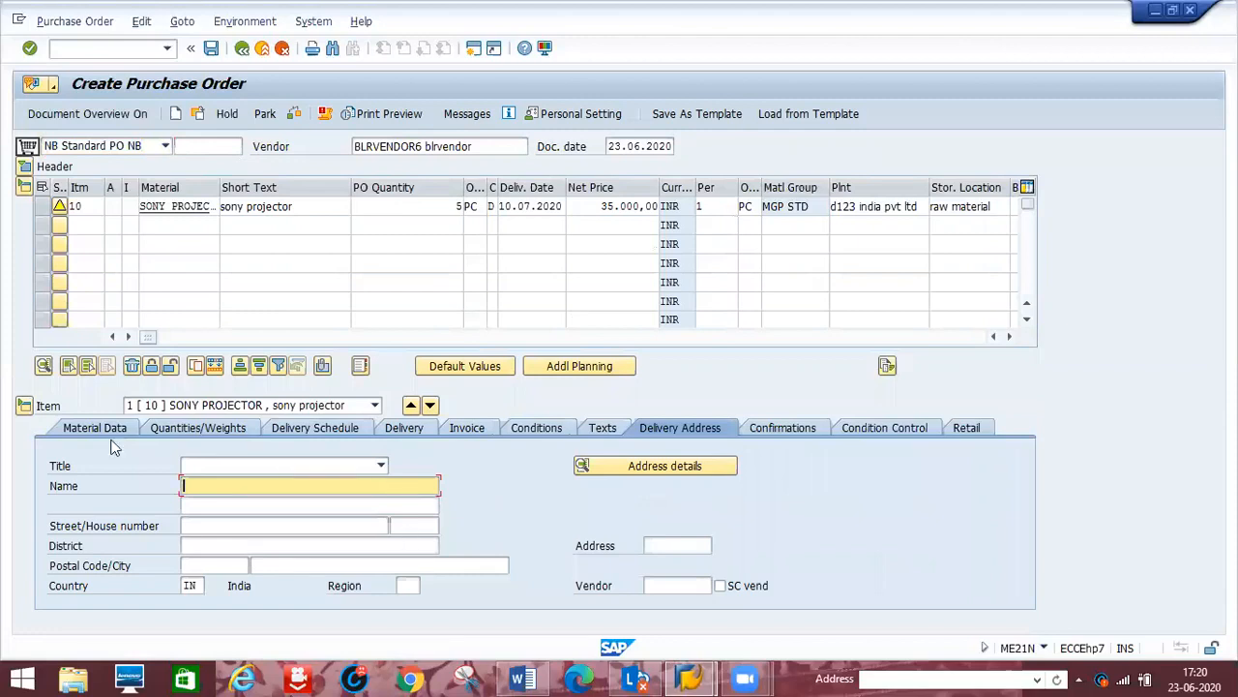
{"action": "left_click", "coordinate": [211, 48]}
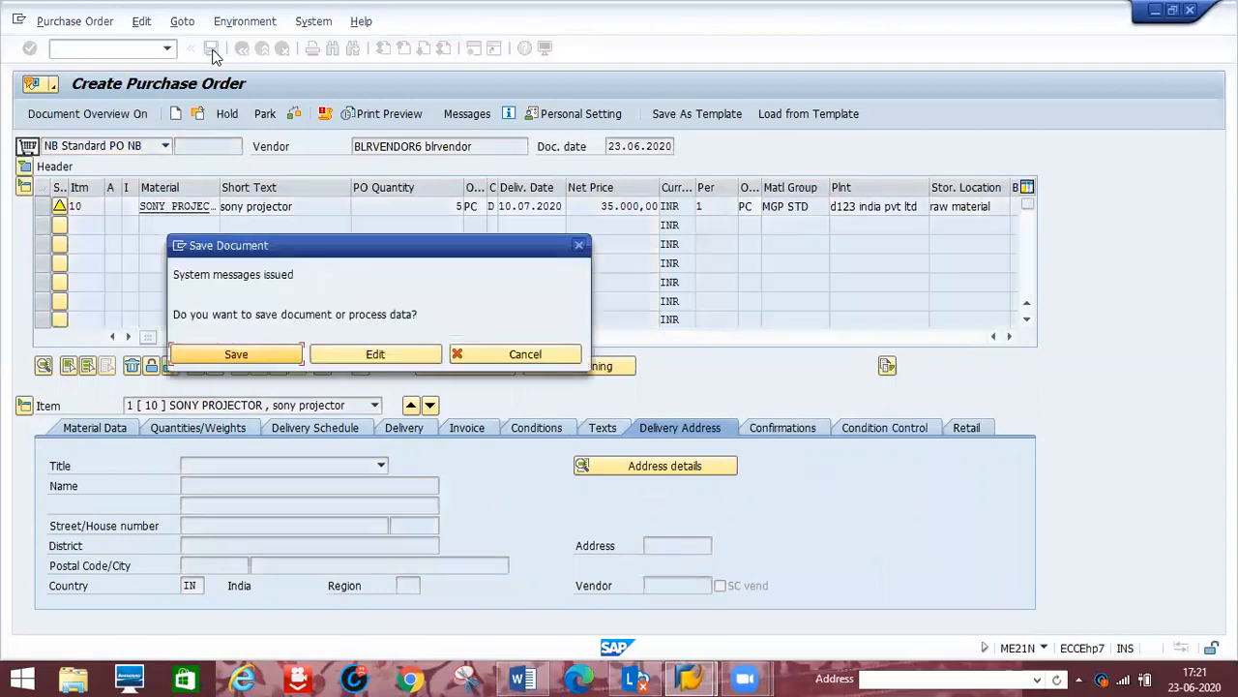
{"action": "left_click", "coordinate": [234, 355]}
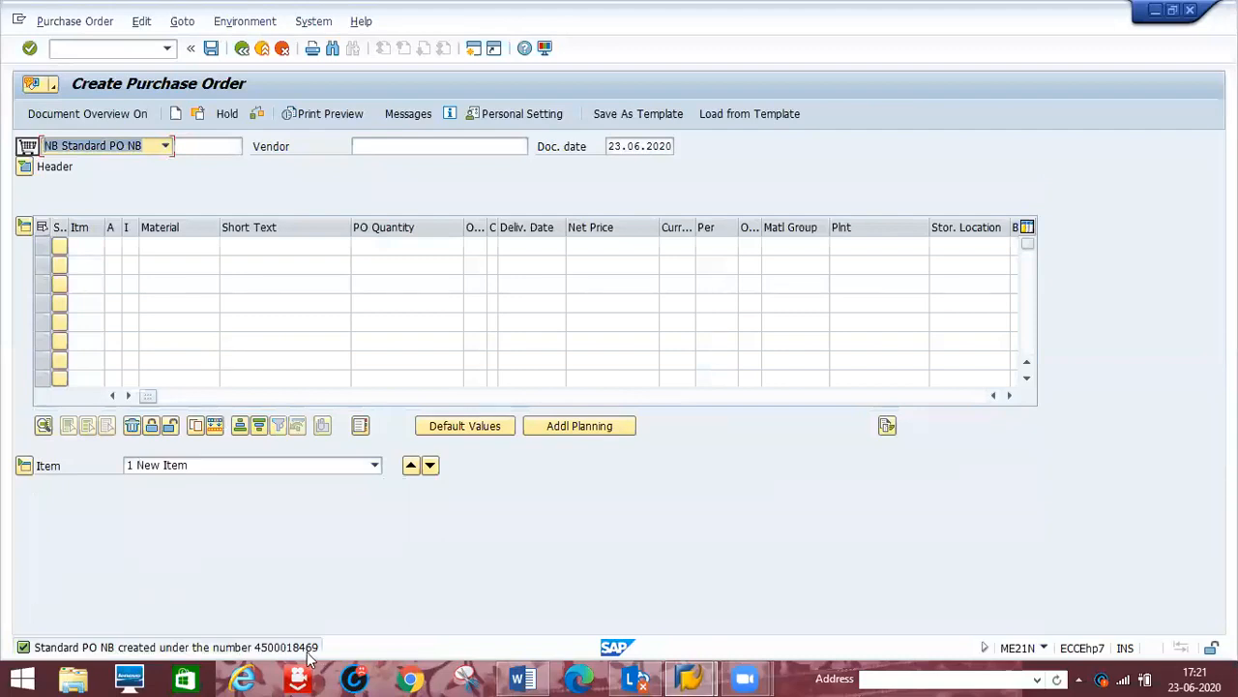
Start transaction ME22N and open the newly created purchase order for changing
{"action": "left_click", "coordinate": [88, 54]}
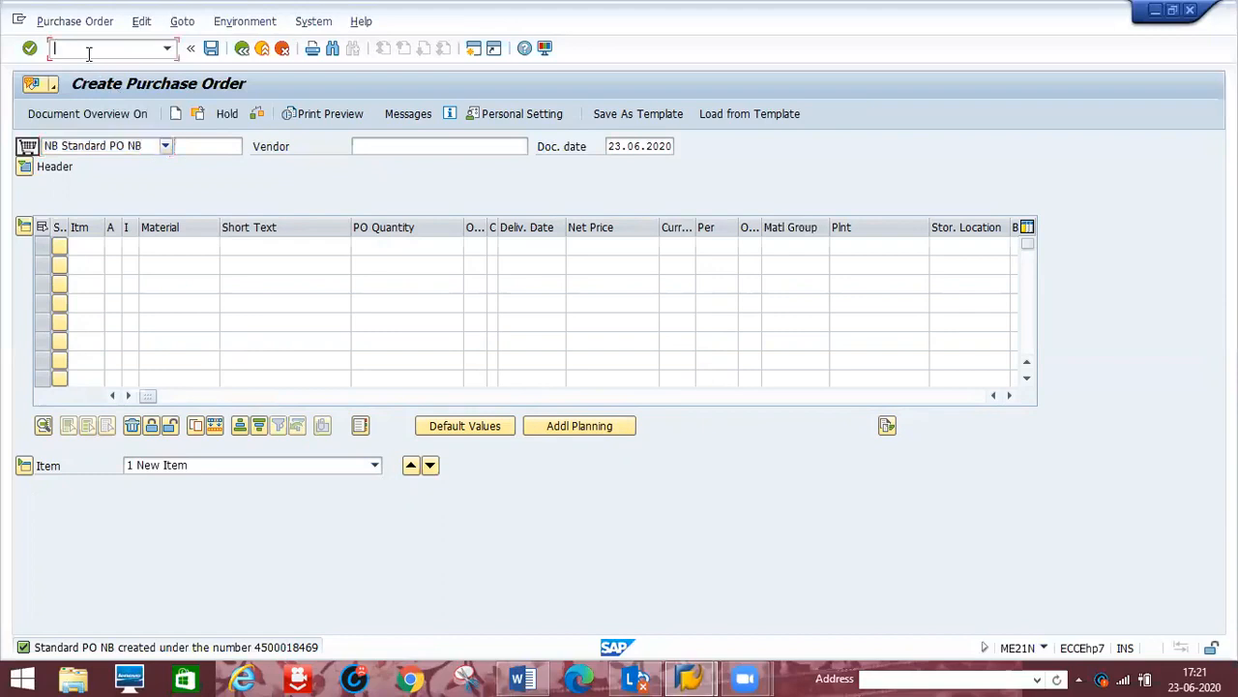
{"action": "type", "text": "/nme22n"}
{"action": "key", "text": "Return"}
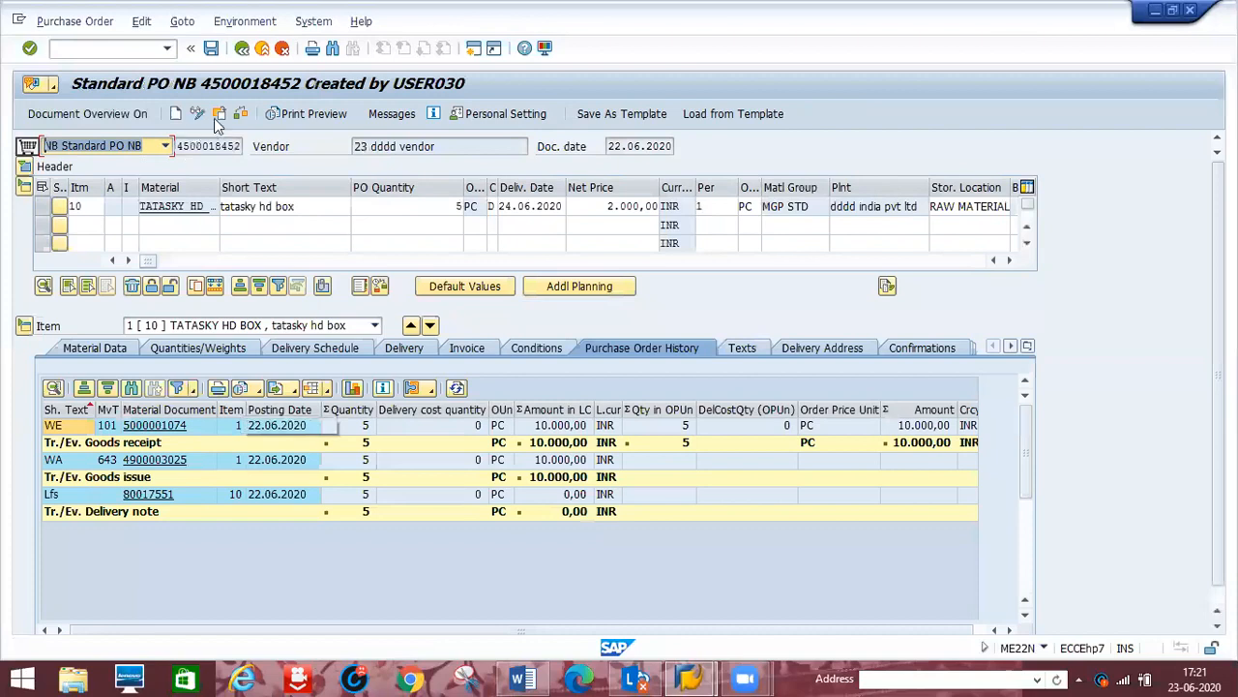
{"action": "left_click", "coordinate": [218, 114]}
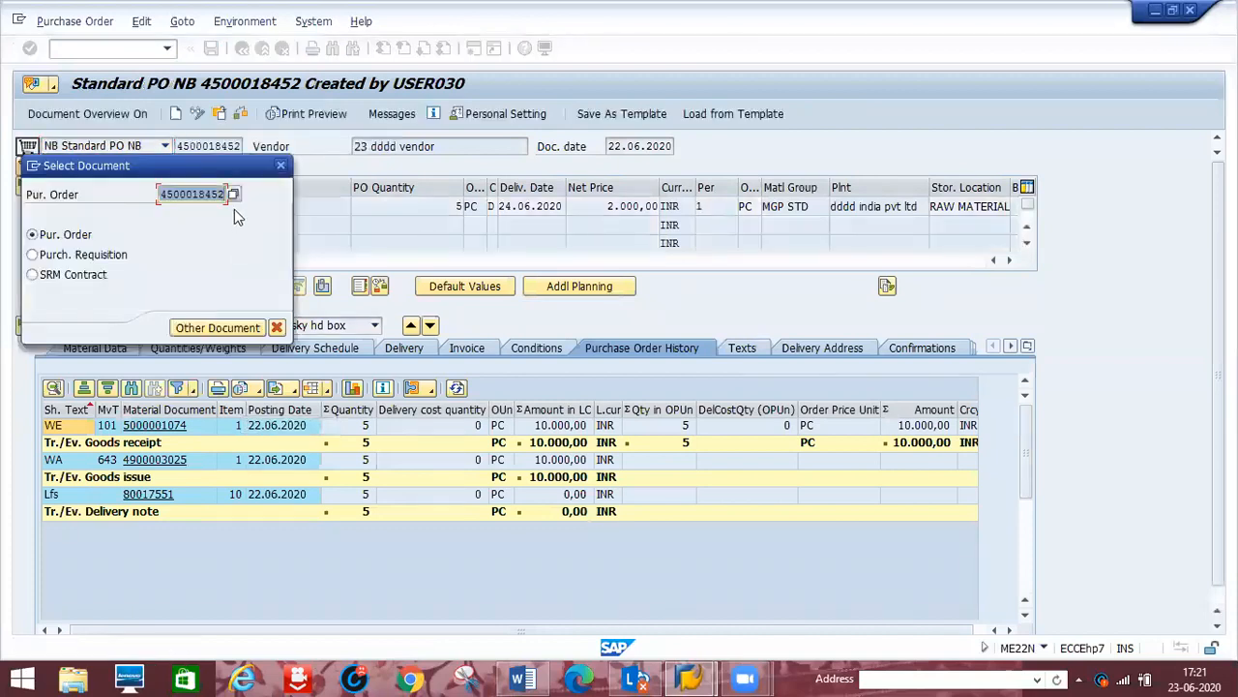
{"action": "type", "text": "4500018469"}
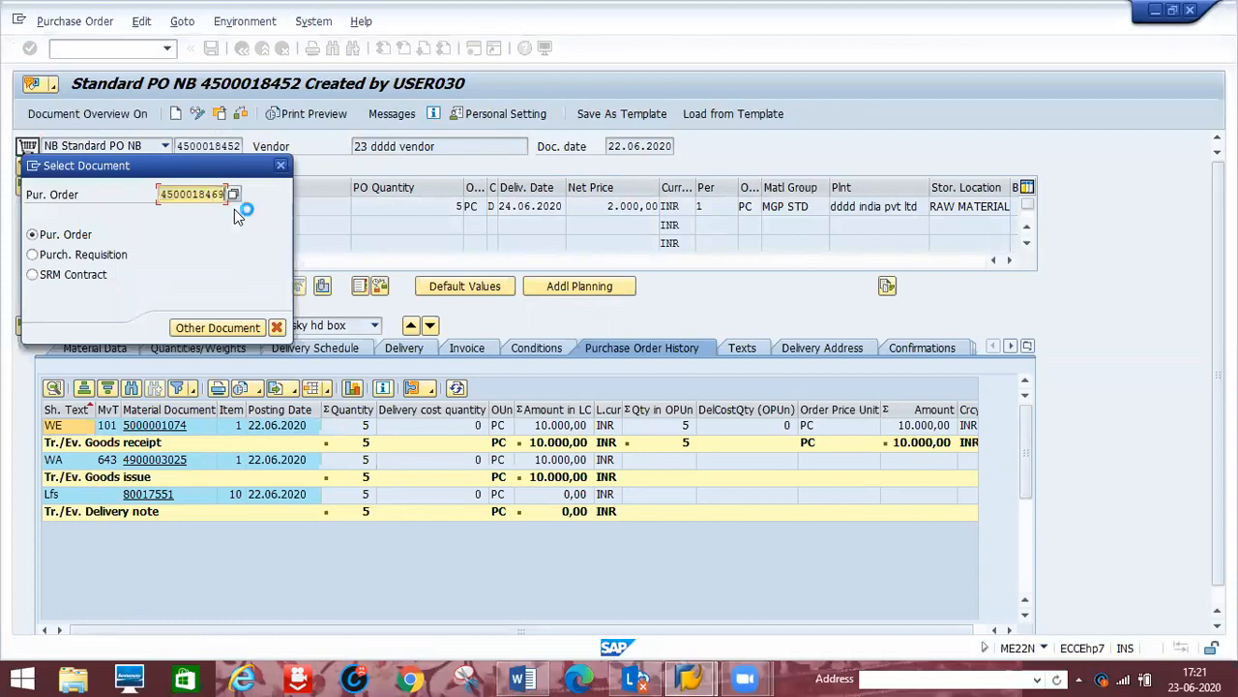
{"action": "key", "text": "Return"}
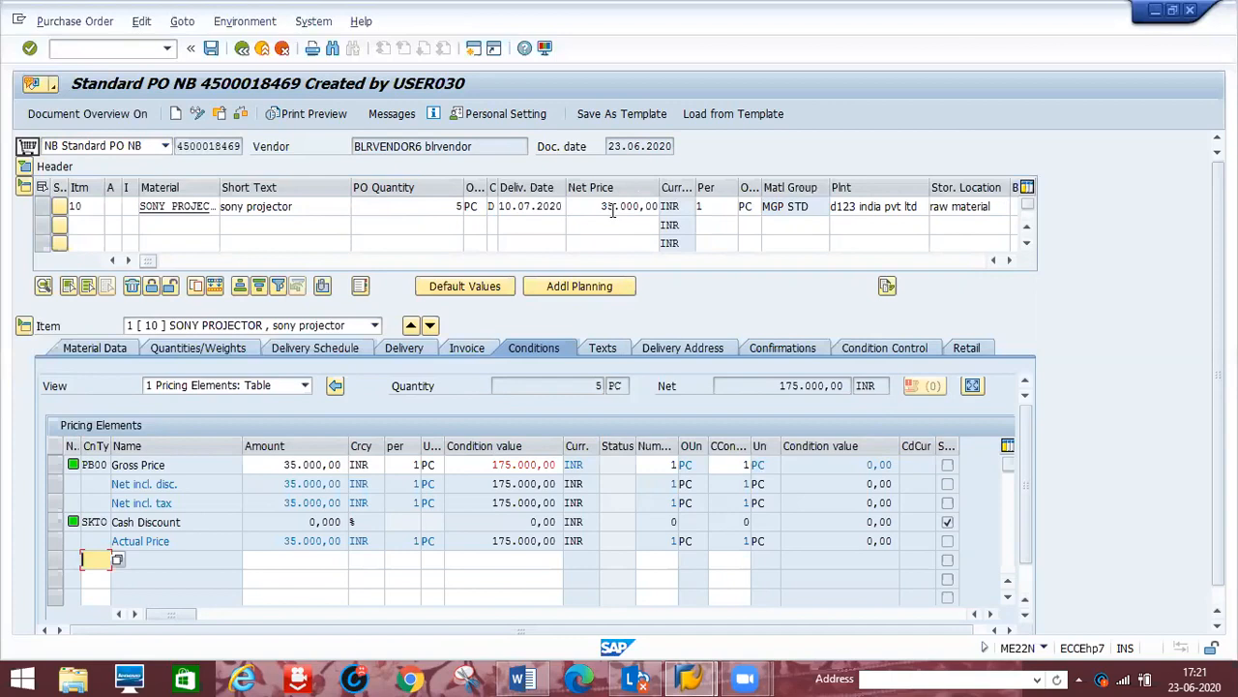
Choose 4 GB RAM from plant D1P1's material list as the material of the second item
{"action": "left_click", "coordinate": [164, 228]}
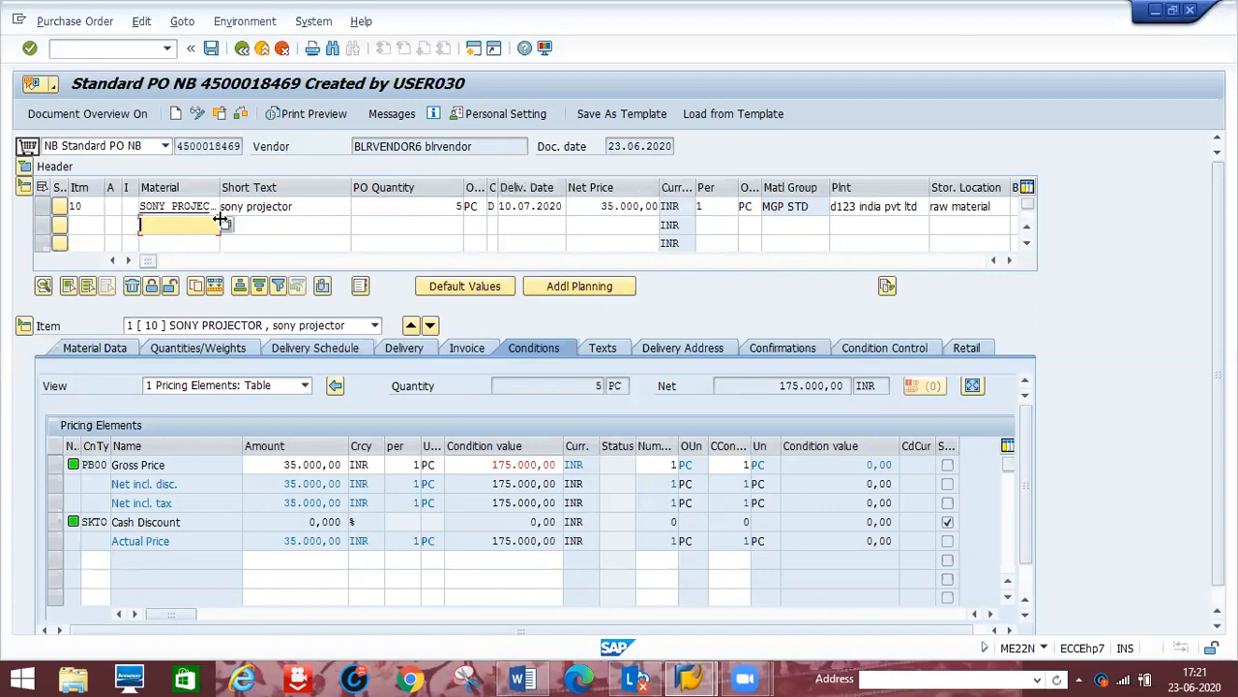
{"action": "left_click", "coordinate": [227, 228]}
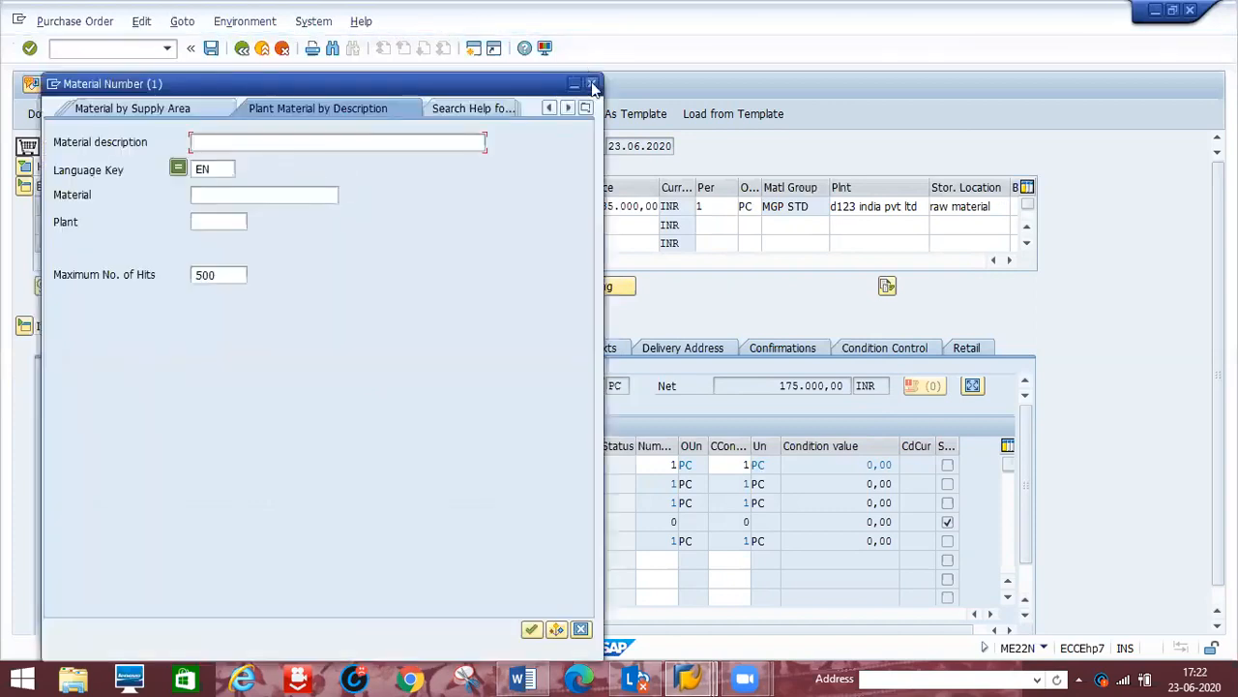
{"action": "left_click", "coordinate": [224, 220]}
{"action": "type", "text": "d1p1"}
{"action": "key", "text": "Return"}
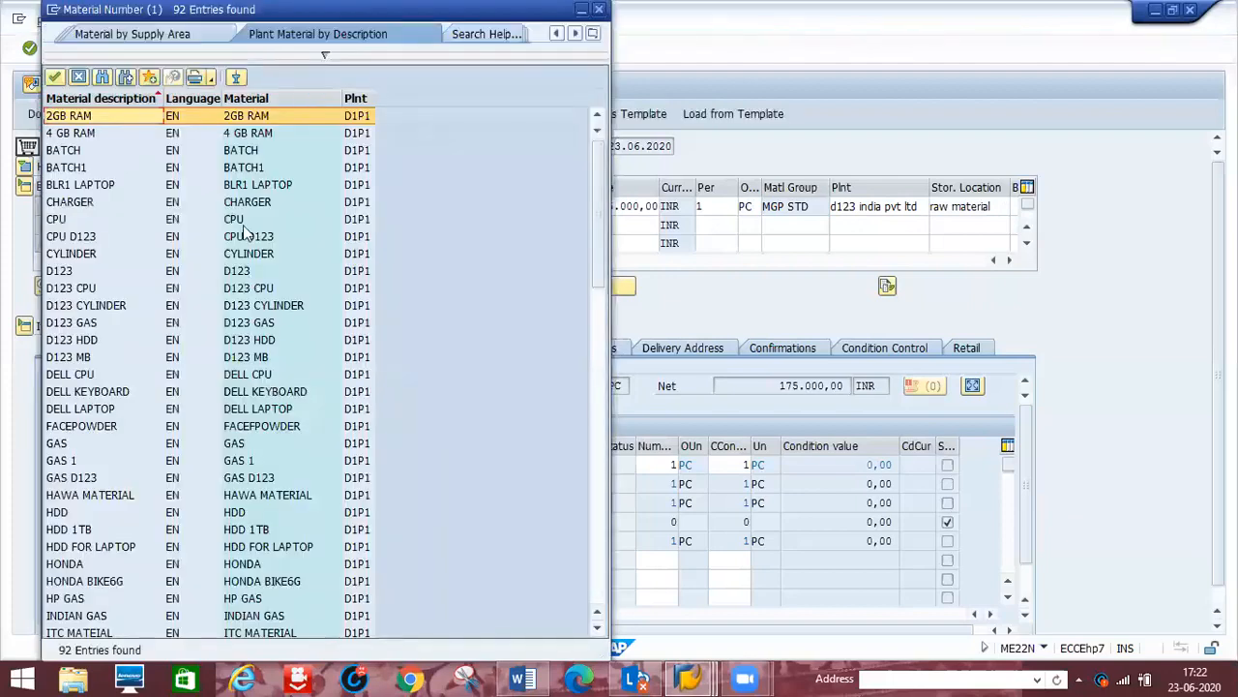
{"action": "double_click", "coordinate": [241, 134]}
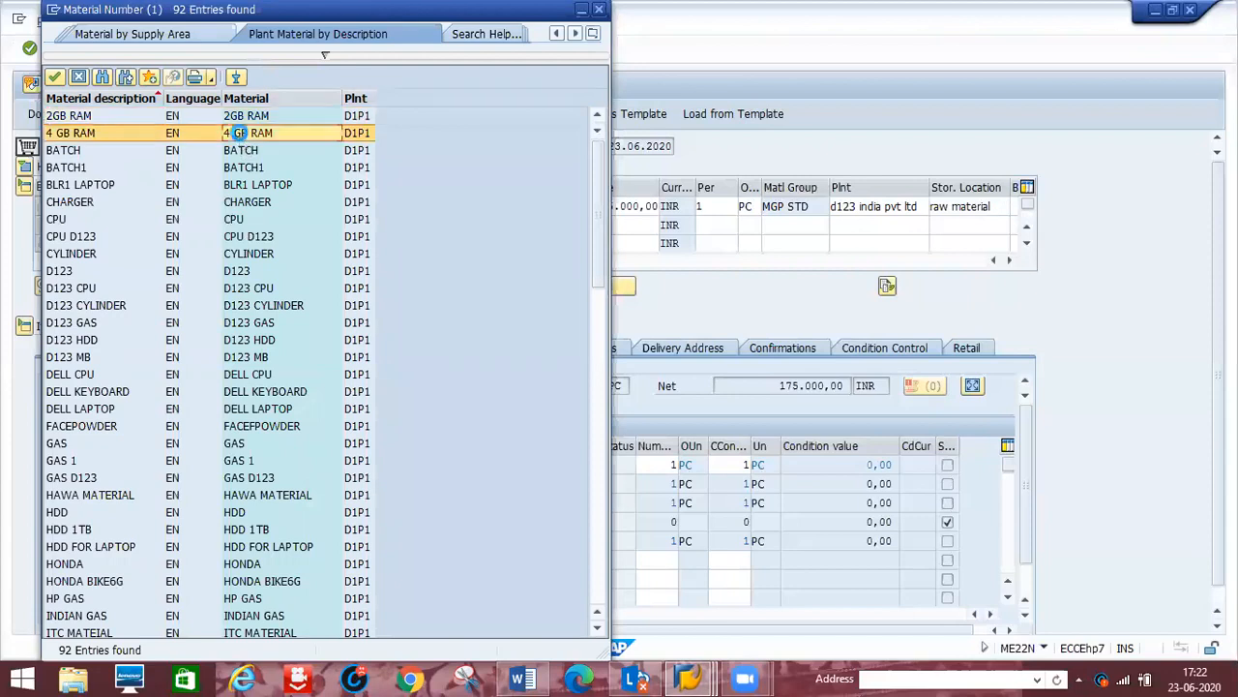
Enter a PO quantity of 10 and delivery date 10.07.2020 for the 4 GB RAM item
{"action": "key", "text": "Tab"}
{"action": "key", "text": "Tab"}
{"action": "key", "text": "Tab"}
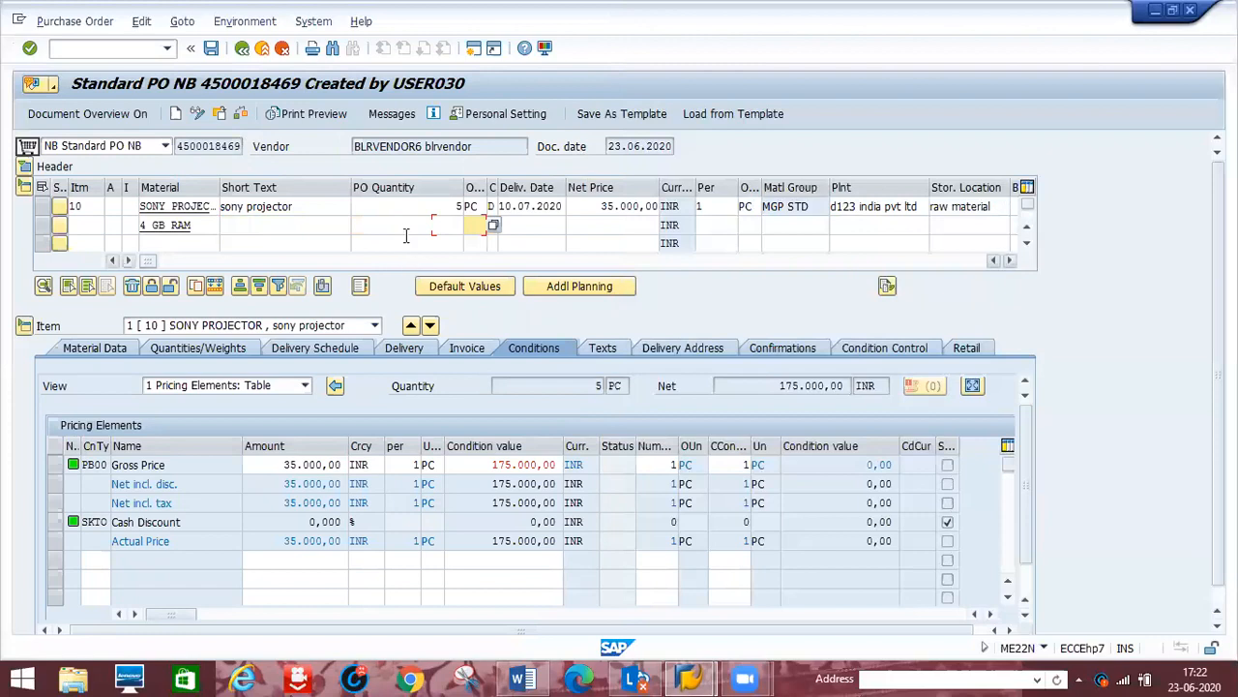
{"action": "left_click", "coordinate": [405, 231]}
{"action": "type", "text": "10"}
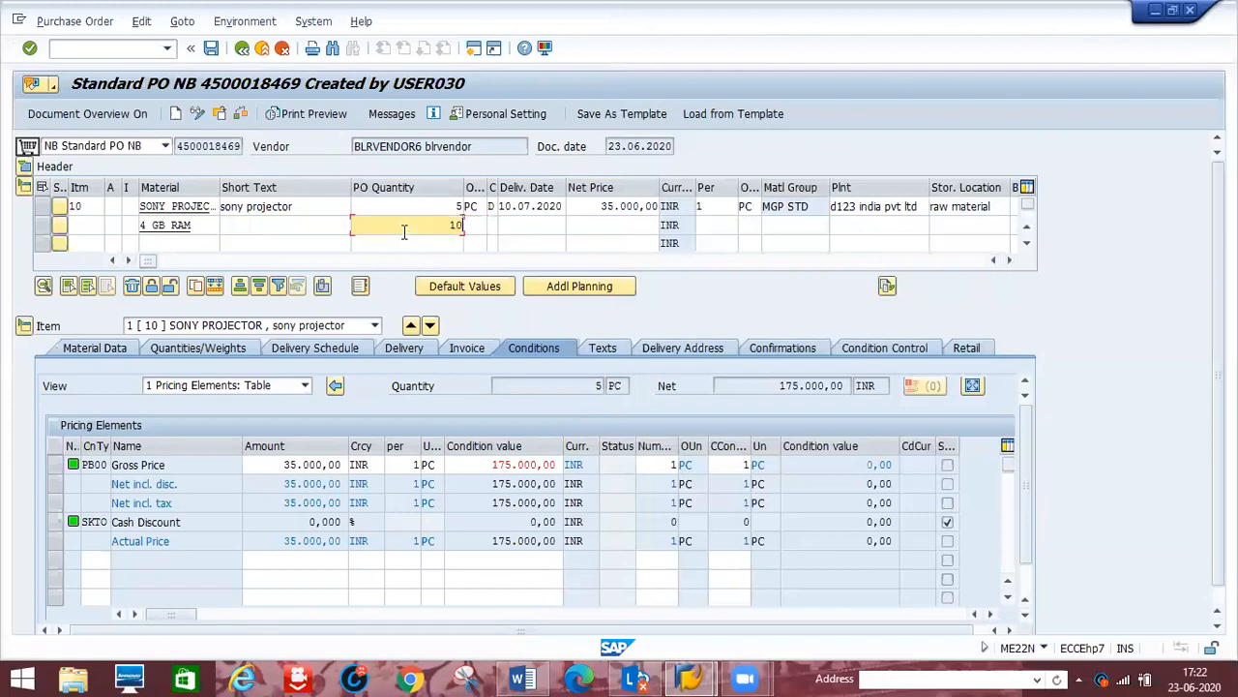
{"action": "key", "text": "Tab"}
{"action": "key", "text": "Tab"}
{"action": "key", "text": "Tab"}
{"action": "type", "text": "100472"}
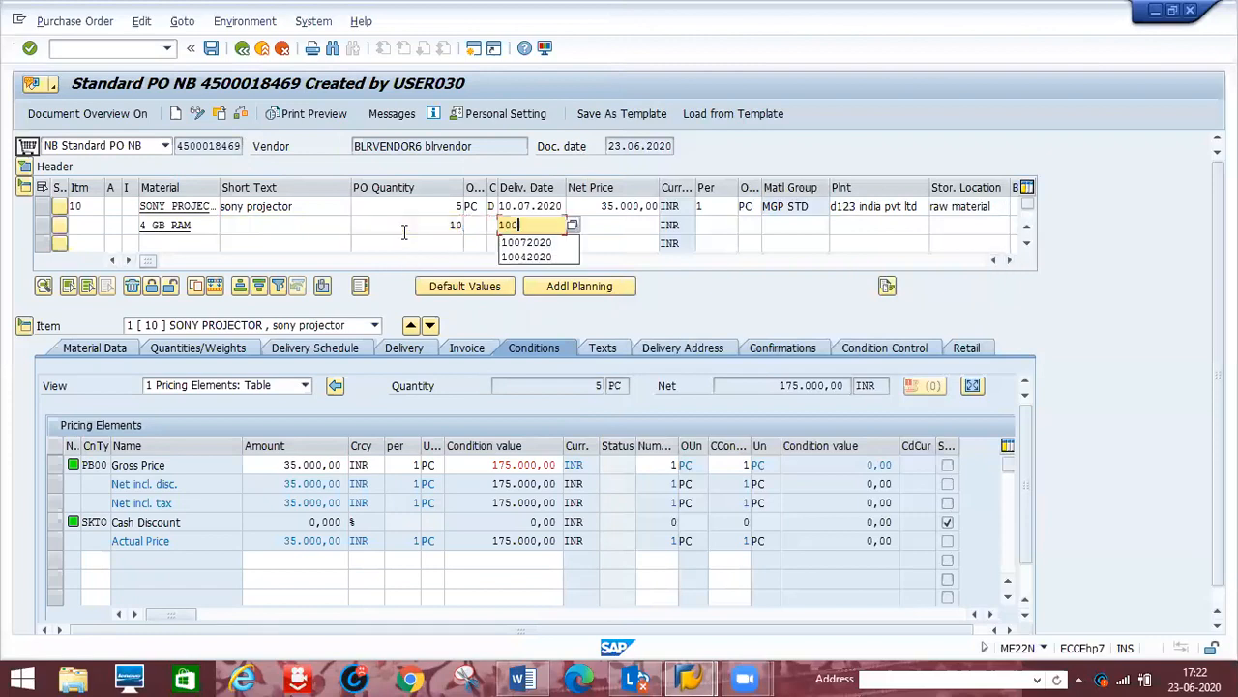
{"action": "key", "text": "BackSpace"}
{"action": "key", "text": "BackSpace"}
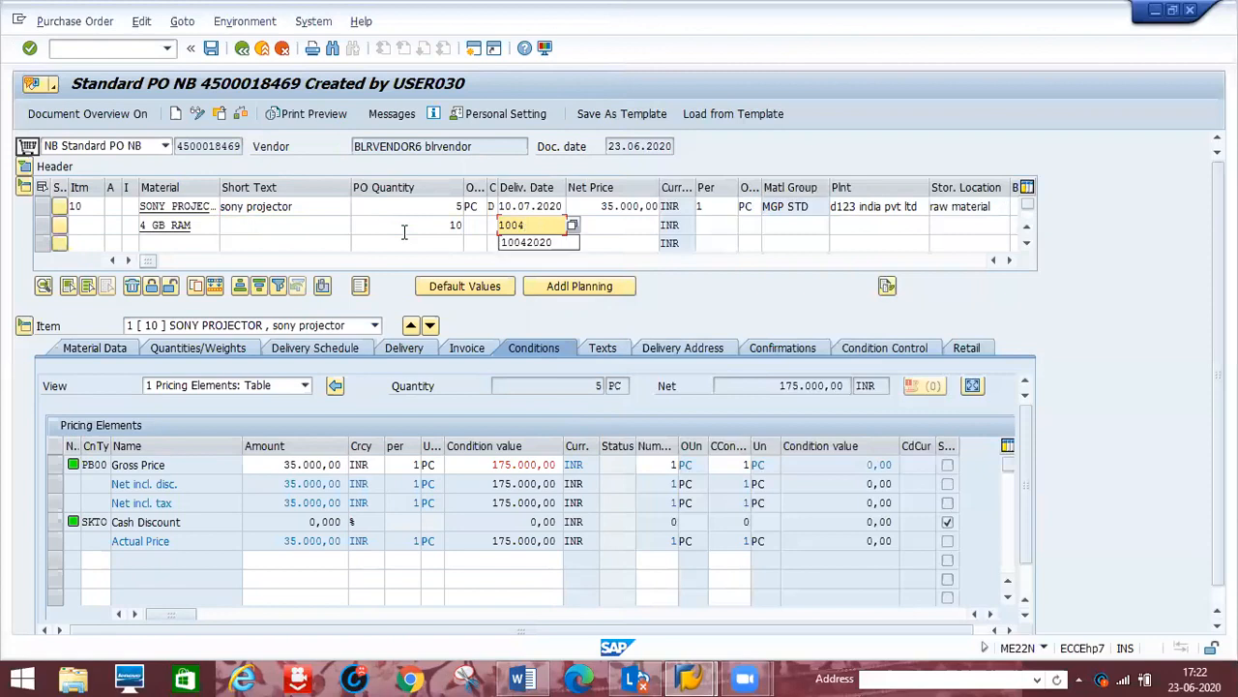
{"action": "key", "text": "BackSpace"}
{"action": "type", "text": "7202"}
{"action": "type", "text": "0"}
Enter net price 2000, plant D1P1 and storage location D1S1 for the 4 GB RAM item and validate the line
{"action": "key", "text": "Tab"}
{"action": "type", "text": "2000"}
{"action": "key", "text": "Tab"}
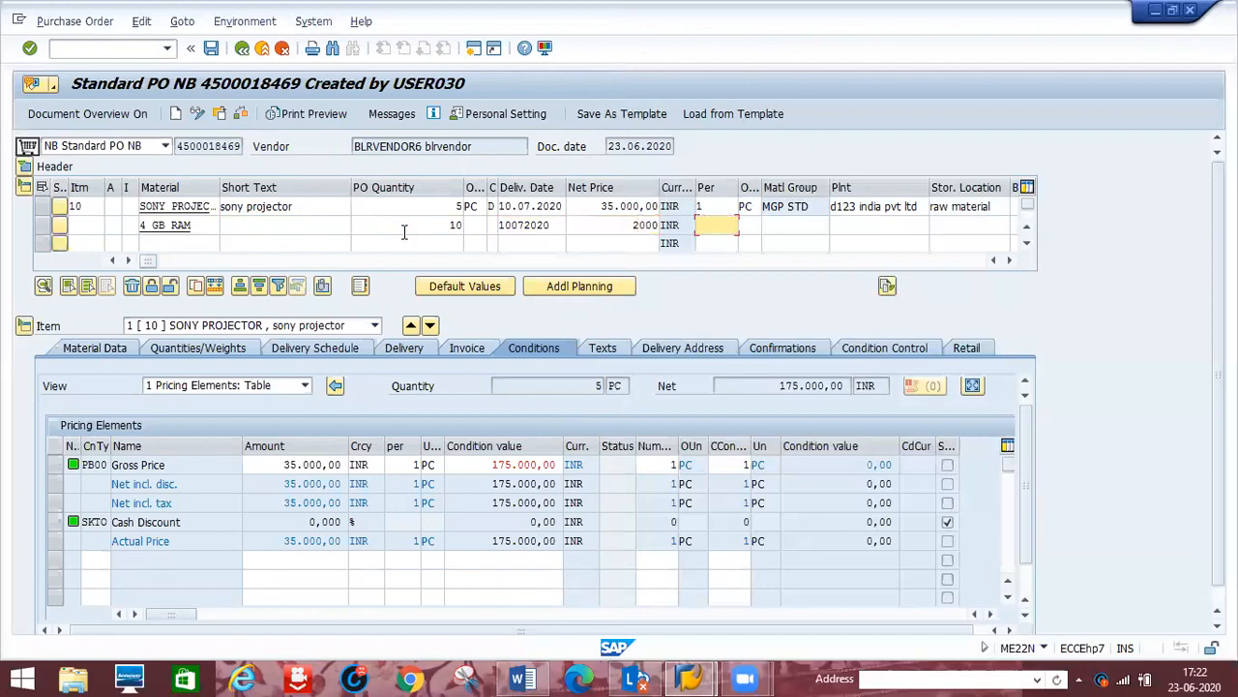
{"action": "key", "text": "Tab"}
{"action": "key", "text": "Tab"}
{"action": "type", "text": "d"}
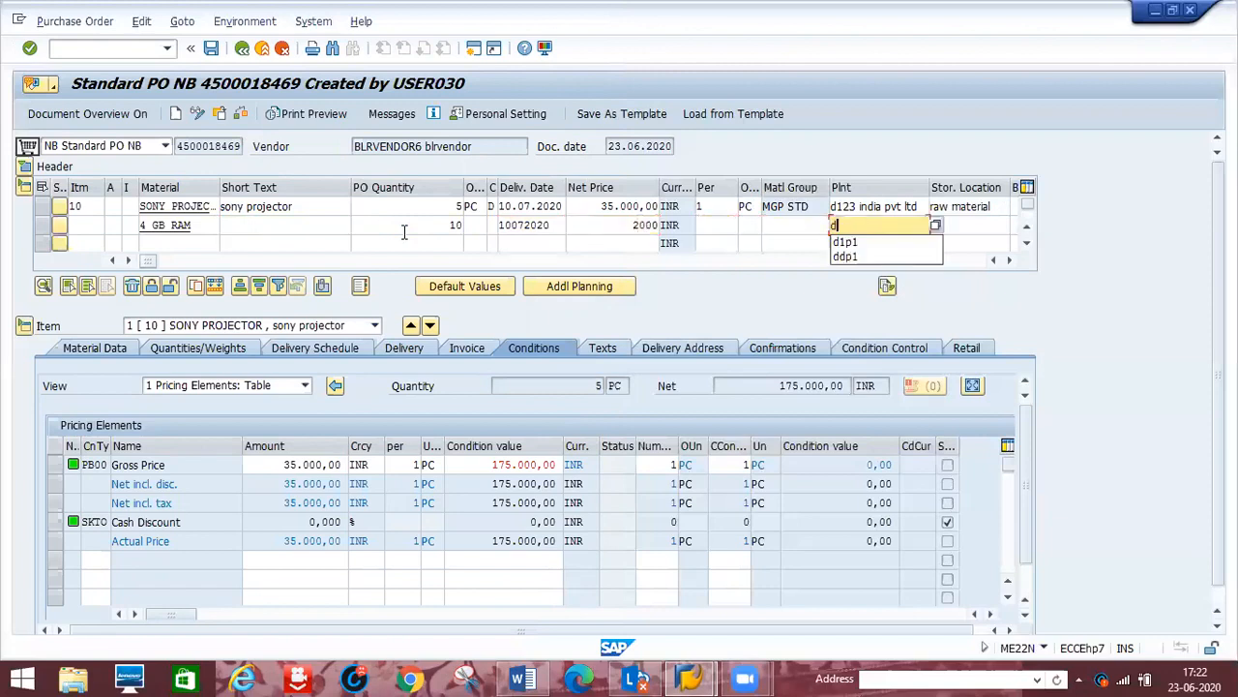
{"action": "type", "text": "1p1"}
{"action": "key", "text": "Tab"}
{"action": "type", "text": "d1s1"}
{"action": "key", "text": "Return"}
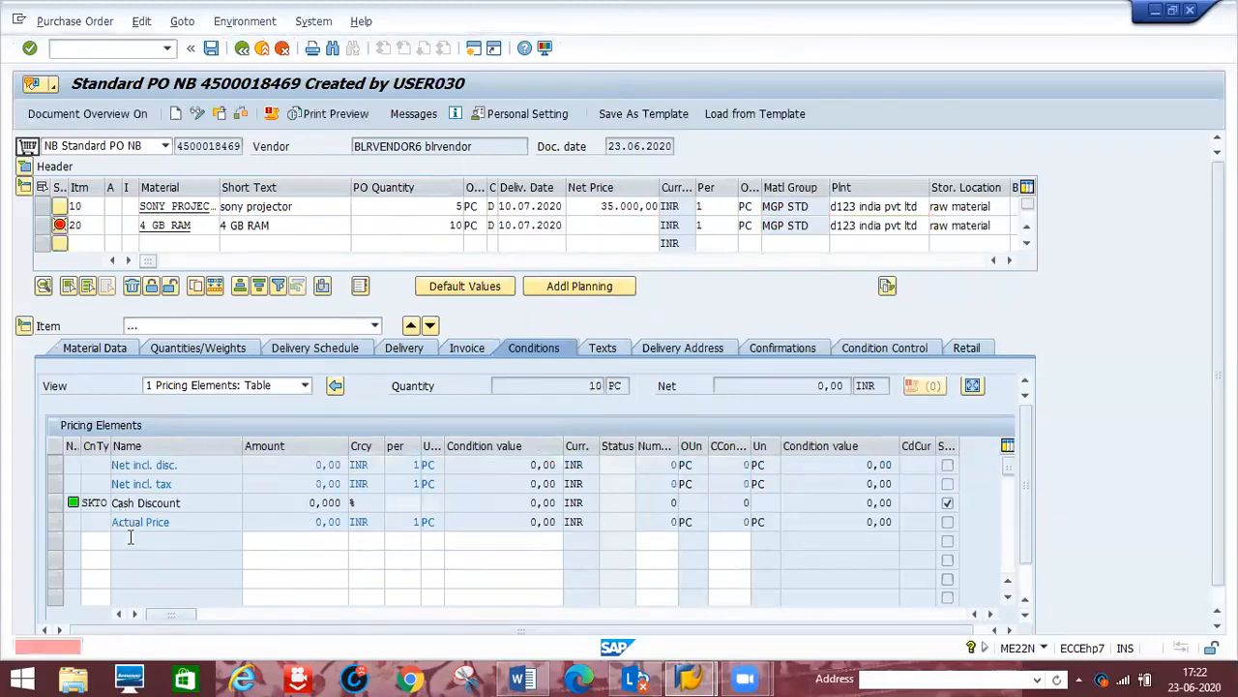
Add gross price condition PB00 with an amount of 2000 INR to the 4 GB RAM item
{"action": "type", "text": "pb00"}
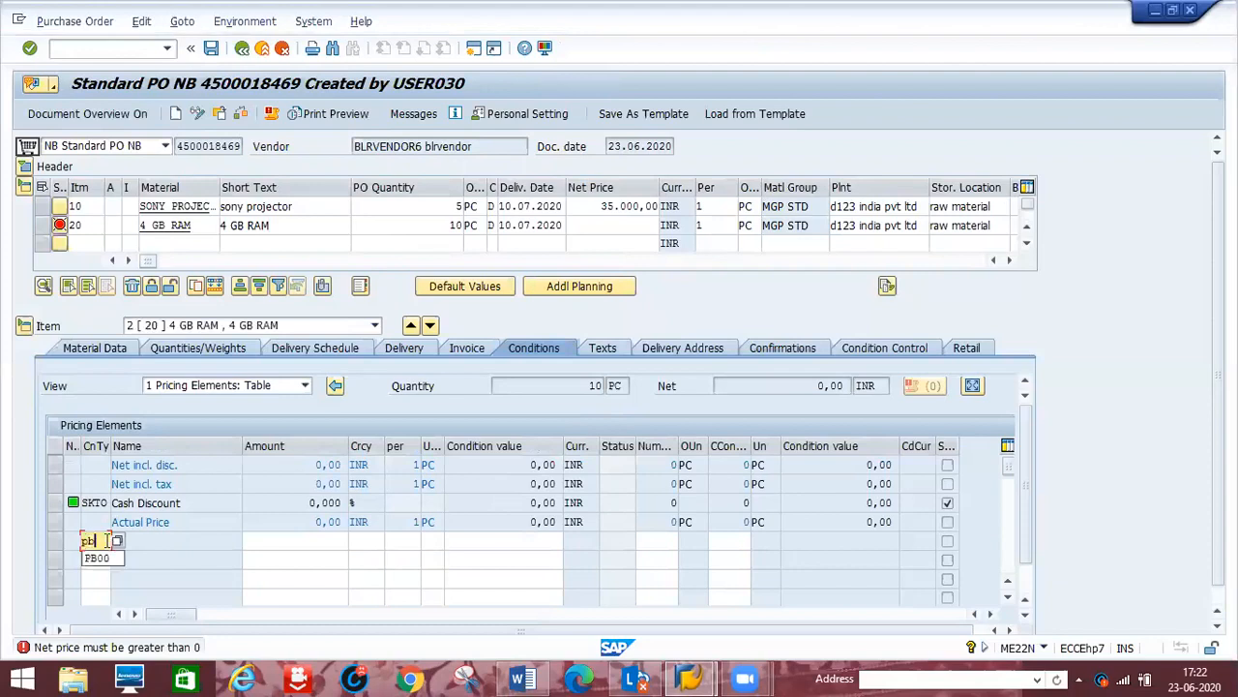
{"action": "key", "text": "Tab"}
{"action": "type", "text": "2000"}
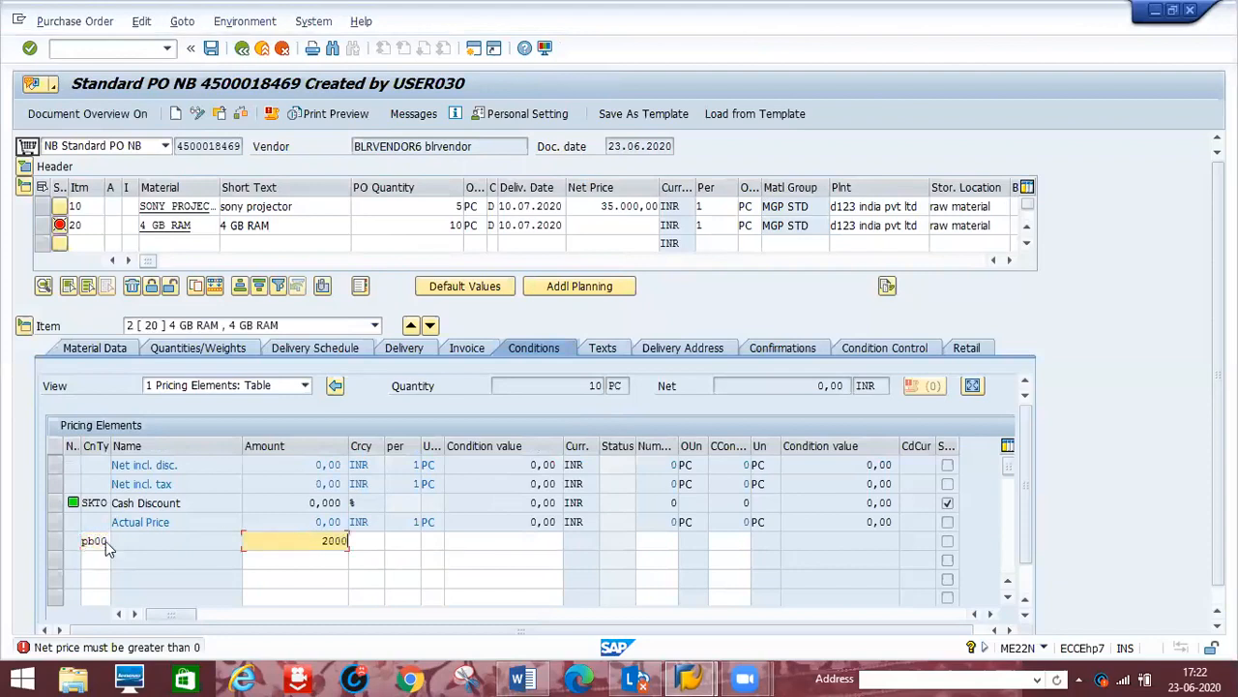
{"action": "key", "text": "Return"}
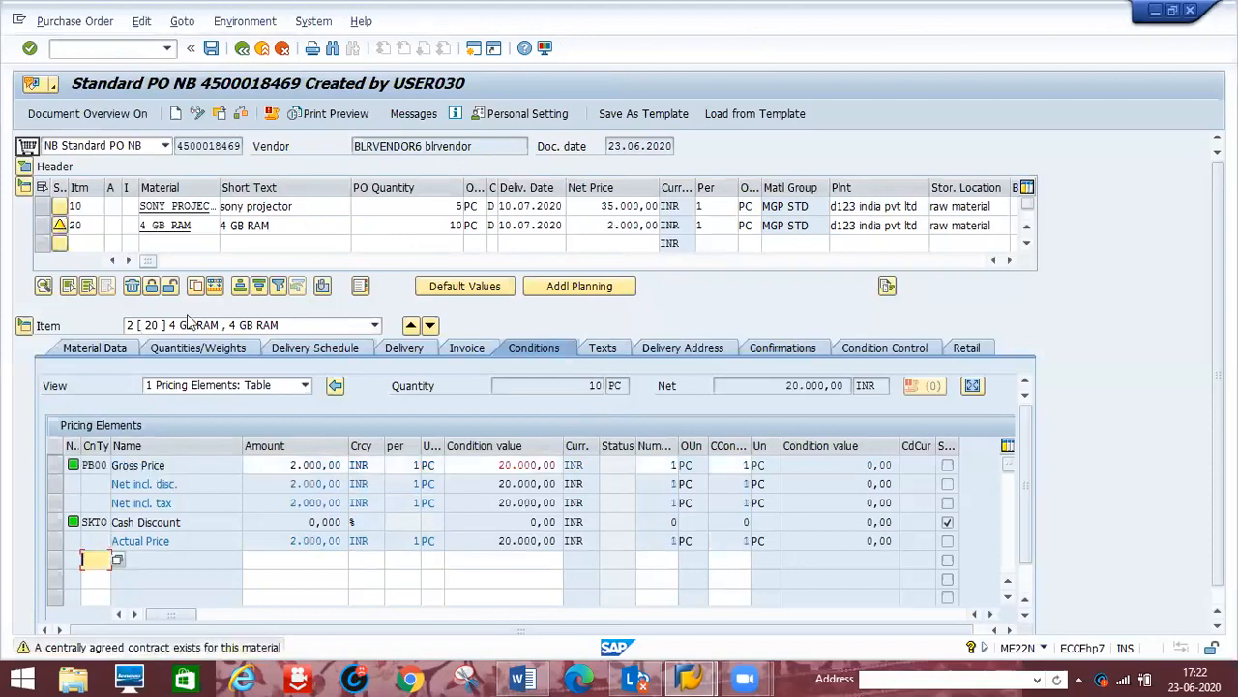
Delete the 4 GB RAM item from the purchase order and confirm the deletion
{"action": "left_click", "coordinate": [47, 226]}
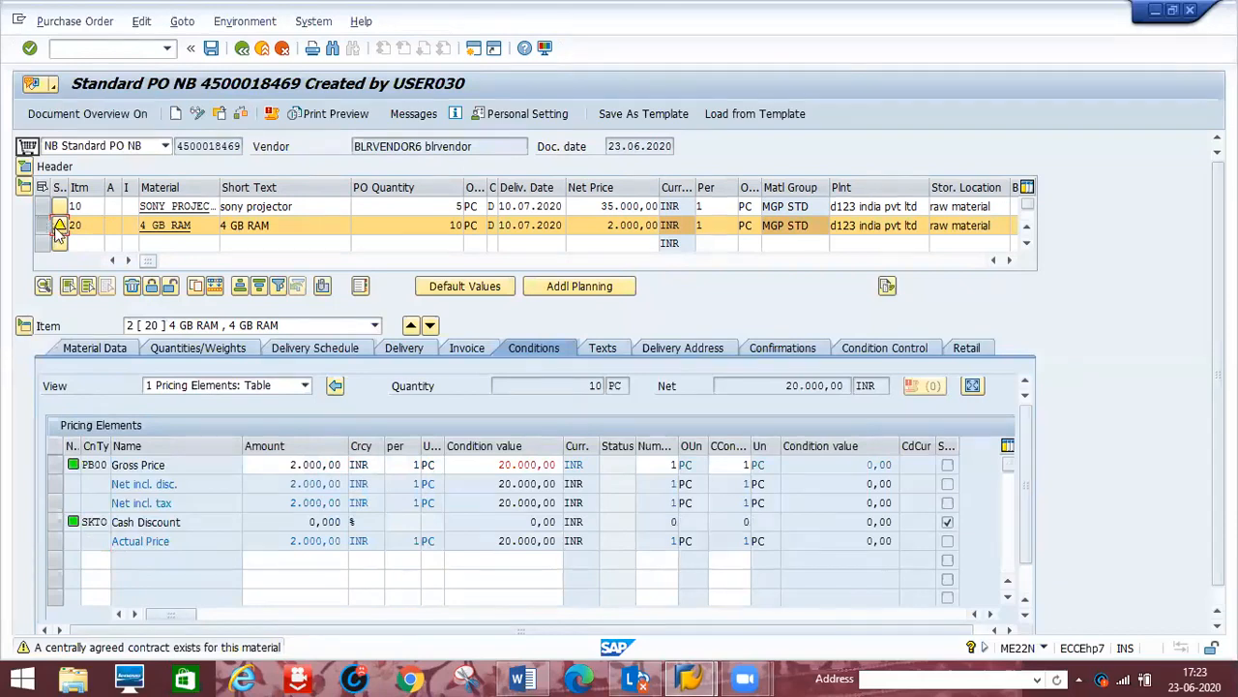
{"action": "left_click", "coordinate": [132, 288]}
{"action": "left_click", "coordinate": [237, 395]}
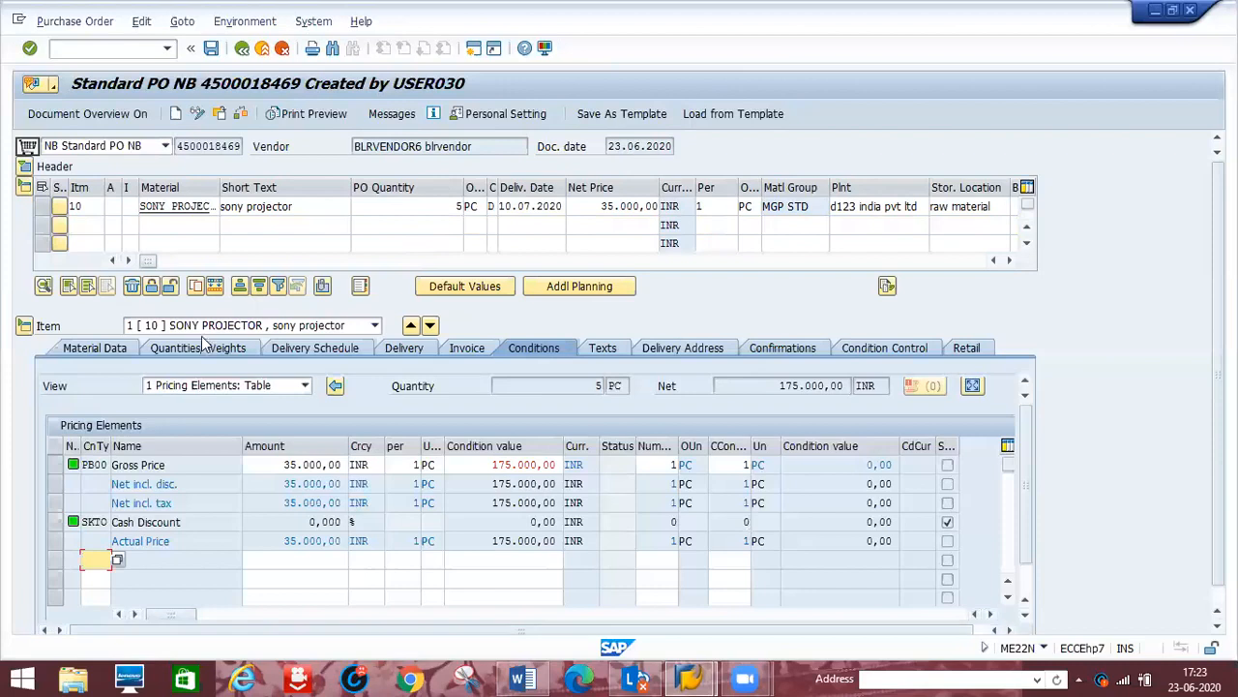
Block the sony projector item and unblock it again
{"action": "left_click", "coordinate": [44, 207]}
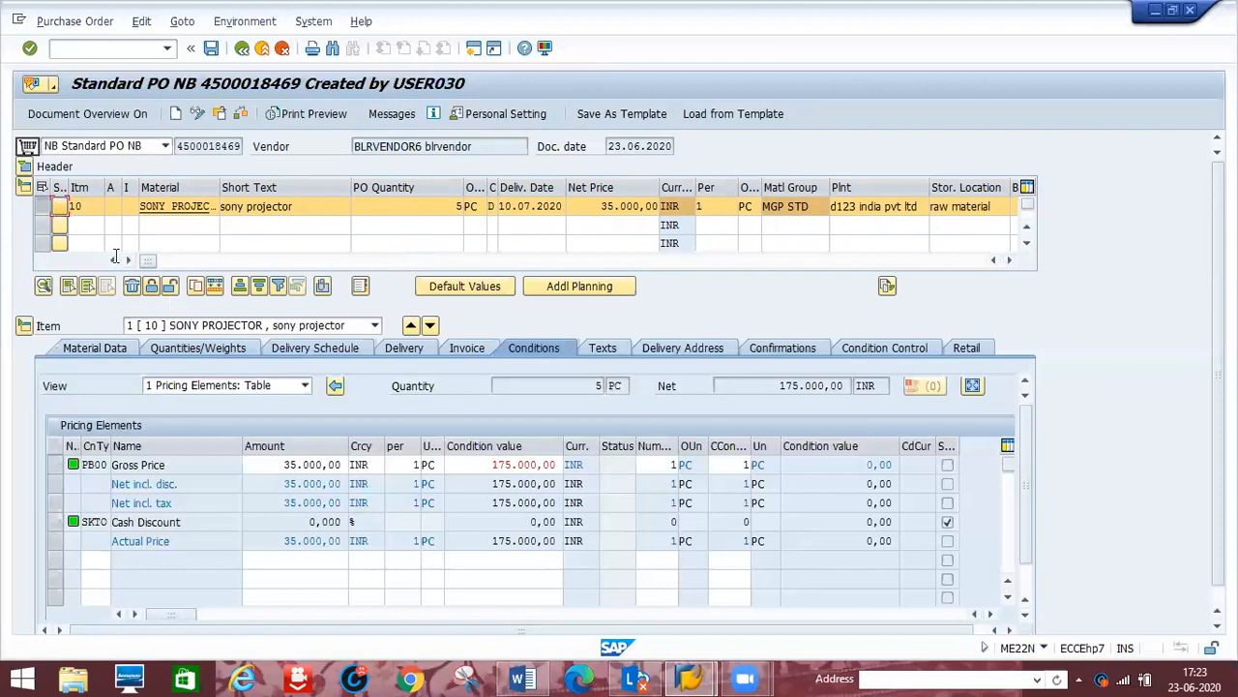
{"action": "left_click", "coordinate": [154, 288]}
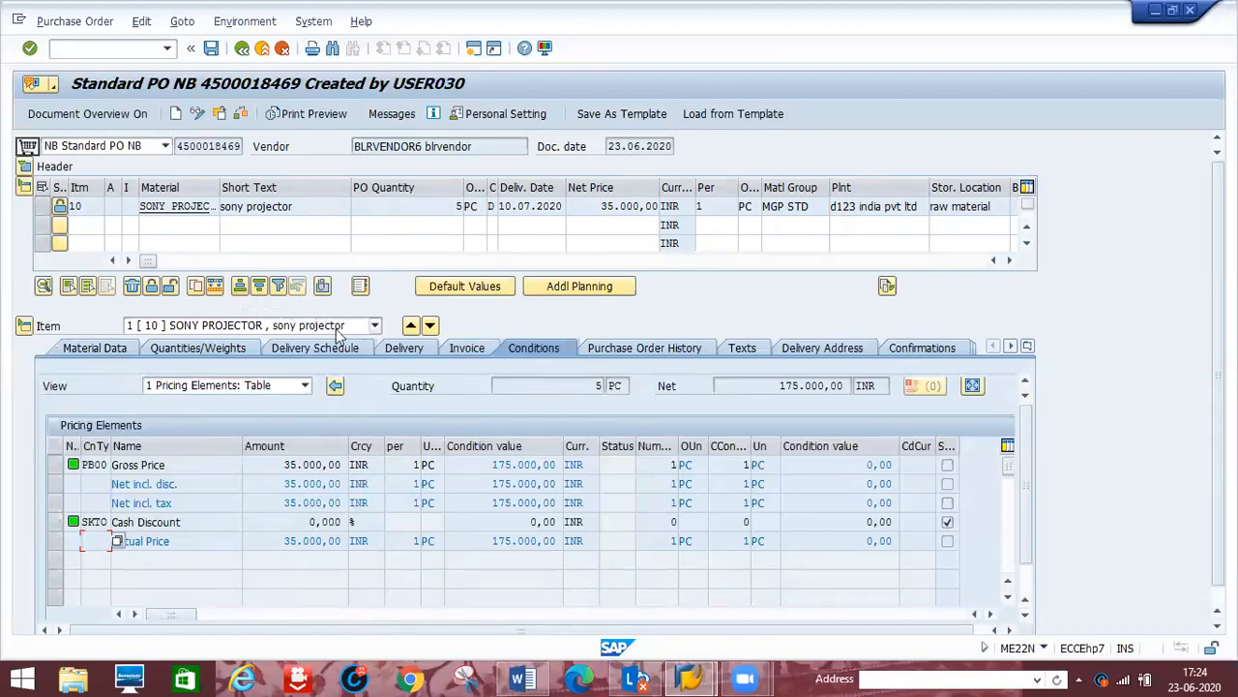
{"action": "left_click", "coordinate": [42, 208]}
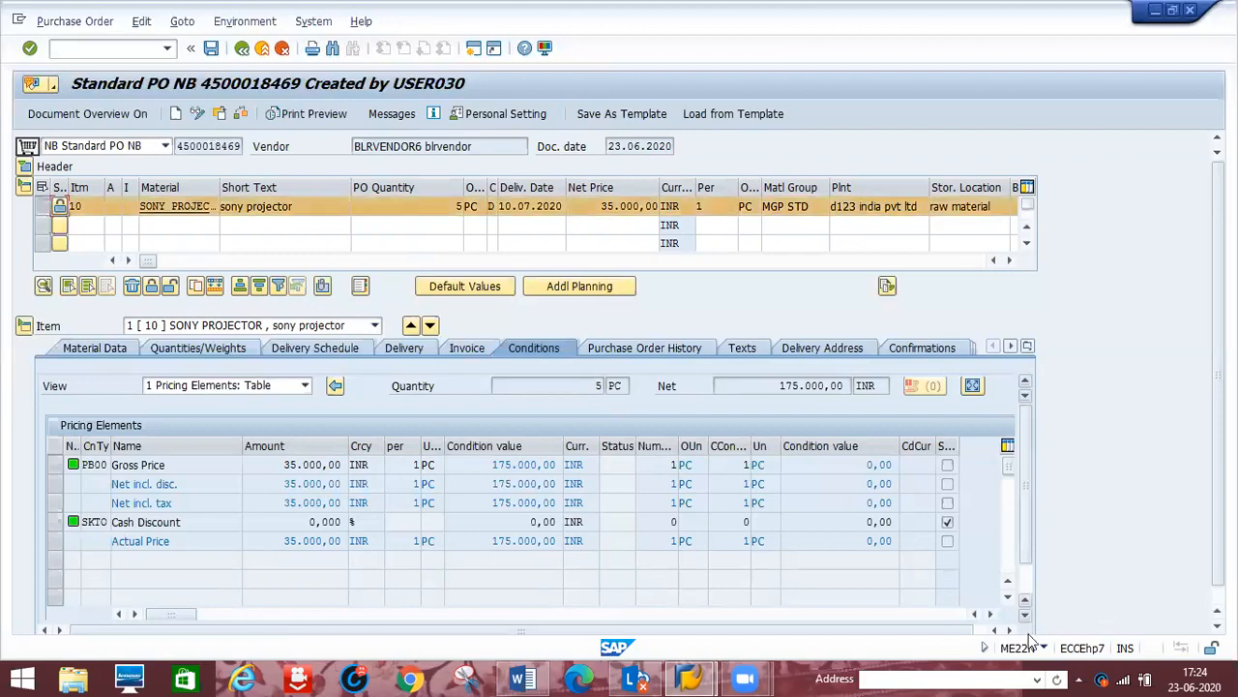
{"action": "left_click", "coordinate": [173, 288]}
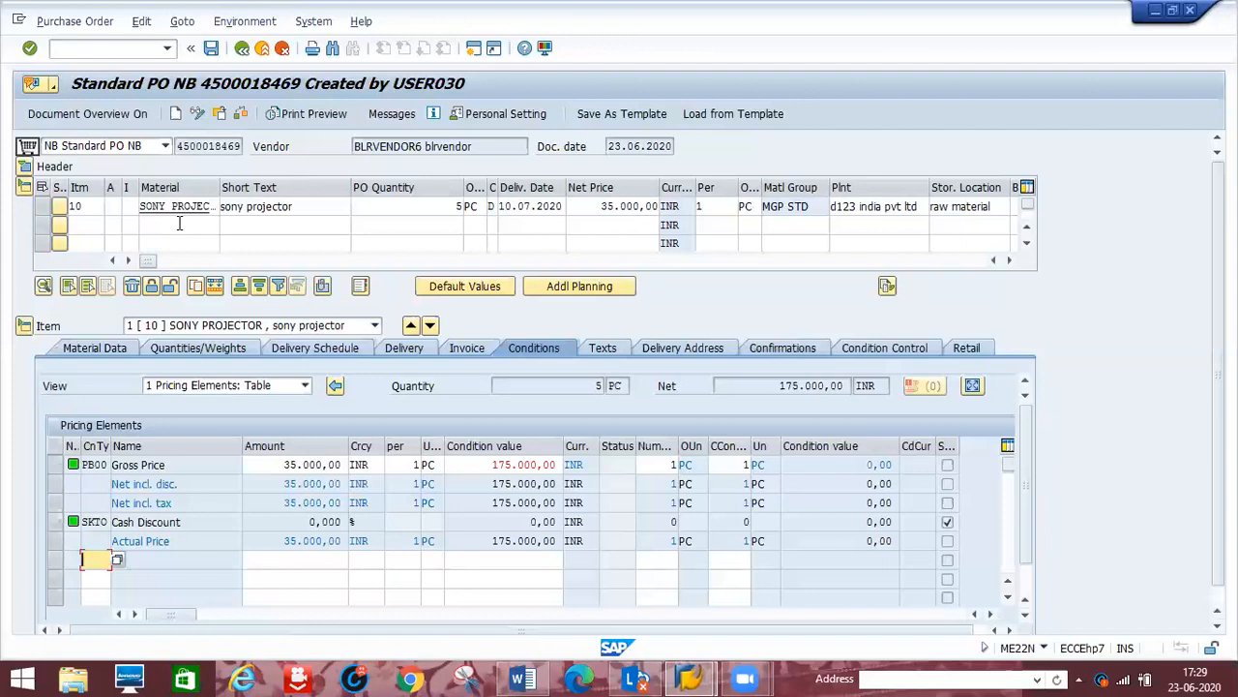
Add 4 GB RAM as the second item with a PO quantity of 2 and delivery date 10.07.2020
{"action": "left_click", "coordinate": [303, 226]}
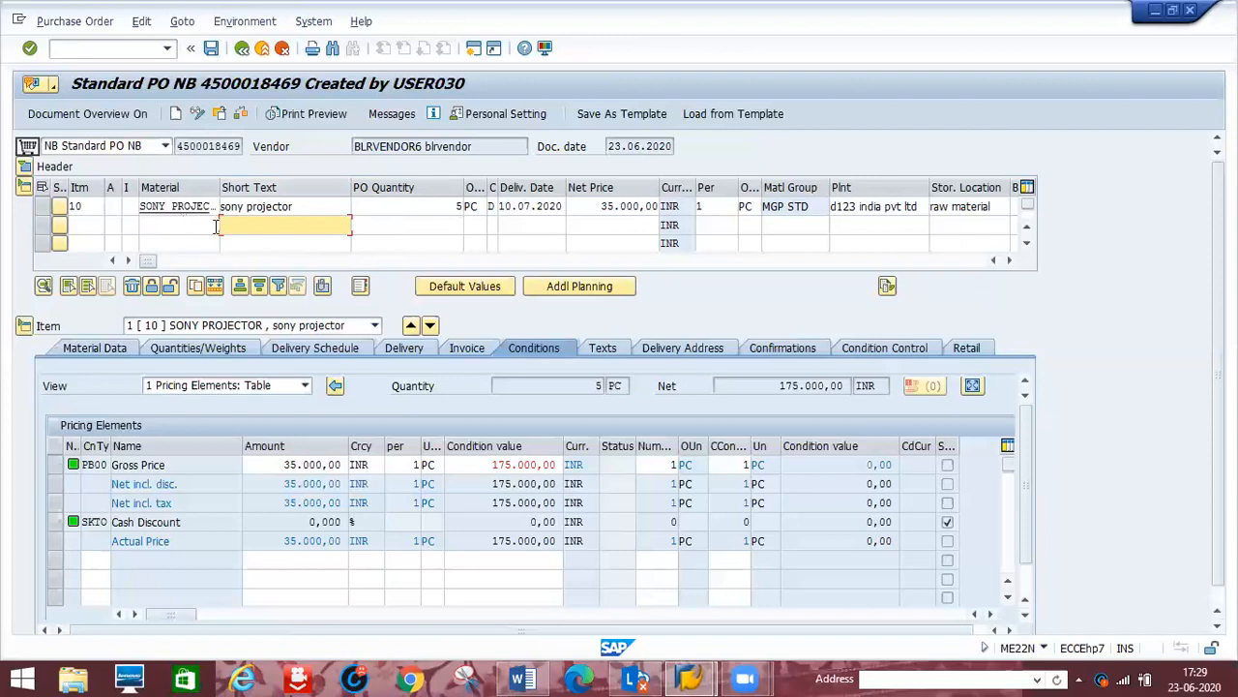
{"action": "left_click", "coordinate": [161, 225]}
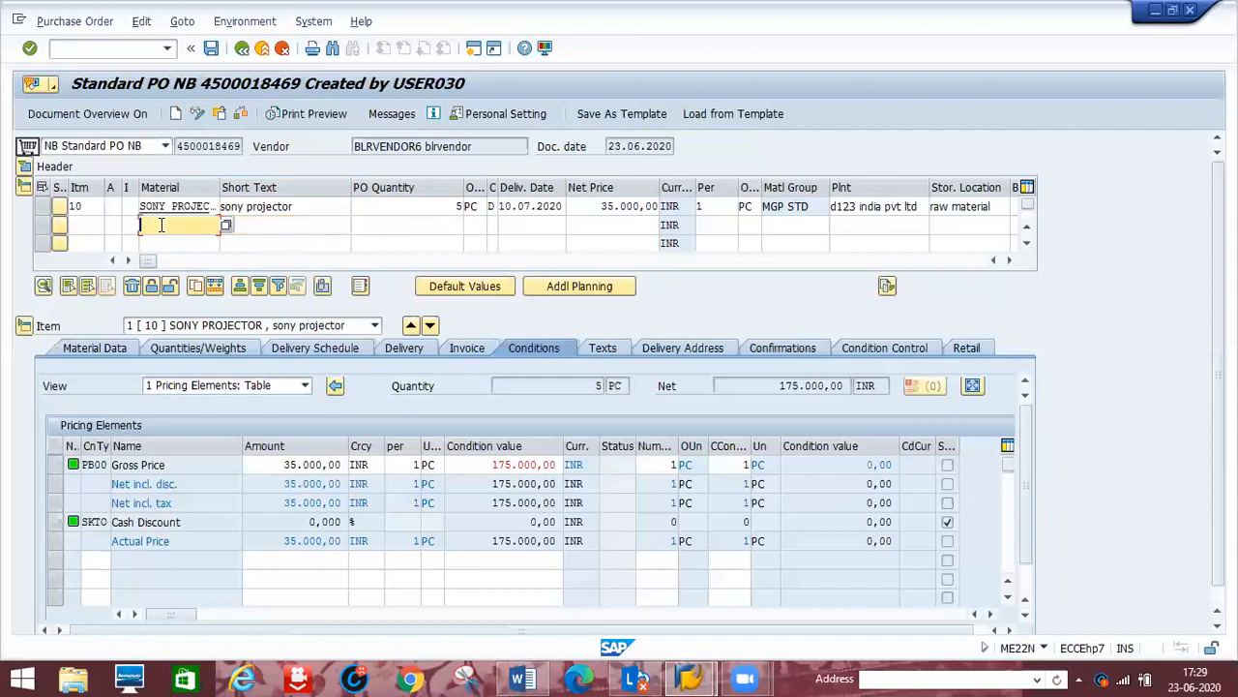
{"action": "left_click", "coordinate": [161, 225]}
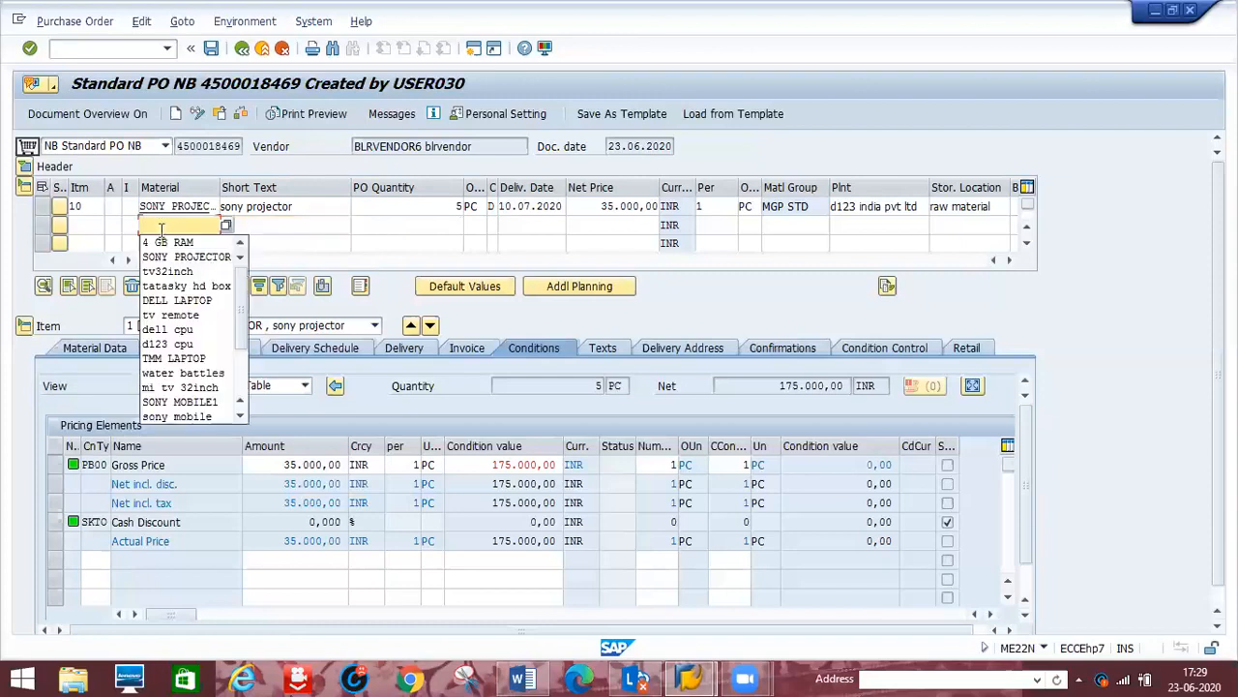
{"action": "left_click", "coordinate": [158, 242]}
{"action": "key", "text": "Tab"}
{"action": "key", "text": "Tab"}
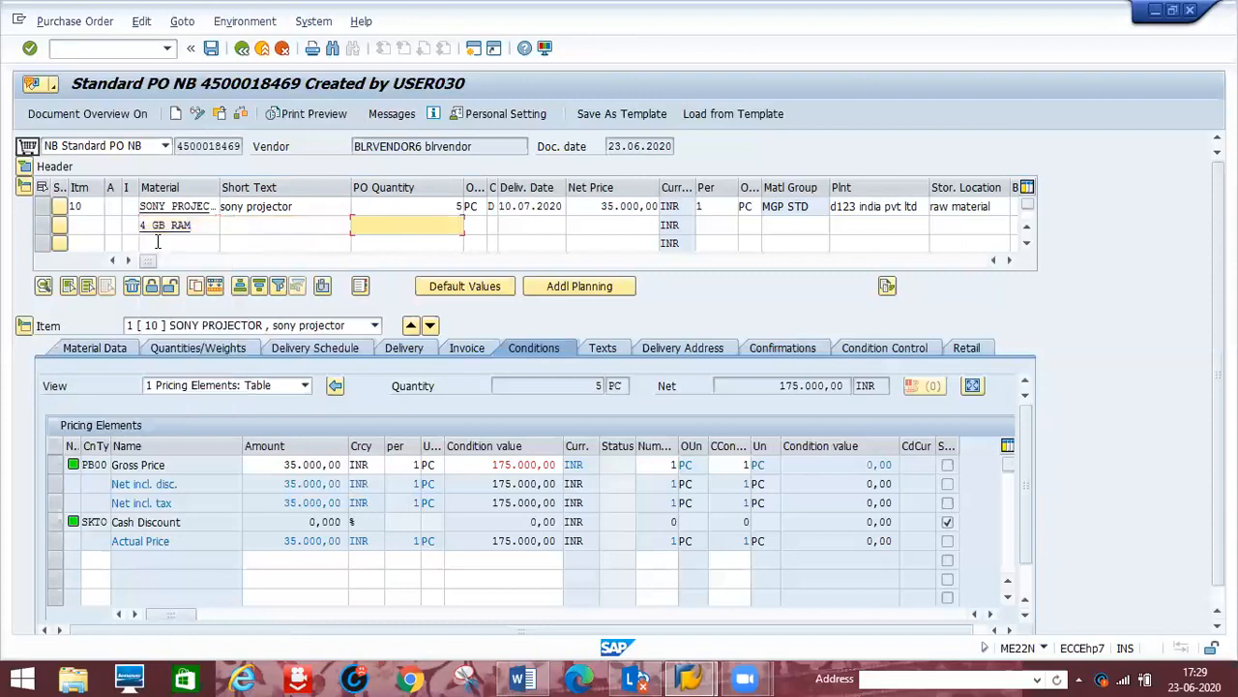
{"action": "type", "text": "2"}
{"action": "key", "text": "Tab"}
{"action": "key", "text": "Tab"}
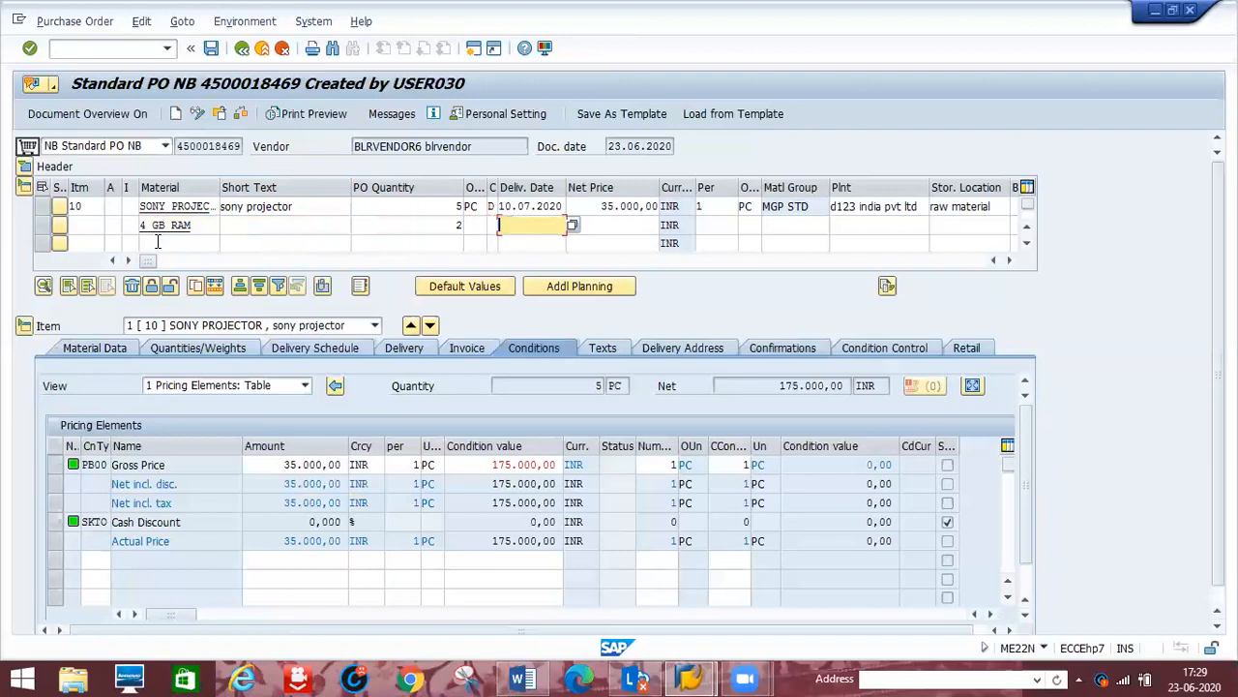
{"action": "type", "text": "10072020"}
{"action": "key", "text": "Tab"}
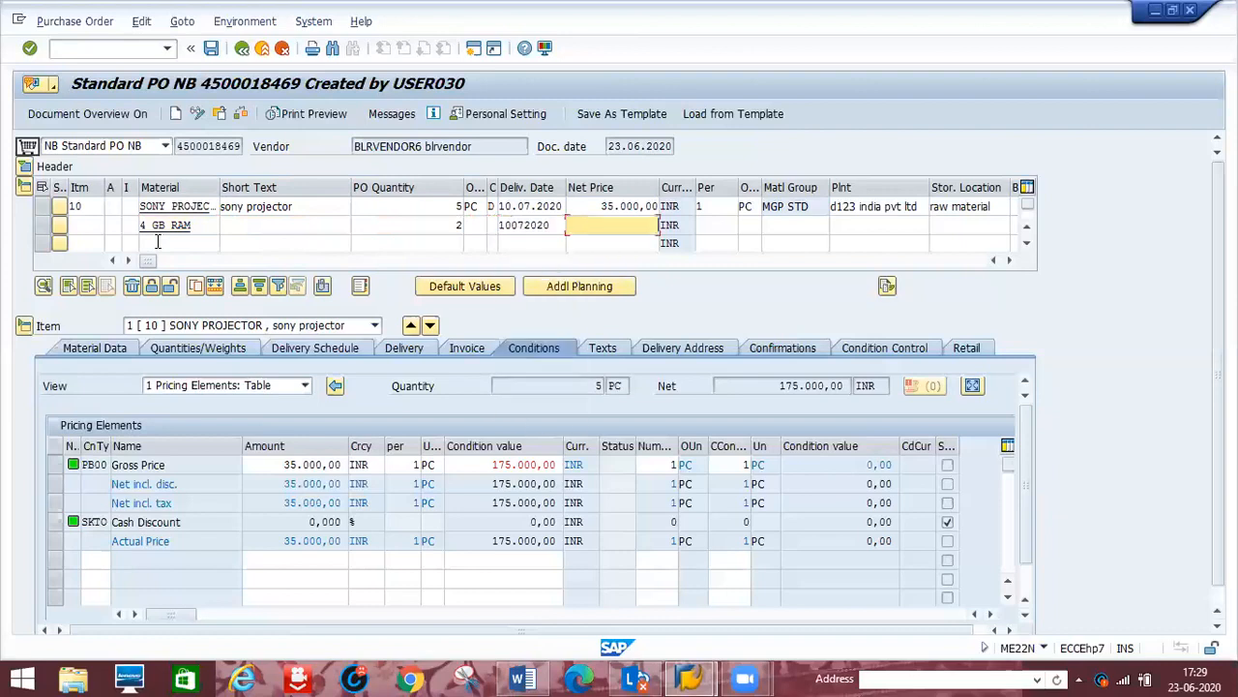
Enter net price 2000, plant D1P1 and storage location D1S1 for the new 4 GB RAM item and validate the line
{"action": "type", "text": "2000"}
{"action": "key", "text": "Tab"}
{"action": "key", "text": "Tab"}
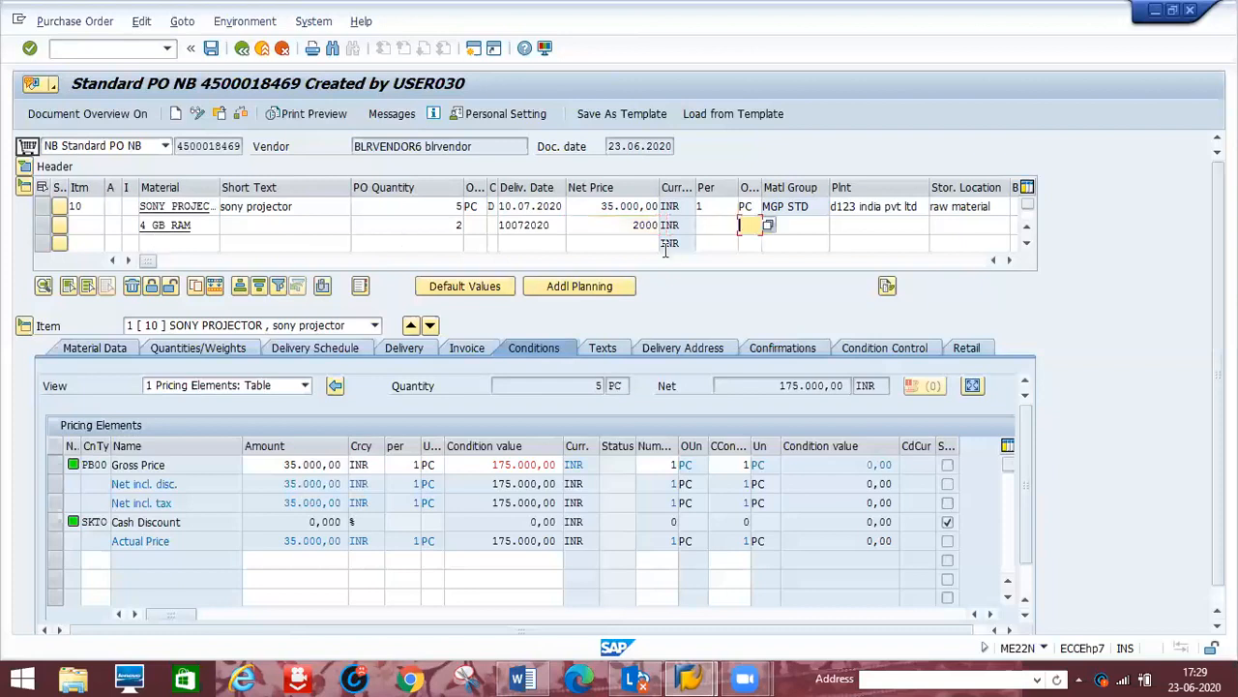
{"action": "key", "text": "Tab"}
{"action": "key", "text": "Tab"}
{"action": "type", "text": "d"}
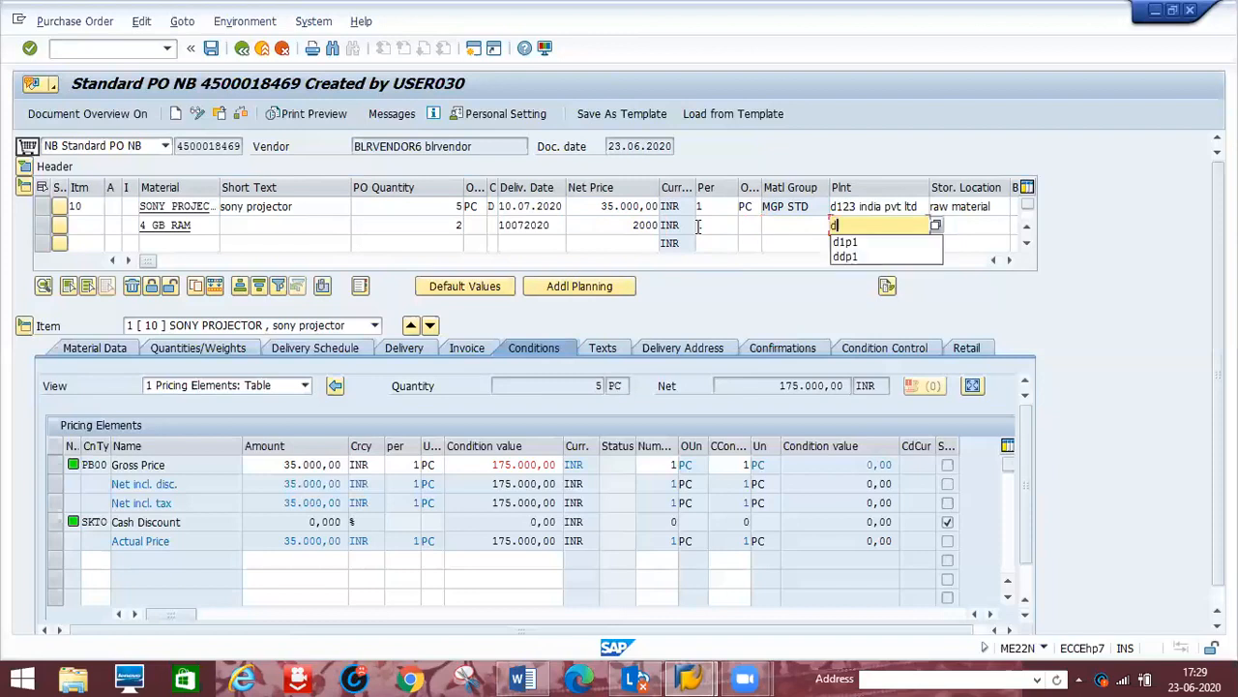
{"action": "type", "text": "1p1"}
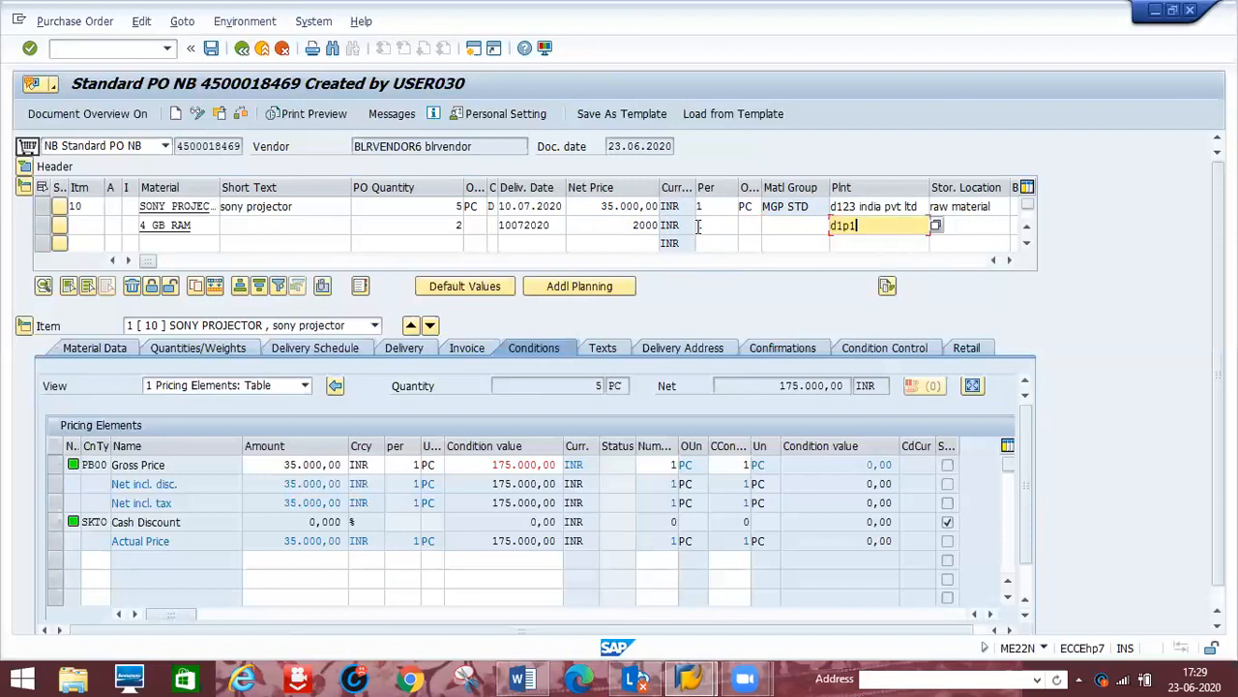
{"action": "key", "text": "Tab"}
{"action": "key", "text": "Down"}
{"action": "key", "text": "Return"}
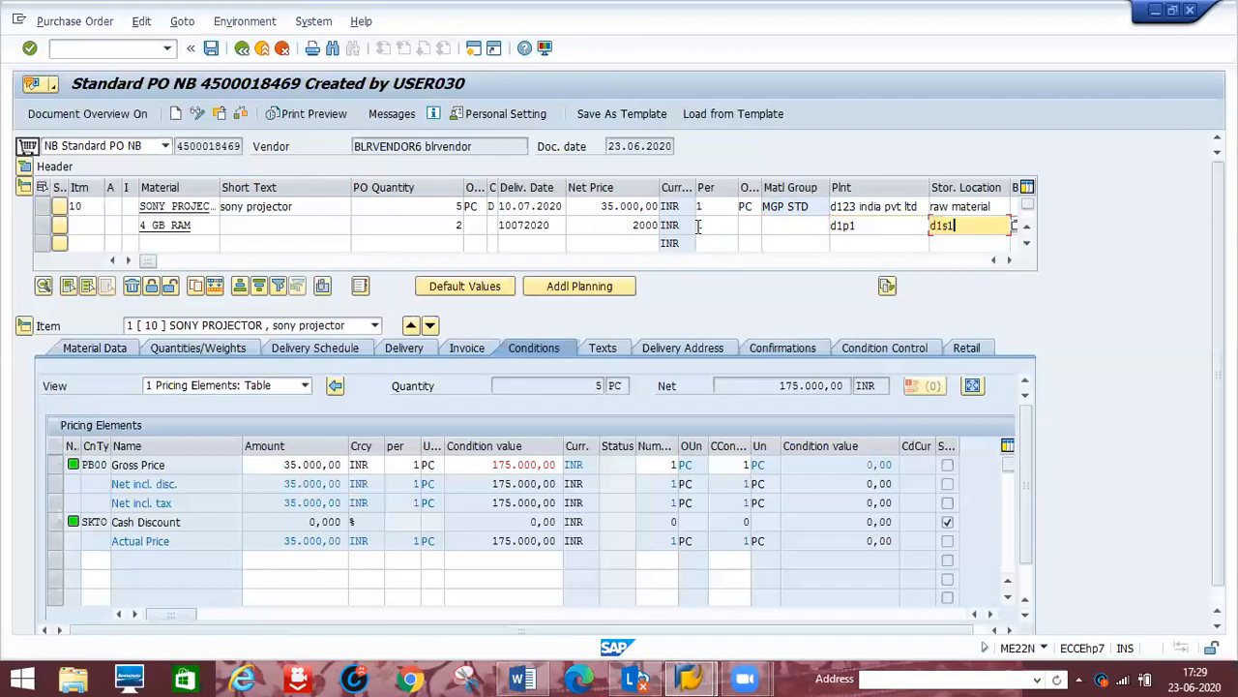
{"action": "key", "text": "Return"}
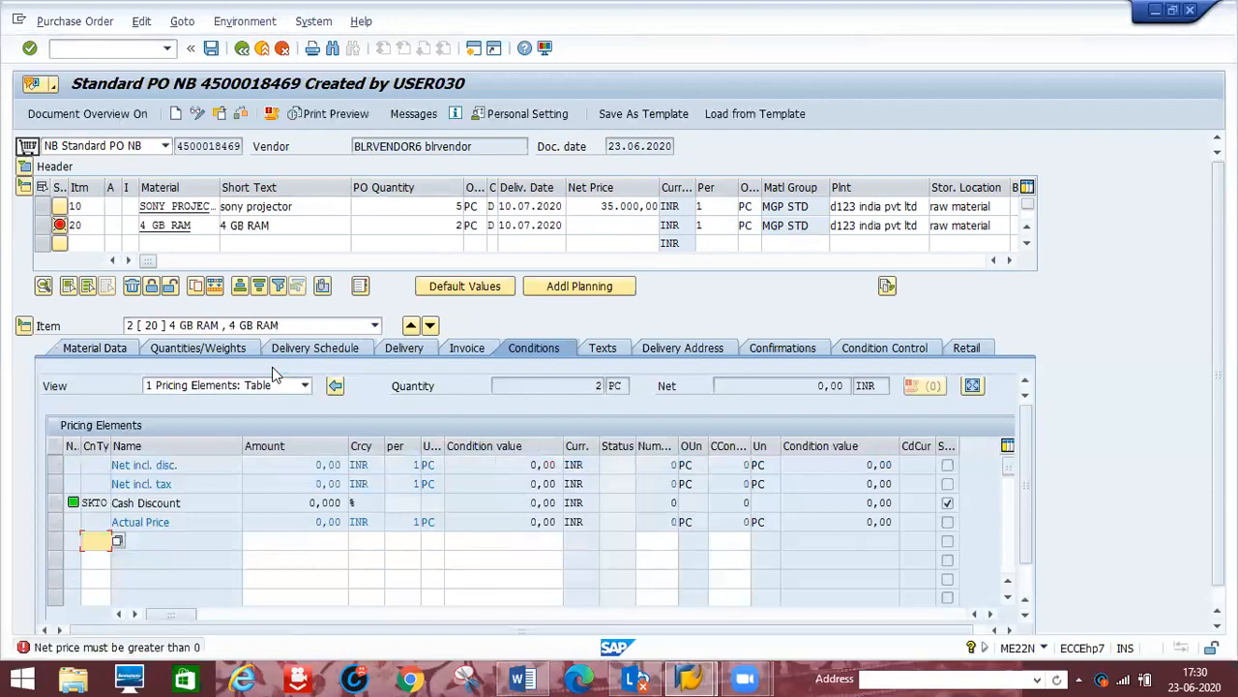
Add gross price condition PB00 with an amount of 2000 to the 4 GB RAM item's pricing elements
{"action": "type", "text": "pb00"}
{"action": "key", "text": "Tab"}
{"action": "type", "text": "2000"}
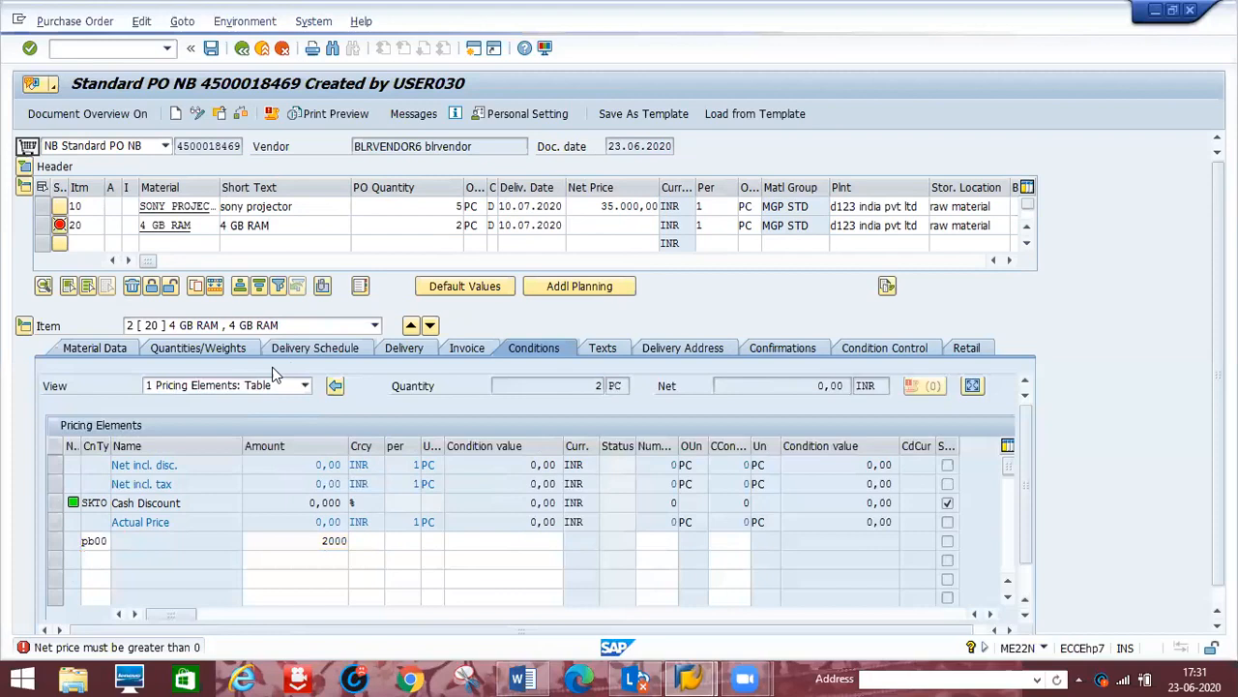
{"action": "key", "text": "Return"}
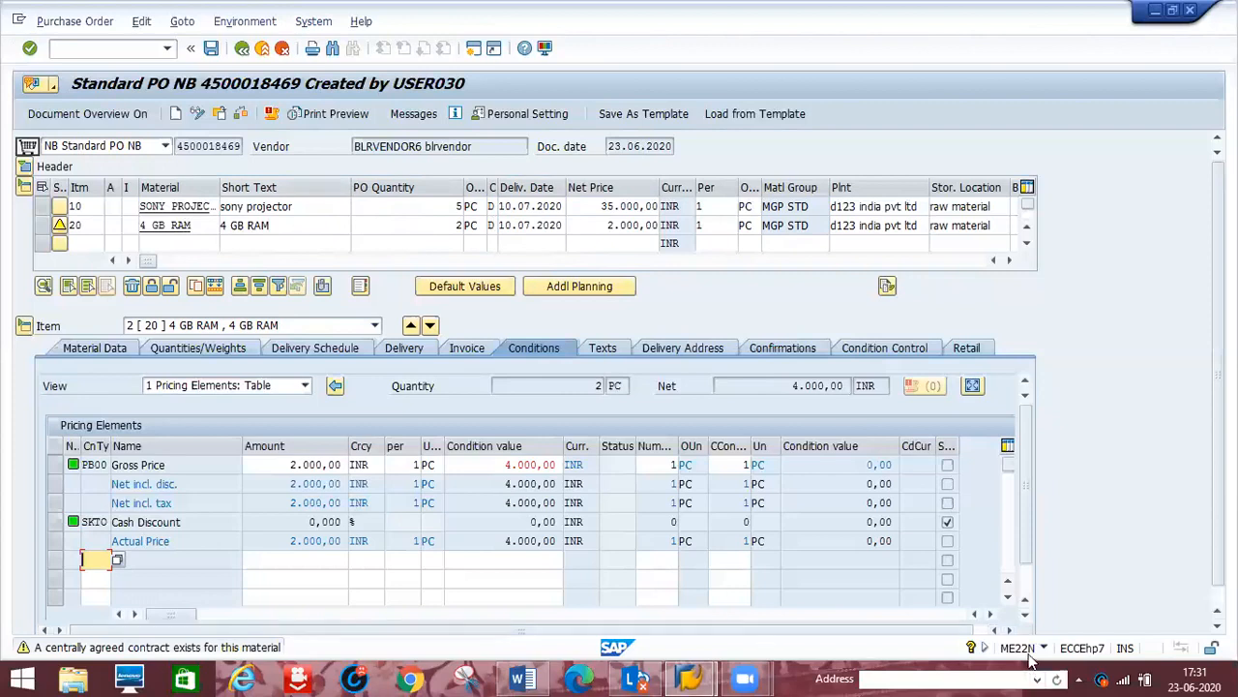
Mark the 4 GB RAM item as a free item in the item overview
{"action": "left_click", "coordinate": [1008, 261]}
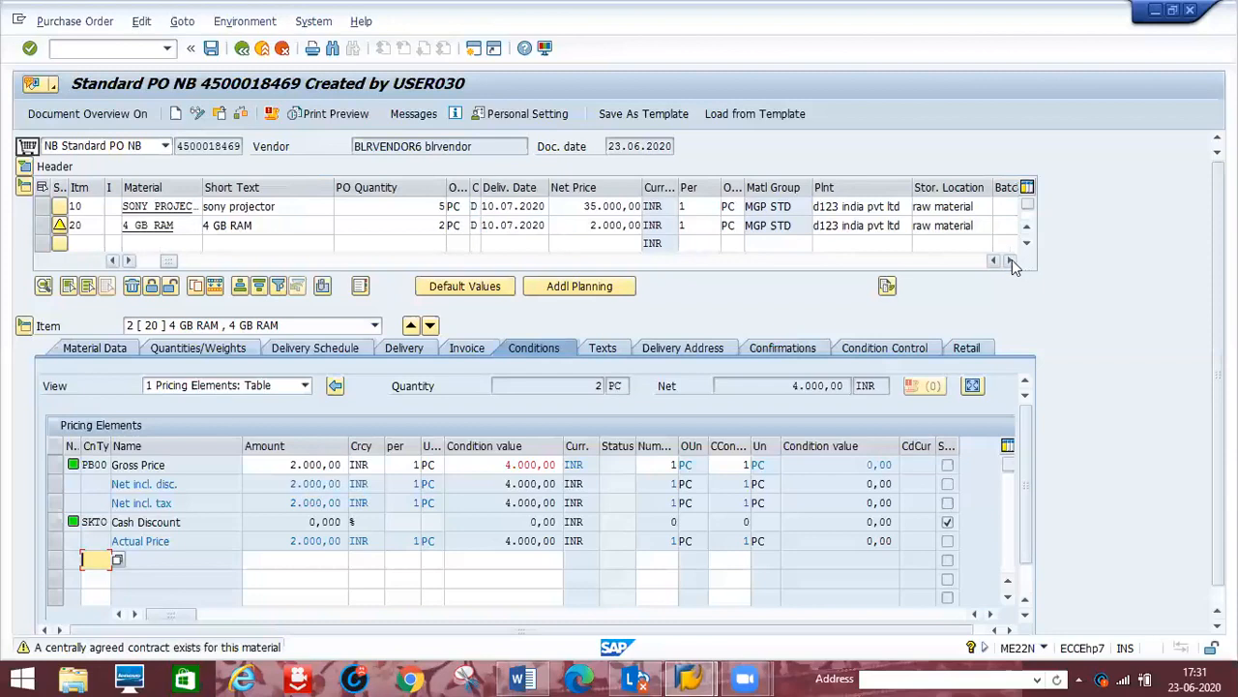
{"action": "left_click", "coordinate": [1011, 261]}
{"action": "left_click", "coordinate": [1012, 261]}
{"action": "left_click", "coordinate": [1012, 261]}
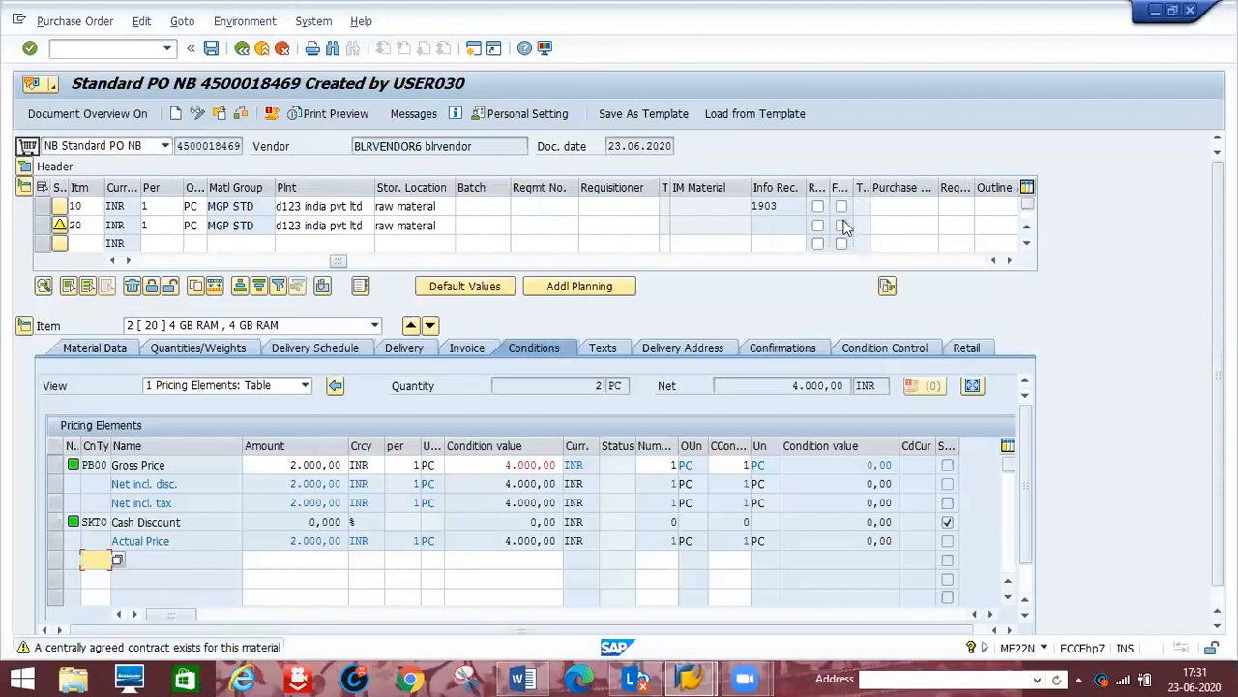
{"action": "left_click", "coordinate": [842, 226]}
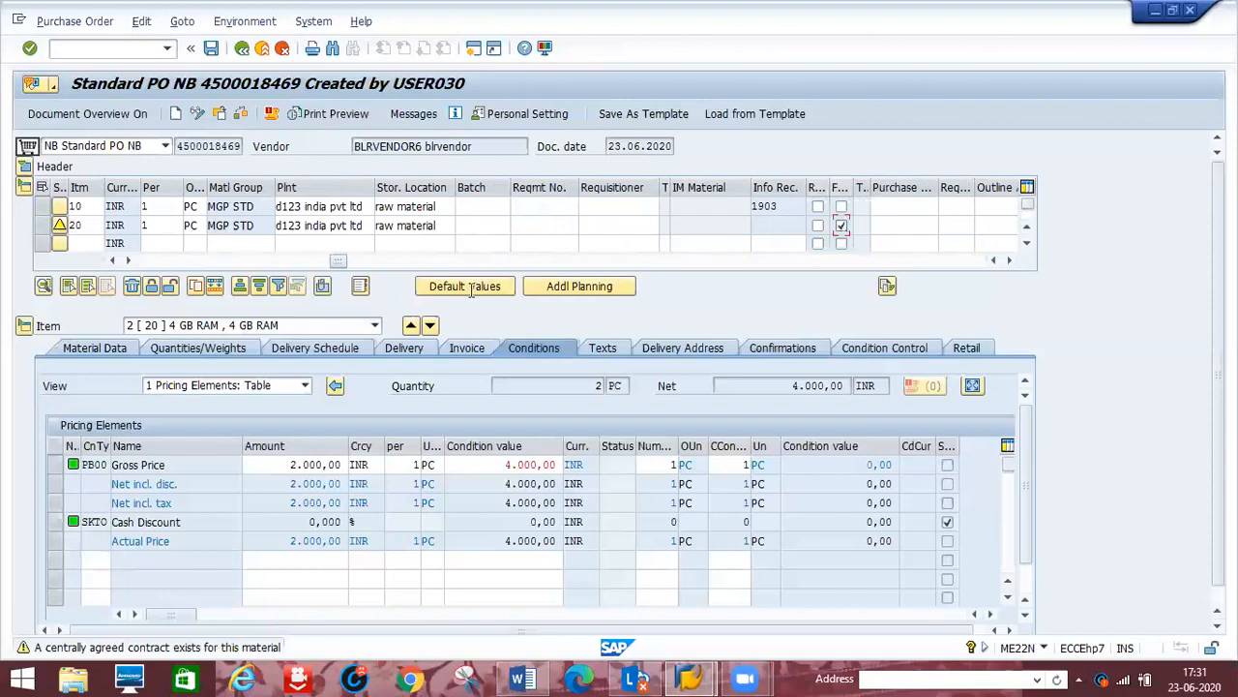
{"action": "left_click", "coordinate": [152, 261]}
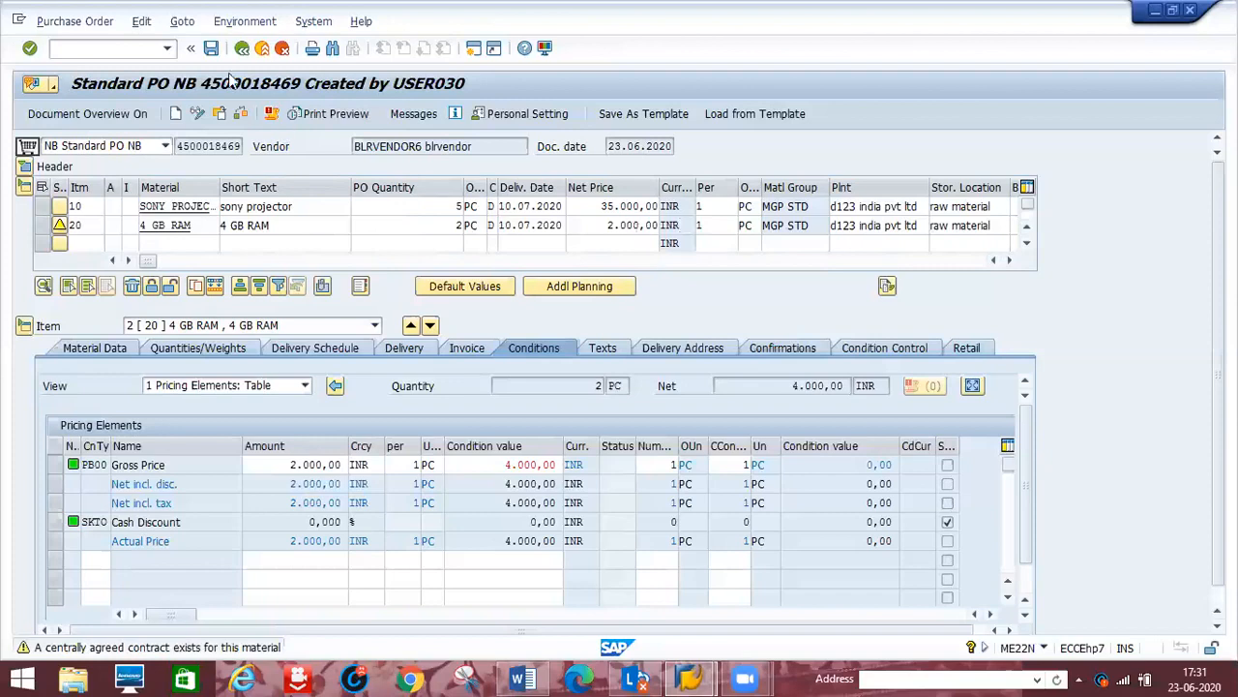
Save the purchase order despite the system messages and switch it back to change mode
{"action": "left_click", "coordinate": [211, 49]}
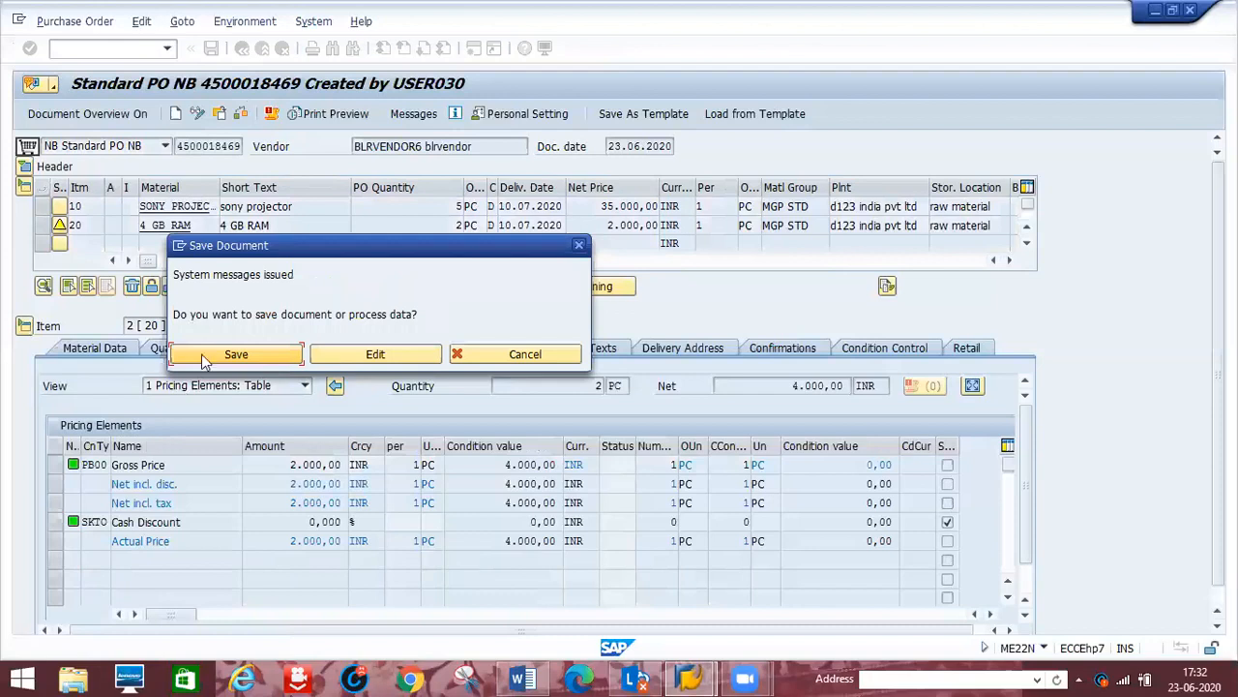
{"action": "left_click", "coordinate": [202, 354]}
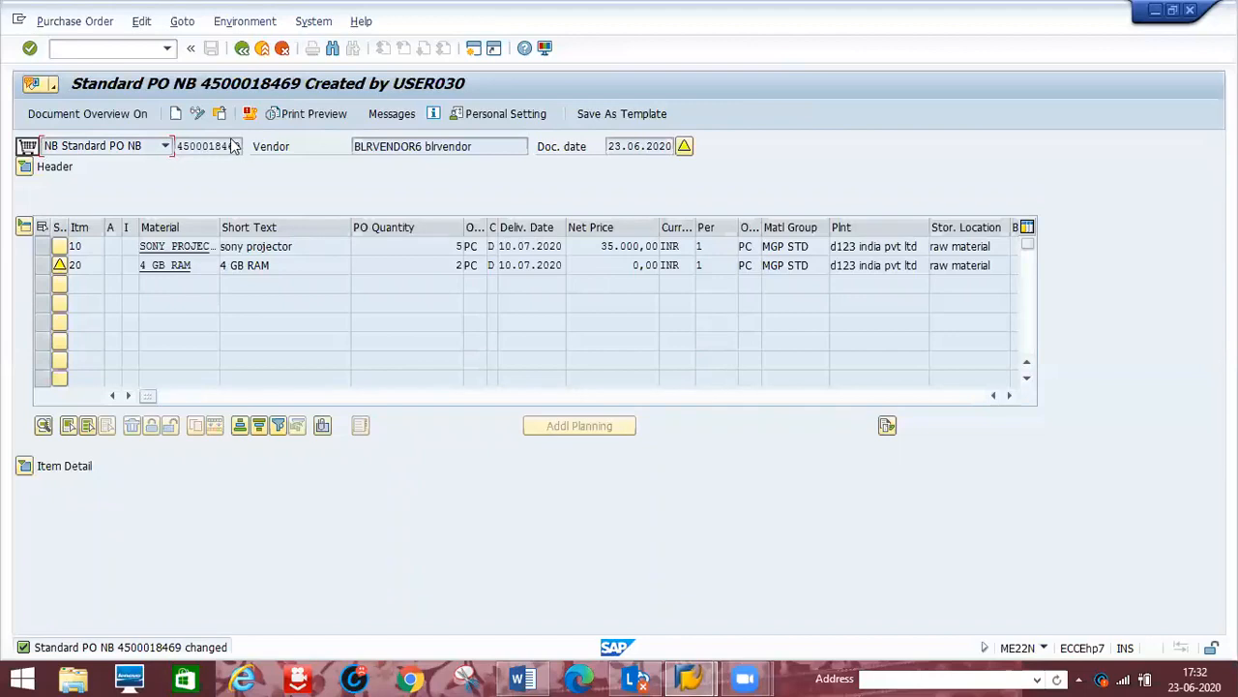
{"action": "left_click", "coordinate": [196, 116]}
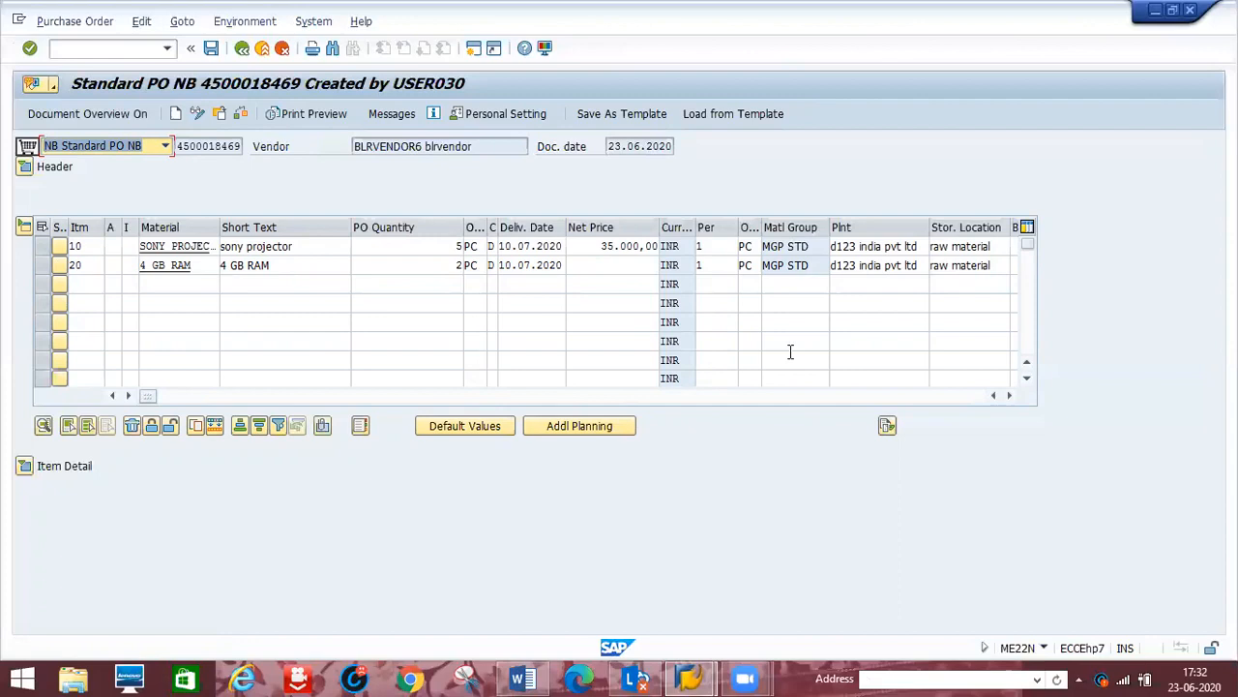
Try to enter a net price for the free 4 GB RAM item
{"action": "left_click", "coordinate": [633, 270]}
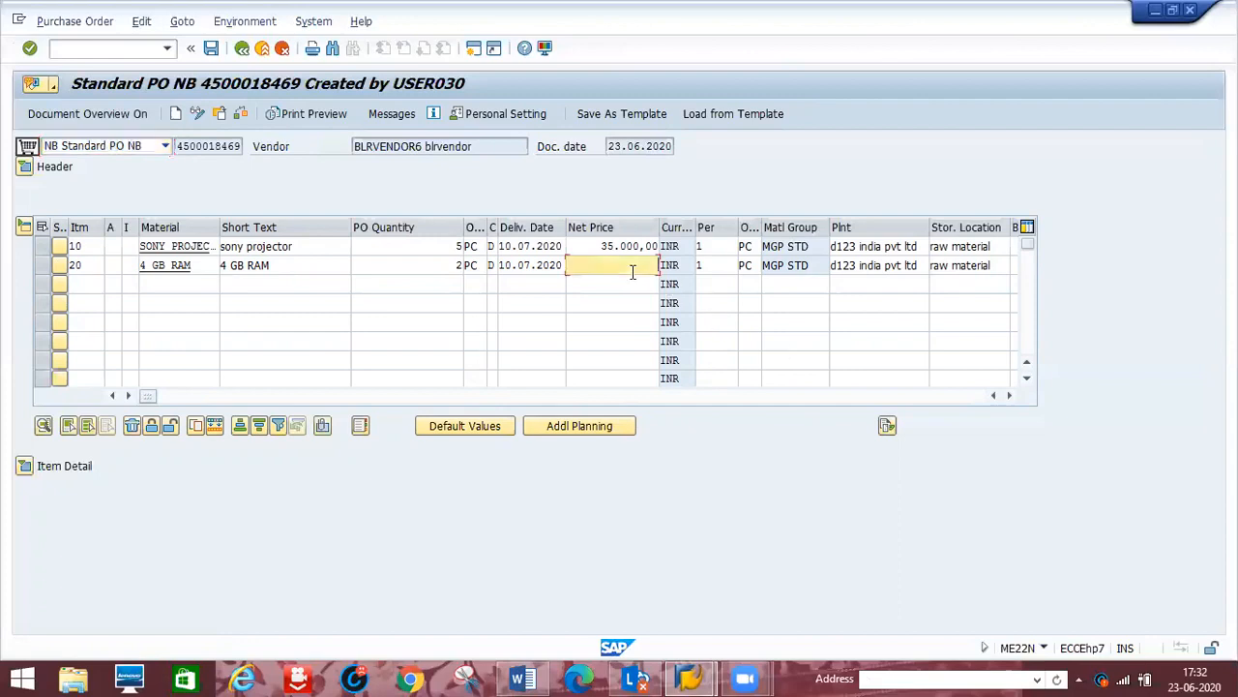
{"action": "type", "text": "250000"}
{"action": "key", "text": "Return"}
Clear the free item indicator of the 4 GB RAM item
{"action": "key", "text": "Tab"}
{"action": "key", "text": "Tab"}
{"action": "key", "text": "Tab"}
{"action": "key", "text": "Tab"}
{"action": "key", "text": "Tab"}
{"action": "key", "text": "Tab"}
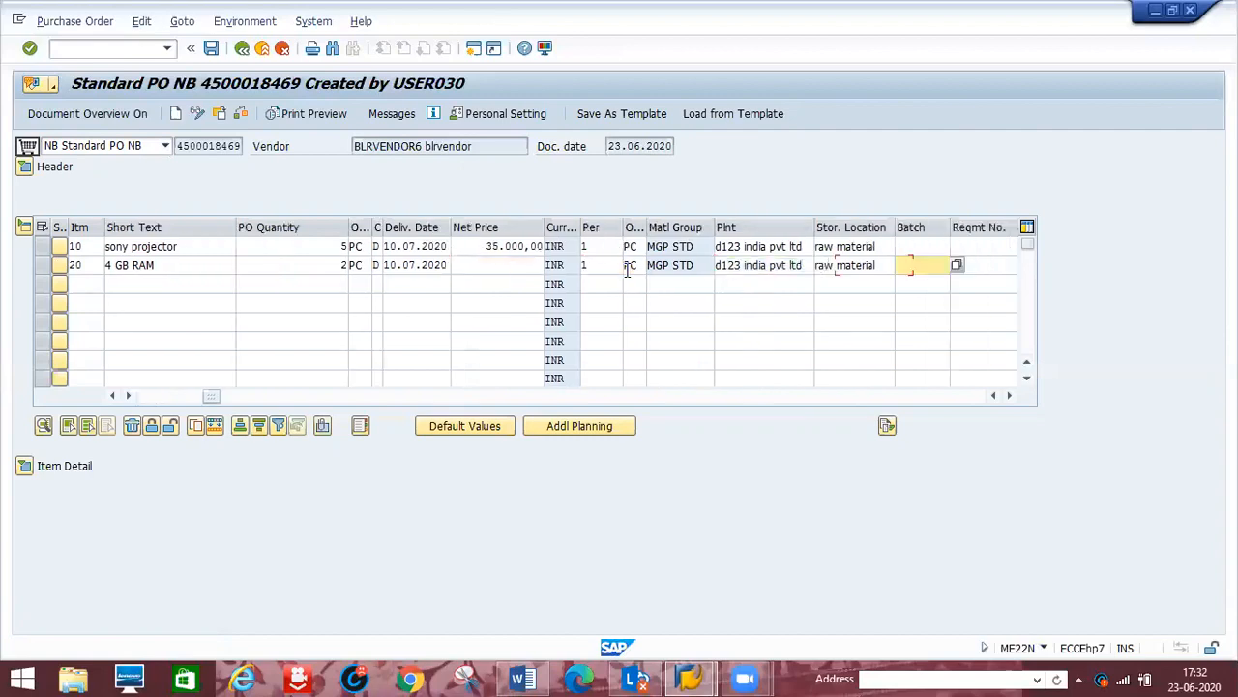
{"action": "key", "text": "Tab"}
{"action": "key", "text": "Tab"}
{"action": "key", "text": "Tab"}
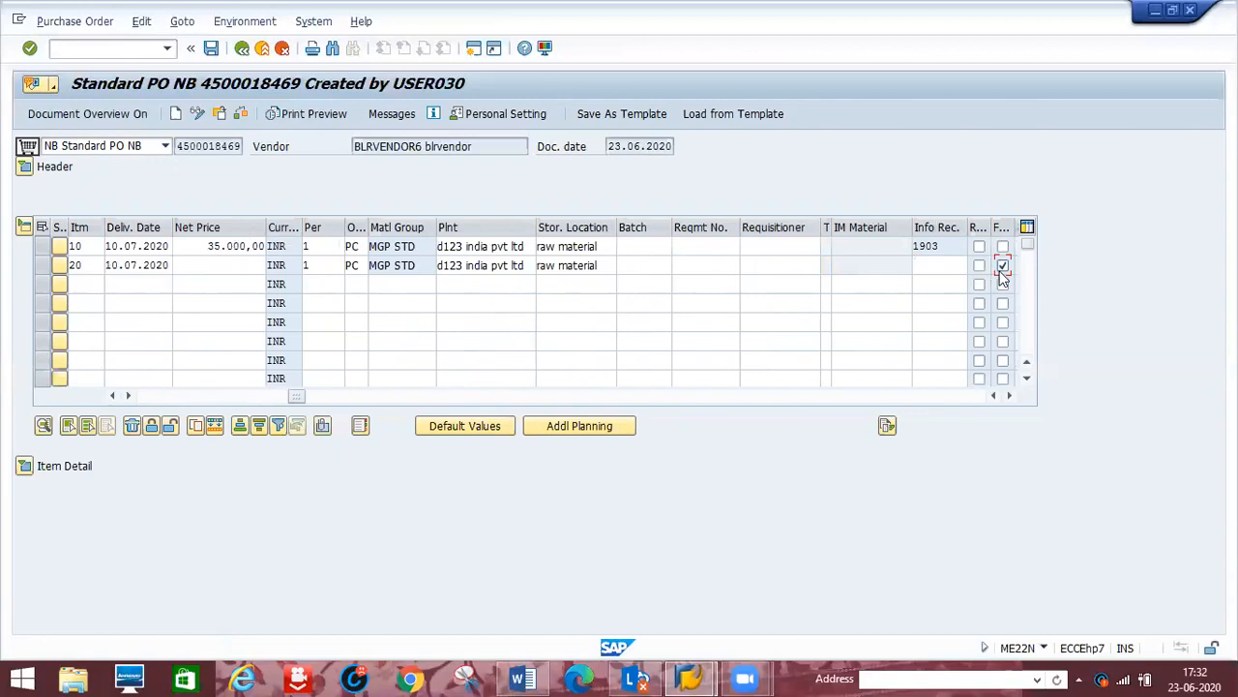
{"action": "left_click", "coordinate": [142, 396]}
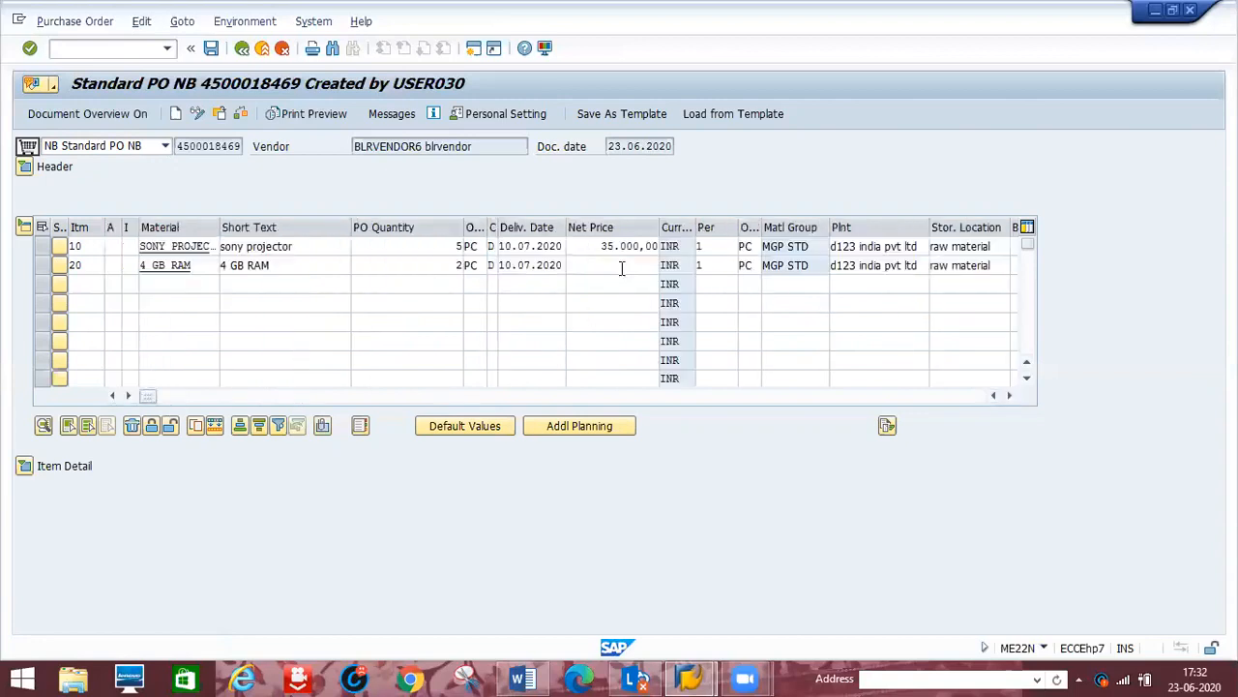
Enter net price 2000 for the 4 GB RAM item and add gross price condition PB00 with an amount of 2000
{"action": "left_click", "coordinate": [622, 268]}
{"action": "type", "text": "2000"}
{"action": "key", "text": "Return"}
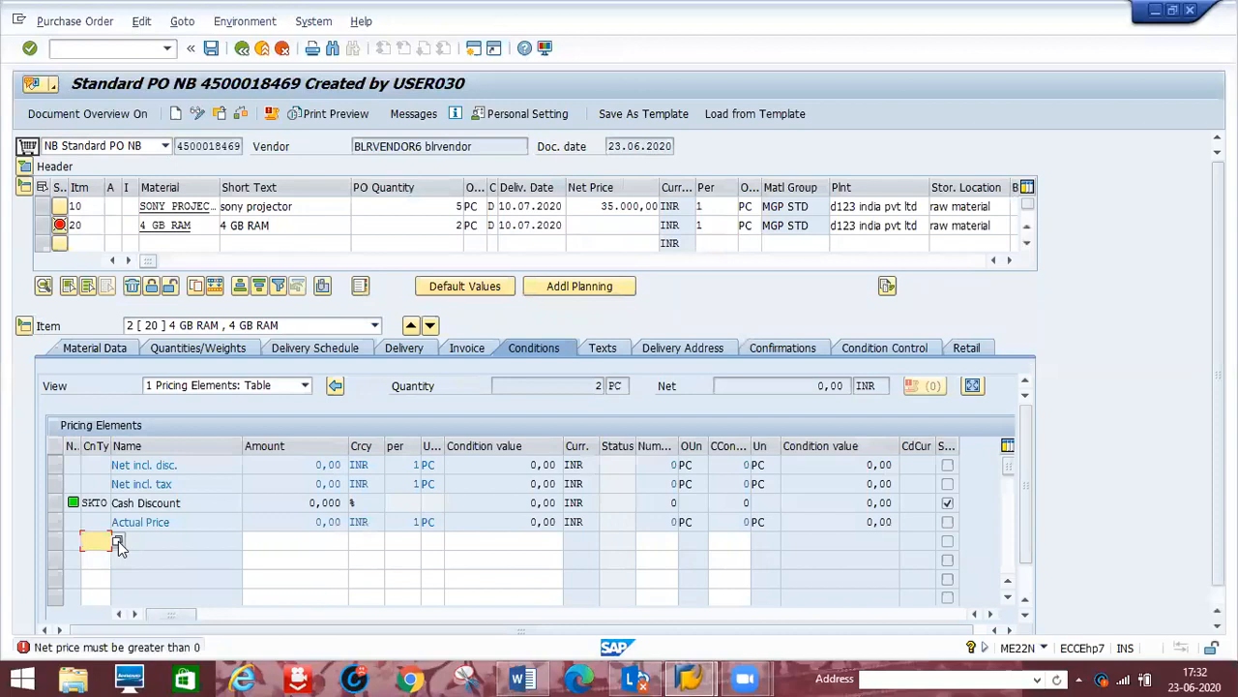
{"action": "type", "text": "pb00"}
{"action": "key", "text": "Tab"}
{"action": "type", "text": "2.000"}
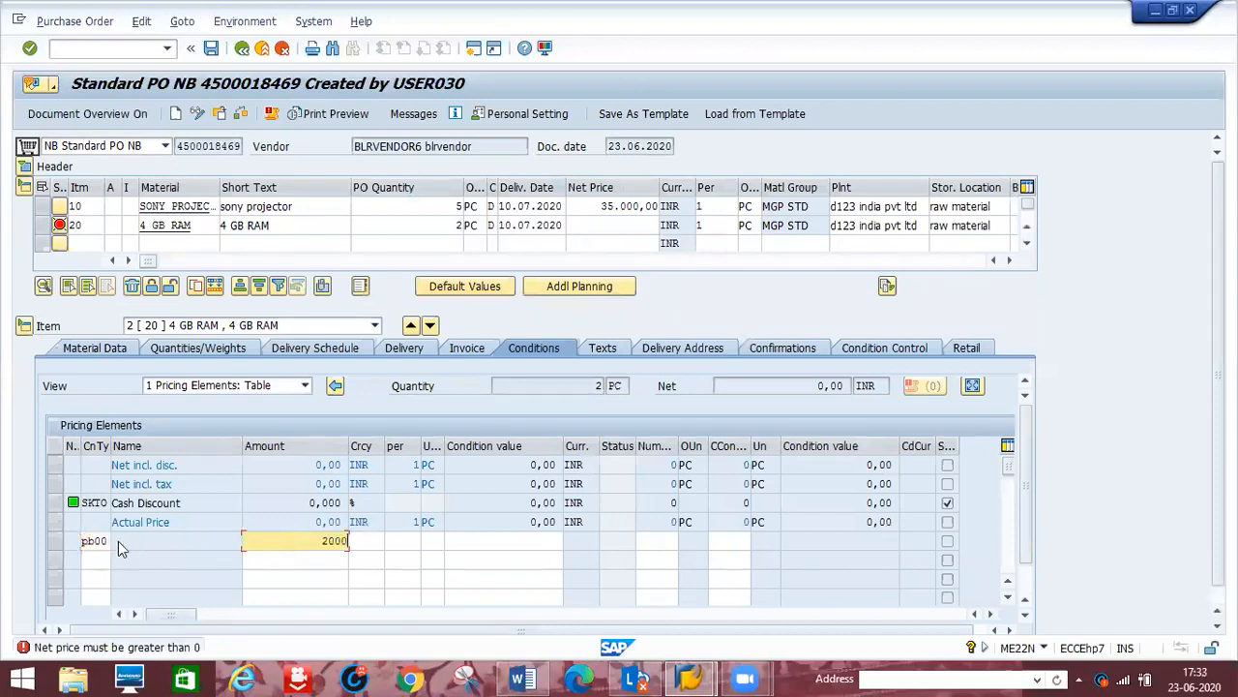
{"action": "key", "text": "Return"}
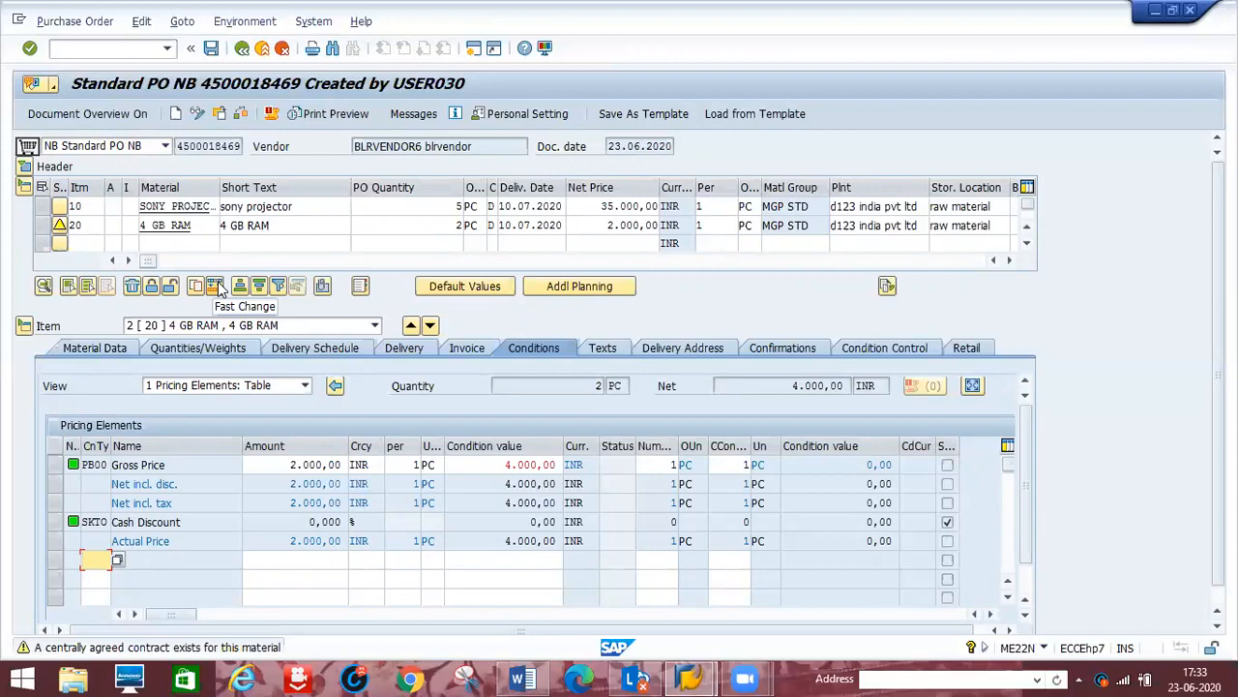
Add freight condition FRA1 with an amount of 1000 % to the 4 GB RAM item's pricing elements
{"action": "type", "text": "fr"}
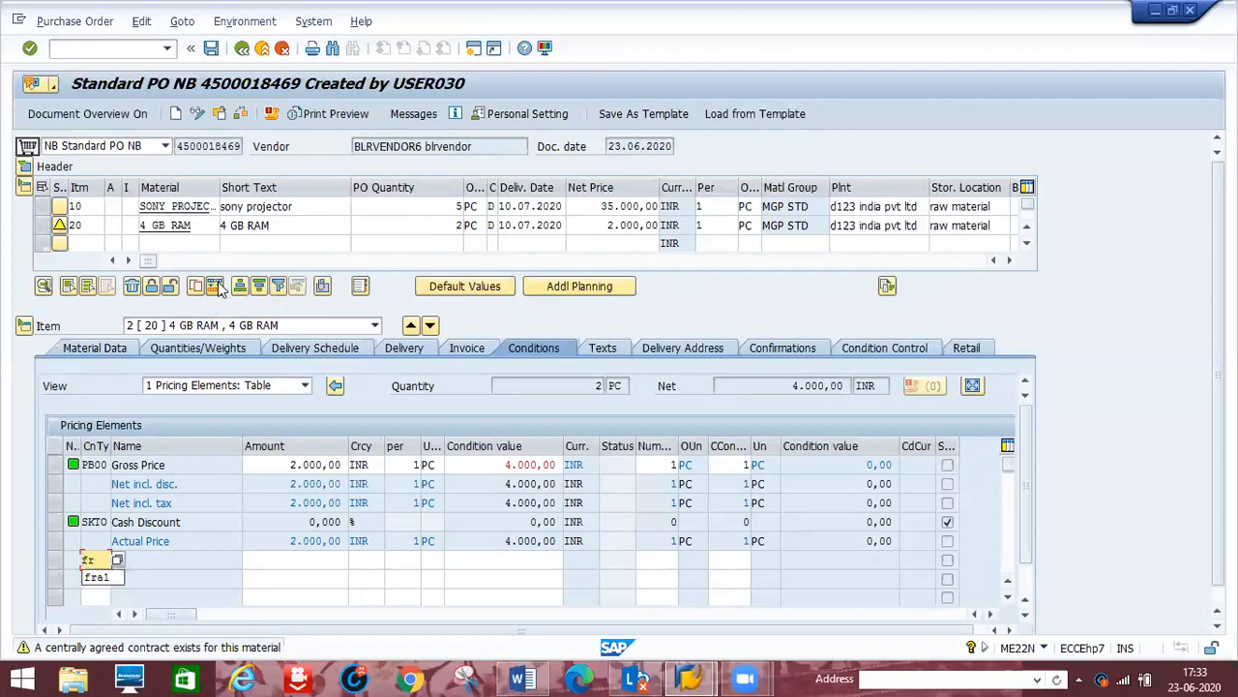
{"action": "type", "text": "a1"}
{"action": "key", "text": "Tab"}
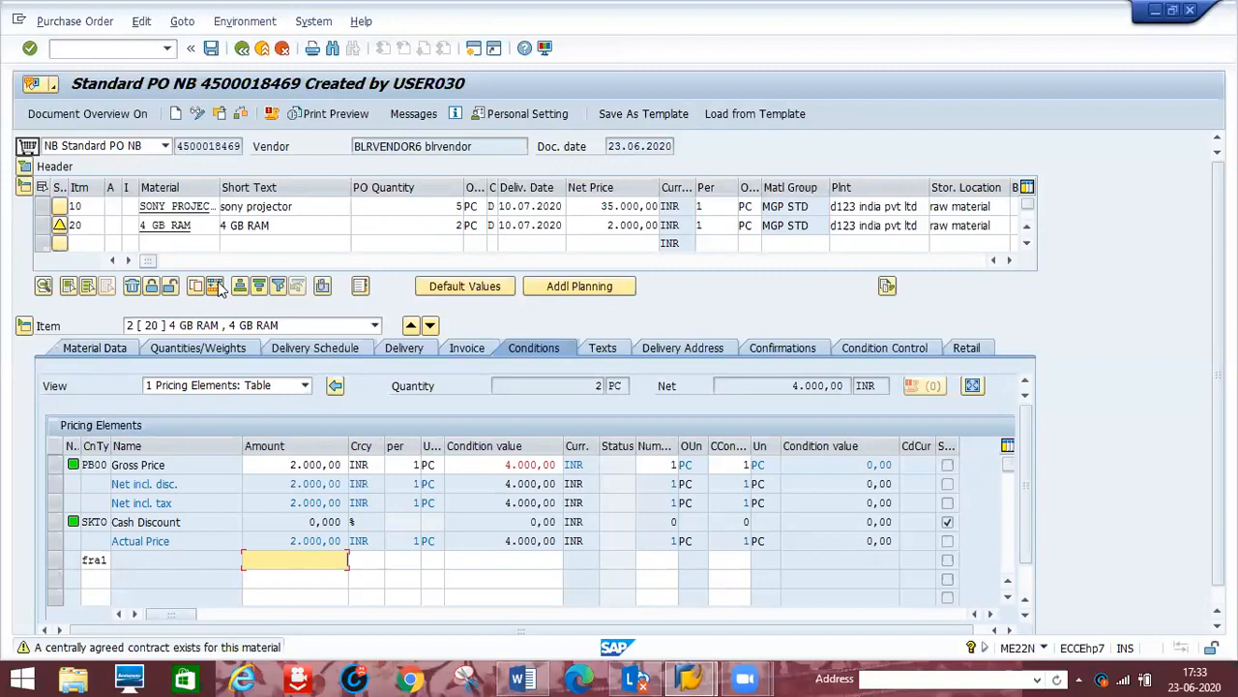
{"action": "type", "text": "1.00"}
{"action": "type", "text": "000"}
{"action": "key", "text": "Return"}
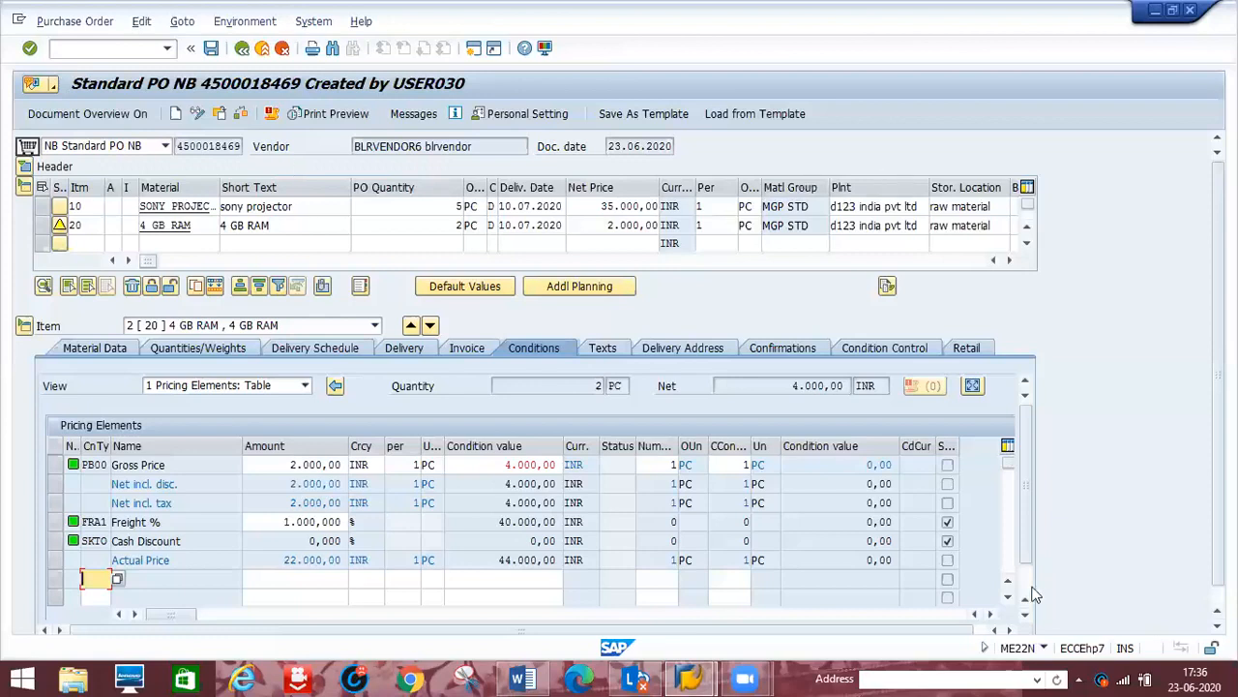
Set the vendor in the FRA1 freight condition's details to BLRVENDOR9 and return to the purchase order
{"action": "left_click", "coordinate": [55, 524]}
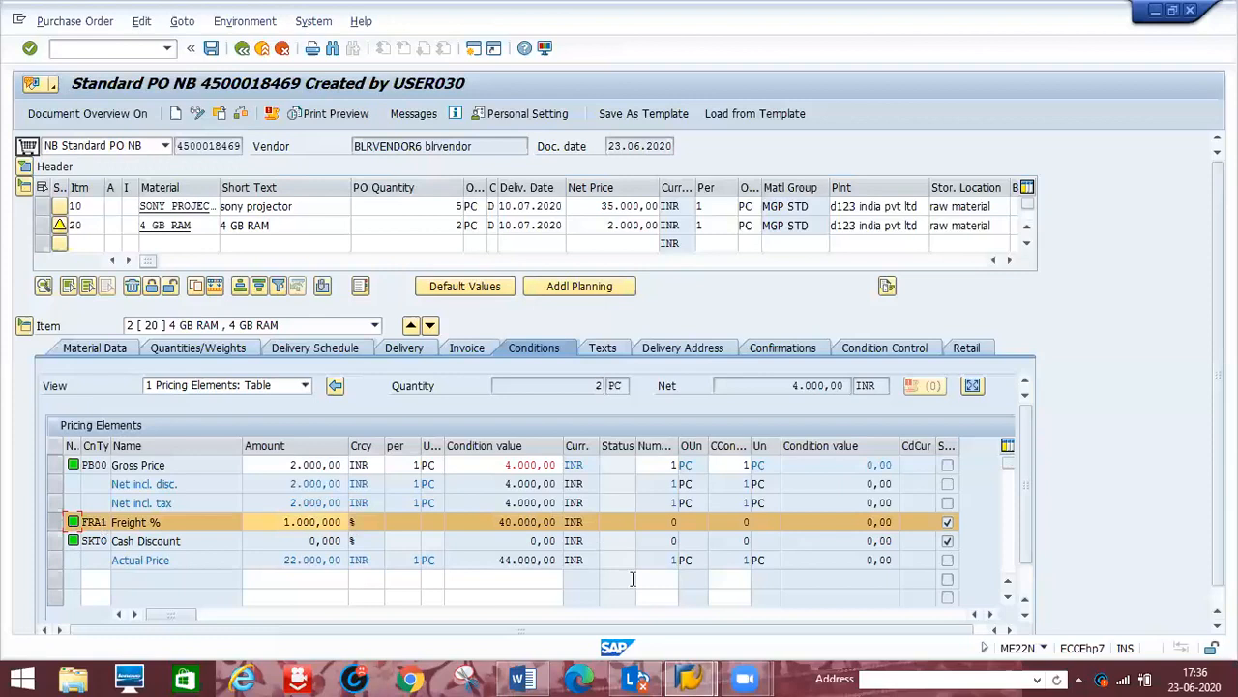
{"action": "left_click", "coordinate": [1027, 594]}
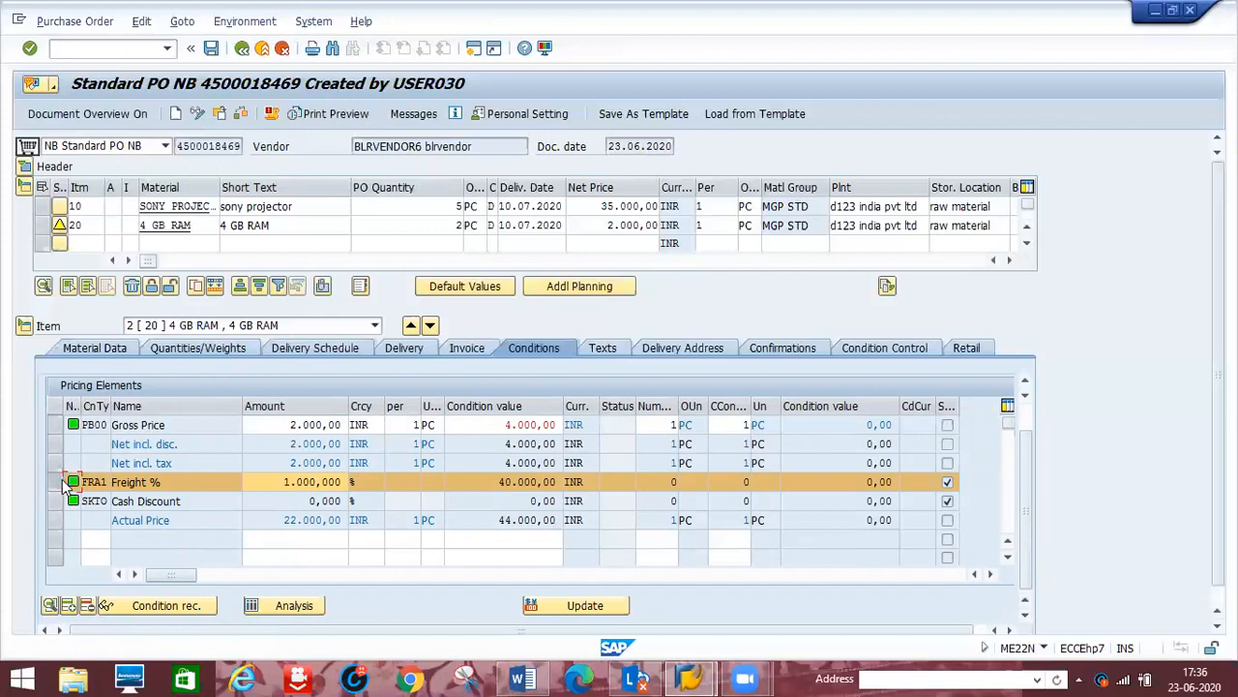
{"action": "left_click", "coordinate": [50, 606]}
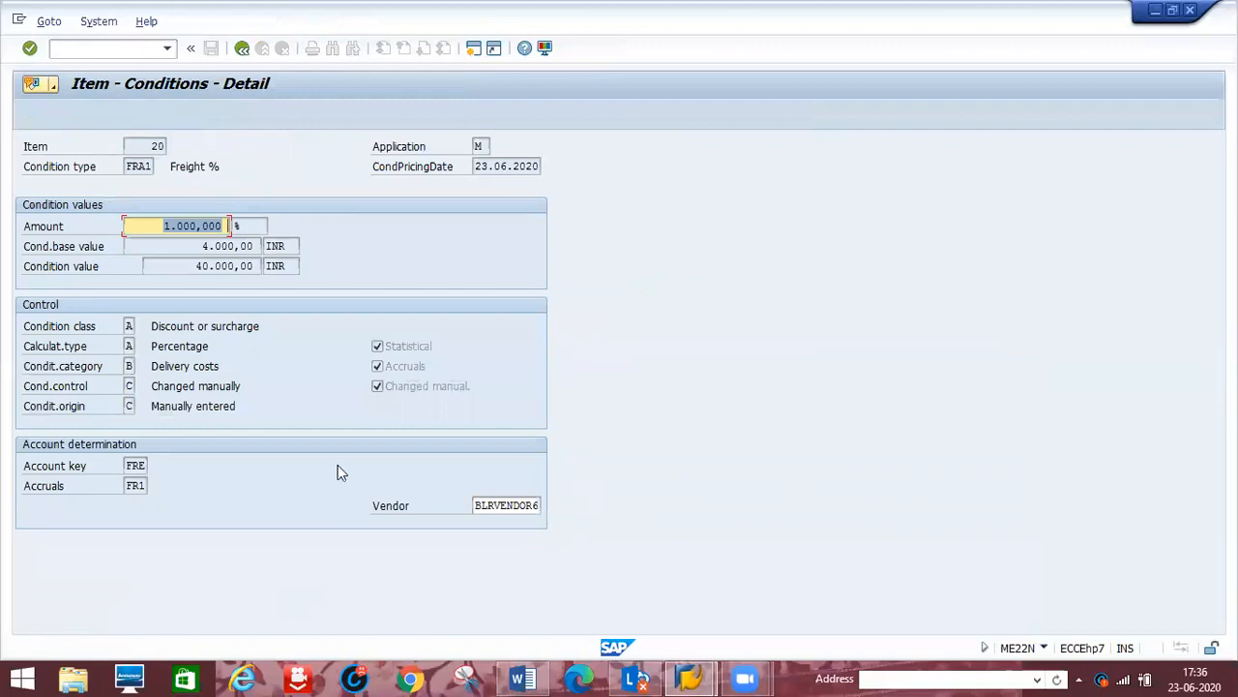
{"action": "left_click", "coordinate": [538, 506]}
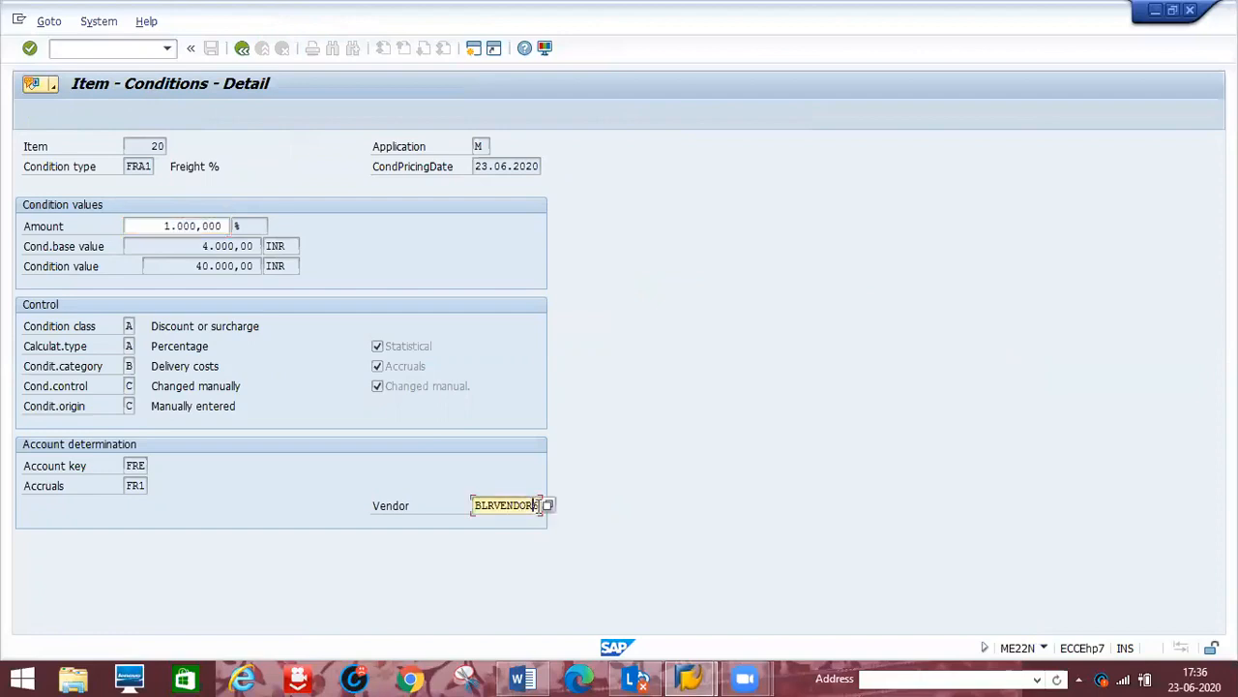
{"action": "key", "text": "BackSpace"}
{"action": "type", "text": "6"}
{"action": "key", "text": "Tab"}
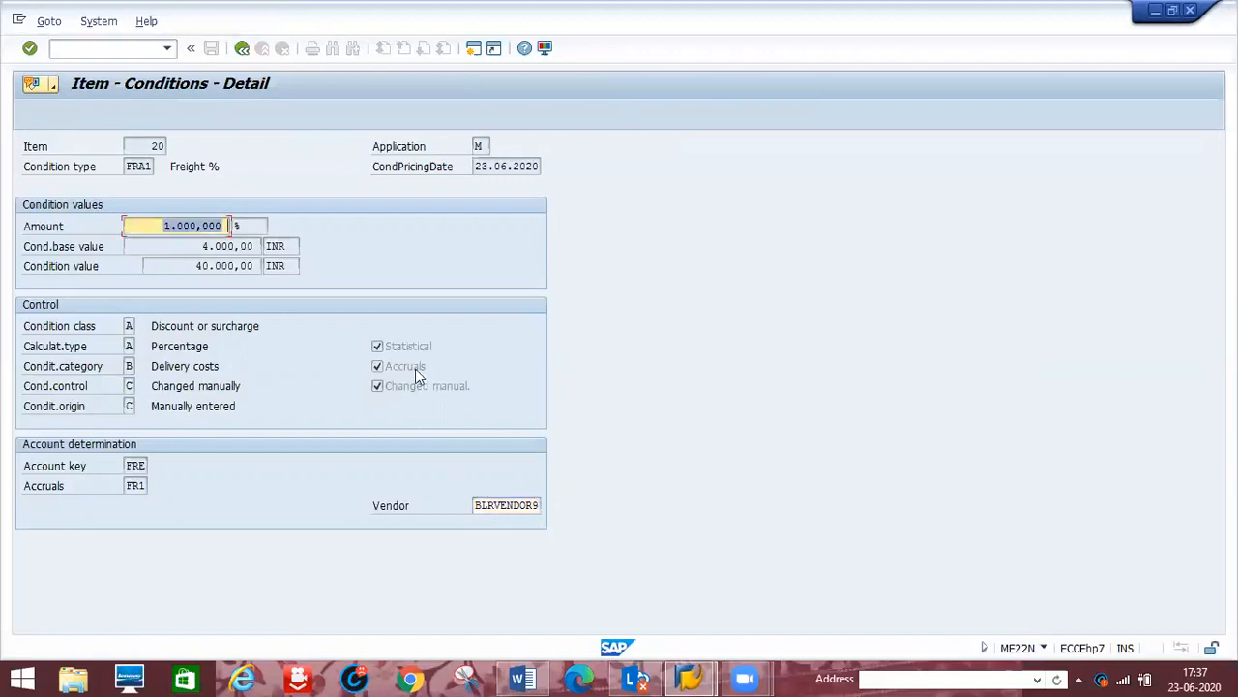
{"action": "left_click", "coordinate": [242, 48]}
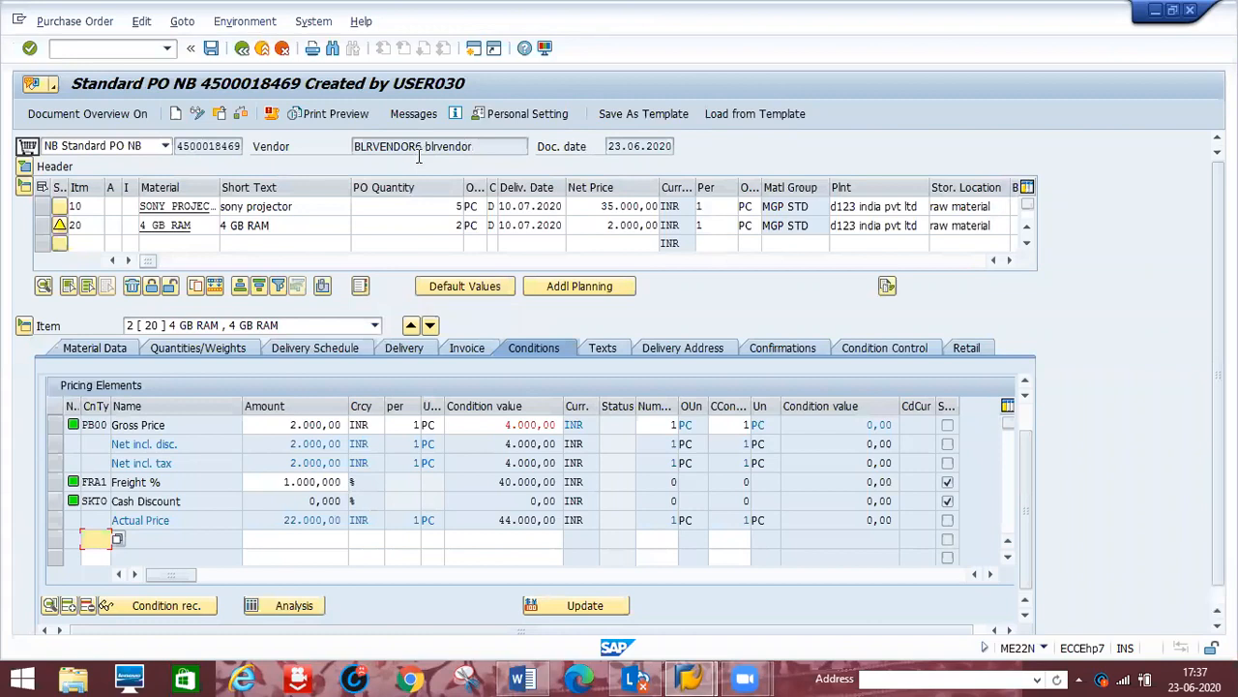
Reopen the FRA1 freight condition's details to check the assigned vendor, and go back to the purchase order
{"action": "left_click", "coordinate": [58, 481]}
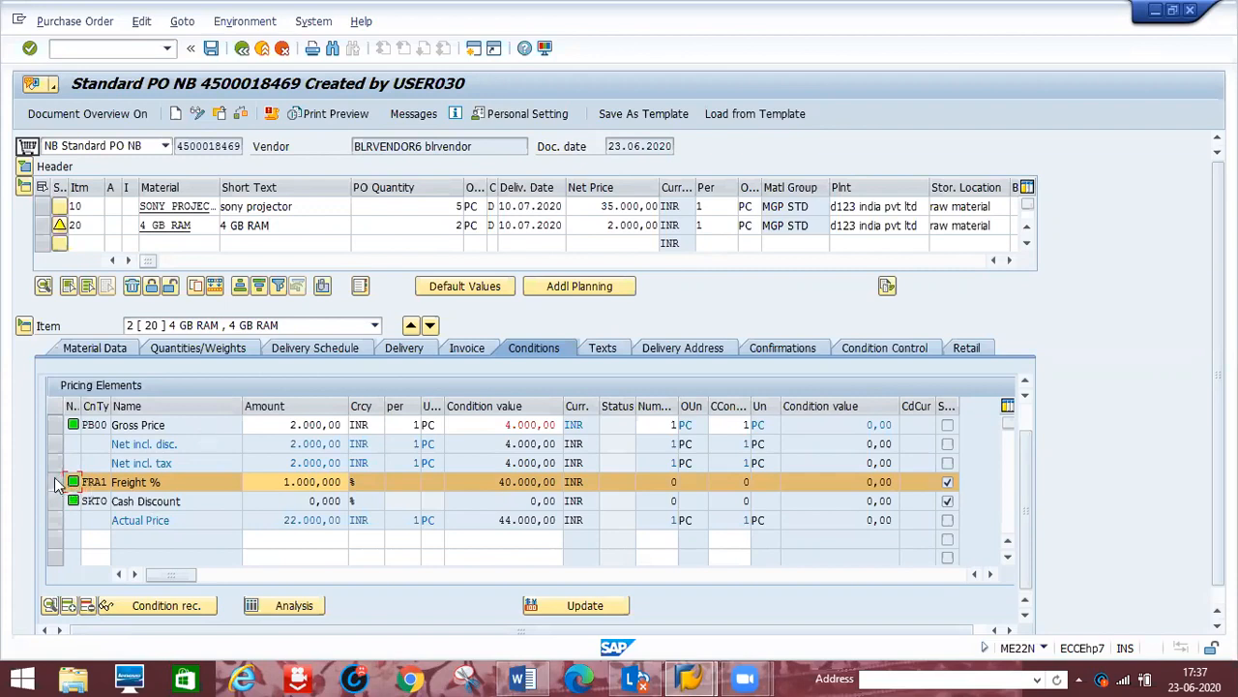
{"action": "left_click", "coordinate": [49, 606]}
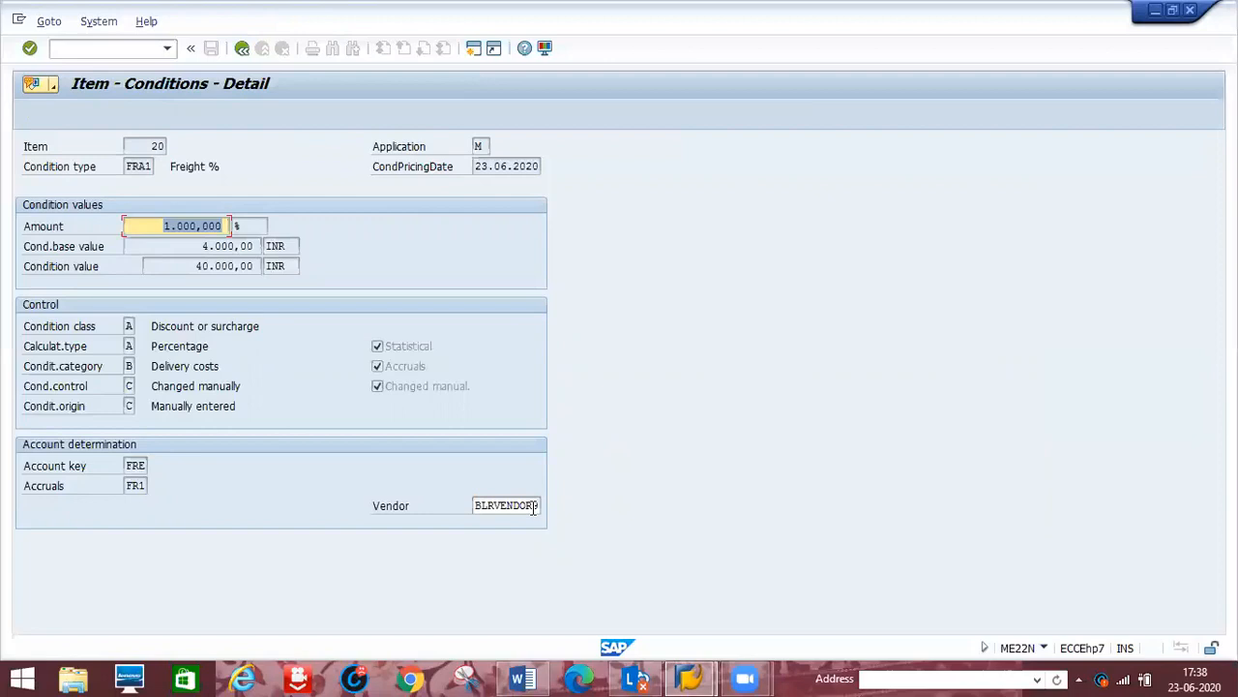
{"action": "left_click", "coordinate": [242, 56]}
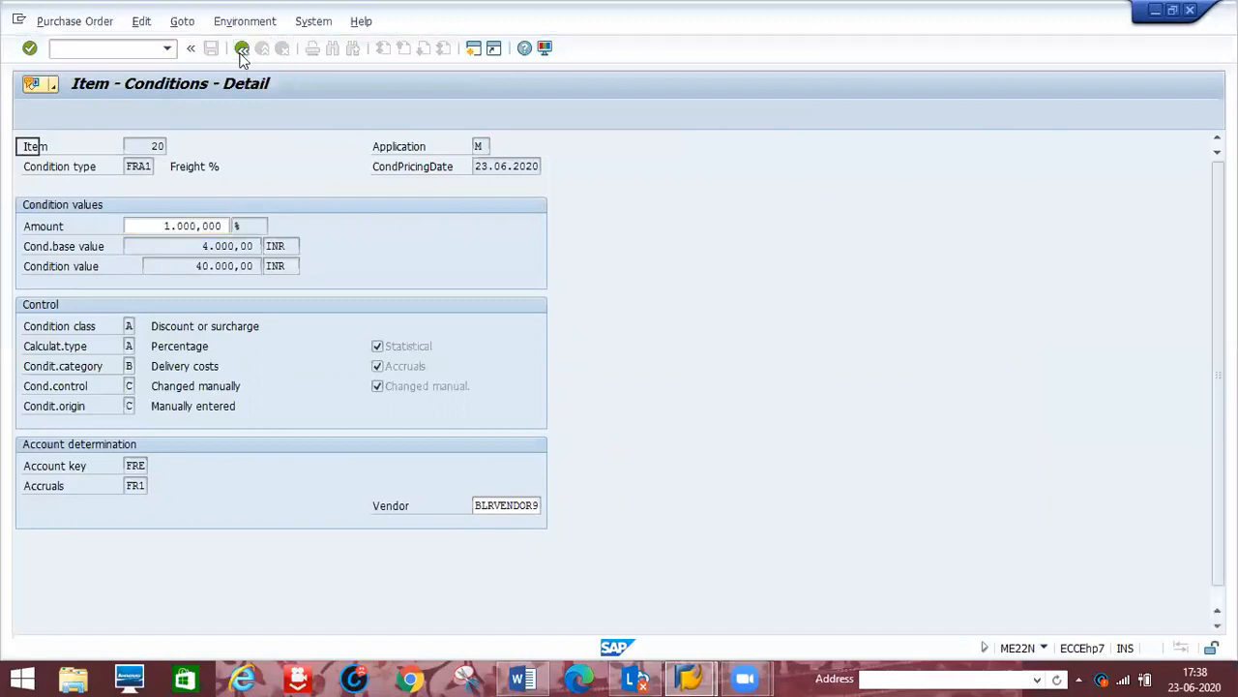